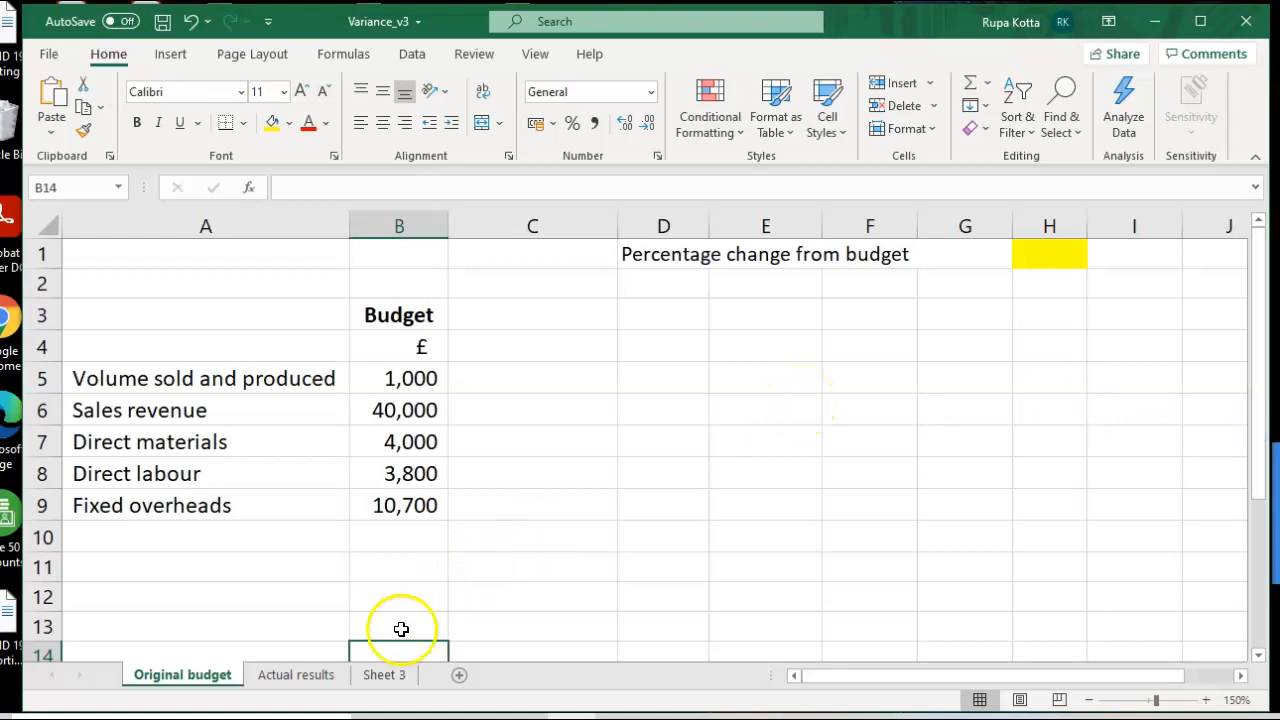
Read the exercise introduction and tasks (a) to (c) in the instructions on Sheet 3.
{"action": "left_click", "coordinate": [380, 677]}
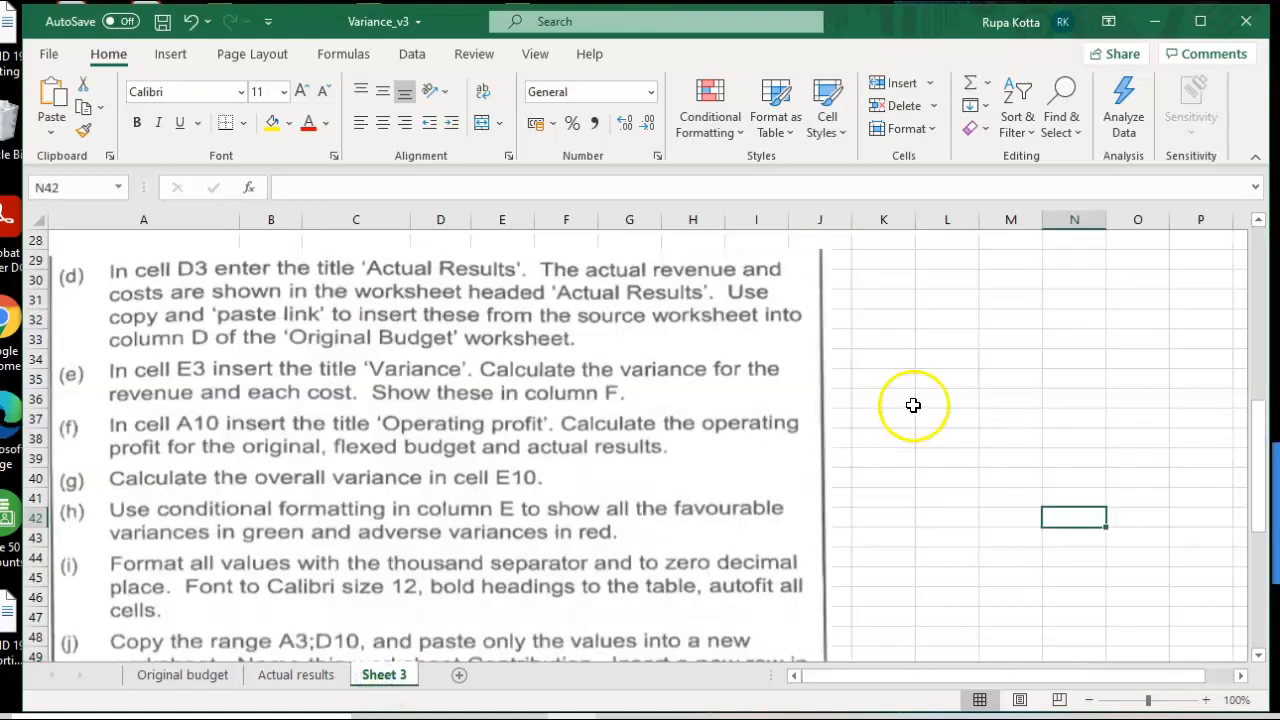
{"action": "left_click_drag", "start_coordinate": [1262, 470], "coordinate": [1245, 287]}
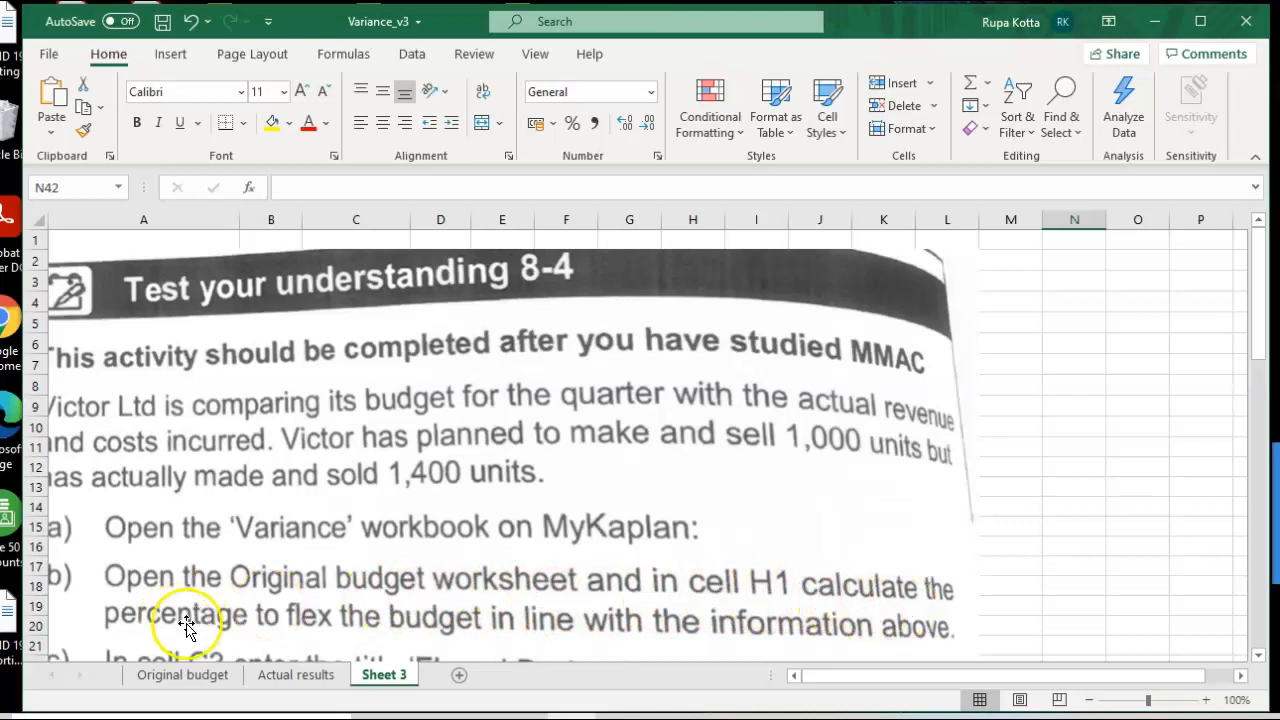
{"action": "left_click", "coordinate": [1259, 657]}
{"action": "left_click", "coordinate": [1259, 657]}
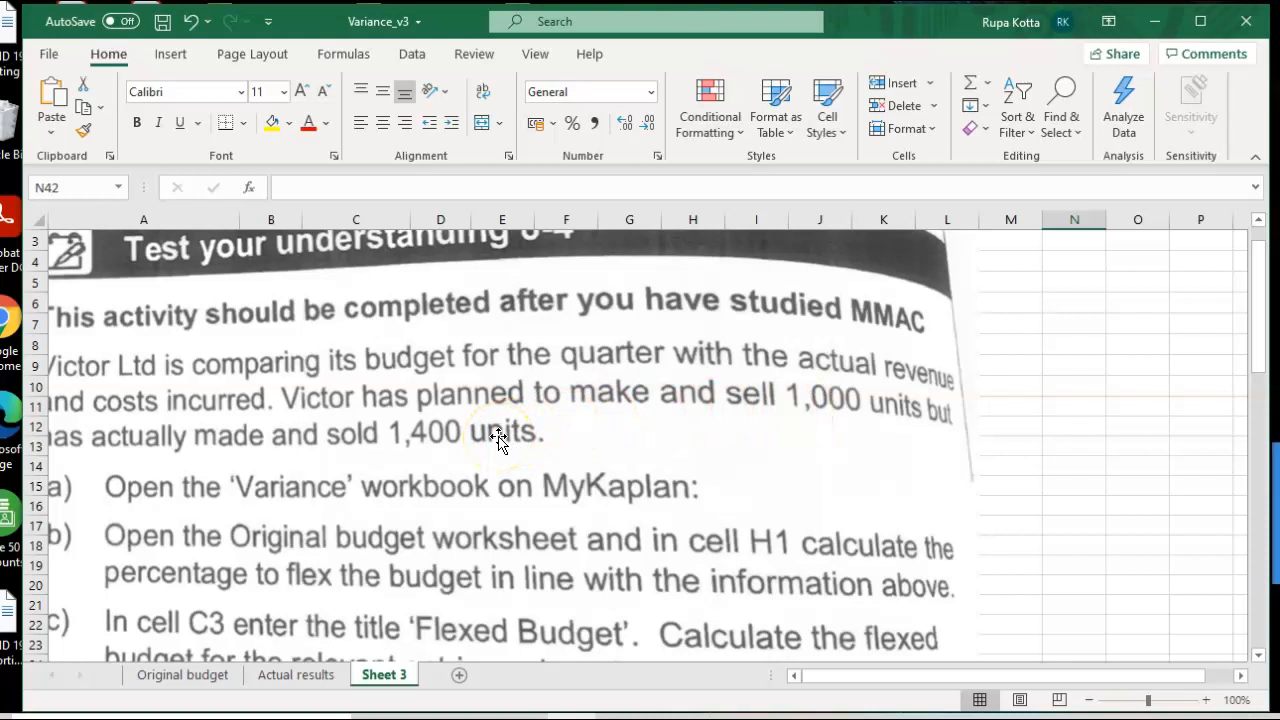
Calculate the percentage change from budget in cell H1 of the Original budget sheet with the formula =(1400-1000)/1000.
{"action": "left_click", "coordinate": [180, 675]}
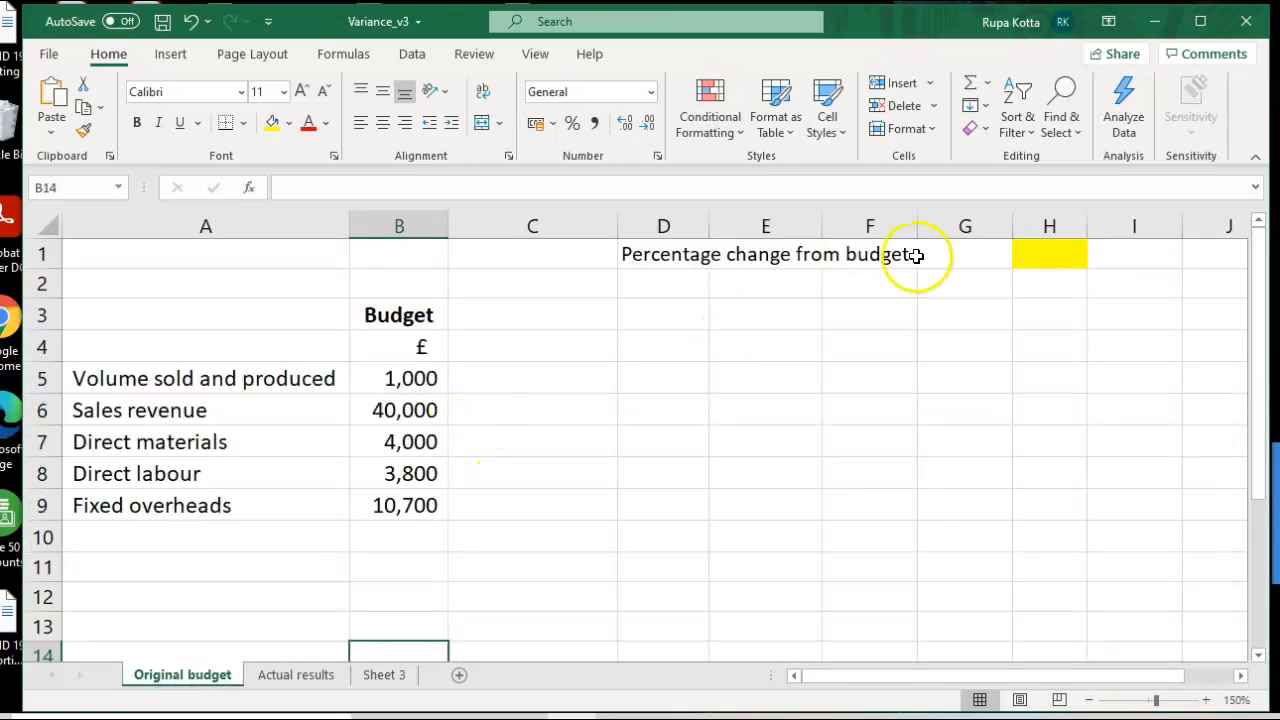
{"action": "left_click", "coordinate": [1032, 259]}
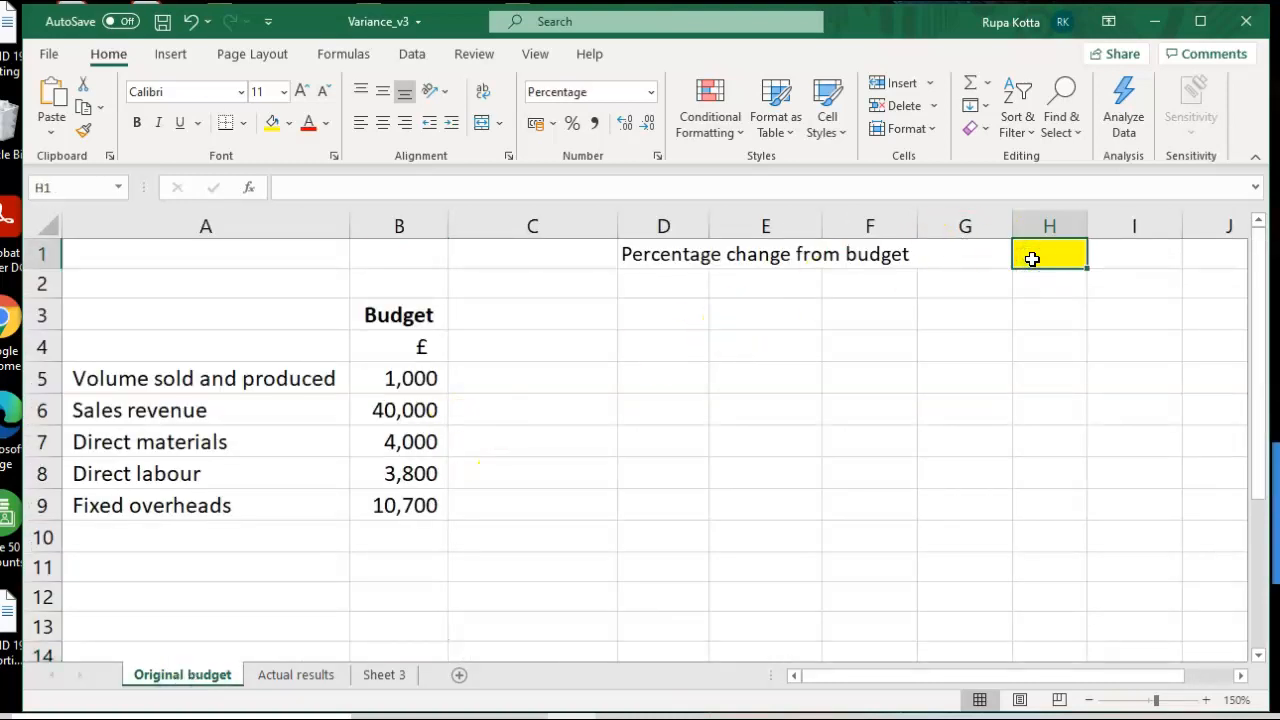
{"action": "type", "text": "("}
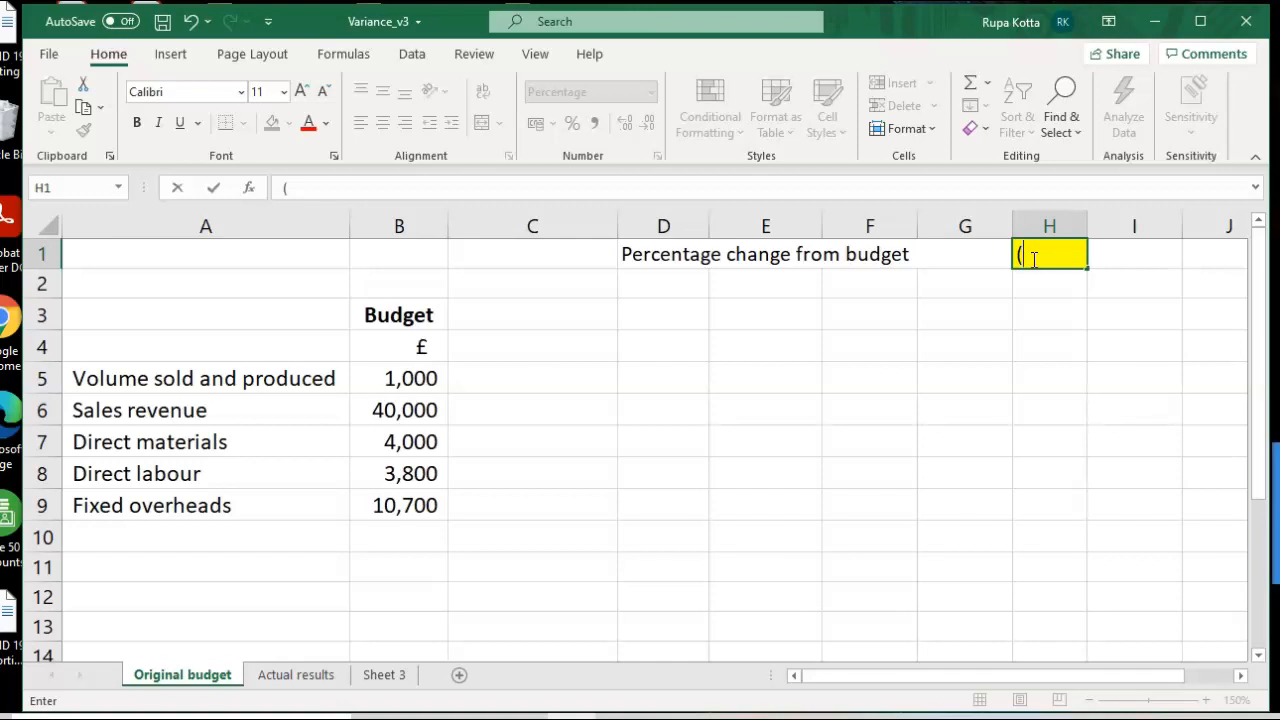
{"action": "type", "text": "1400-100"}
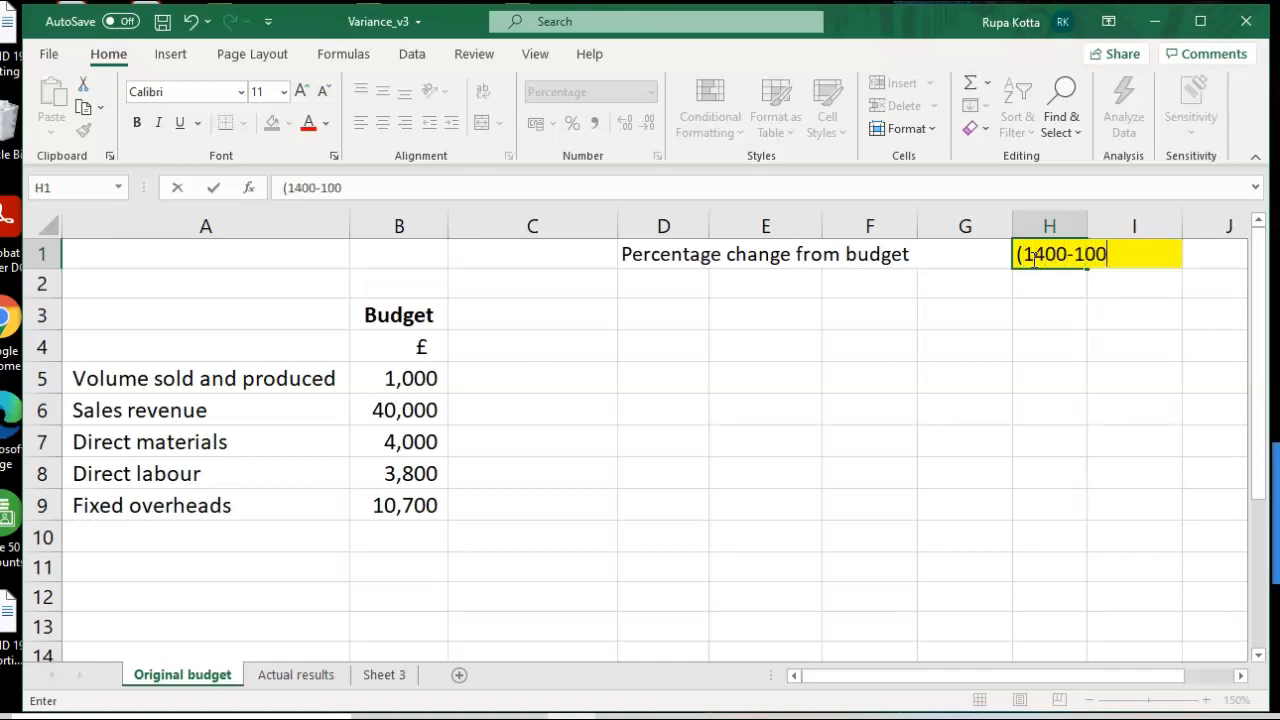
{"action": "type", "text": "0)/1000"}
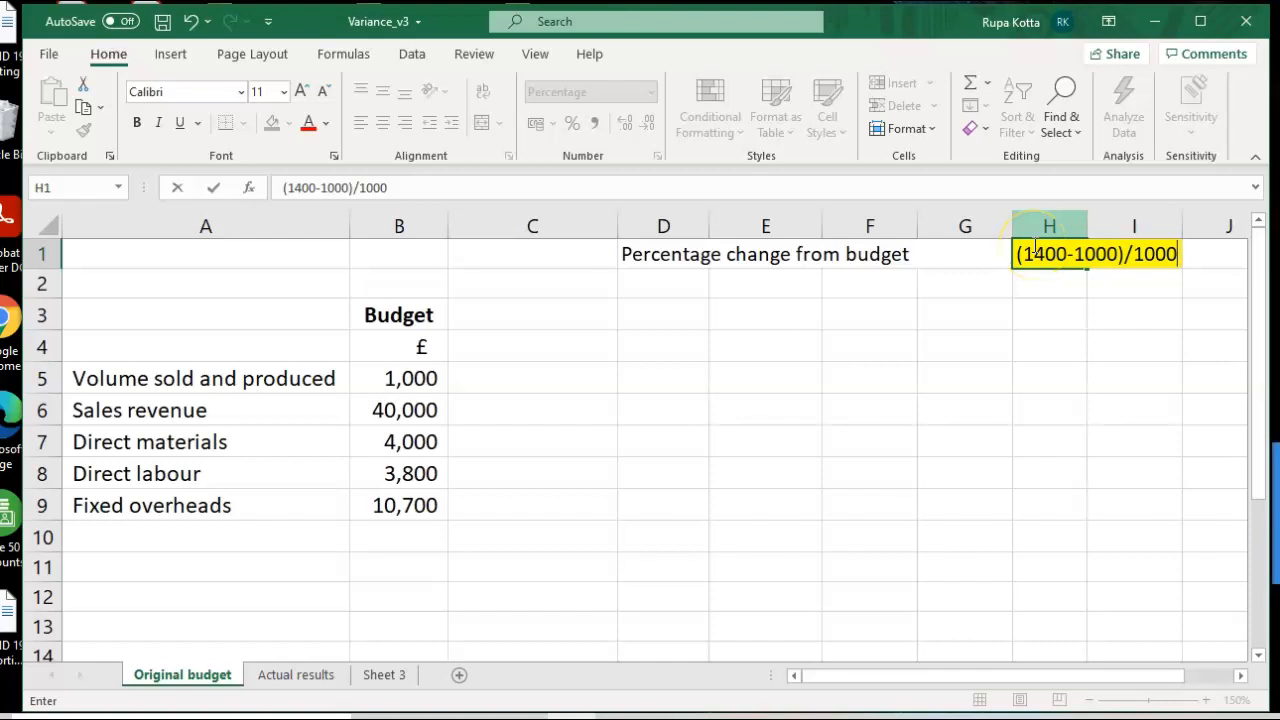
{"action": "key", "text": "Return"}
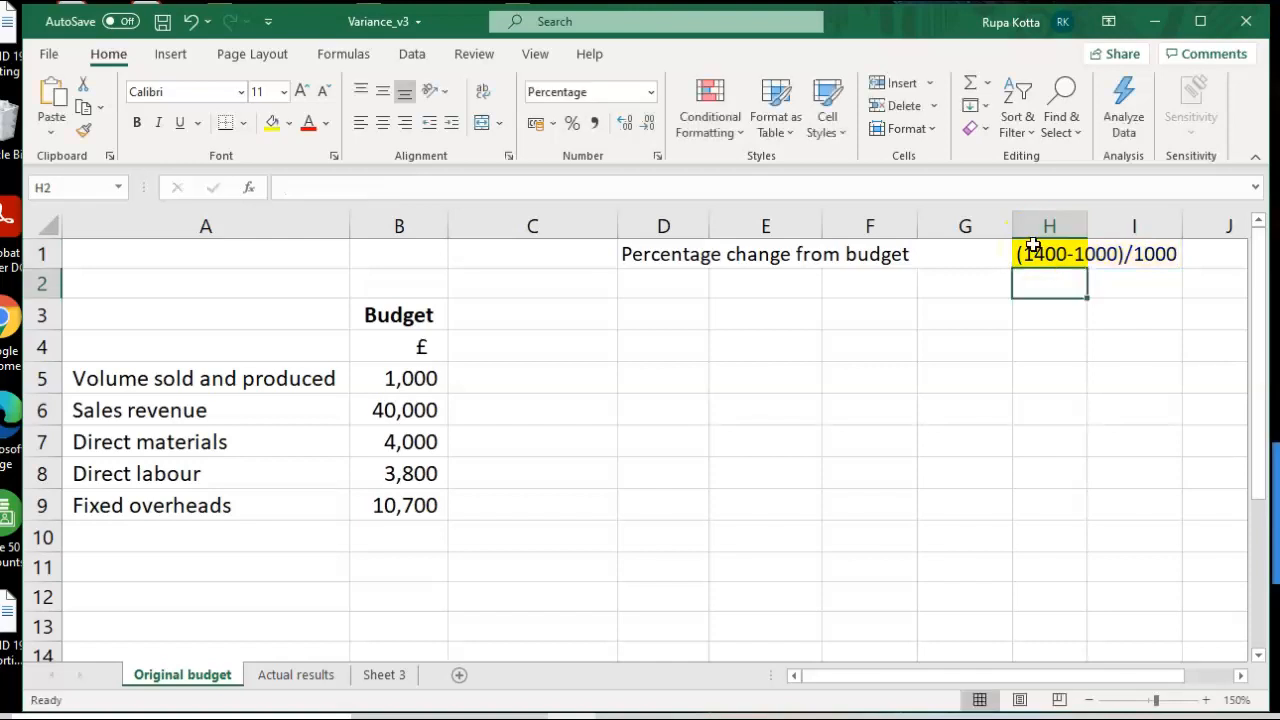
{"action": "left_click", "coordinate": [1033, 258]}
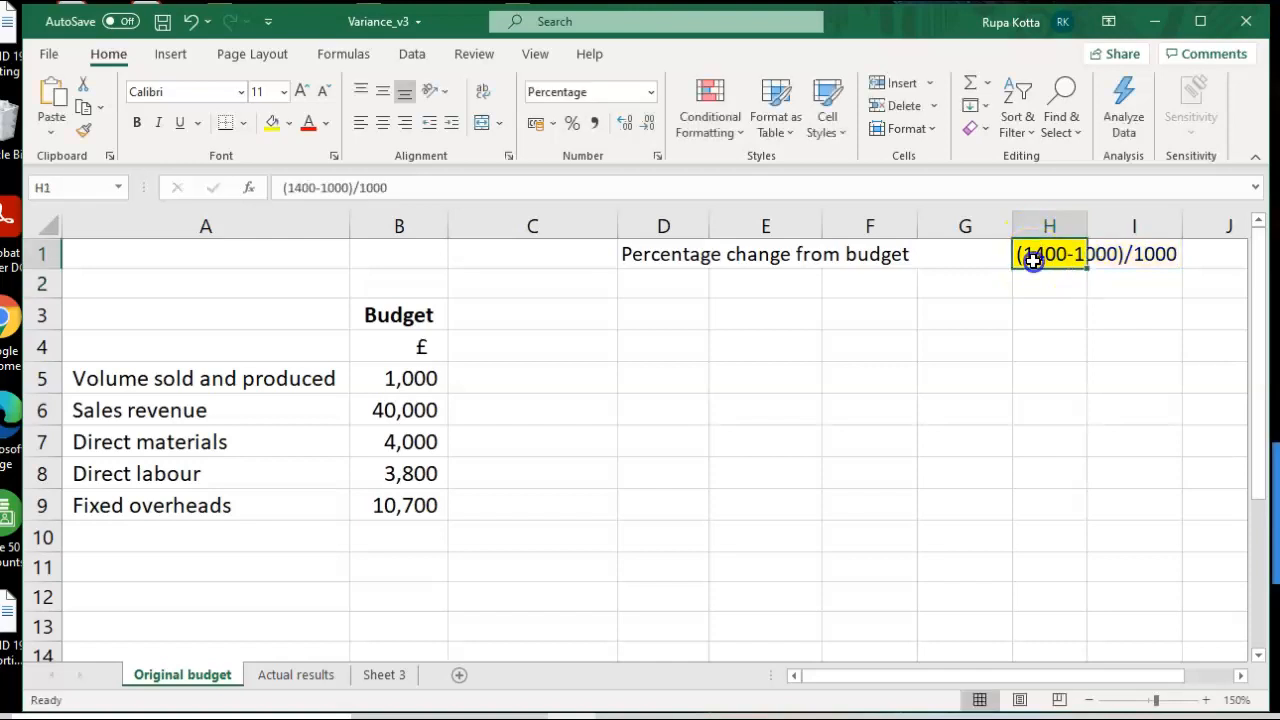
{"action": "left_click", "coordinate": [281, 190]}
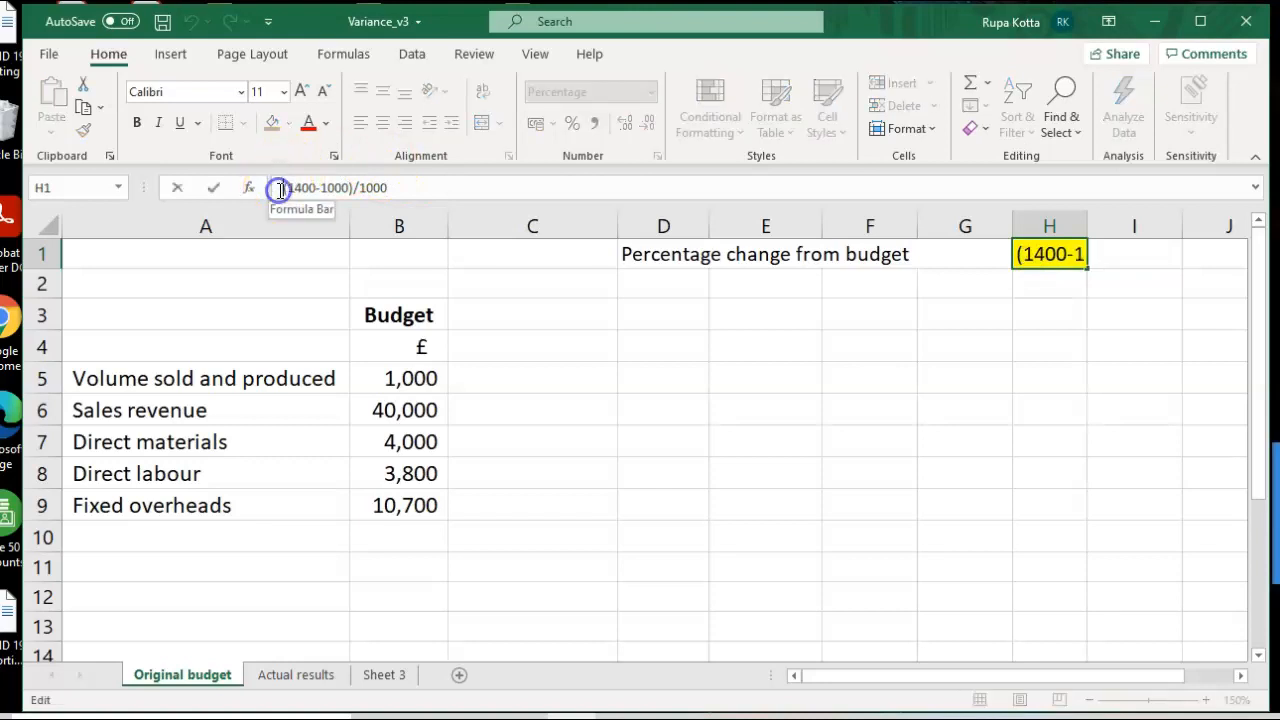
{"action": "type", "text": "="}
{"action": "key", "text": "Return"}
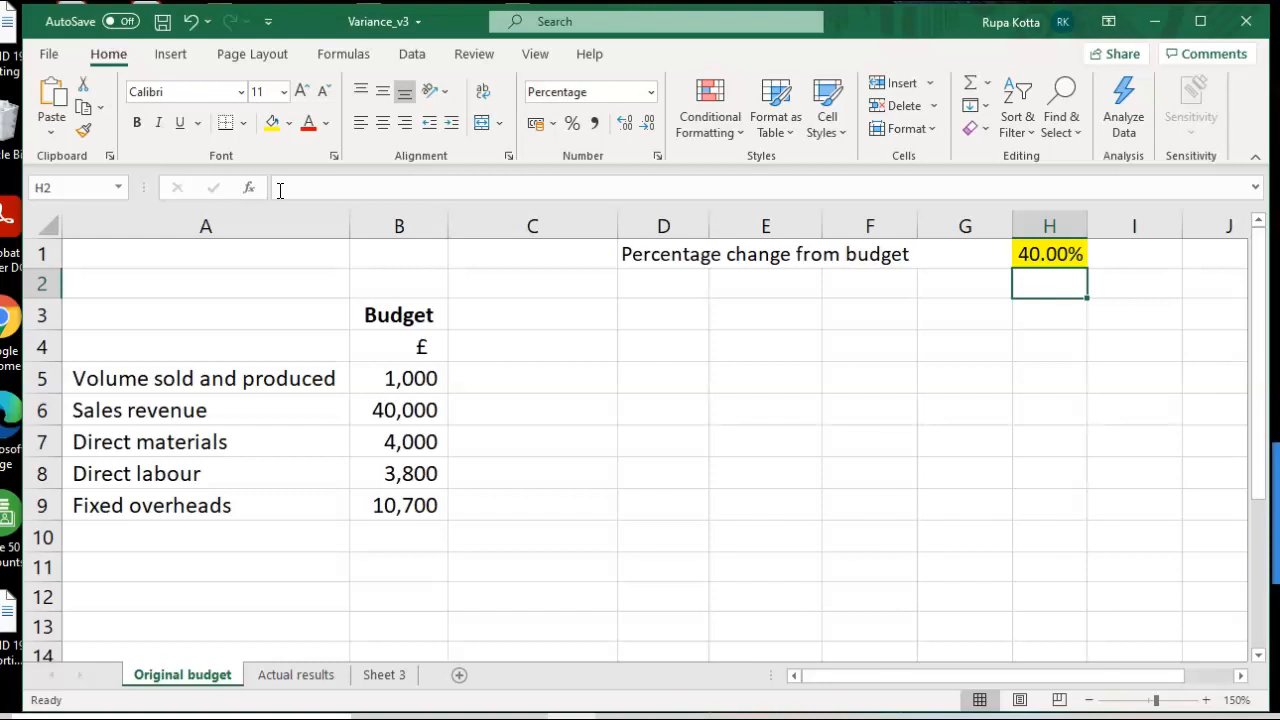
Try the Number format and the General format on the percentage change in cell H1.
{"action": "left_click", "coordinate": [1021, 255]}
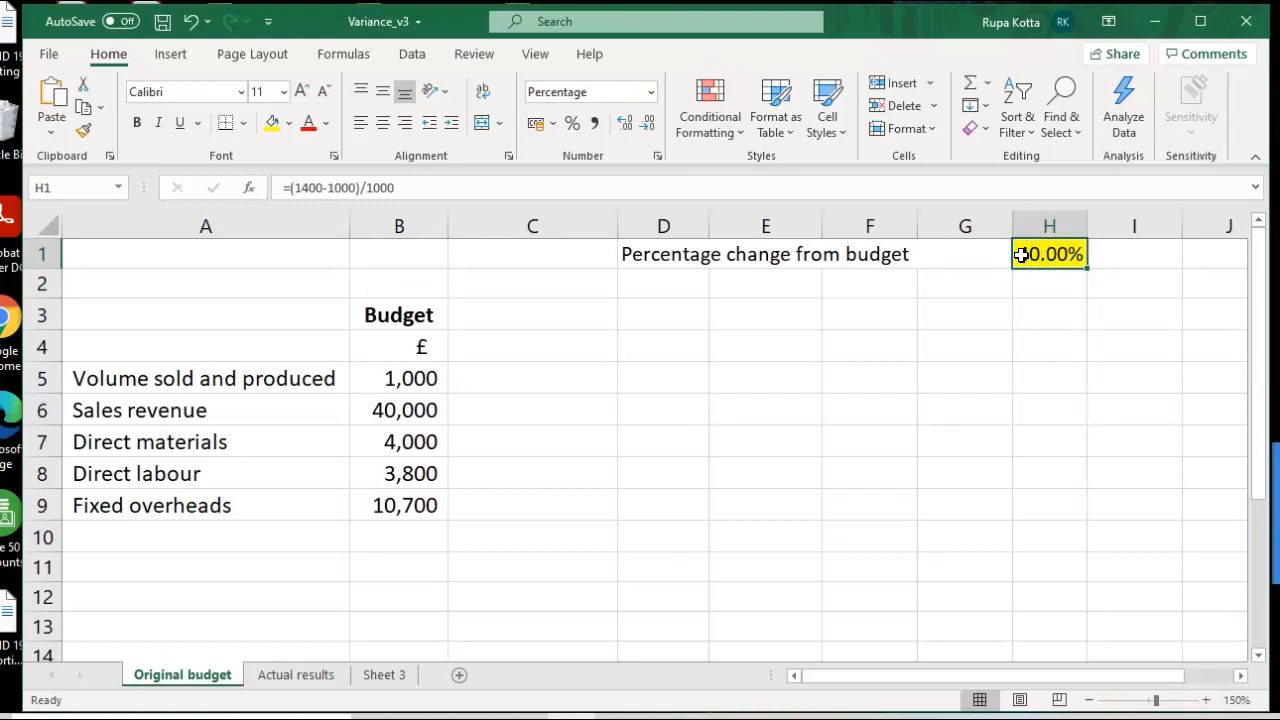
{"action": "left_click", "coordinate": [650, 93]}
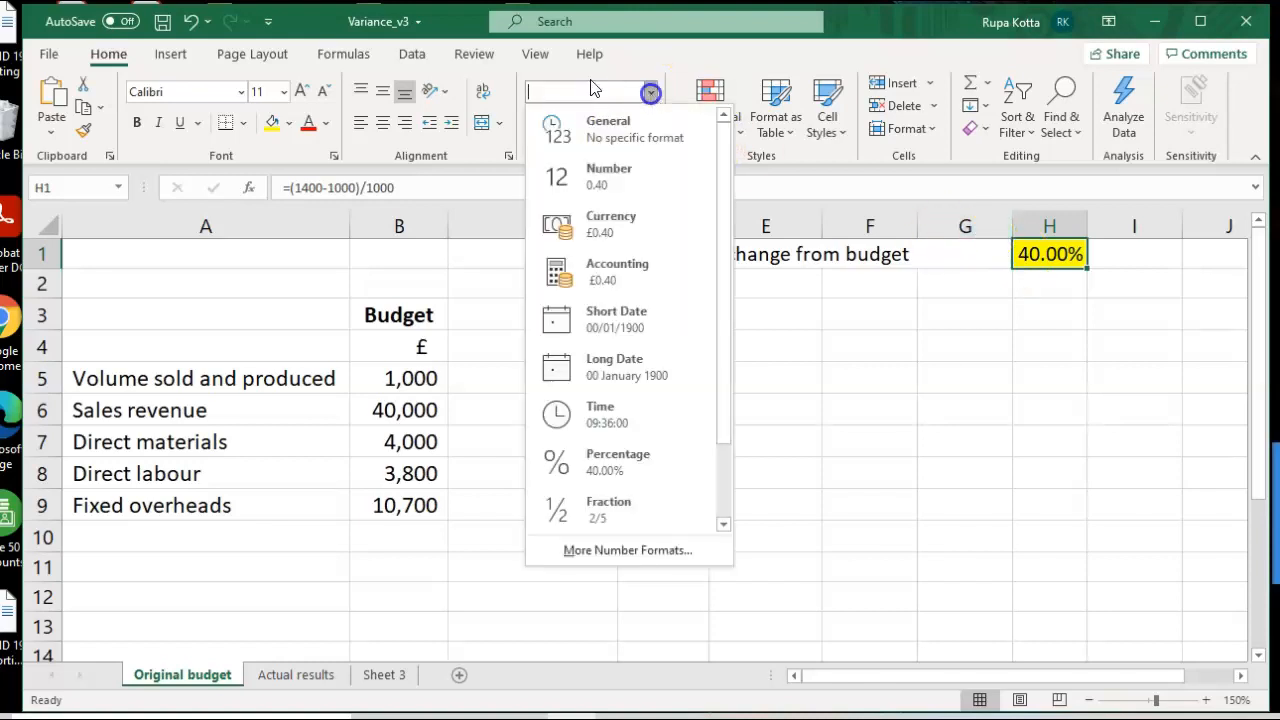
{"action": "left_click", "coordinate": [612, 174]}
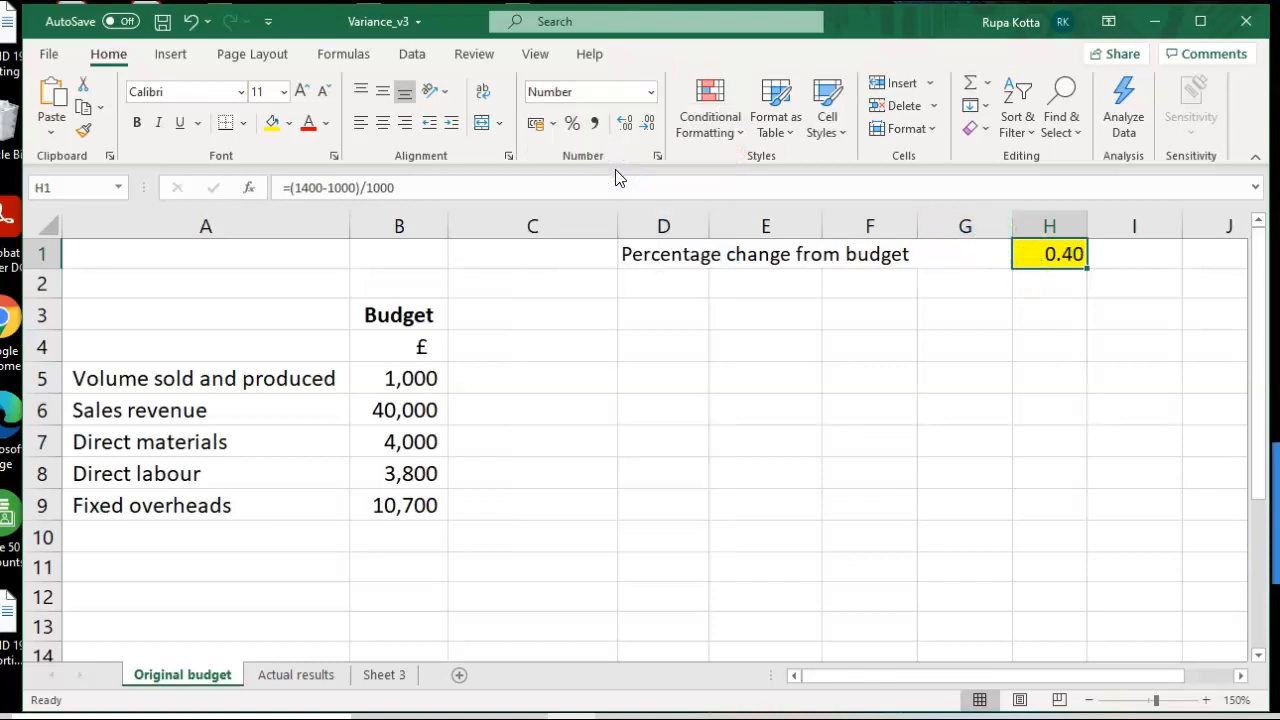
{"action": "left_click", "coordinate": [650, 92]}
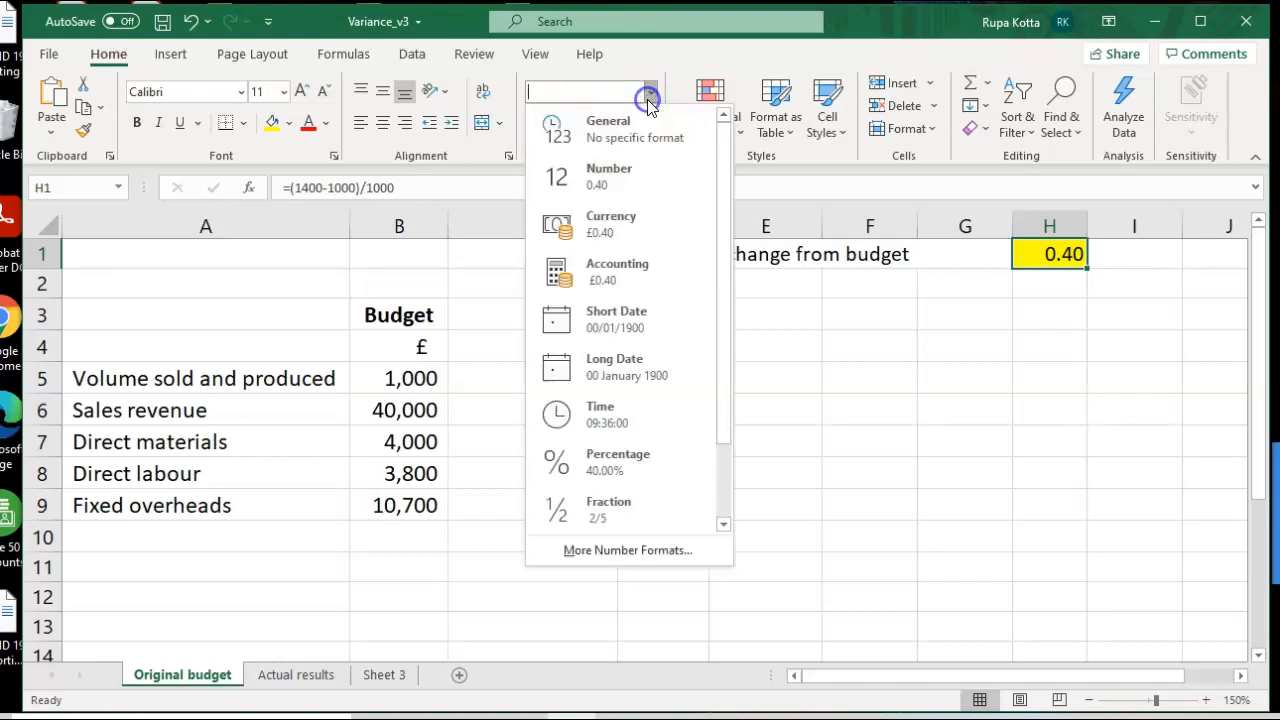
{"action": "left_click", "coordinate": [629, 134]}
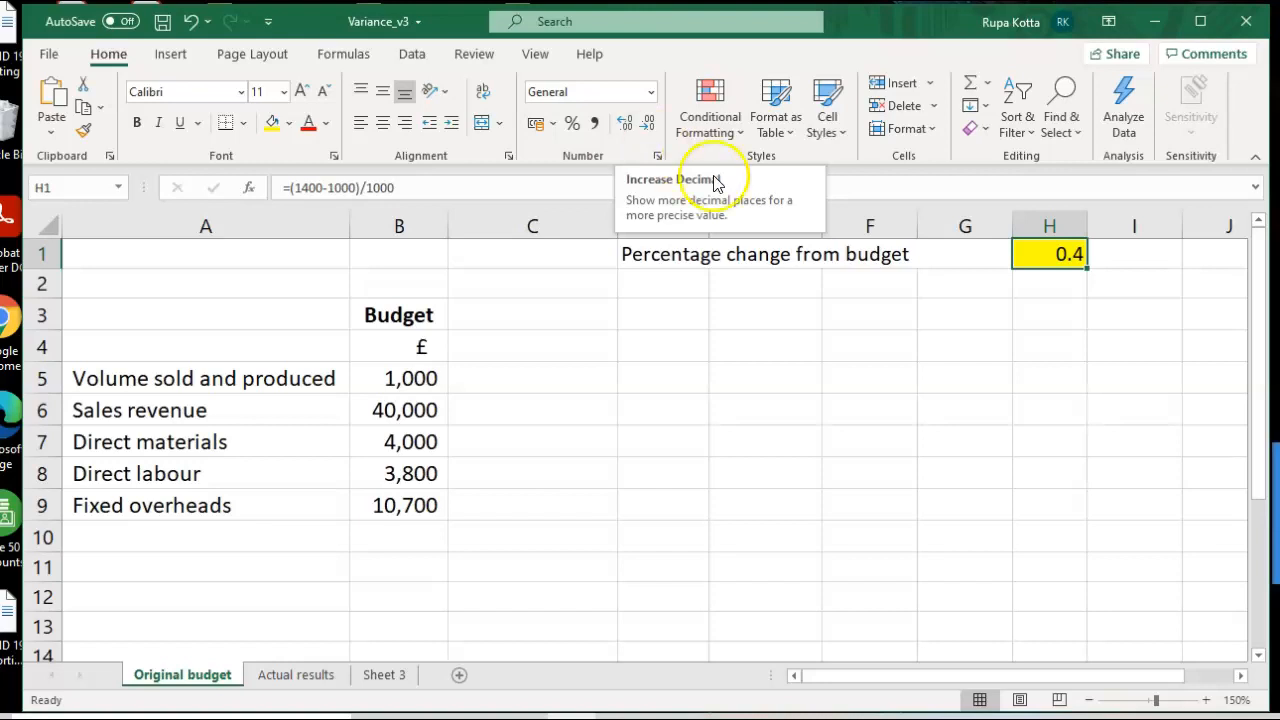
Format cell H1 as a Percentage with 2 decimal places through the Format Cells dialog.
{"action": "right_click", "coordinate": [1060, 253]}
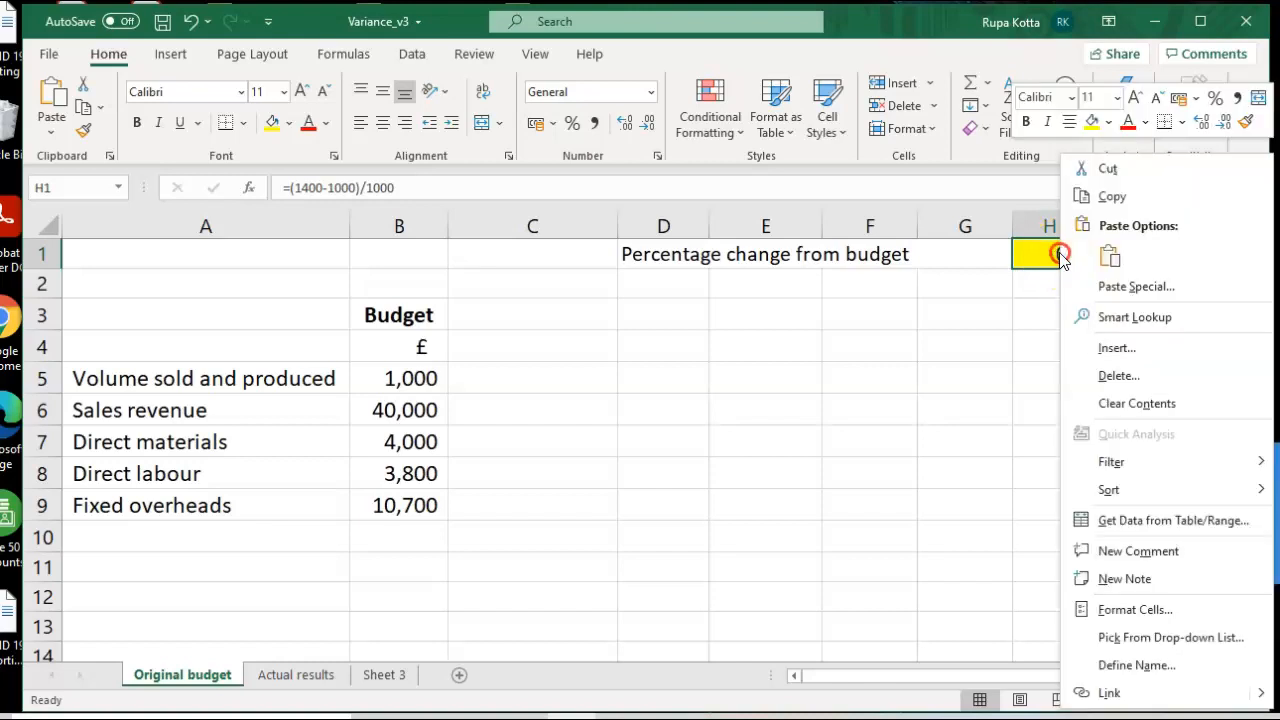
{"action": "left_click", "coordinate": [1128, 611]}
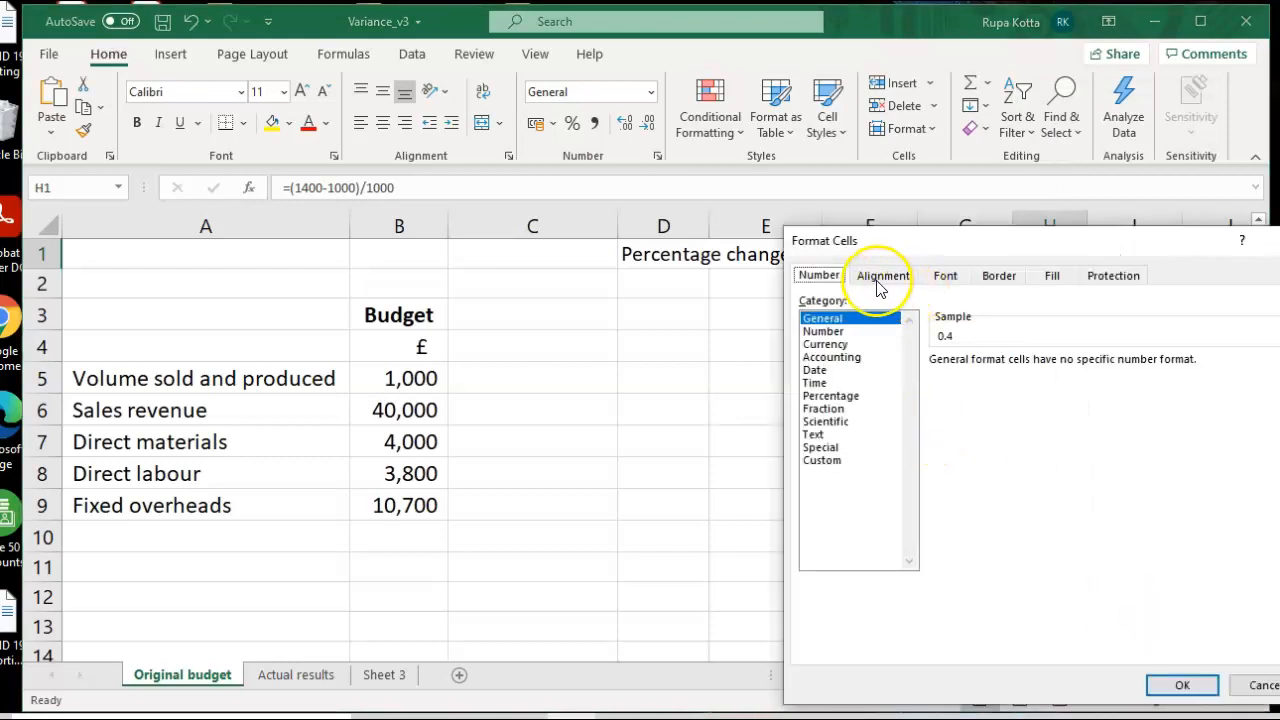
{"action": "left_click", "coordinate": [830, 396]}
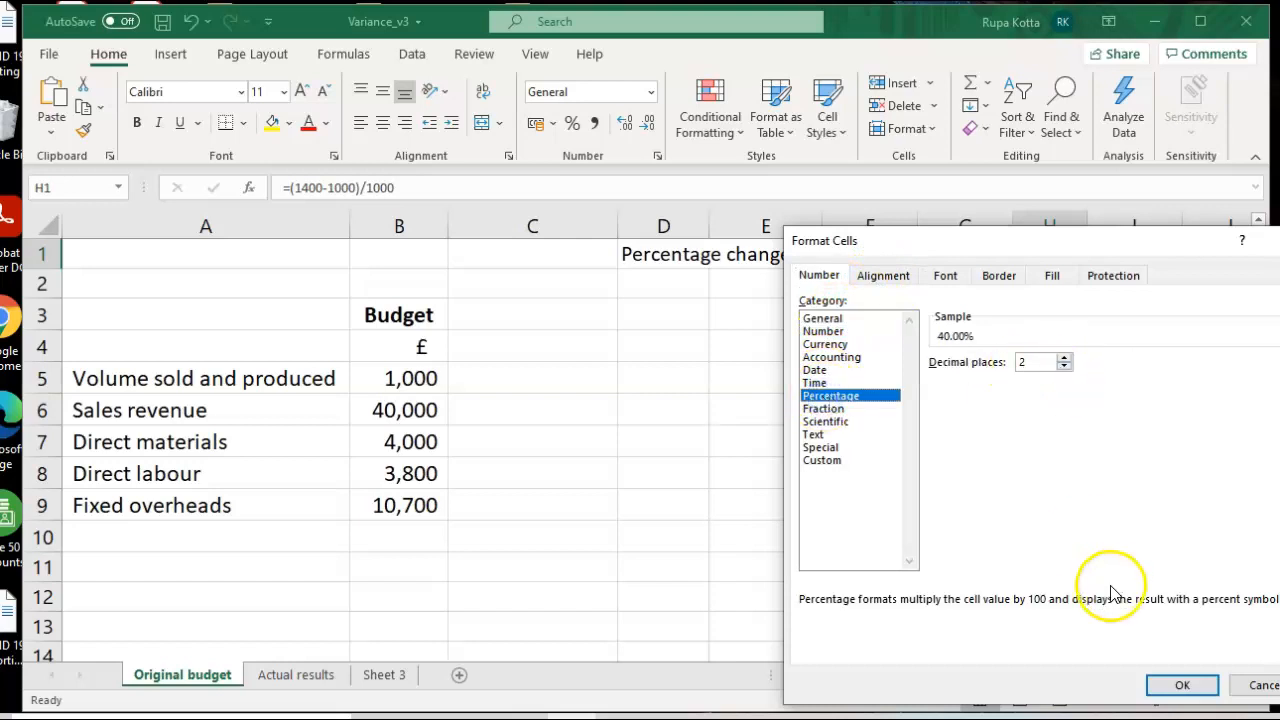
{"action": "left_click", "coordinate": [1168, 688]}
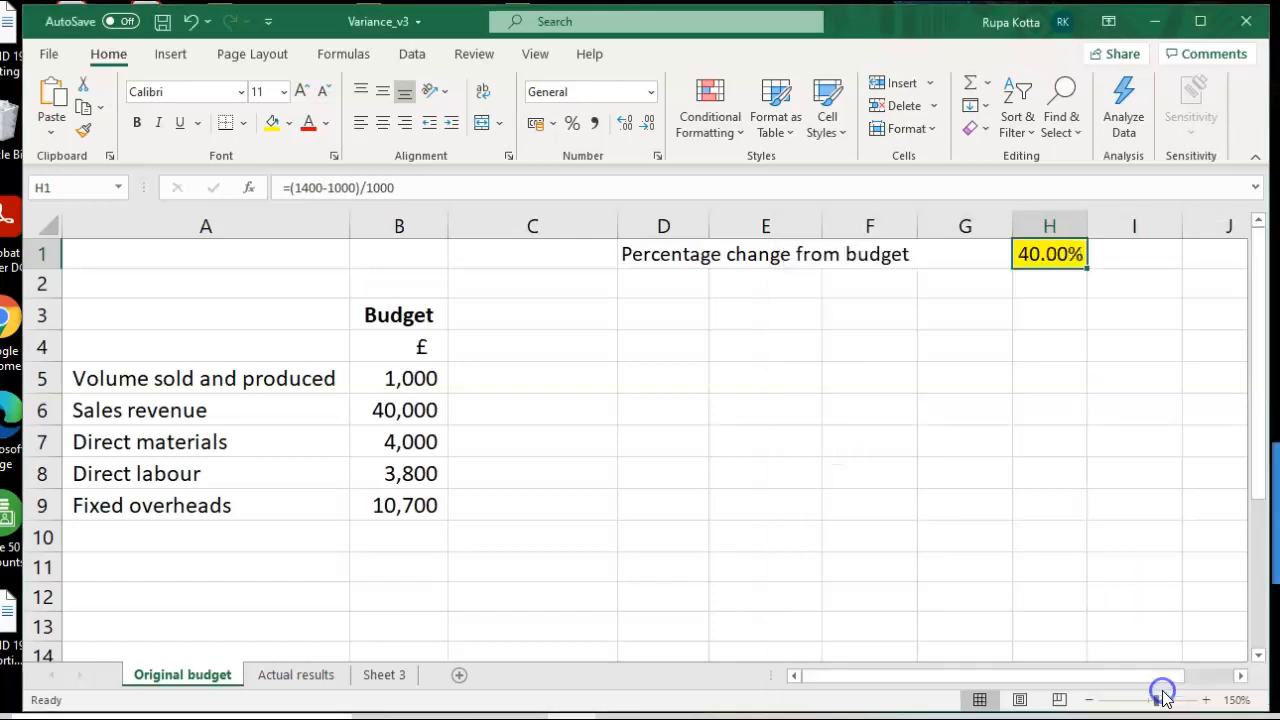
{"action": "left_click", "coordinate": [968, 537]}
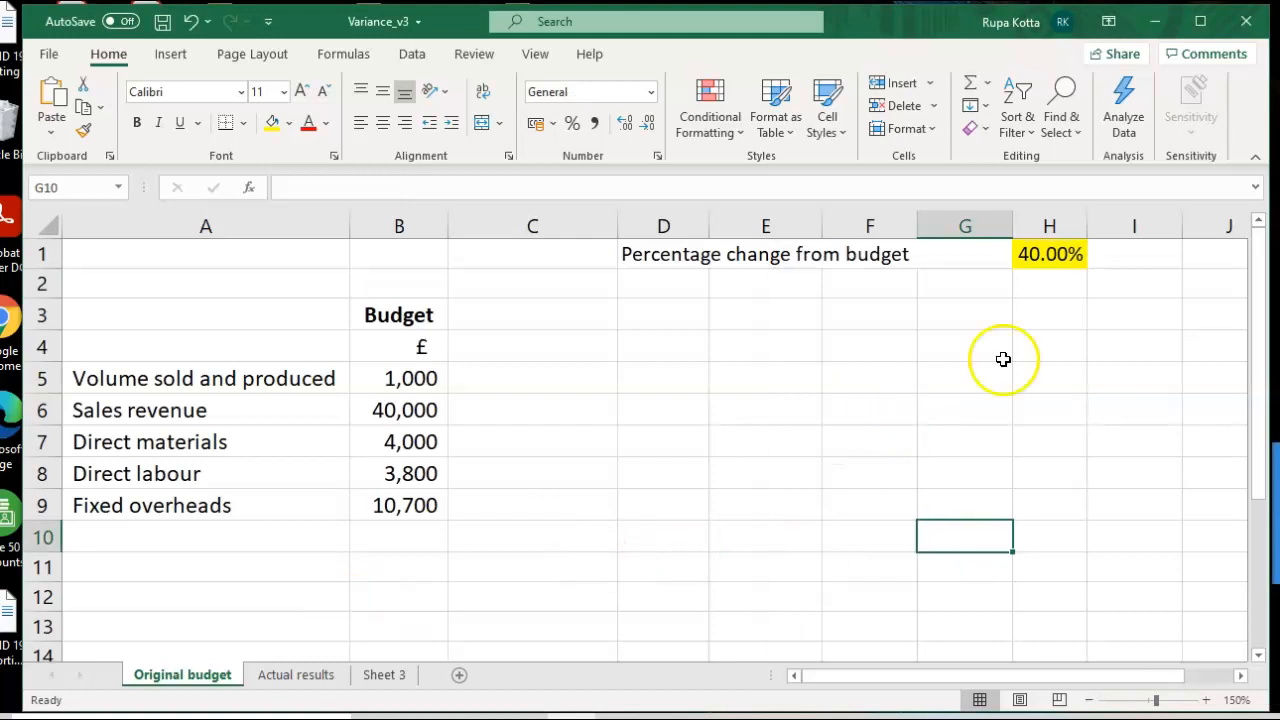
Review the formula behind the percentage change in cell H1 without altering it.
{"action": "left_click", "coordinate": [1031, 261]}
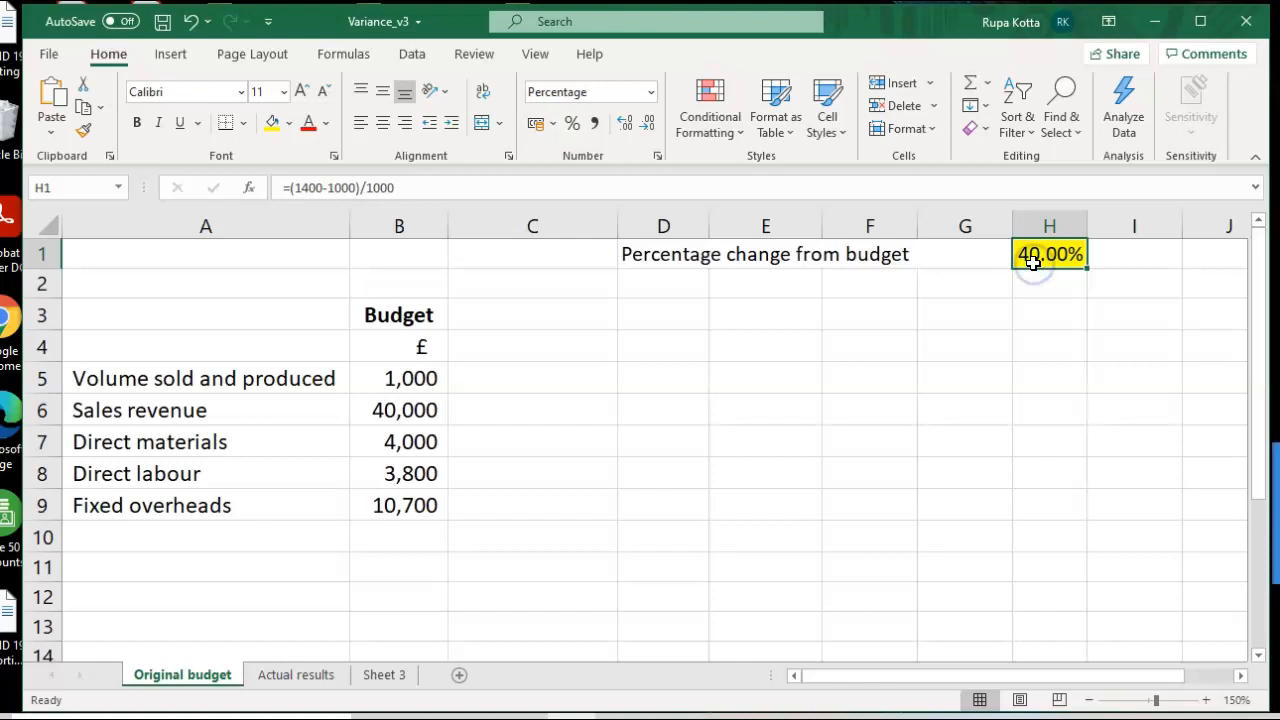
{"action": "double_click", "coordinate": [1033, 262]}
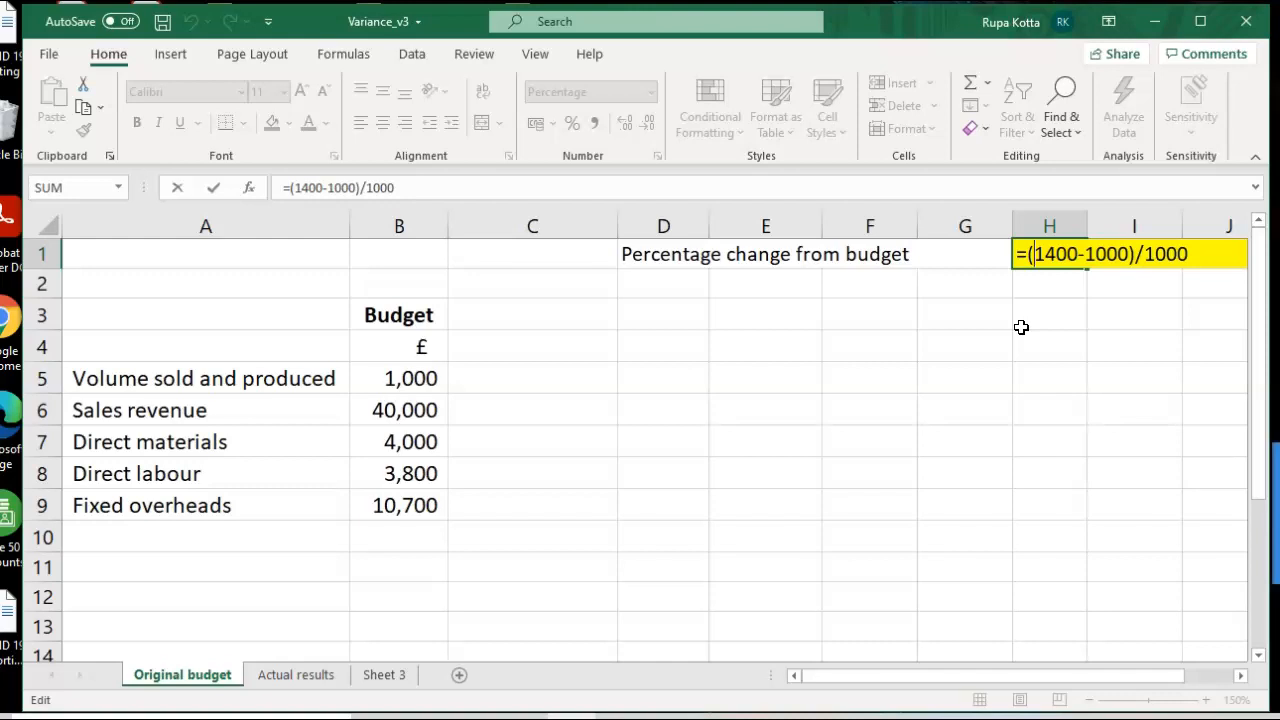
{"action": "key", "text": "Return"}
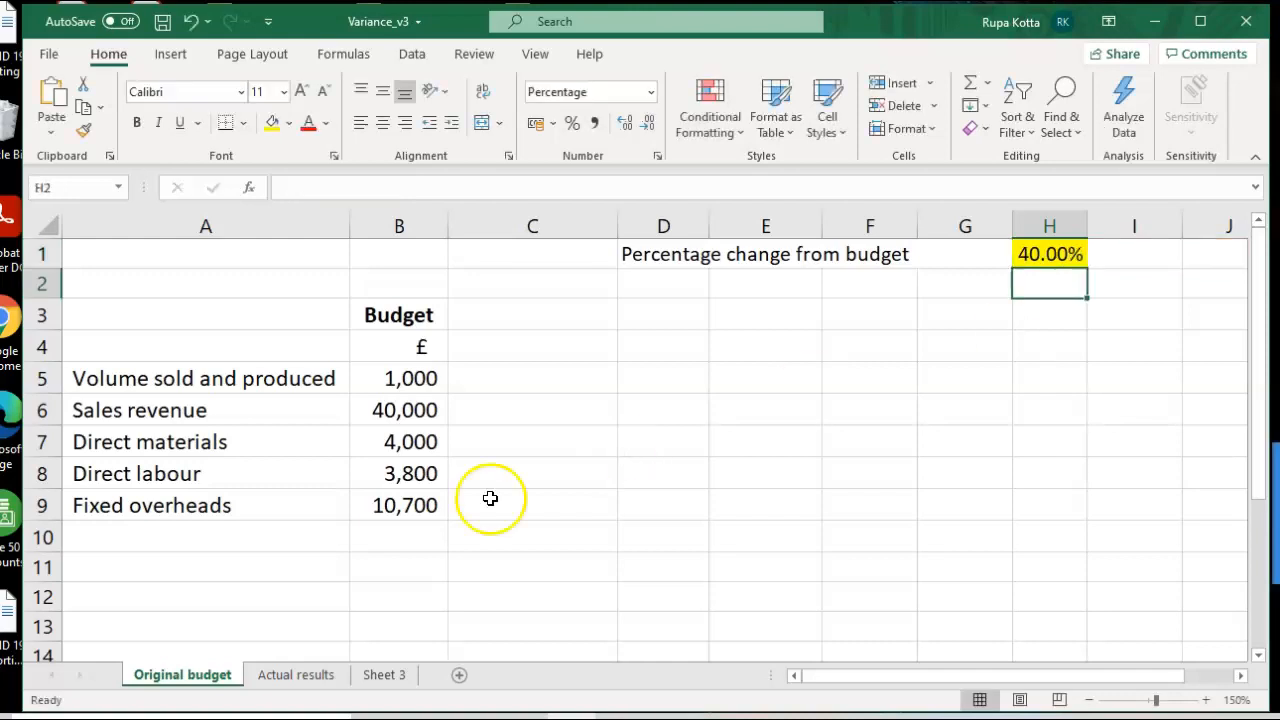
Check task (c) on Sheet 3 and enter the title "Flexed budget" in cell C3 of the Original budget sheet.
{"action": "left_click", "coordinate": [372, 678]}
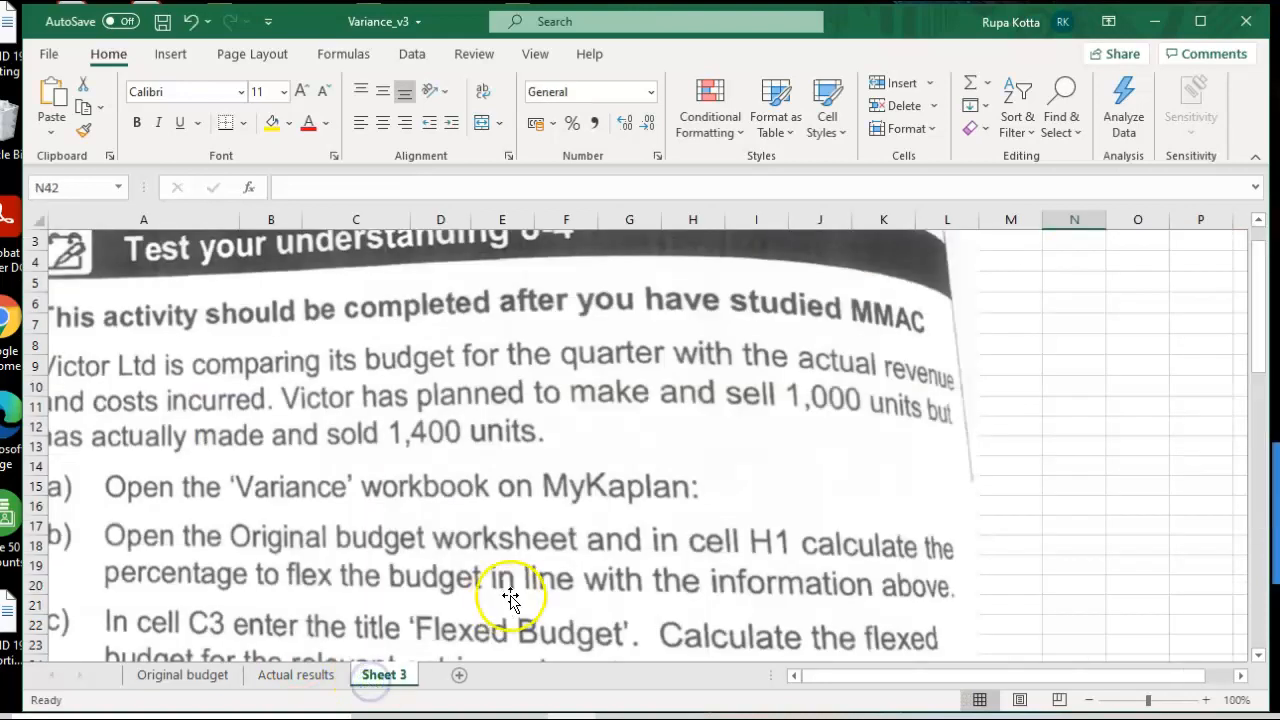
{"action": "left_click_drag", "start_coordinate": [1259, 657], "coordinate": [1259, 657]}
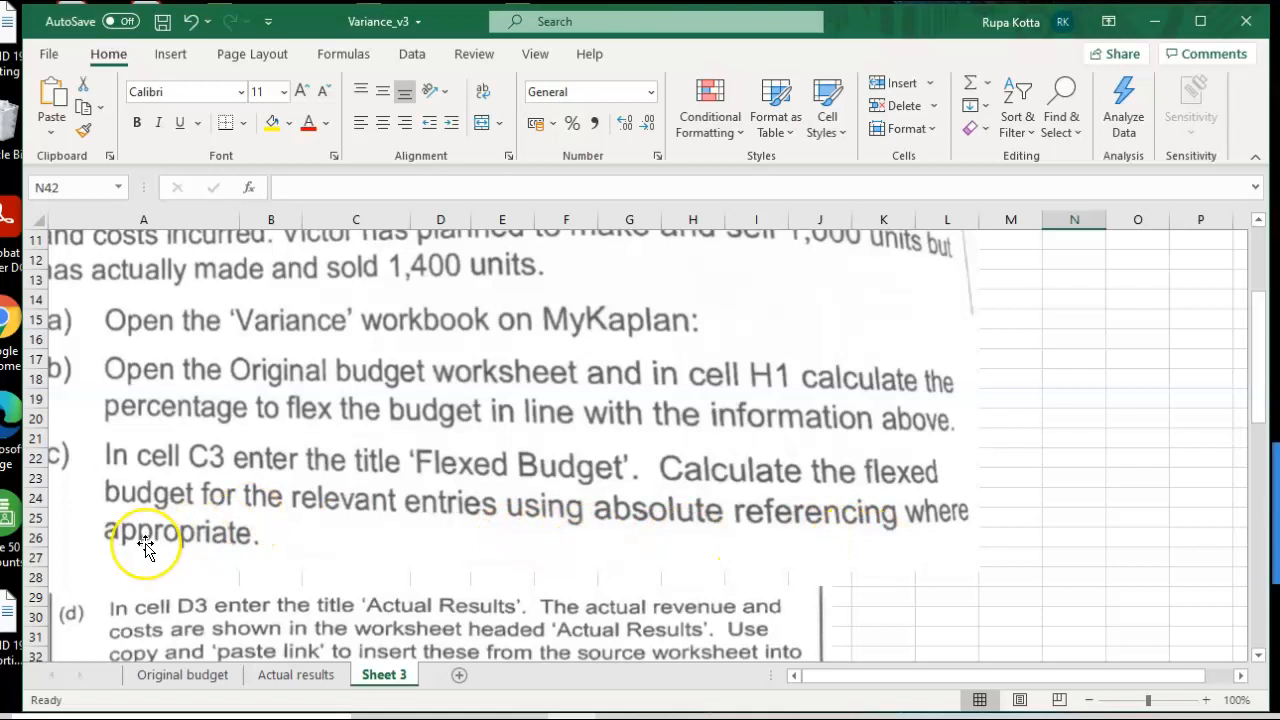
{"action": "left_click", "coordinate": [164, 674]}
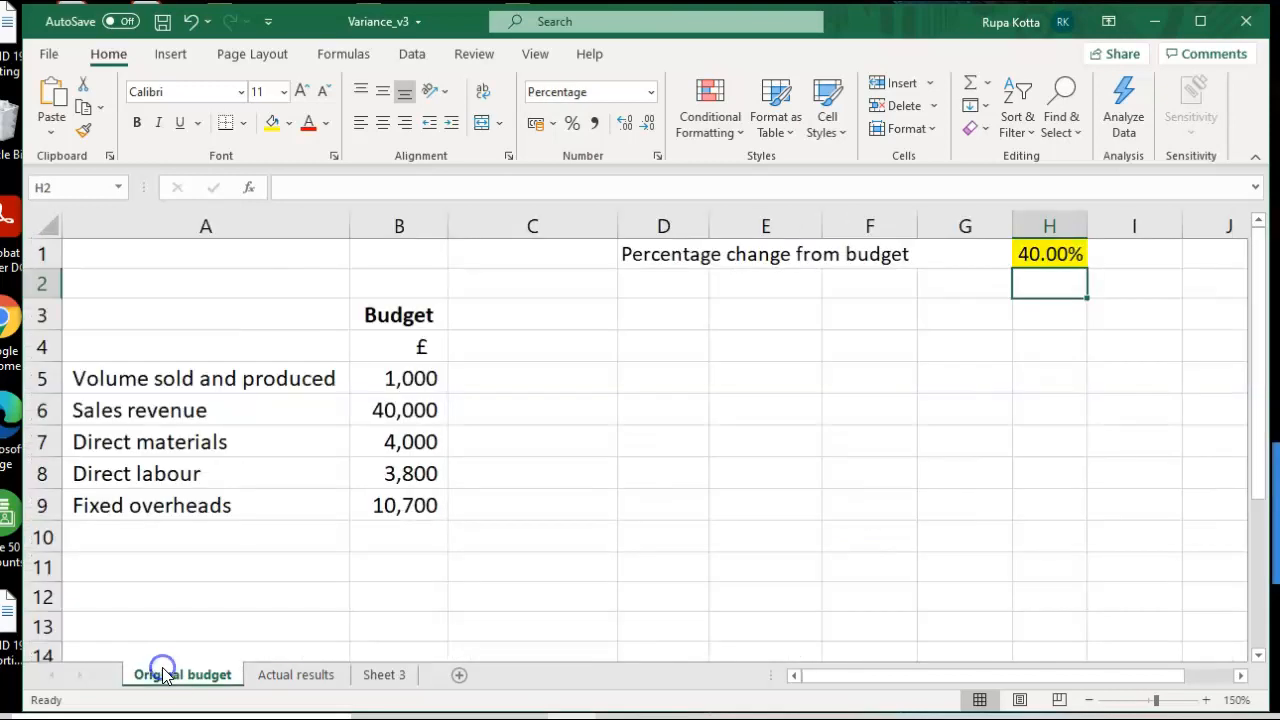
{"action": "left_click", "coordinate": [503, 314]}
{"action": "type", "text": "Flexed budge"}
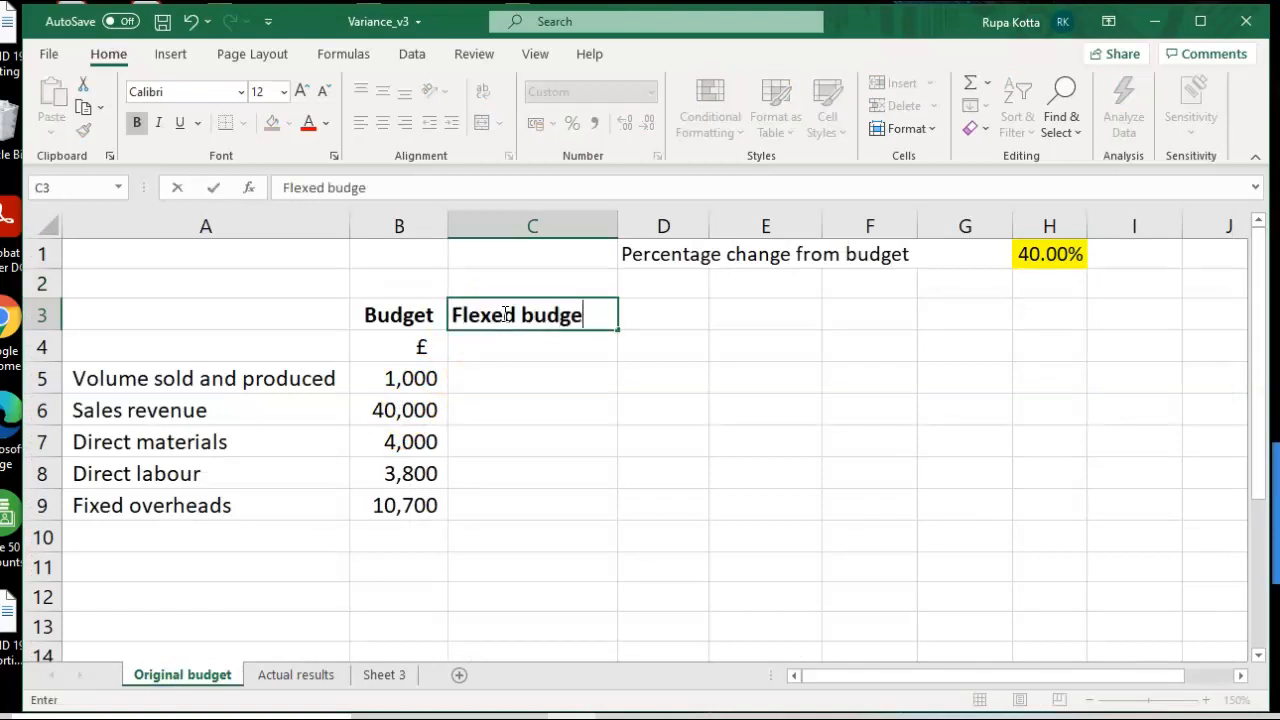
{"action": "type", "text": "t"}
{"action": "left_click", "coordinate": [676, 389]}
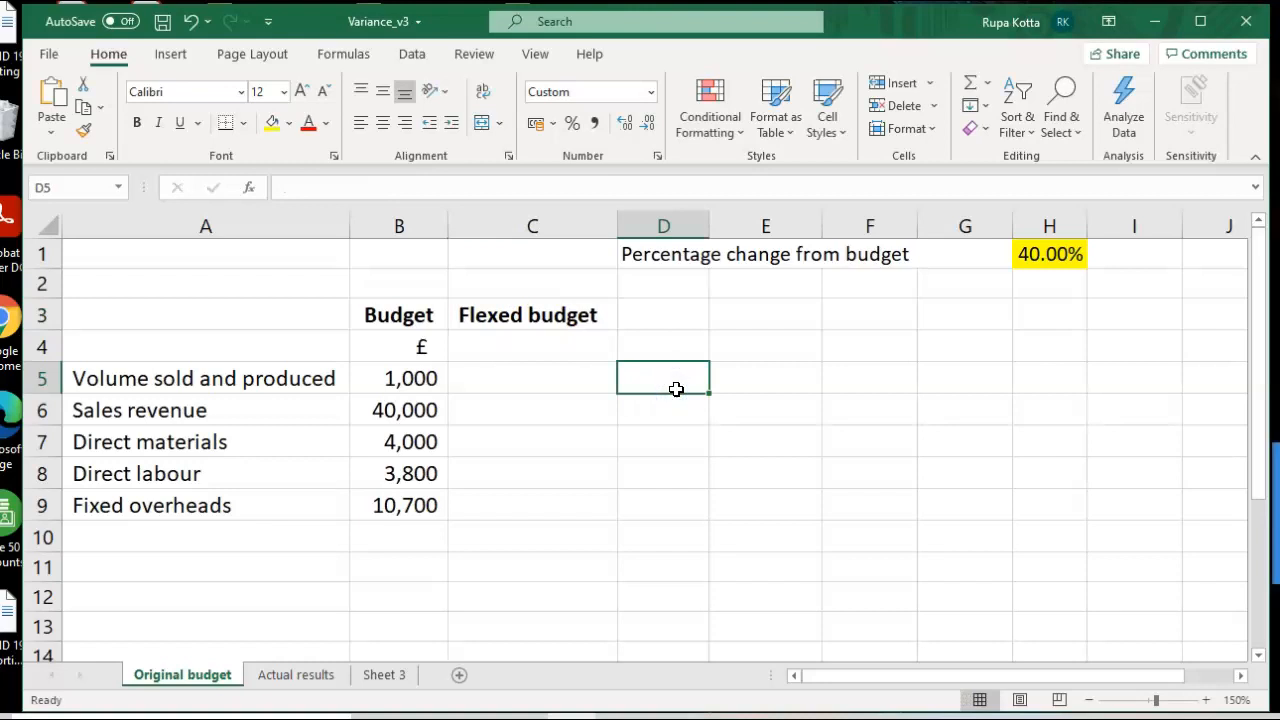
Enter the £ sign in cell C4 and the flexed volume sold and produced, 1400, in cell C5.
{"action": "left_click", "coordinate": [581, 351]}
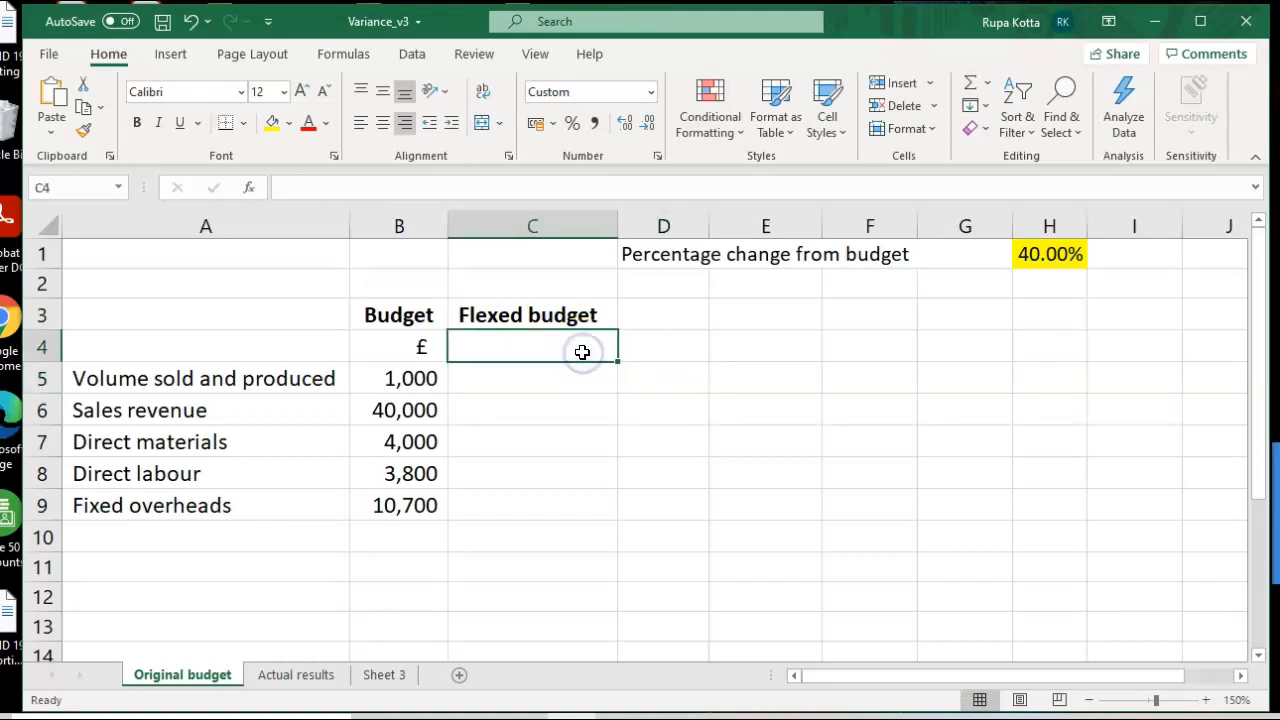
{"action": "type", "text": "£"}
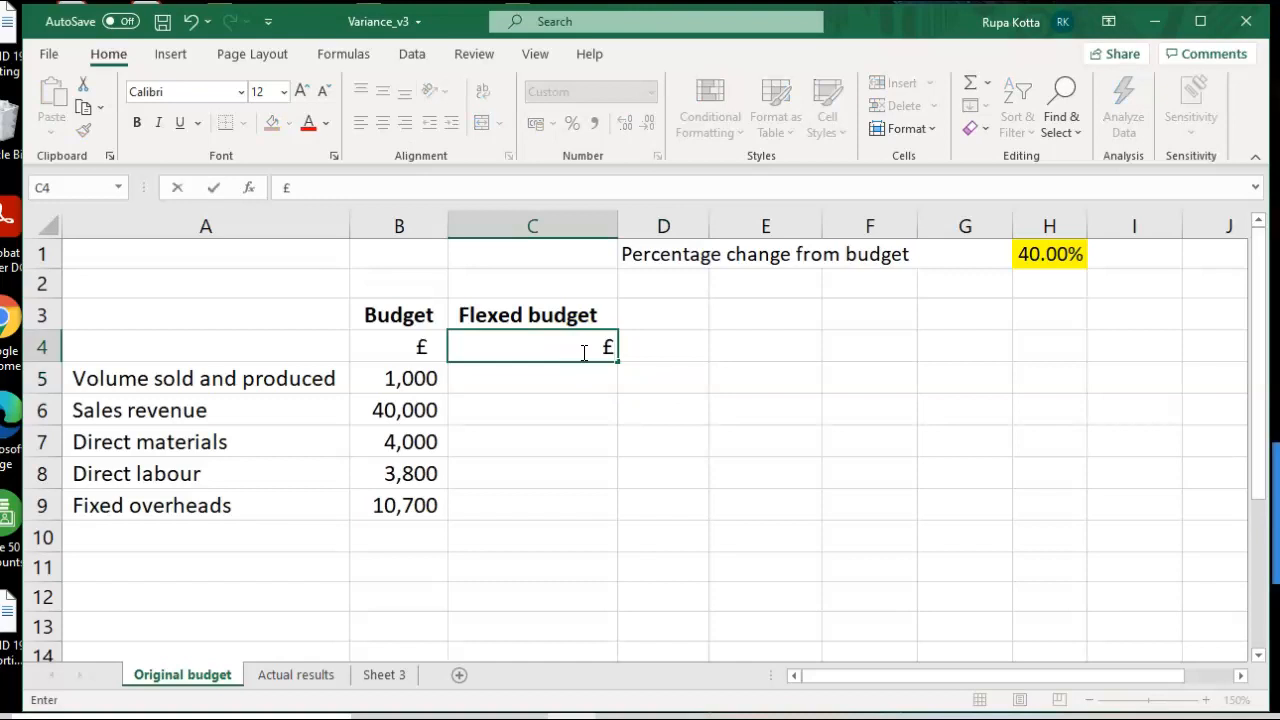
{"action": "left_click", "coordinate": [641, 393]}
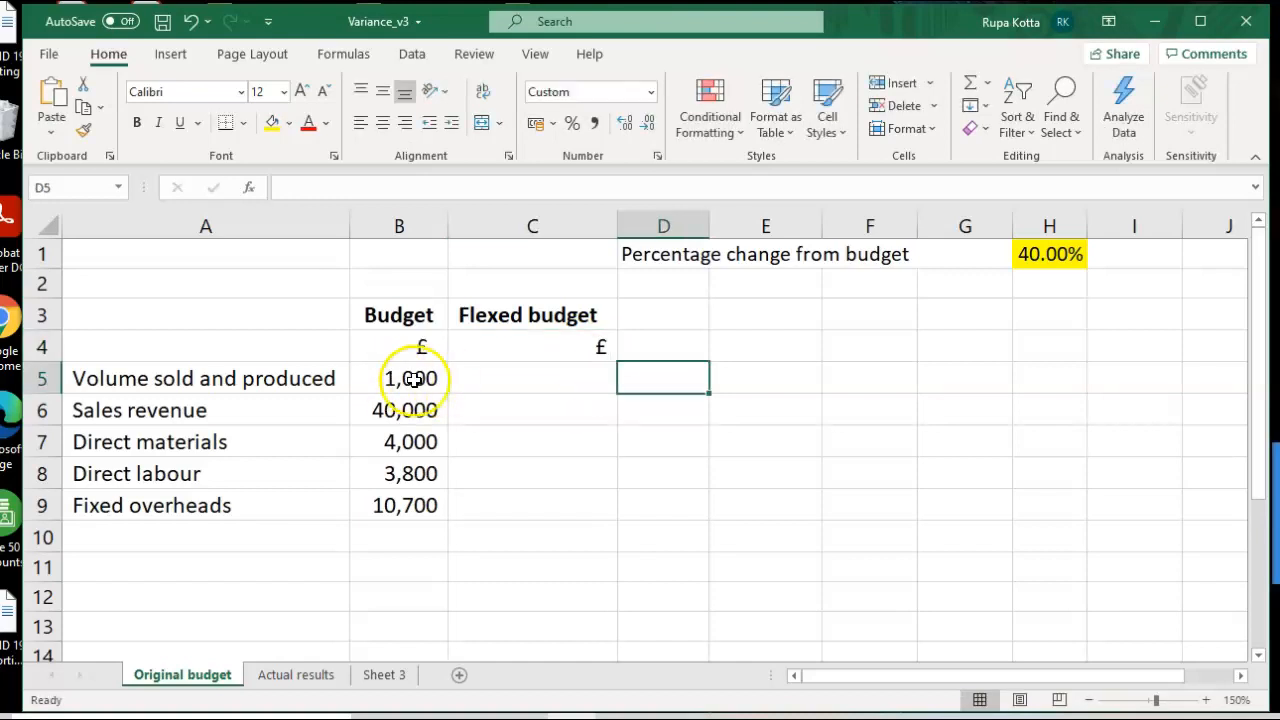
{"action": "left_click", "coordinate": [566, 380]}
{"action": "type", "text": "1,40"}
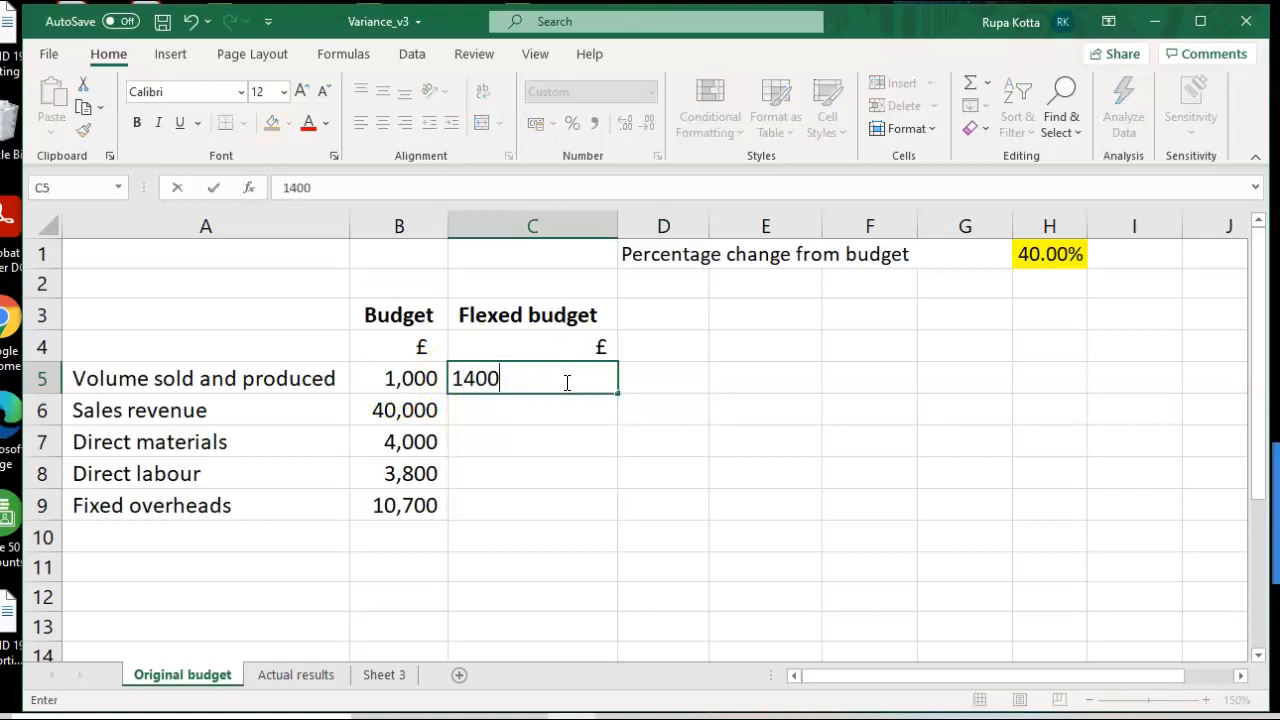
{"action": "type", "text": "0"}
{"action": "key", "text": "Tab"}
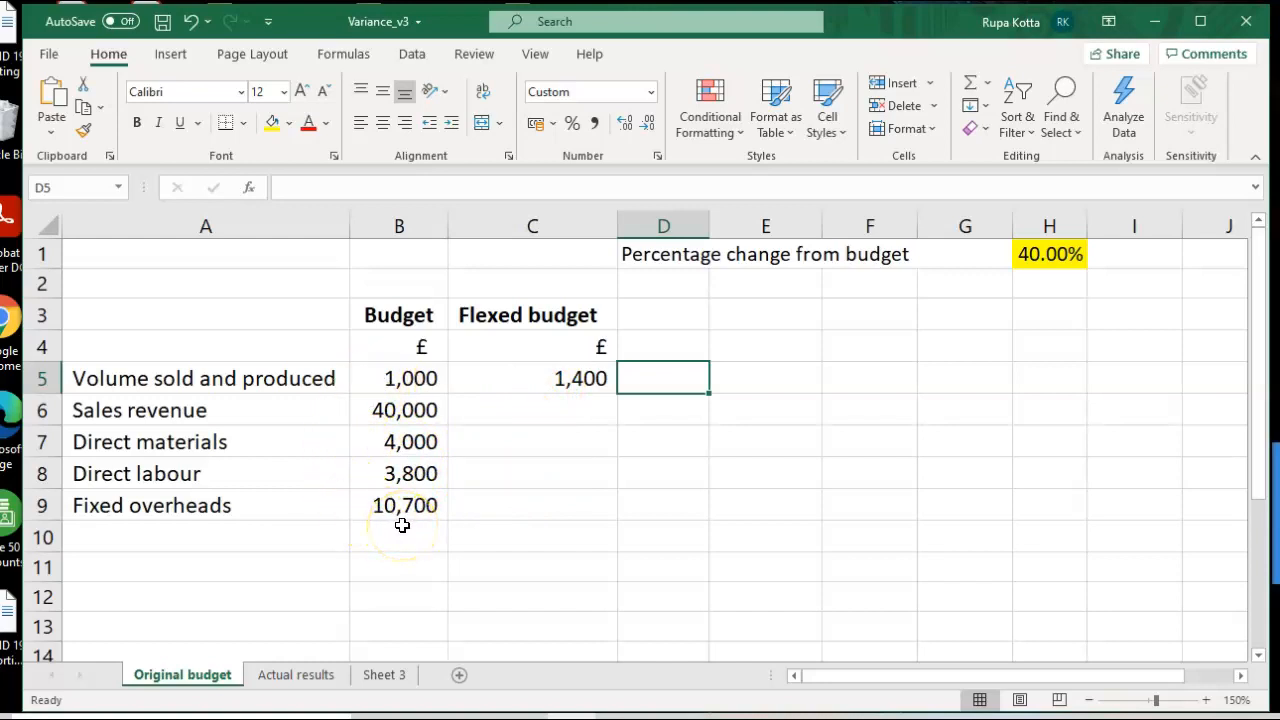
Check the Actual results figures and the task (c) instructions on Sheet 3, then return to the Original budget sheet.
{"action": "left_click", "coordinate": [537, 507]}
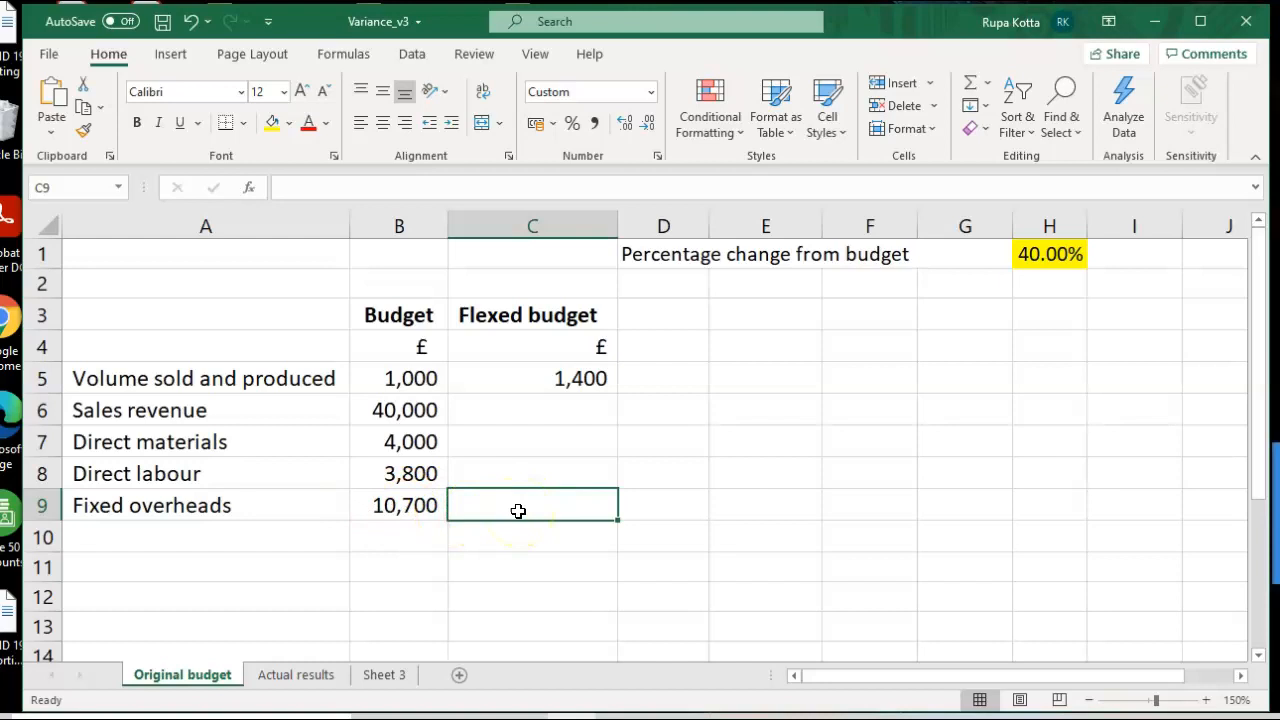
{"action": "left_click", "coordinate": [297, 675]}
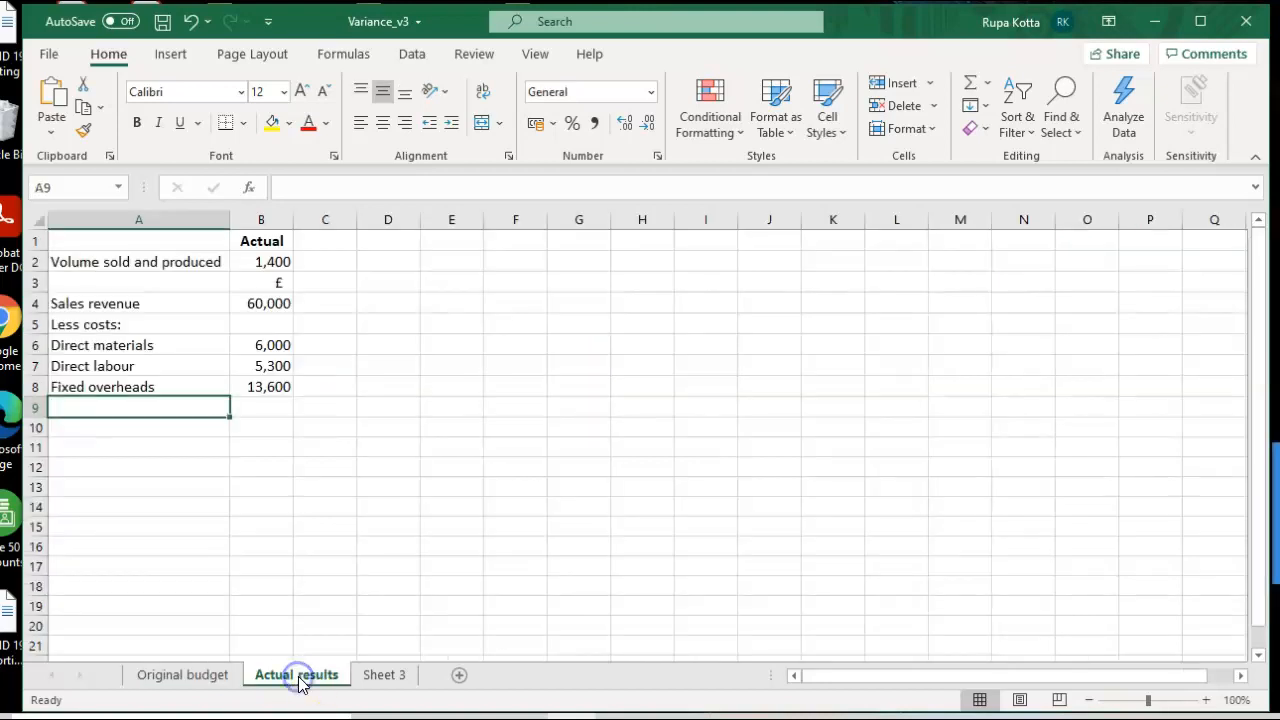
{"action": "left_click", "coordinate": [356, 675]}
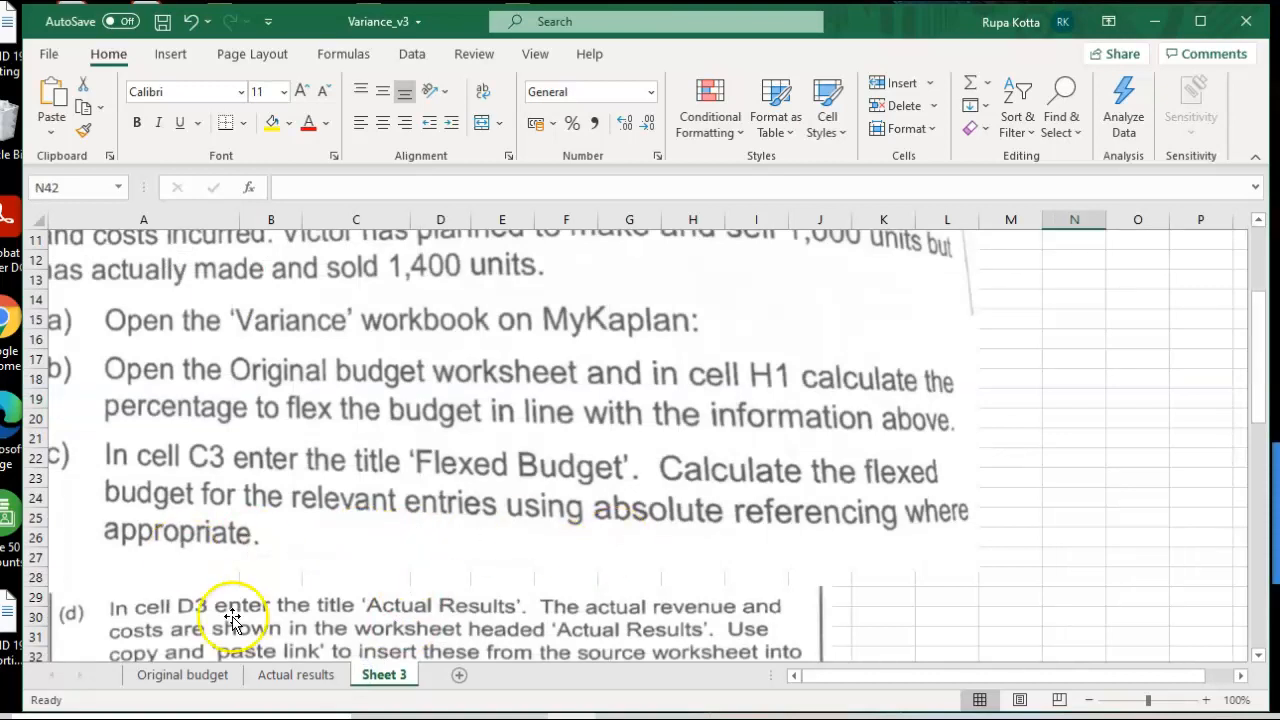
{"action": "left_click", "coordinate": [200, 675]}
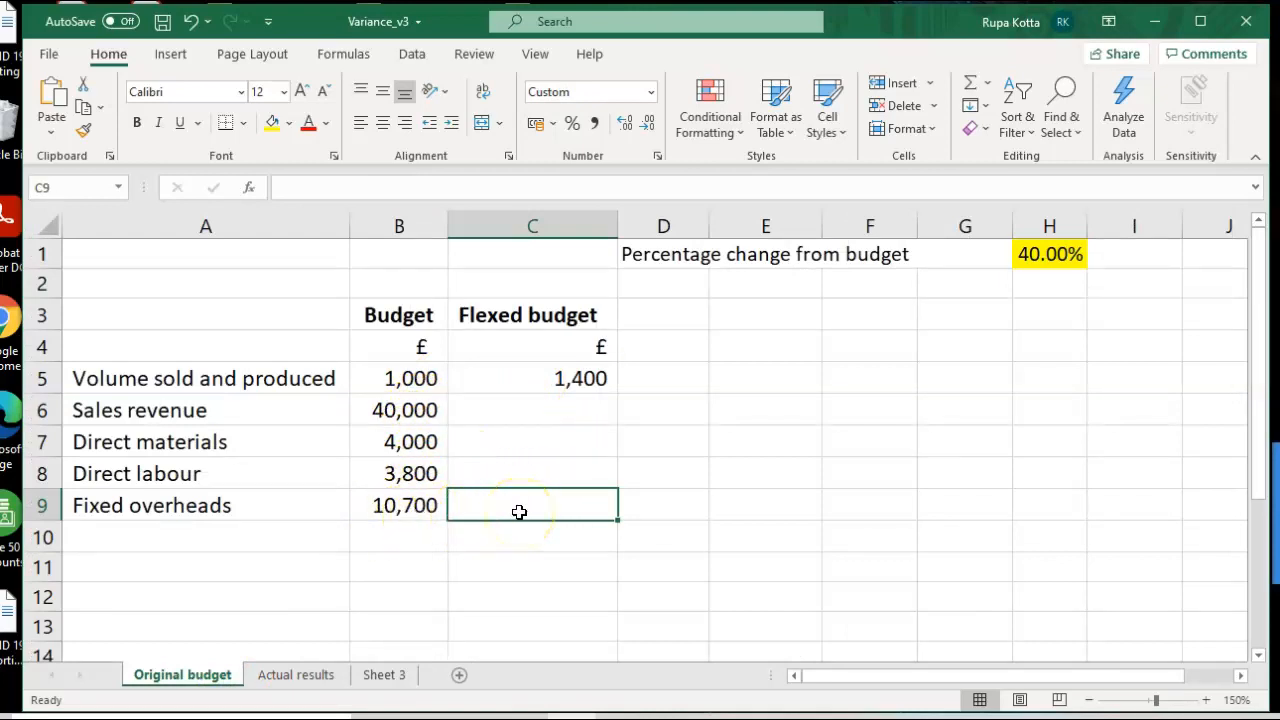
{"action": "left_click", "coordinate": [556, 413]}
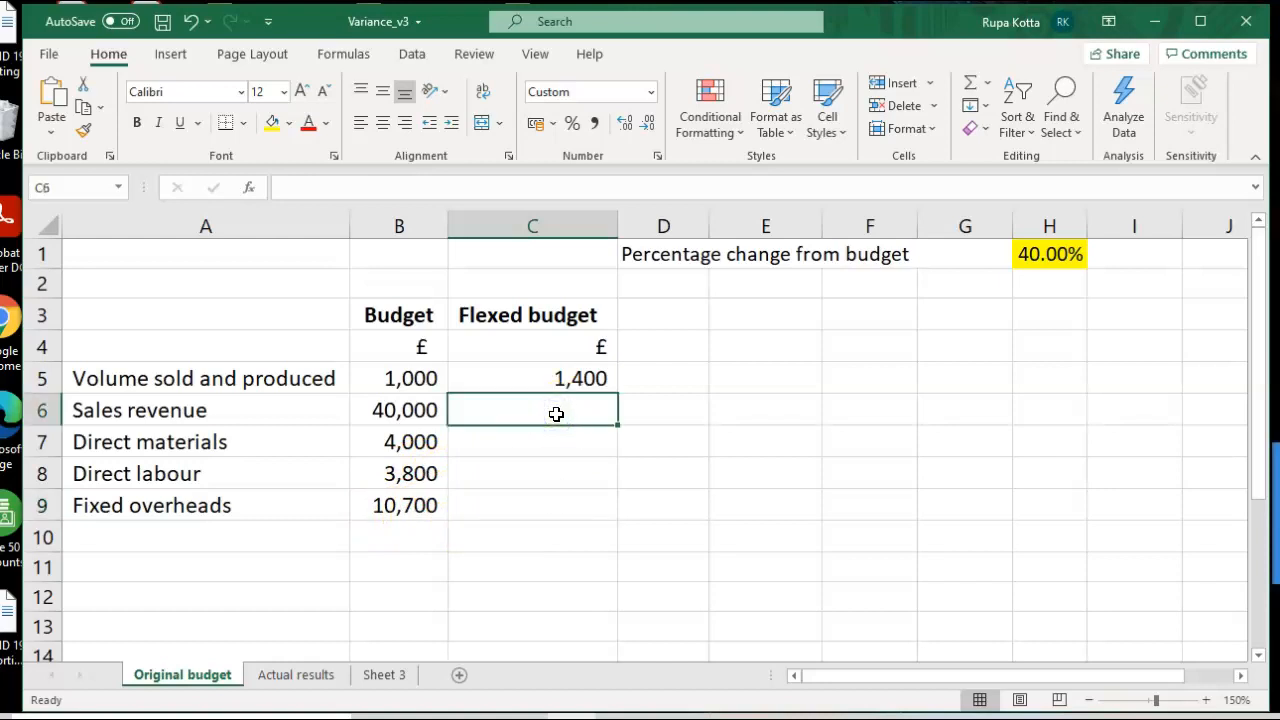
{"action": "type", "text": "="}
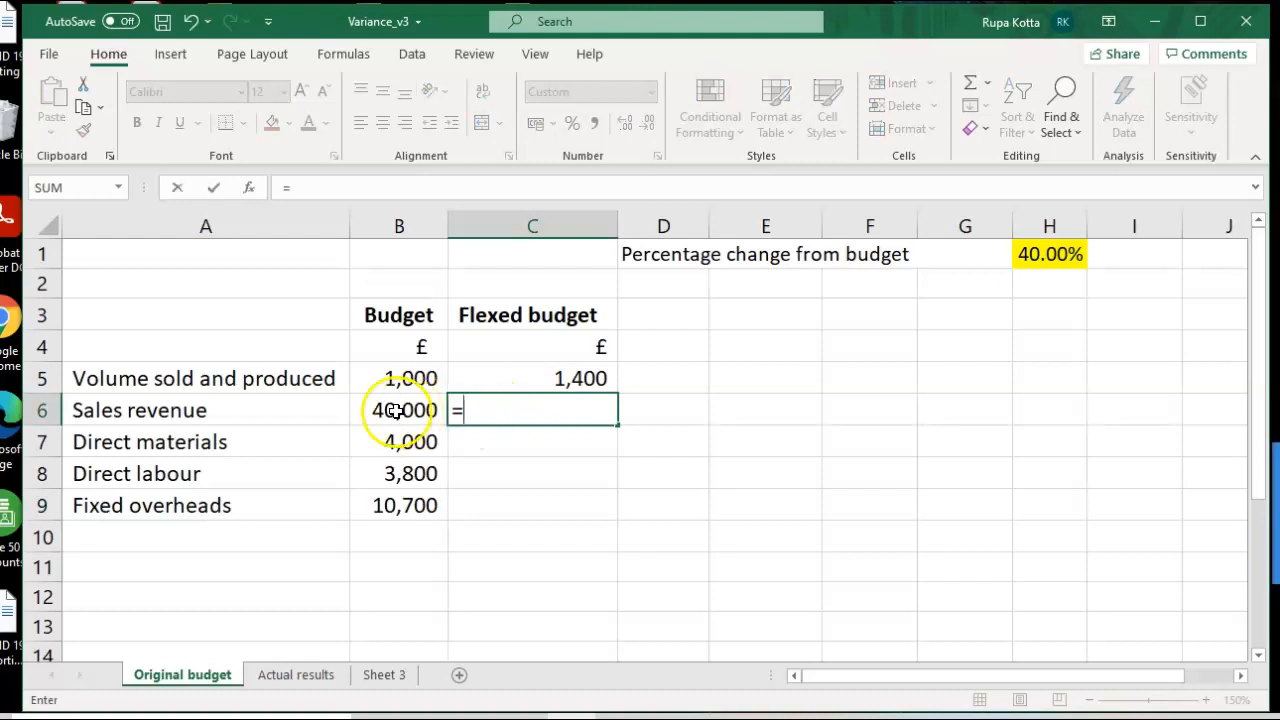
{"action": "left_click", "coordinate": [395, 410]}
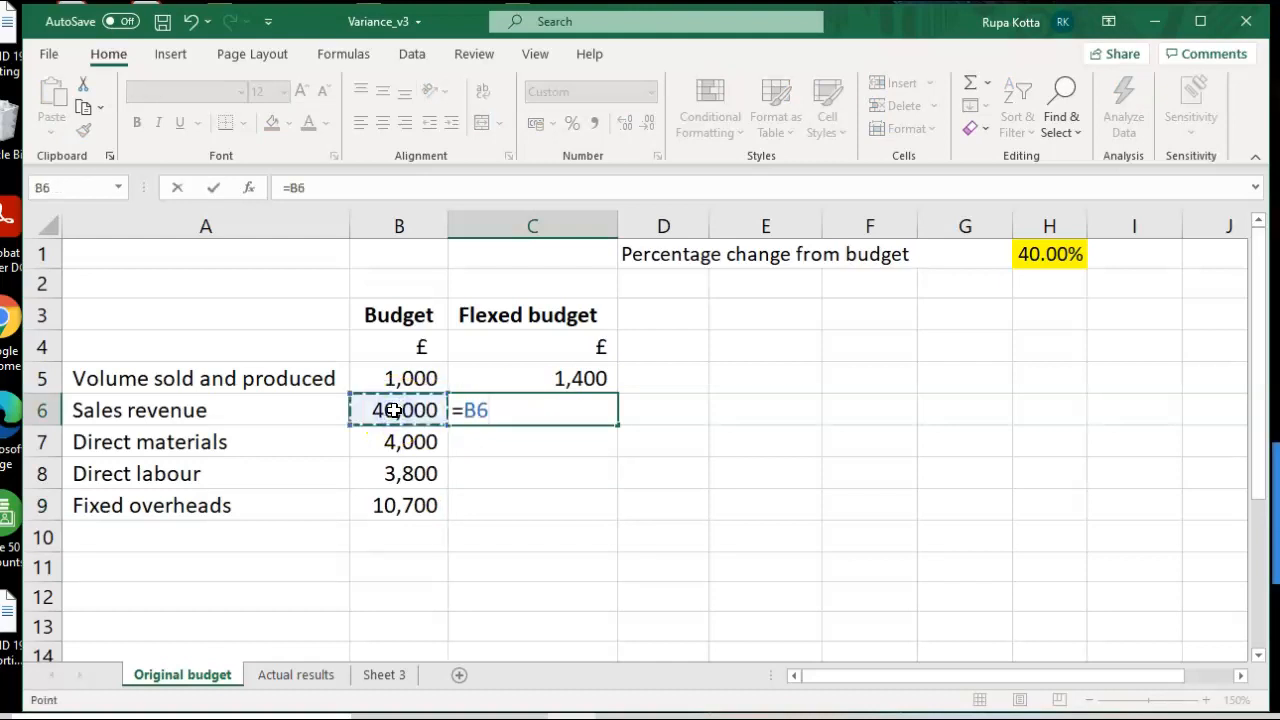
{"action": "type", "text": "*"}
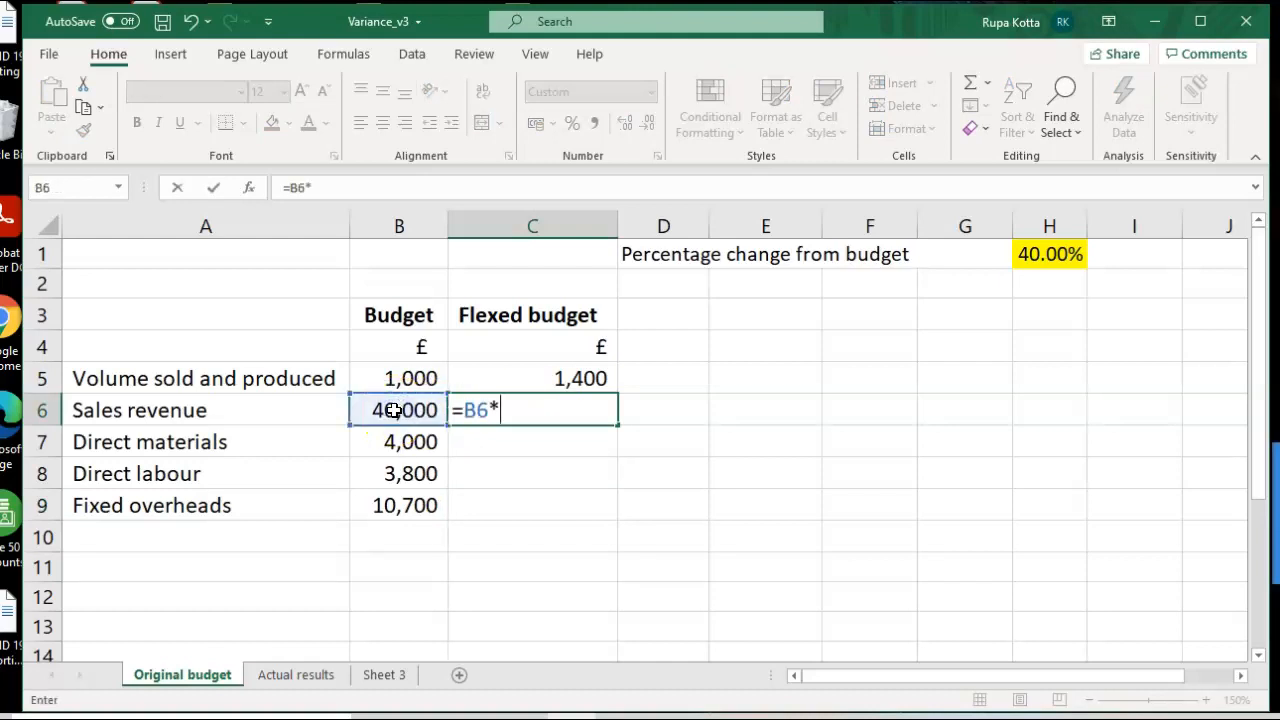
{"action": "left_click", "coordinate": [471, 378]}
{"action": "type", "text": "/"}
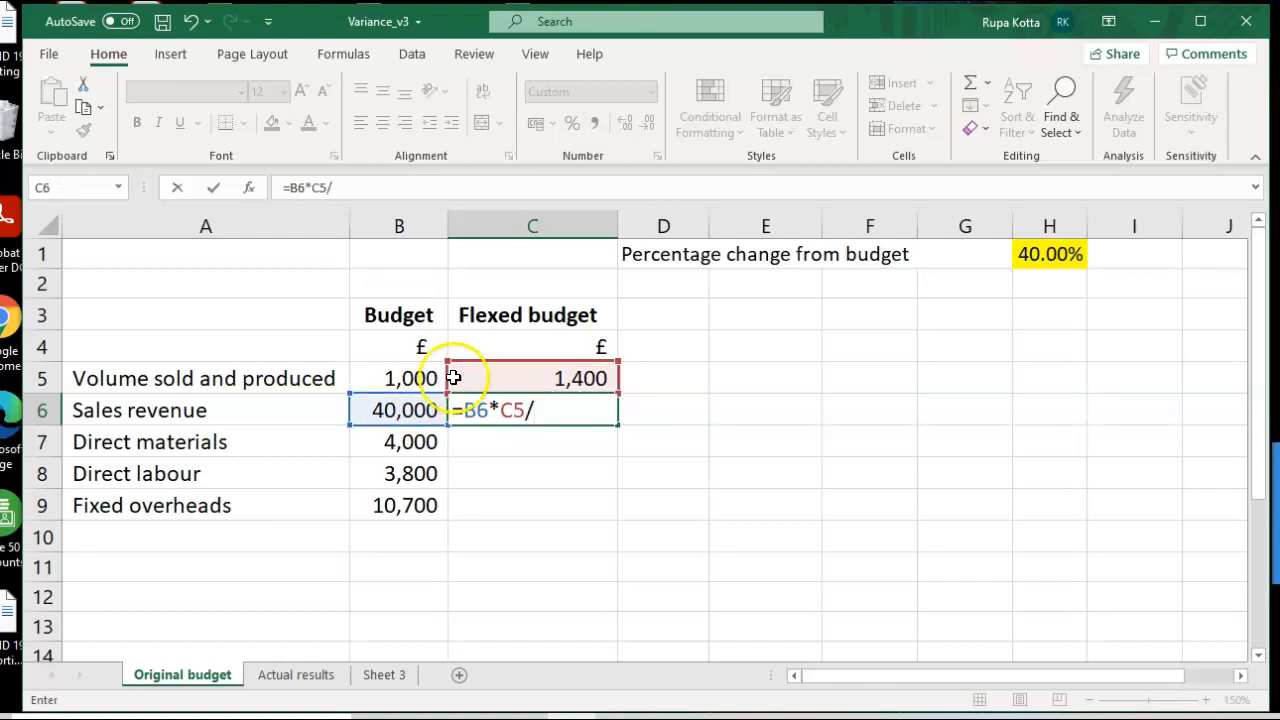
{"action": "left_click", "coordinate": [422, 378]}
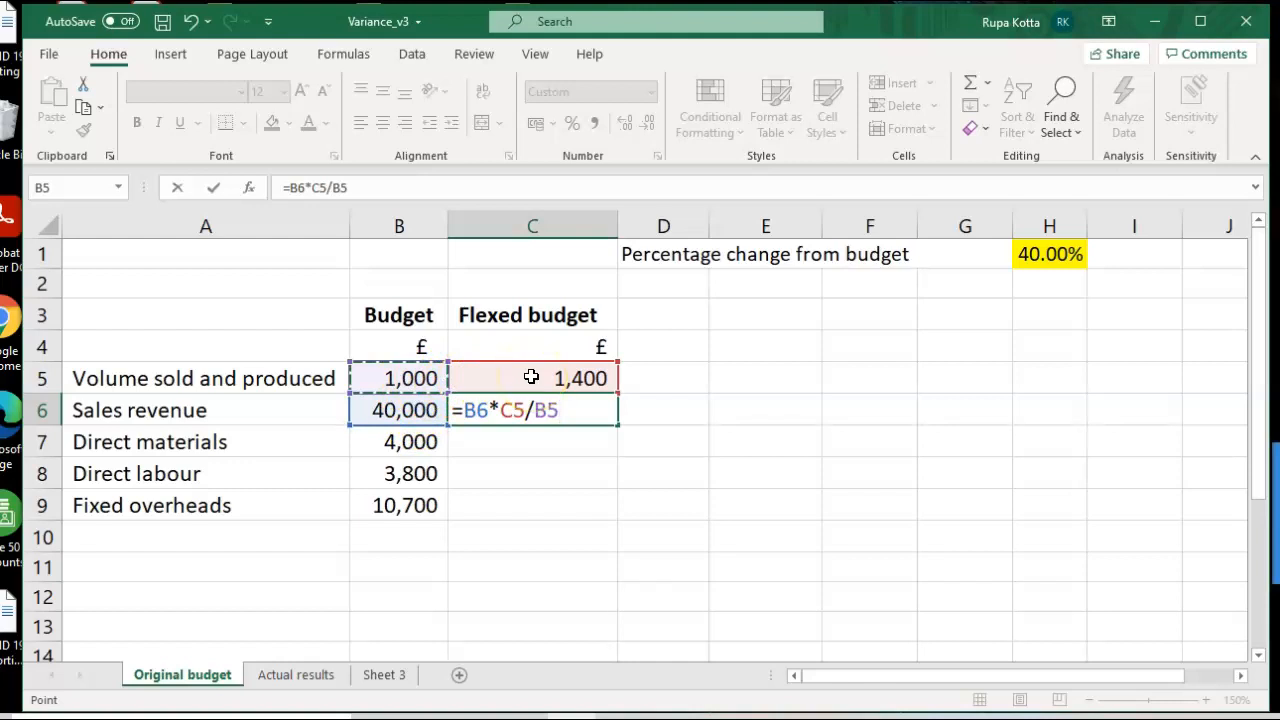
{"action": "key", "text": "BackSpace"}
{"action": "key", "text": "BackSpace"}
{"action": "key", "text": "BackSpace"}
{"action": "key", "text": "BackSpace"}
{"action": "key", "text": "BackSpace"}
{"action": "key", "text": "BackSpace"}
{"action": "key", "text": "BackSpace"}
{"action": "key", "text": "BackSpace"}
{"action": "key", "text": "BackSpace"}
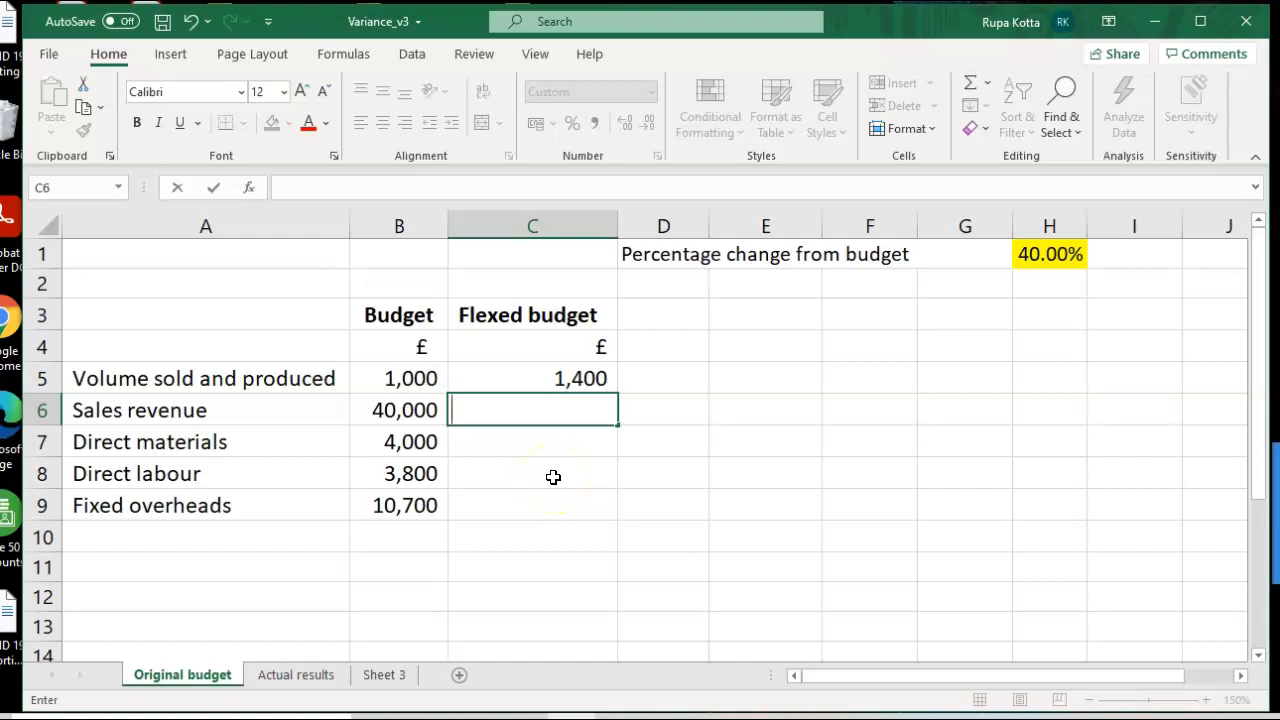
Build the flexed sales revenue formula =B6+(B6*H1) in cell C6.
{"action": "type", "text": "="}
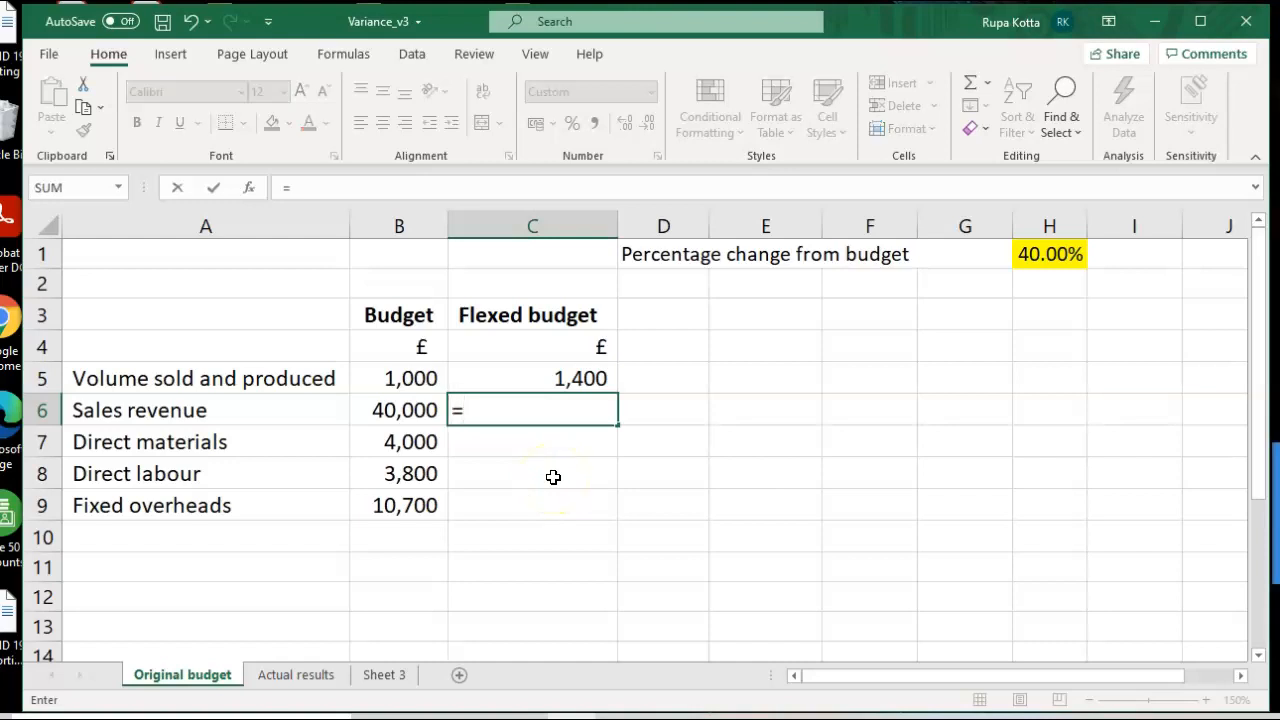
{"action": "left_click", "coordinate": [408, 410]}
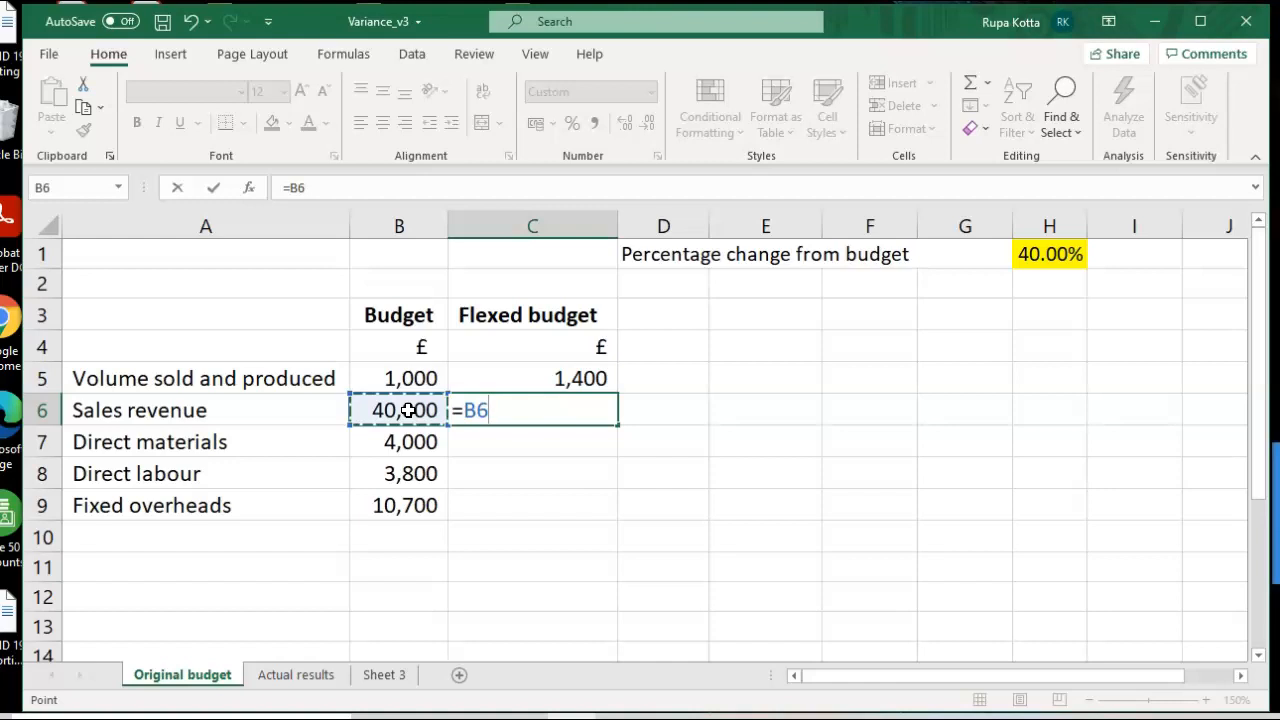
{"action": "type", "text": "("}
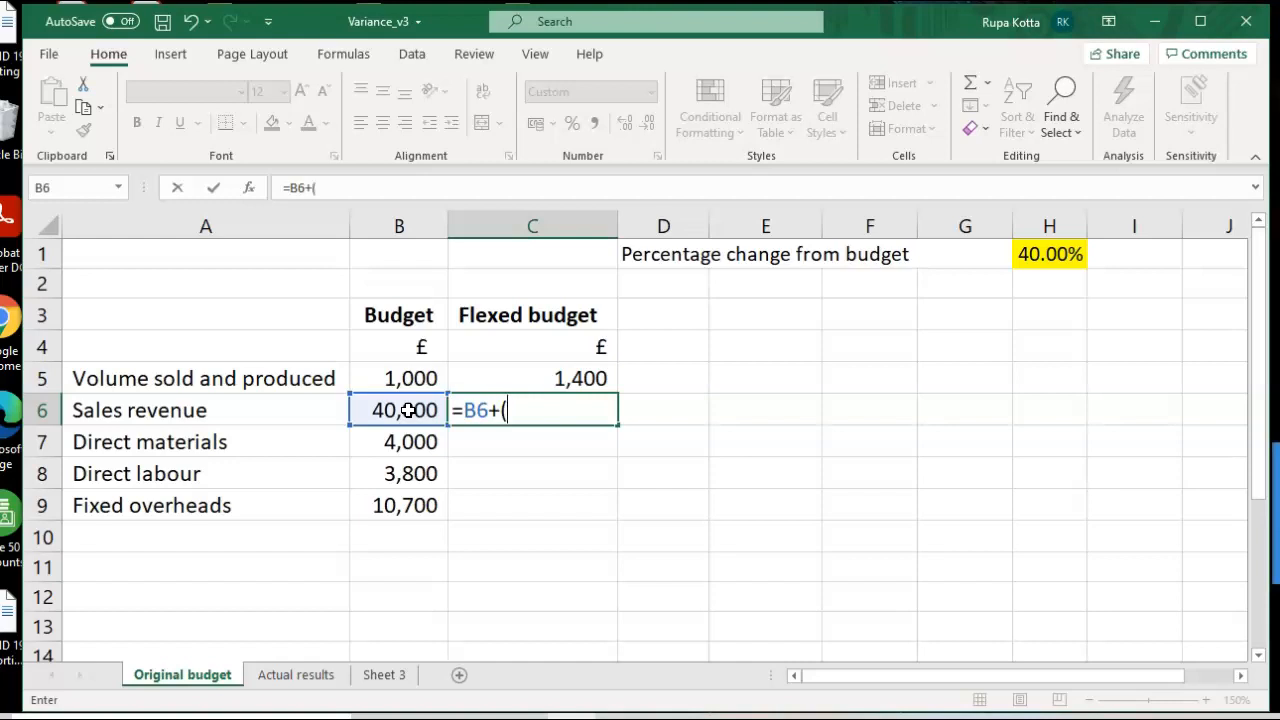
{"action": "left_click", "coordinate": [408, 410]}
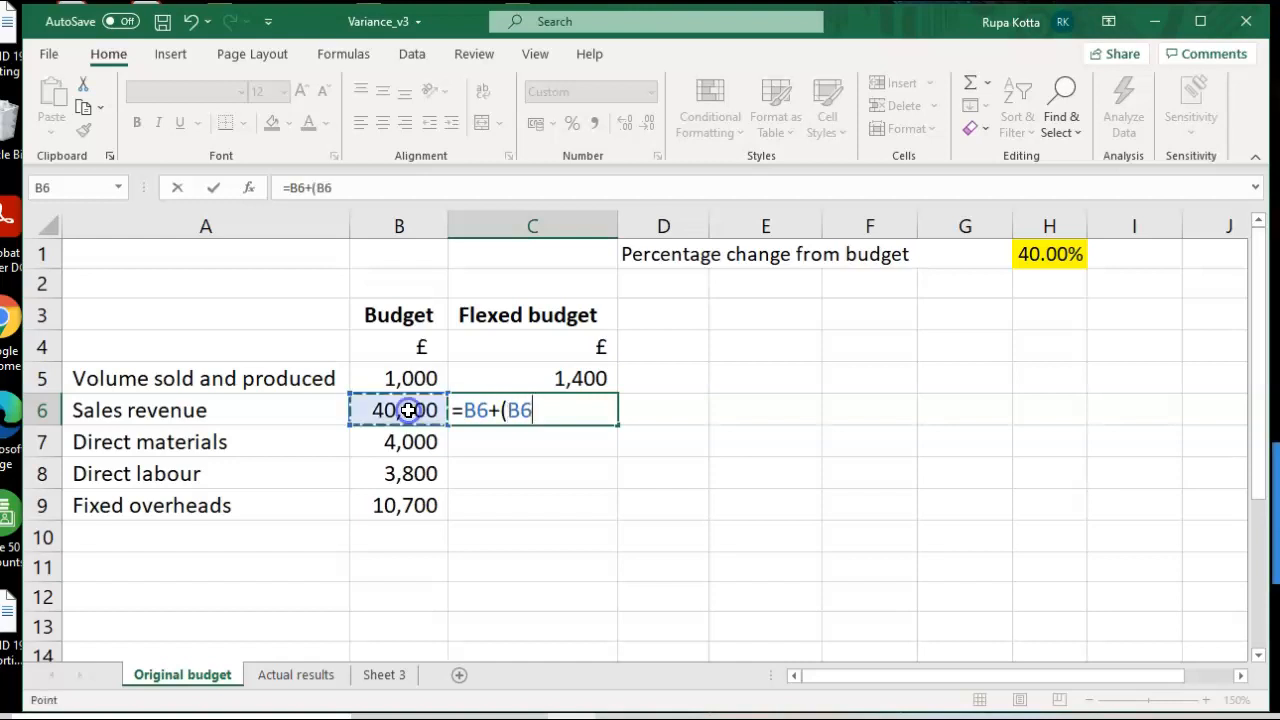
{"action": "type", "text": "*"}
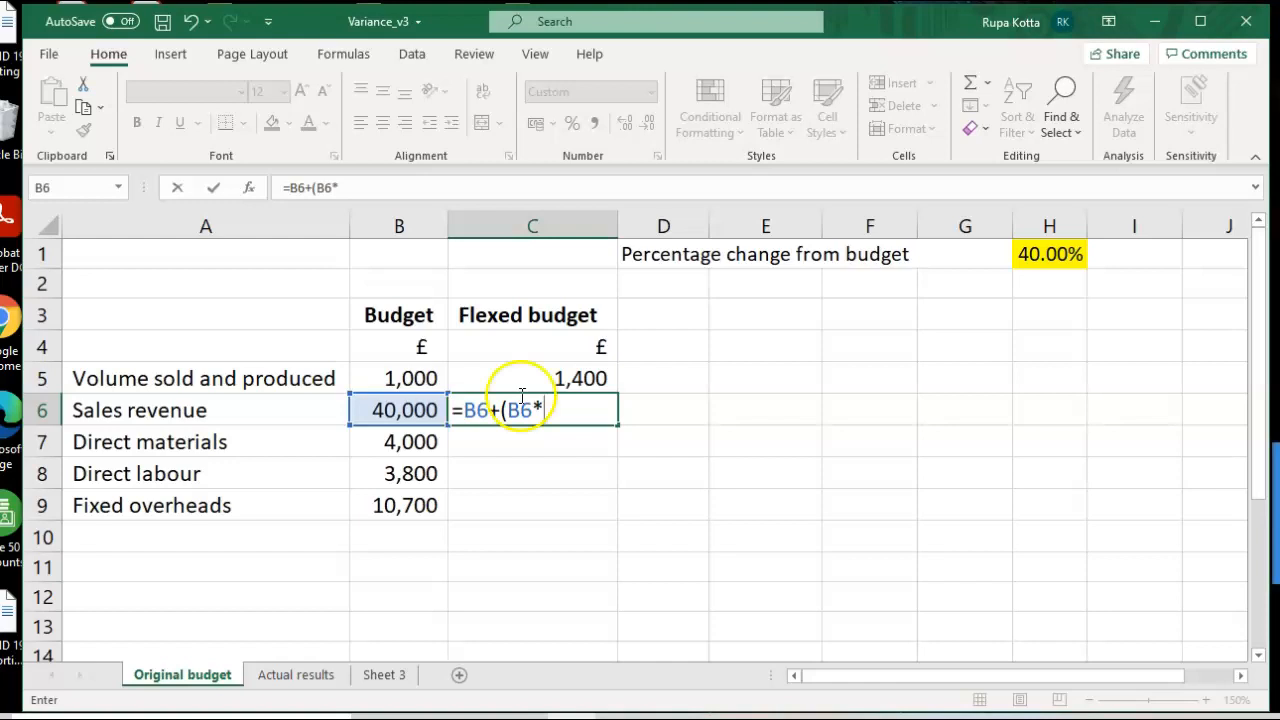
{"action": "left_click", "coordinate": [1043, 258]}
{"action": "type", "text": ")"}
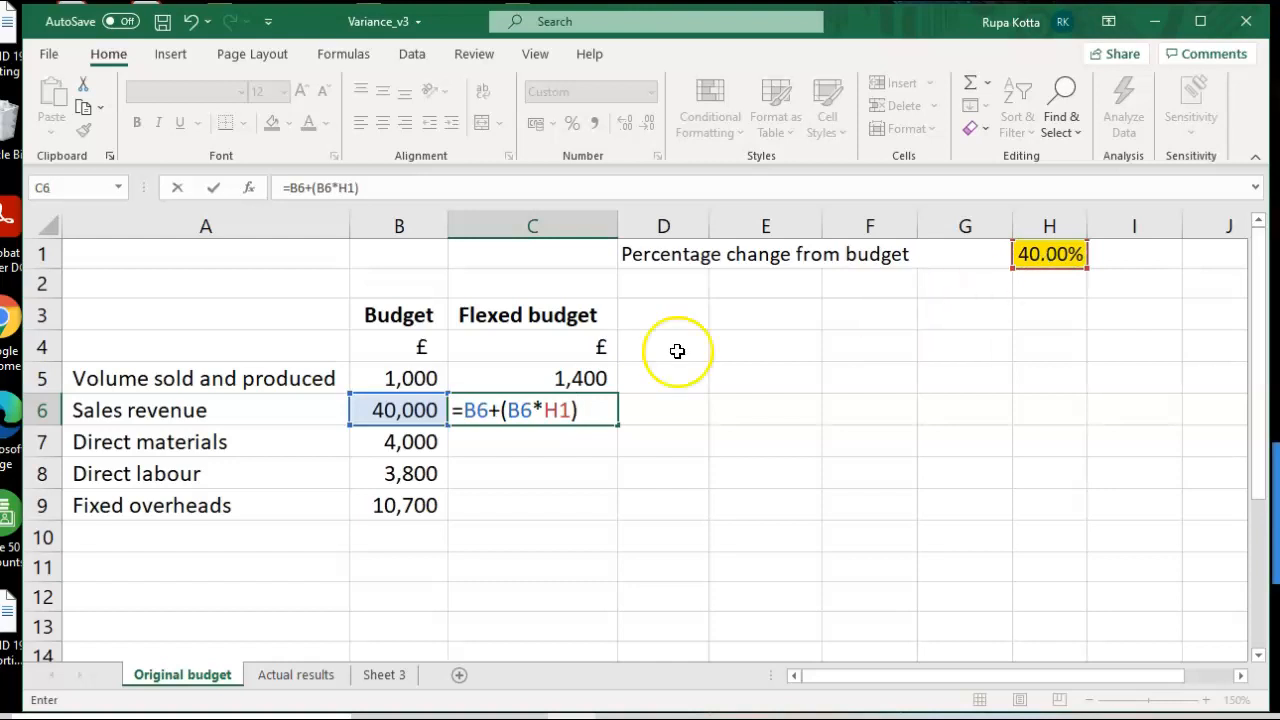
Make the H1 reference in the C6 formula absolute as $H$1 and commit the formula.
{"action": "left_click", "coordinate": [551, 411]}
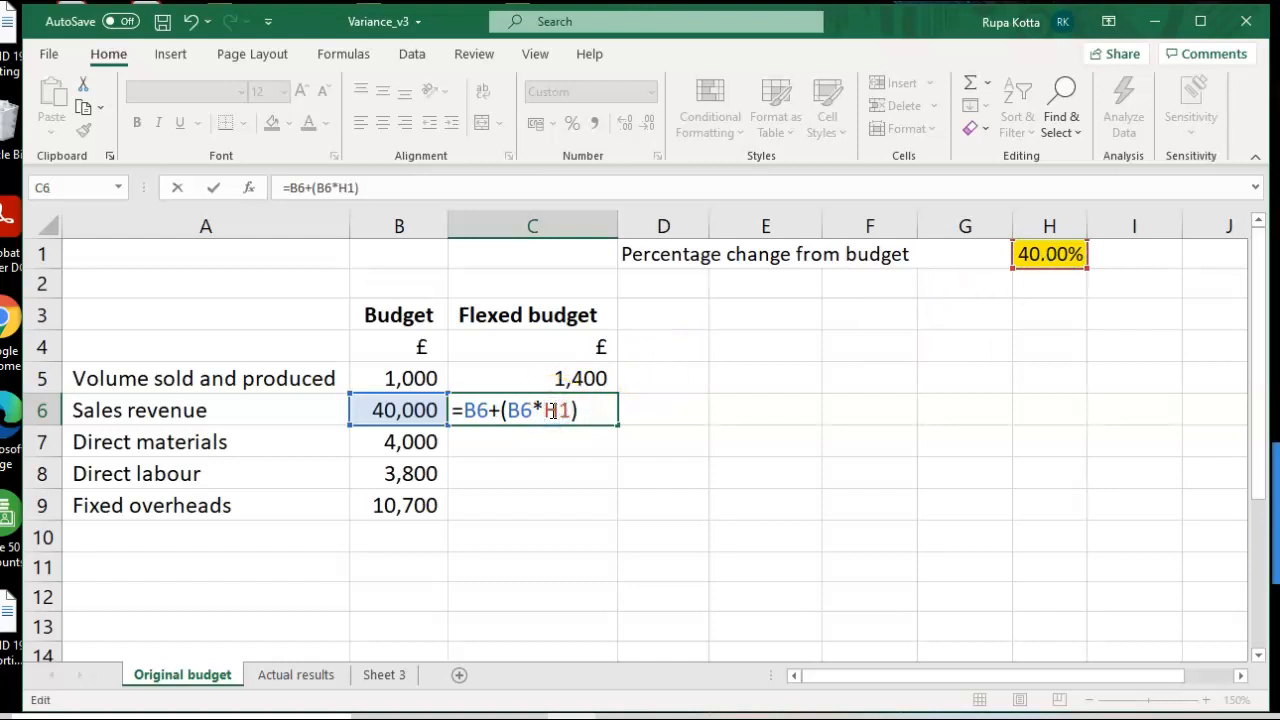
{"action": "type", "text": "$"}
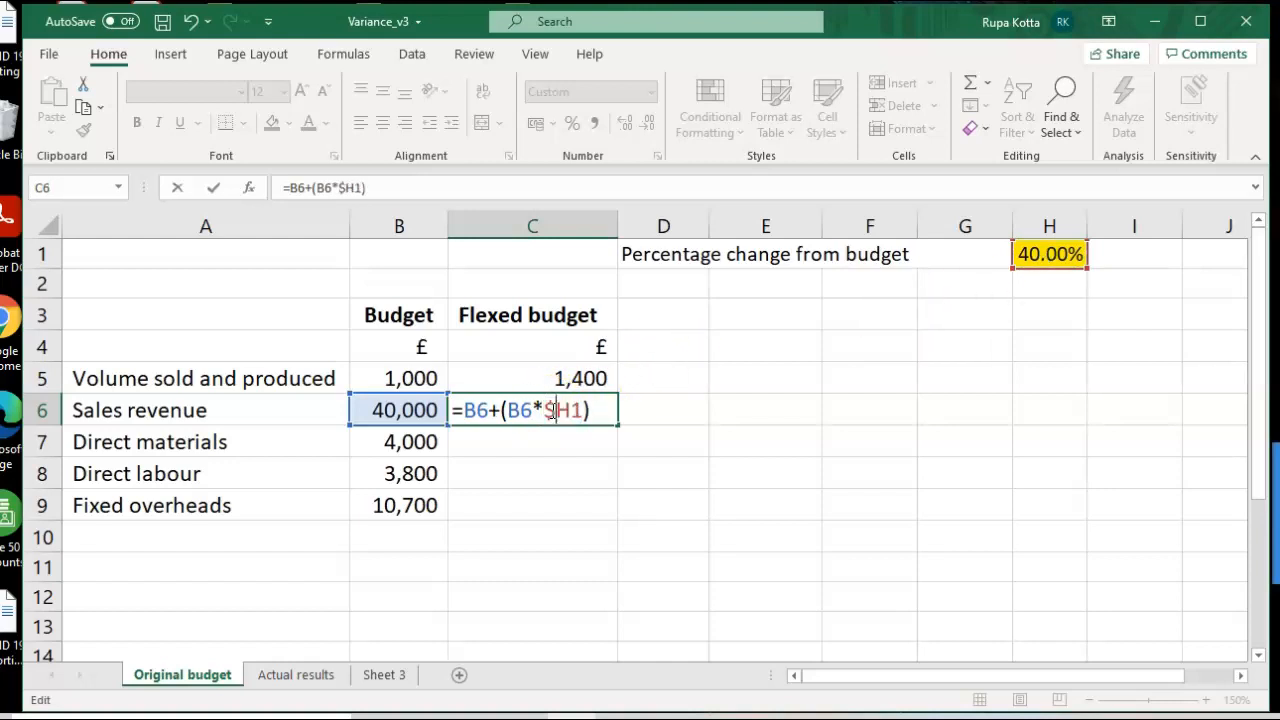
{"action": "left_click", "coordinate": [577, 411]}
{"action": "type", "text": "$"}
{"action": "key", "text": "Tab"}
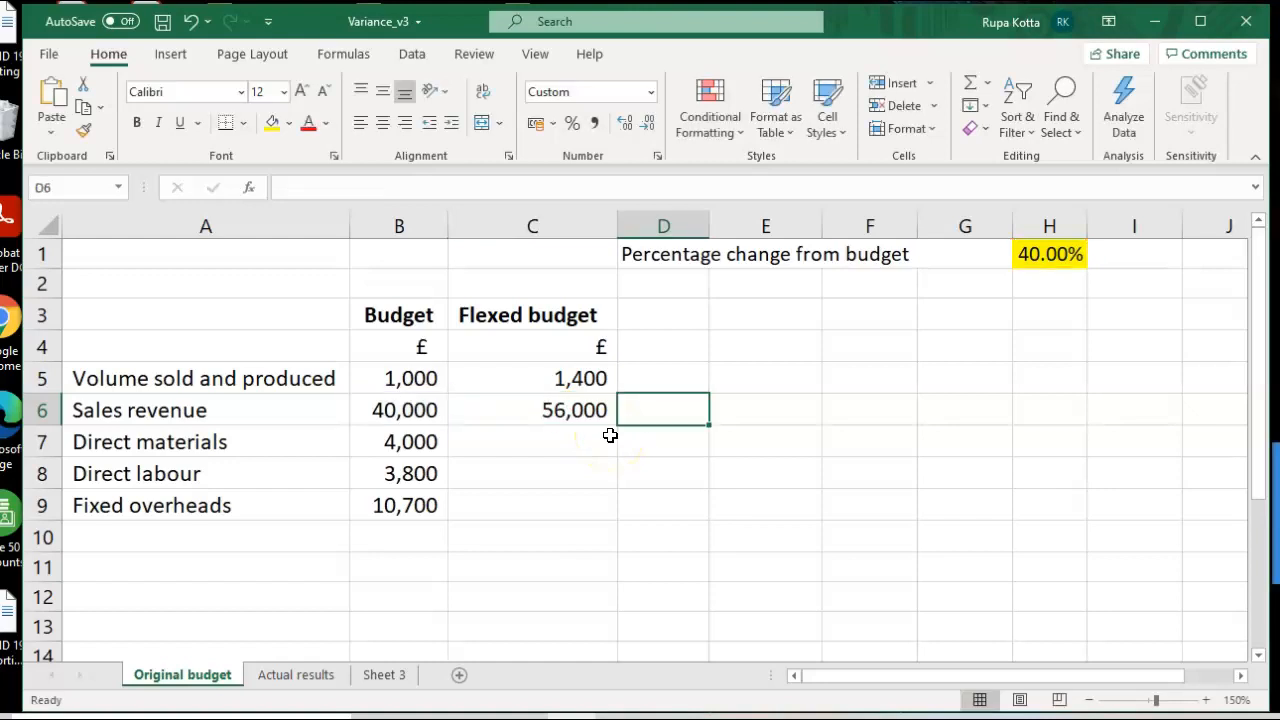
Review the formula in C6 and fill it down through C8 for direct materials and direct labour.
{"action": "double_click", "coordinate": [572, 410]}
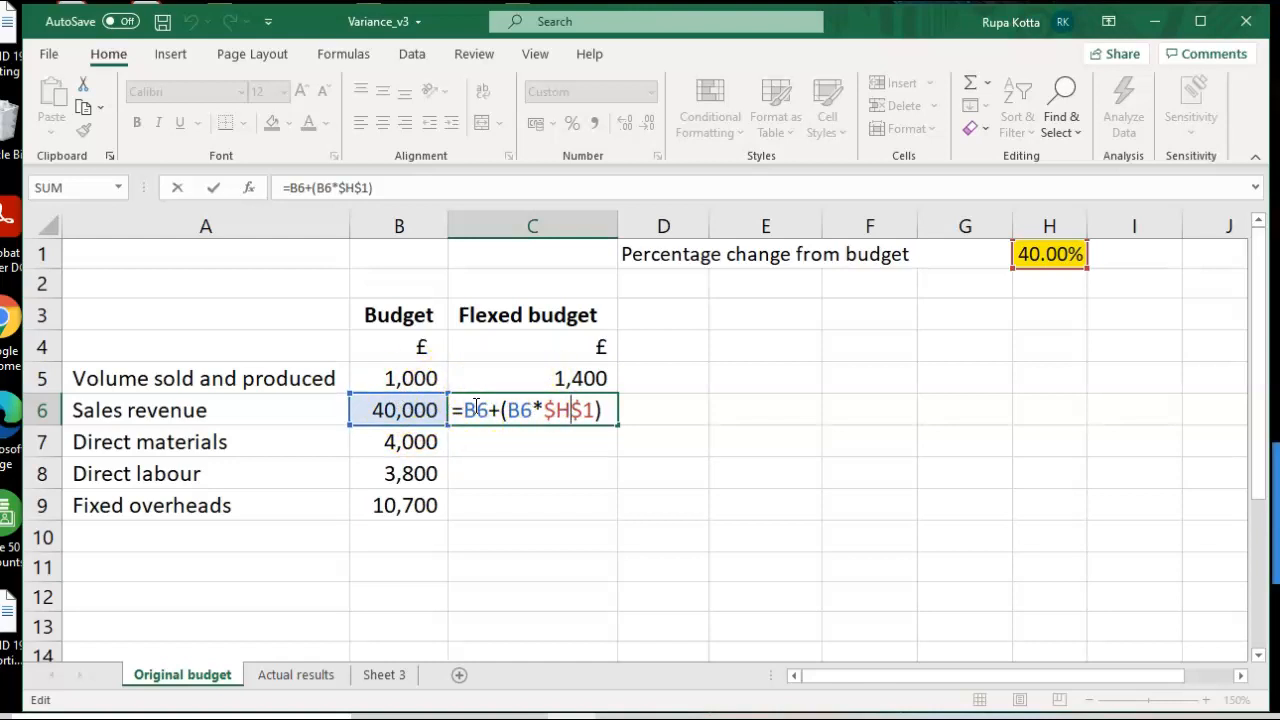
{"action": "key", "text": "Return"}
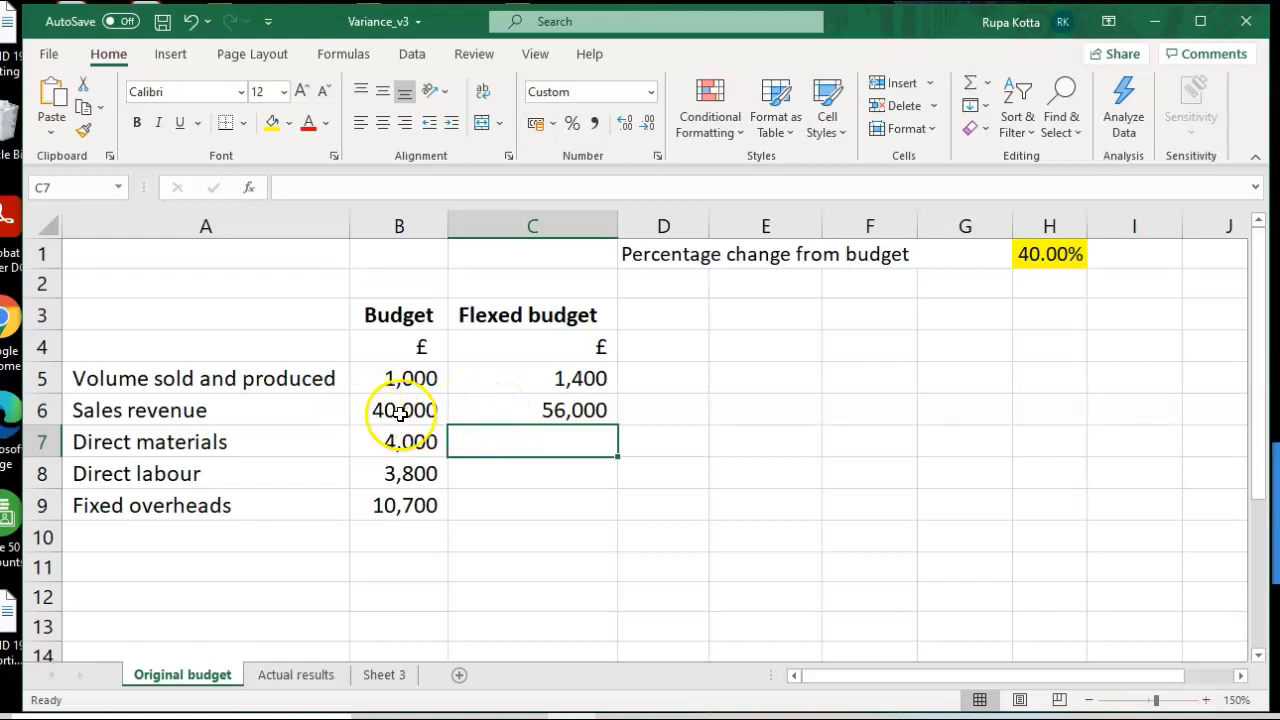
{"action": "left_click", "coordinate": [545, 410]}
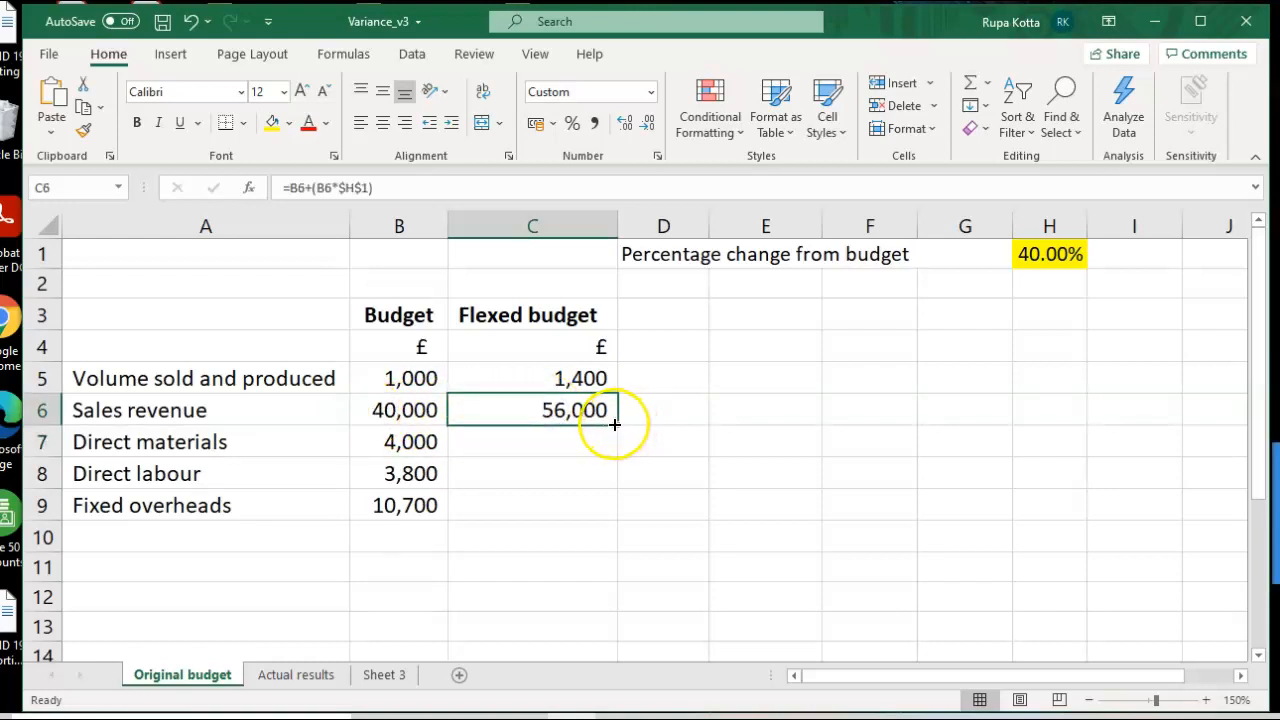
{"action": "left_click_drag", "start_coordinate": [614, 424], "coordinate": [610, 472]}
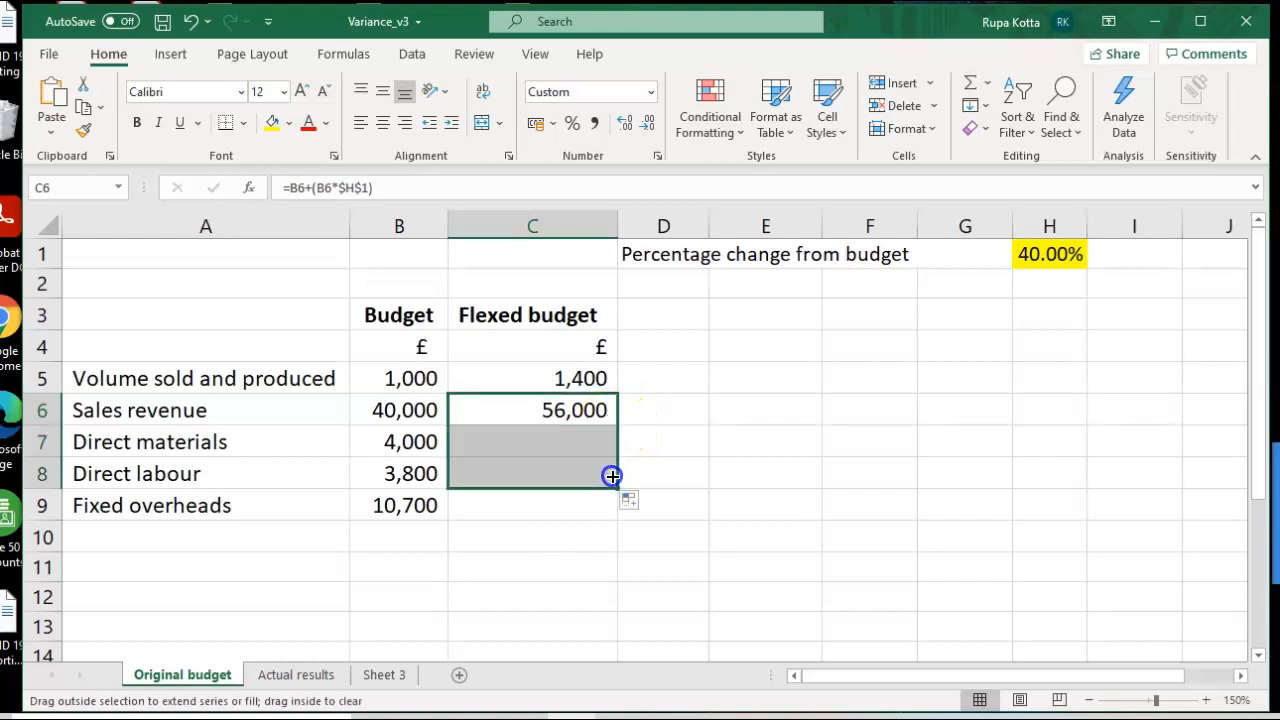
Inspect the copied formulas in cells C8 and C7 without altering them.
{"action": "double_click", "coordinate": [585, 474]}
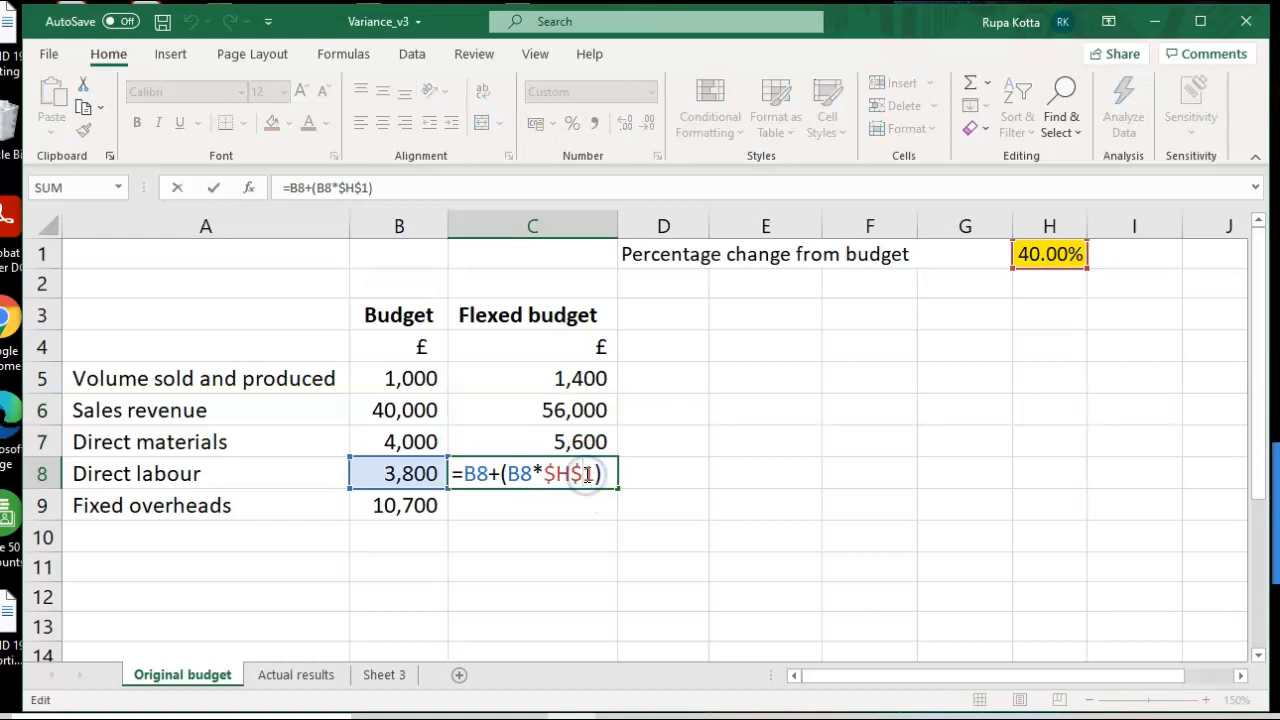
{"action": "key", "text": "Tab"}
{"action": "left_click", "coordinate": [590, 444]}
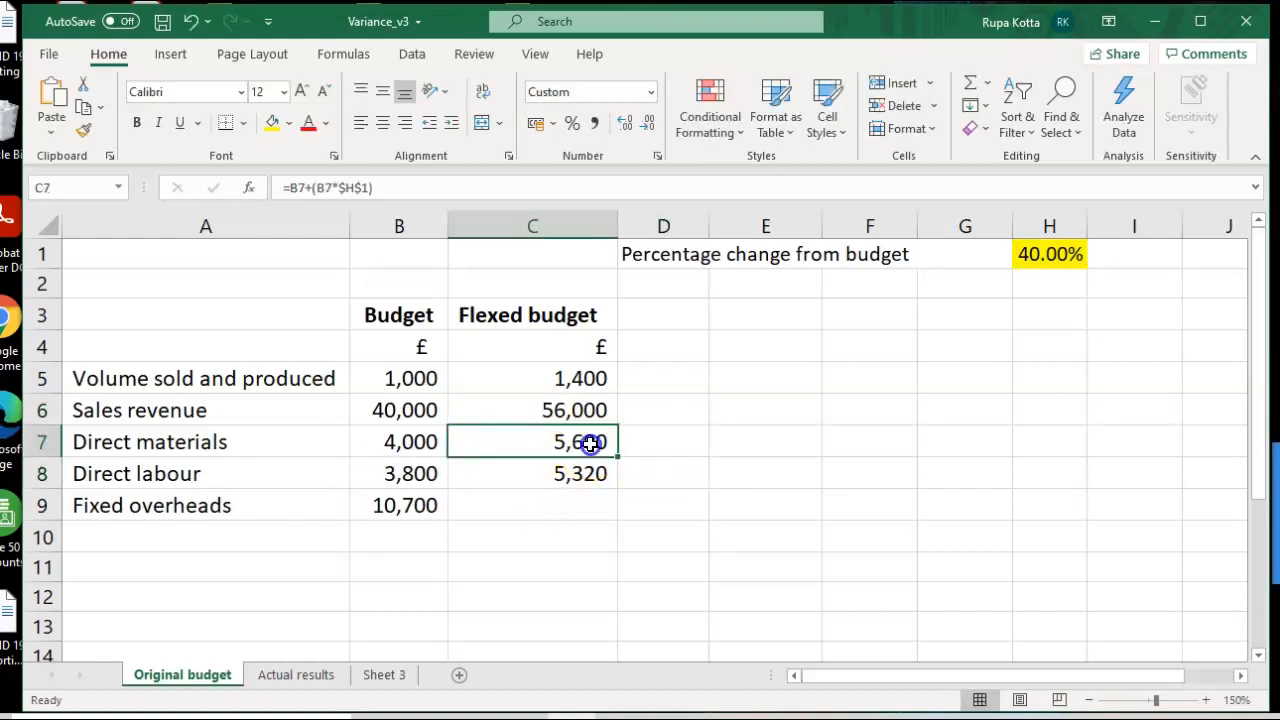
{"action": "double_click", "coordinate": [590, 443]}
{"action": "key", "text": "Tab"}
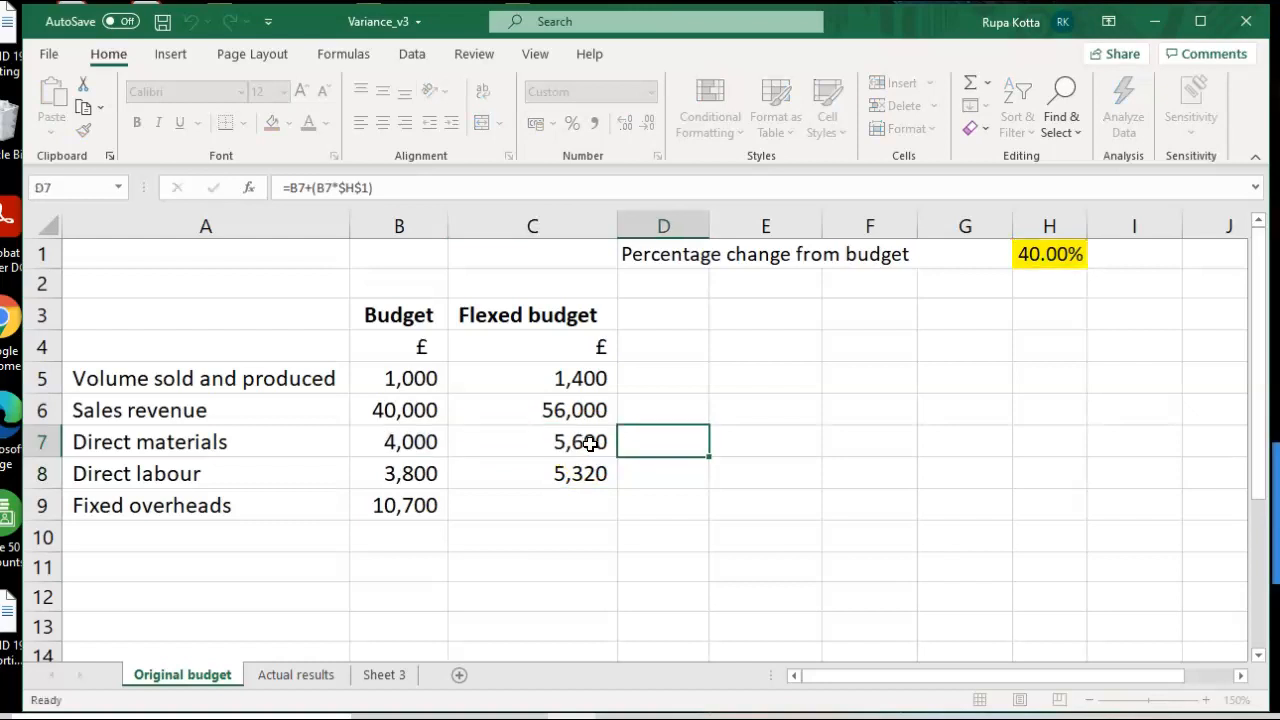
Carry the budgeted fixed overheads unchanged into the flexed budget by entering =B9 in cell C9.
{"action": "left_click", "coordinate": [562, 504]}
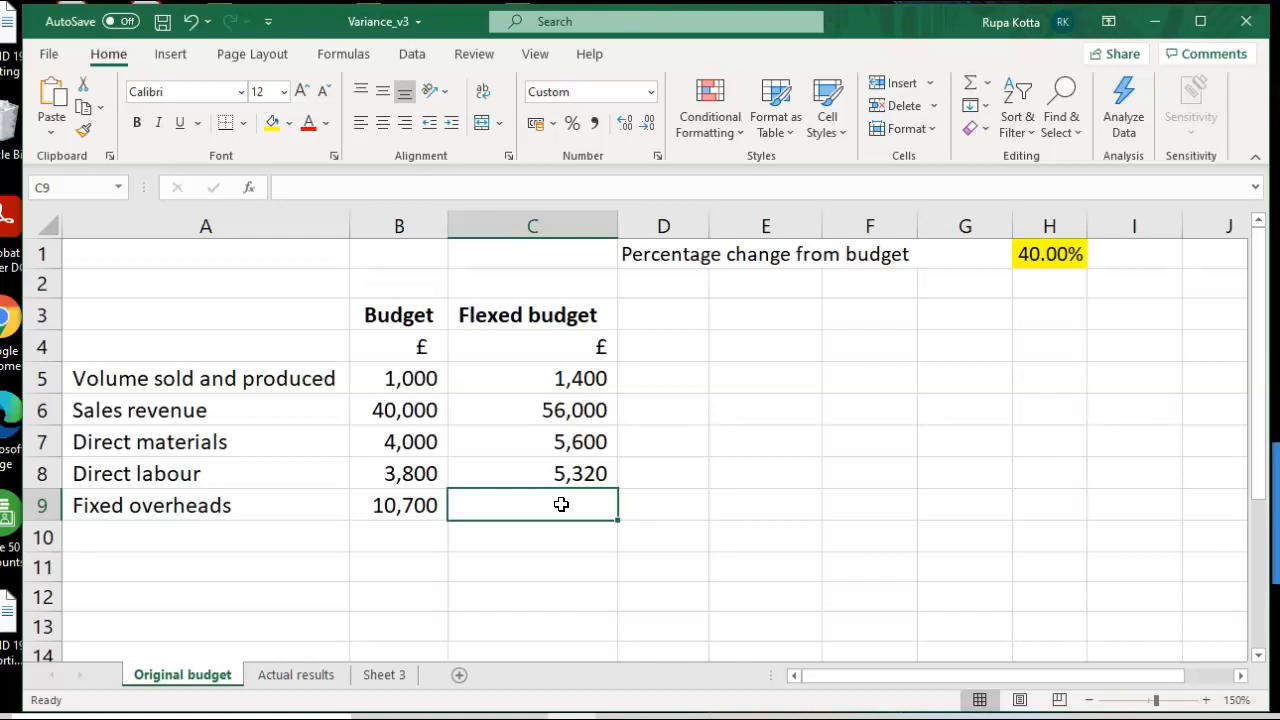
{"action": "type", "text": "="}
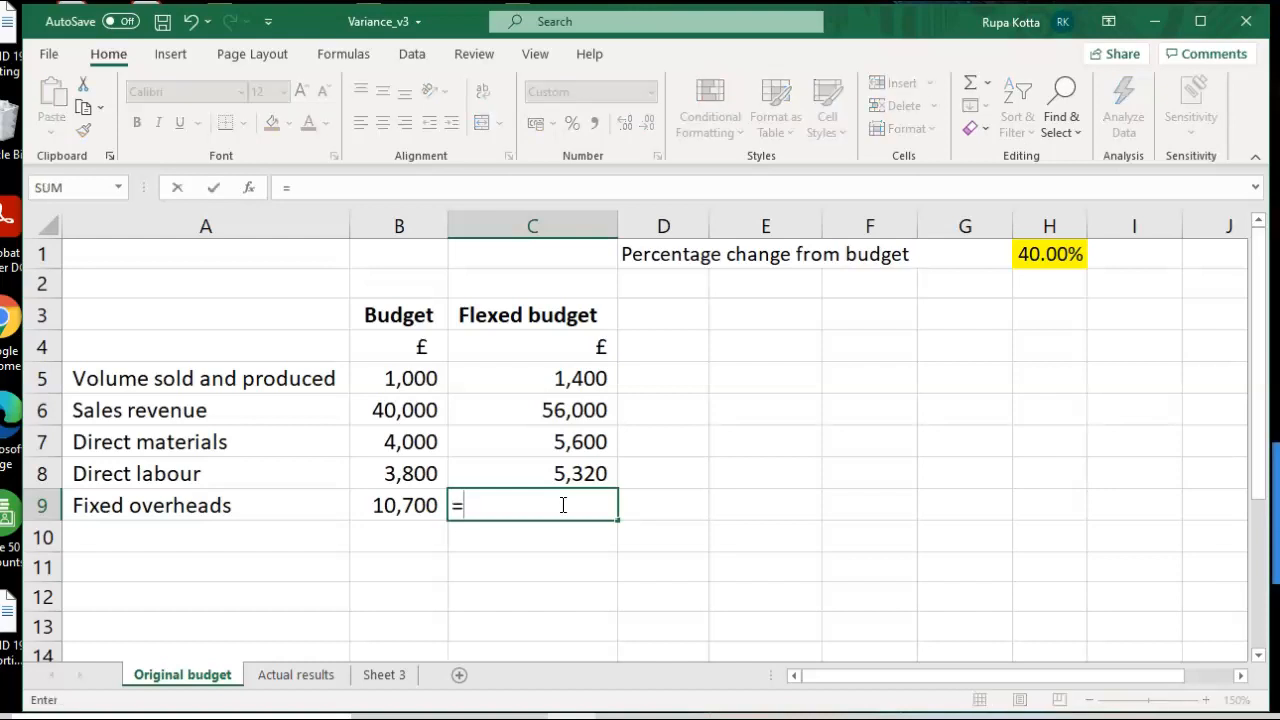
{"action": "left_click", "coordinate": [411, 515]}
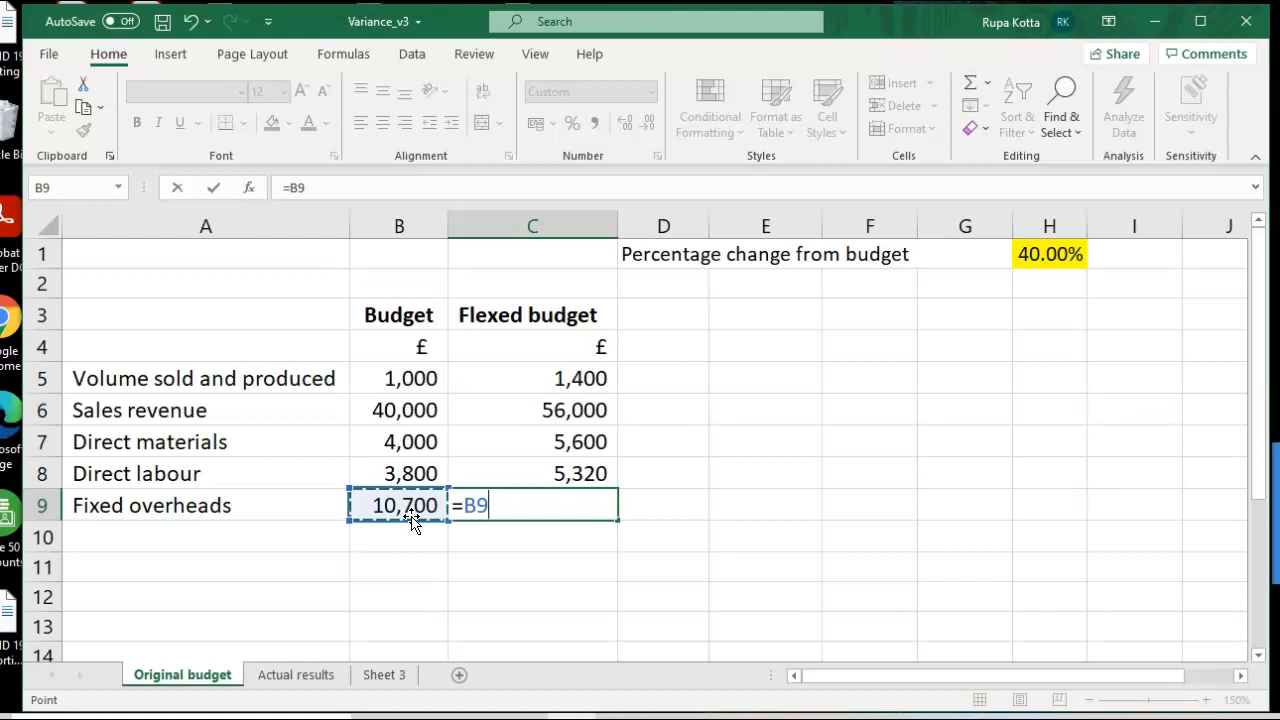
{"action": "key", "text": "Return"}
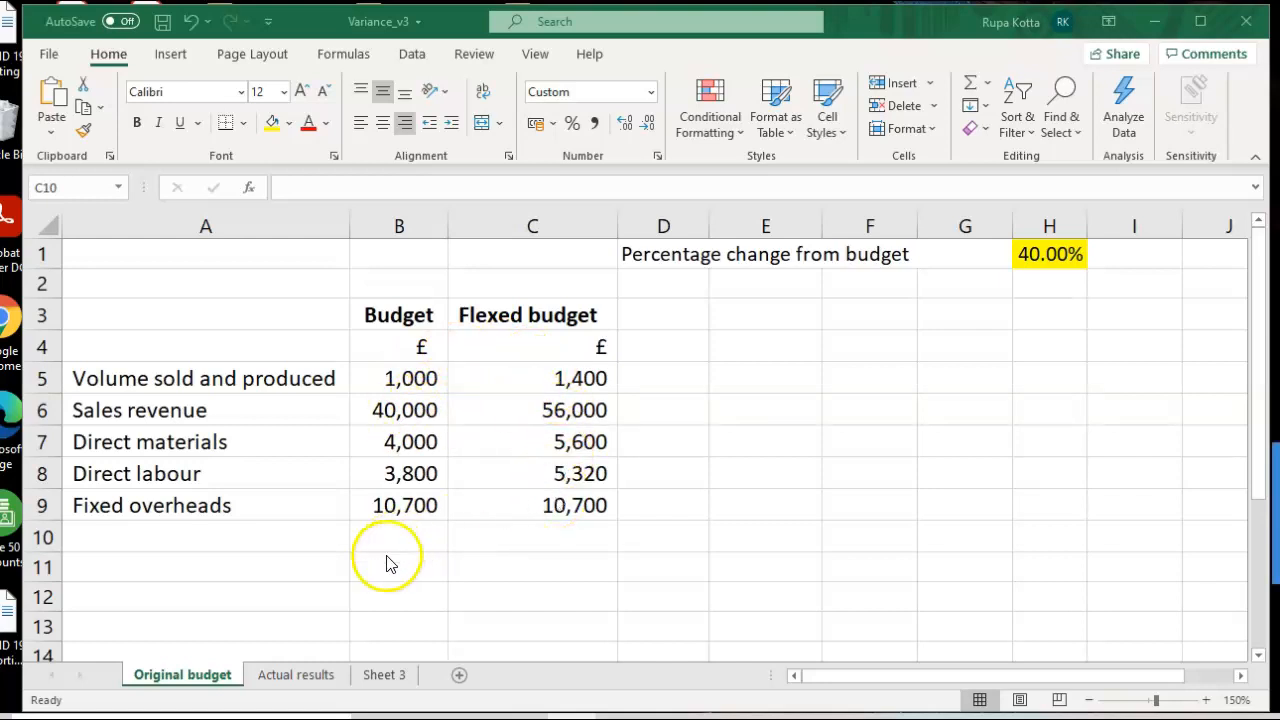
Read task (d) and the remaining instructions on Sheet 3, then return to the Original budget sheet.
{"action": "left_click", "coordinate": [376, 675]}
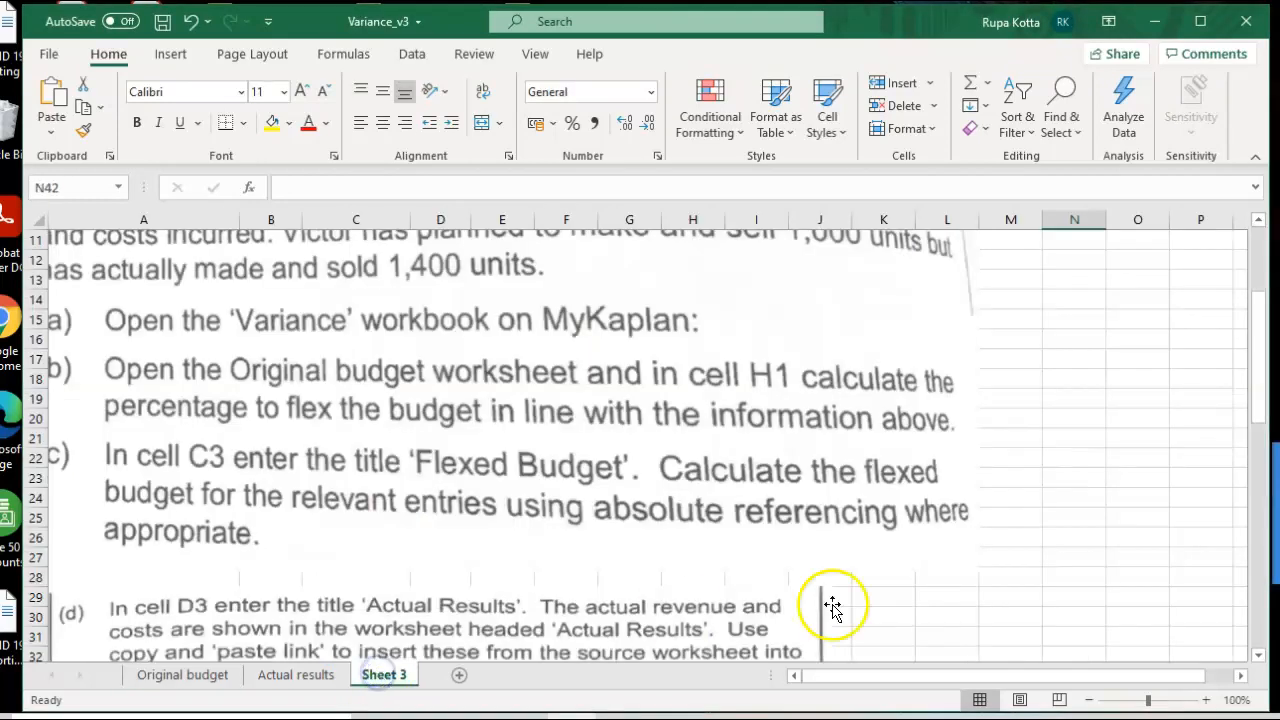
{"action": "left_click", "coordinate": [1258, 660]}
{"action": "left_click", "coordinate": [1258, 660]}
{"action": "left_click", "coordinate": [1258, 660]}
{"action": "left_click", "coordinate": [1258, 660]}
{"action": "left_click", "coordinate": [1258, 660]}
{"action": "left_click", "coordinate": [1258, 660]}
{"action": "left_click", "coordinate": [1258, 660]}
{"action": "left_click", "coordinate": [1258, 660]}
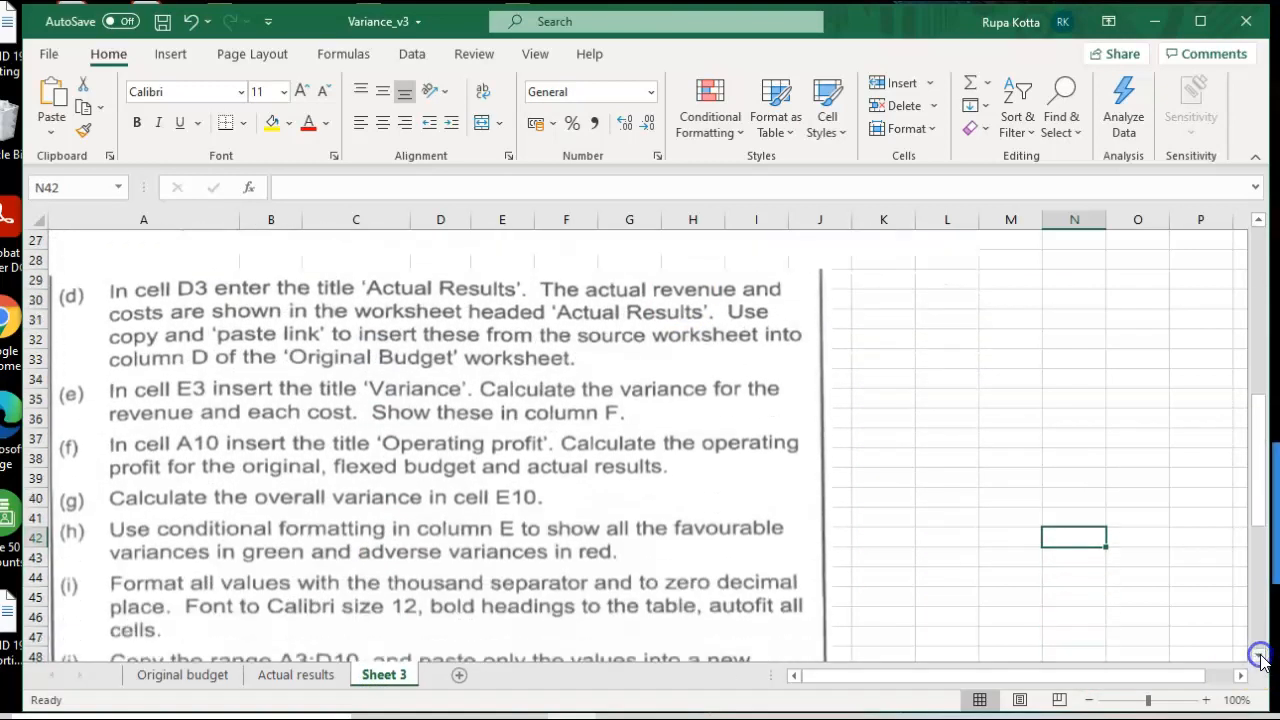
{"action": "left_click", "coordinate": [1258, 660]}
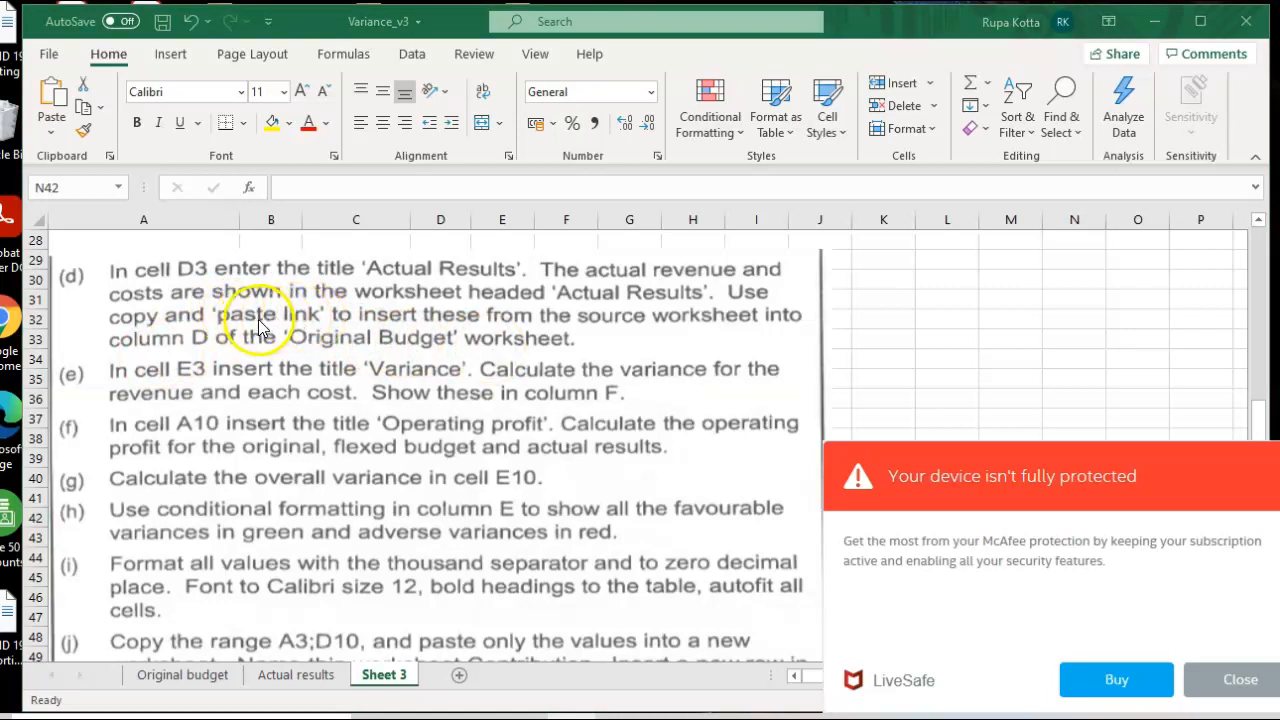
{"action": "left_click", "coordinate": [183, 676]}
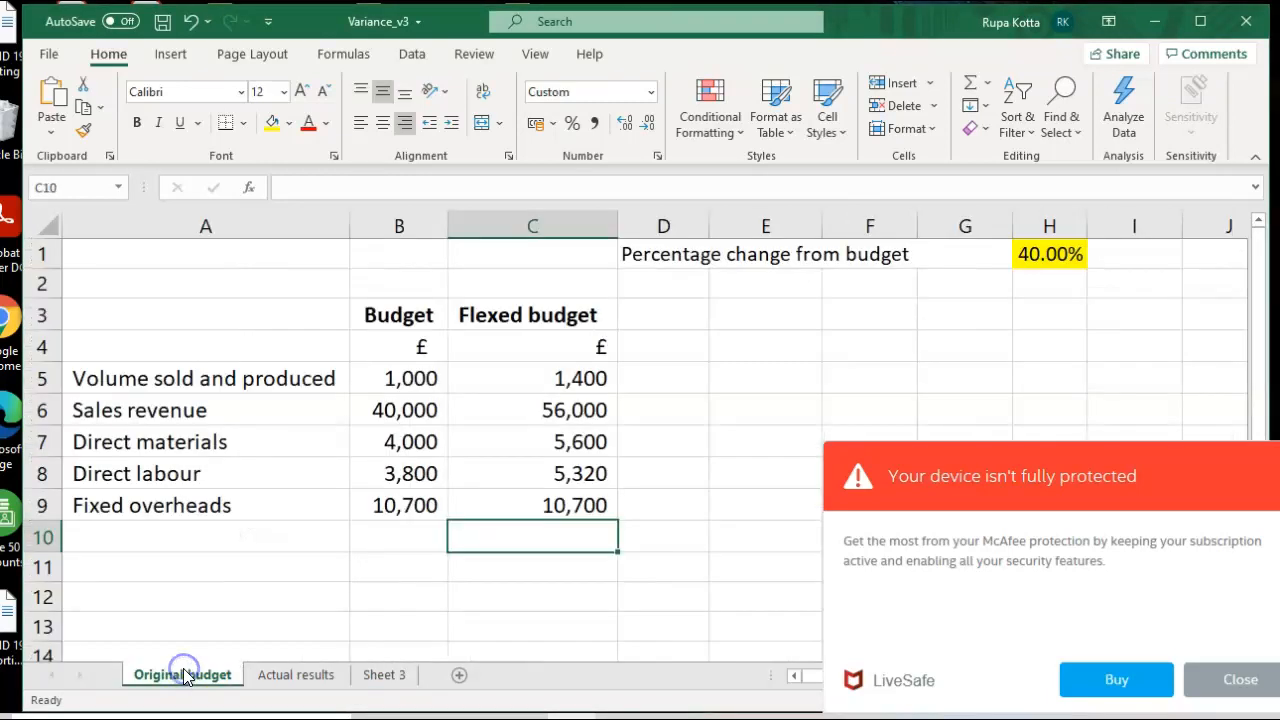
Add the heading "Actual results" in cell D3 of the Original budget sheet.
{"action": "left_click", "coordinate": [649, 317]}
{"action": "type", "text": "Actual results"}
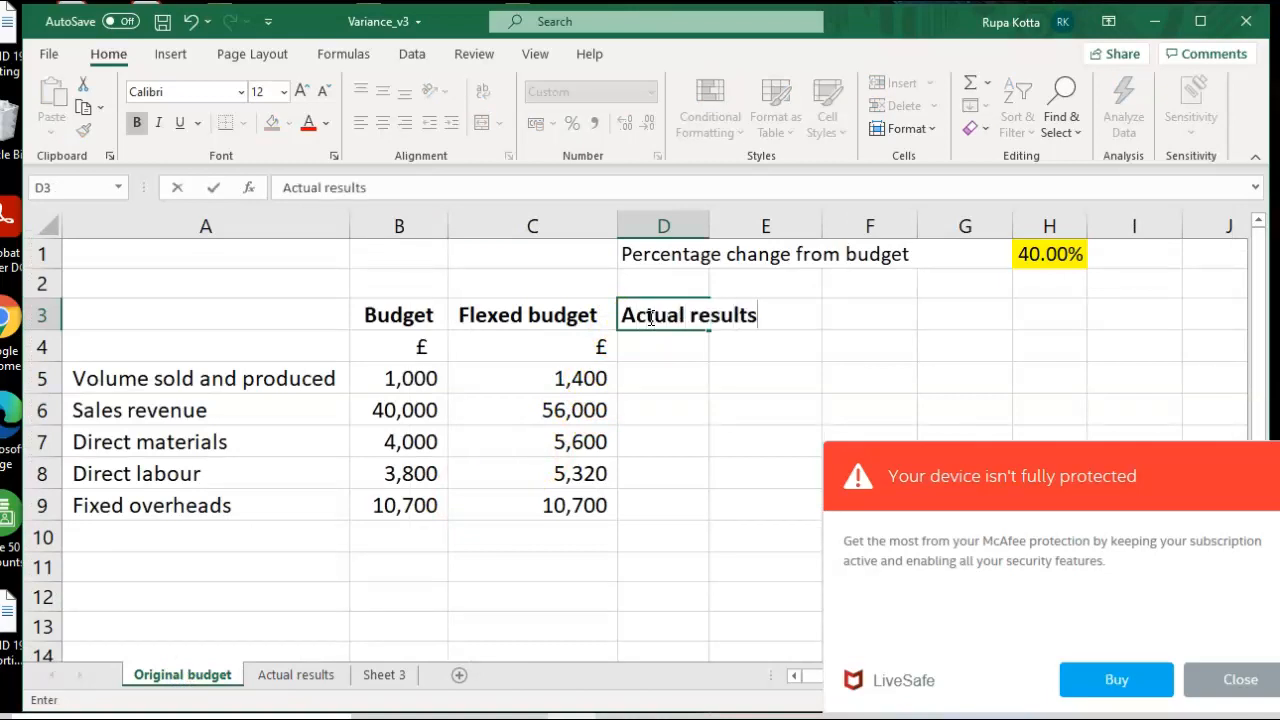
{"action": "left_click", "coordinate": [713, 389]}
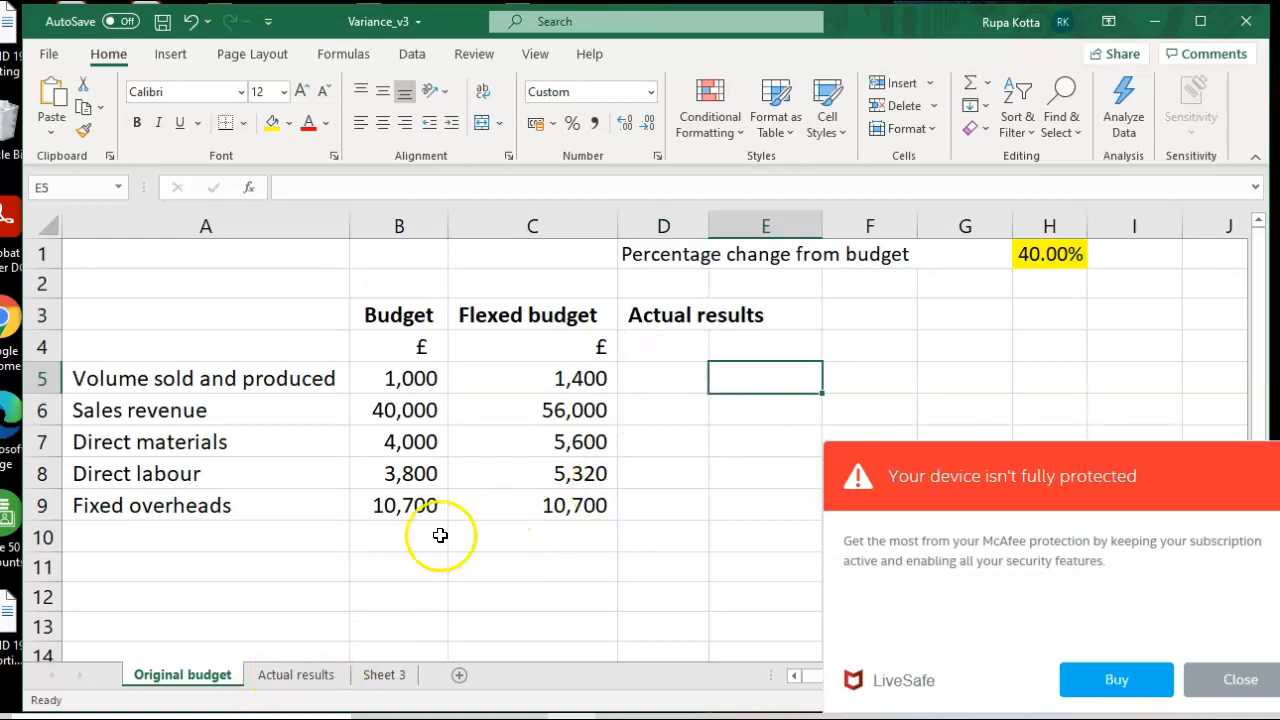
Copy the actual volume sold and produced from B2 on the Actual results sheet into D5 on the Original budget sheet.
{"action": "left_click", "coordinate": [296, 675]}
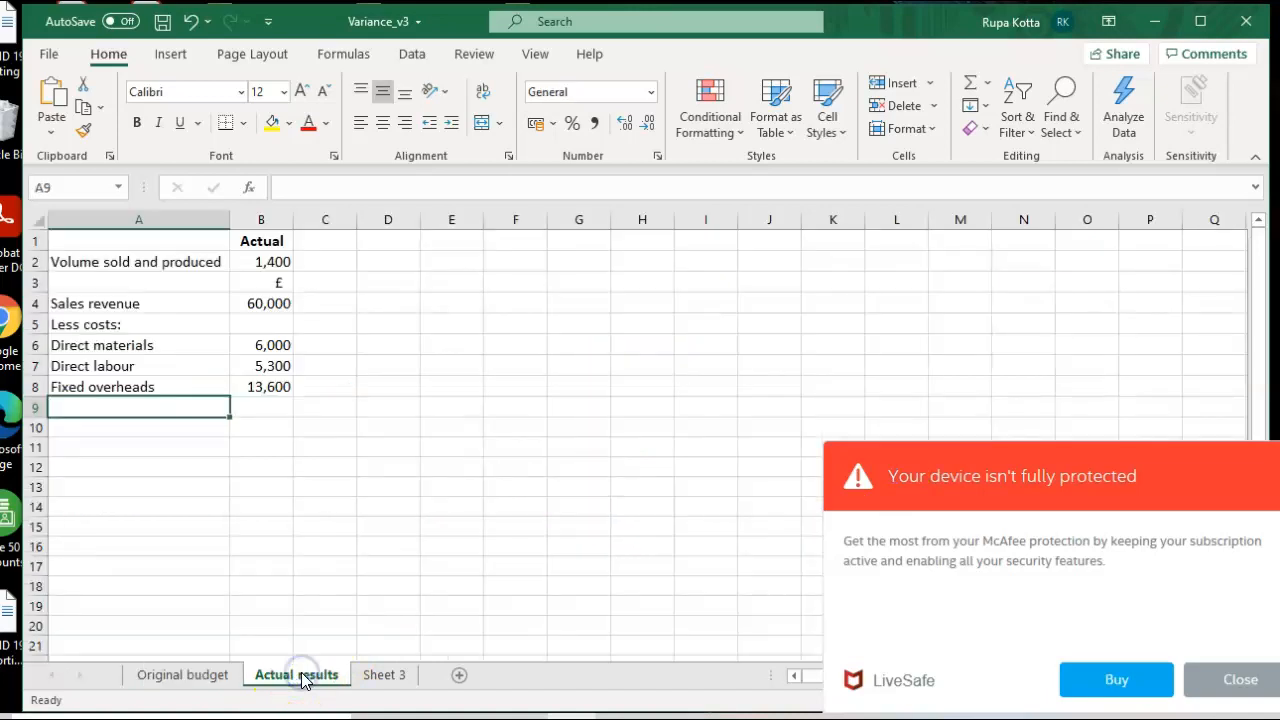
{"action": "left_click", "coordinate": [270, 264]}
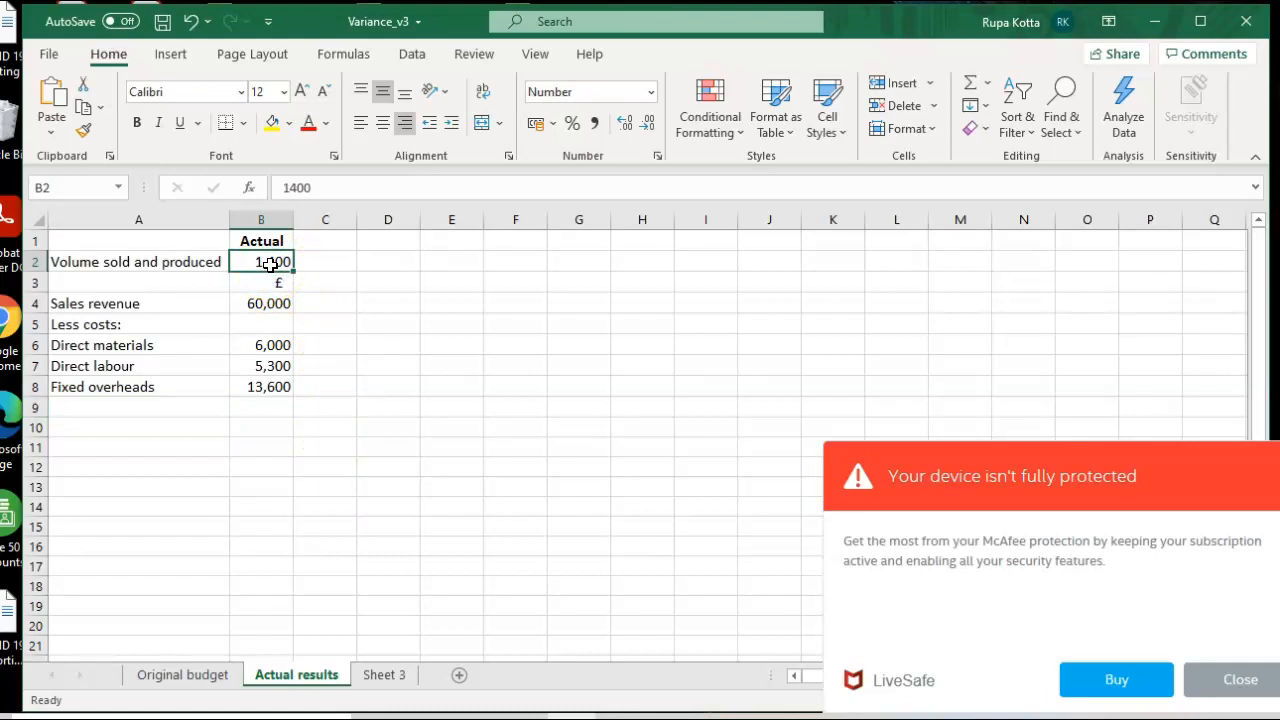
{"action": "key", "text": "ctrl+c"}
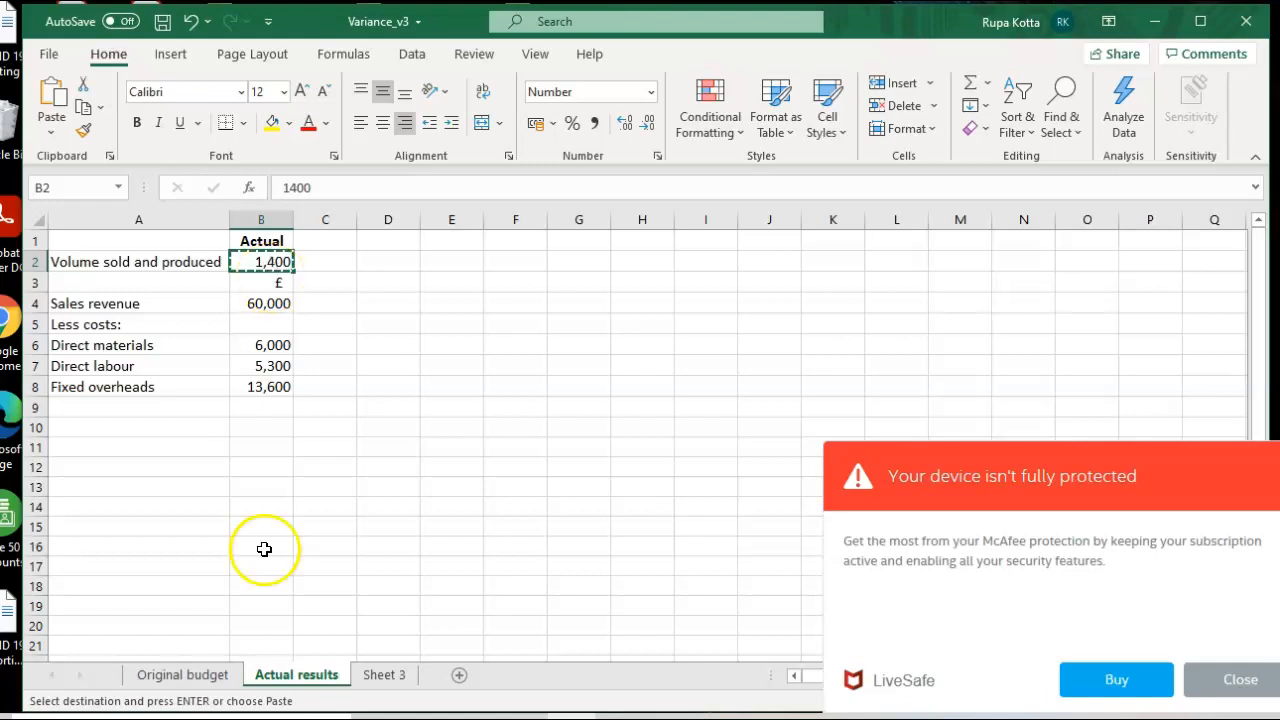
{"action": "left_click", "coordinate": [197, 679]}
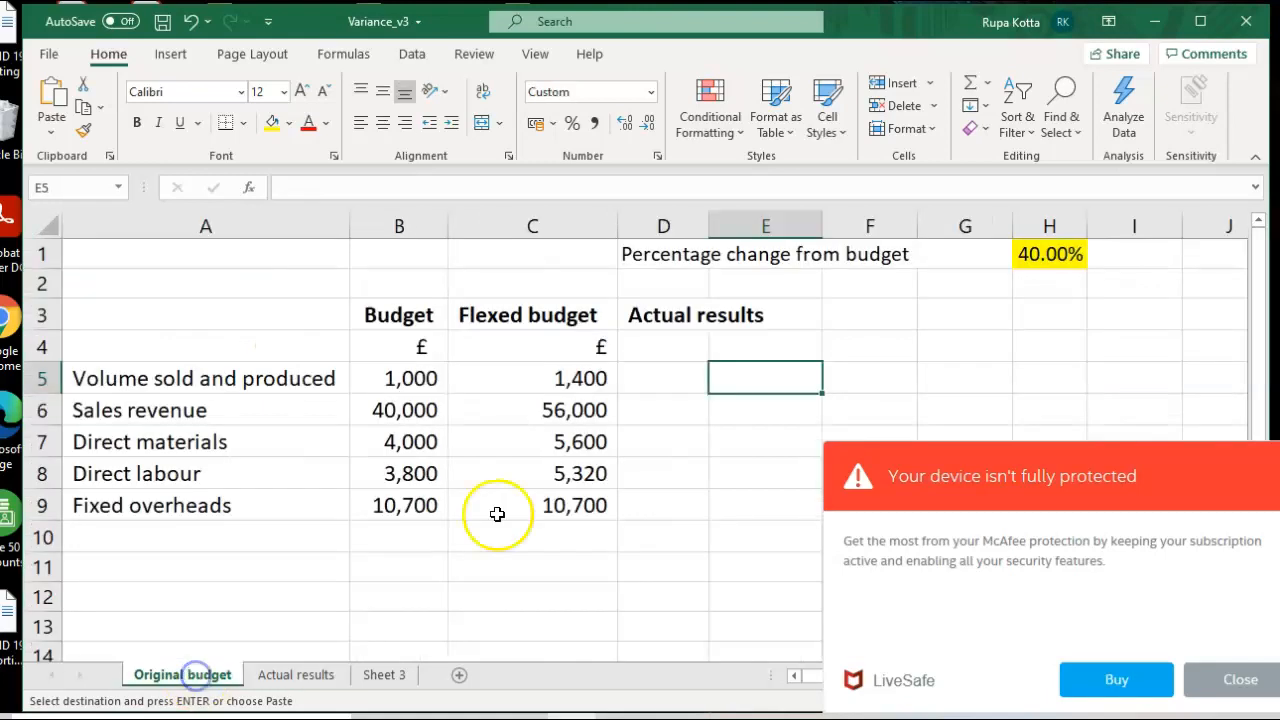
{"action": "left_click", "coordinate": [675, 350]}
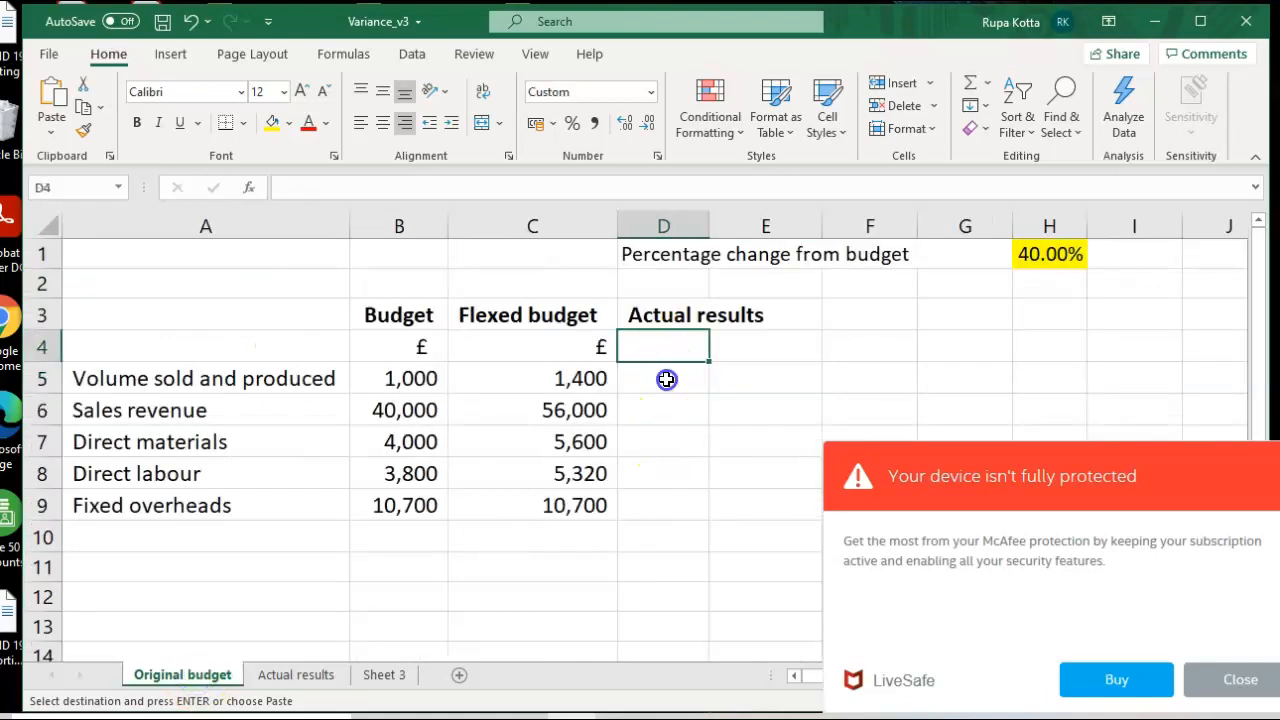
{"action": "left_click", "coordinate": [666, 378]}
{"action": "key", "text": "ctrl+v"}
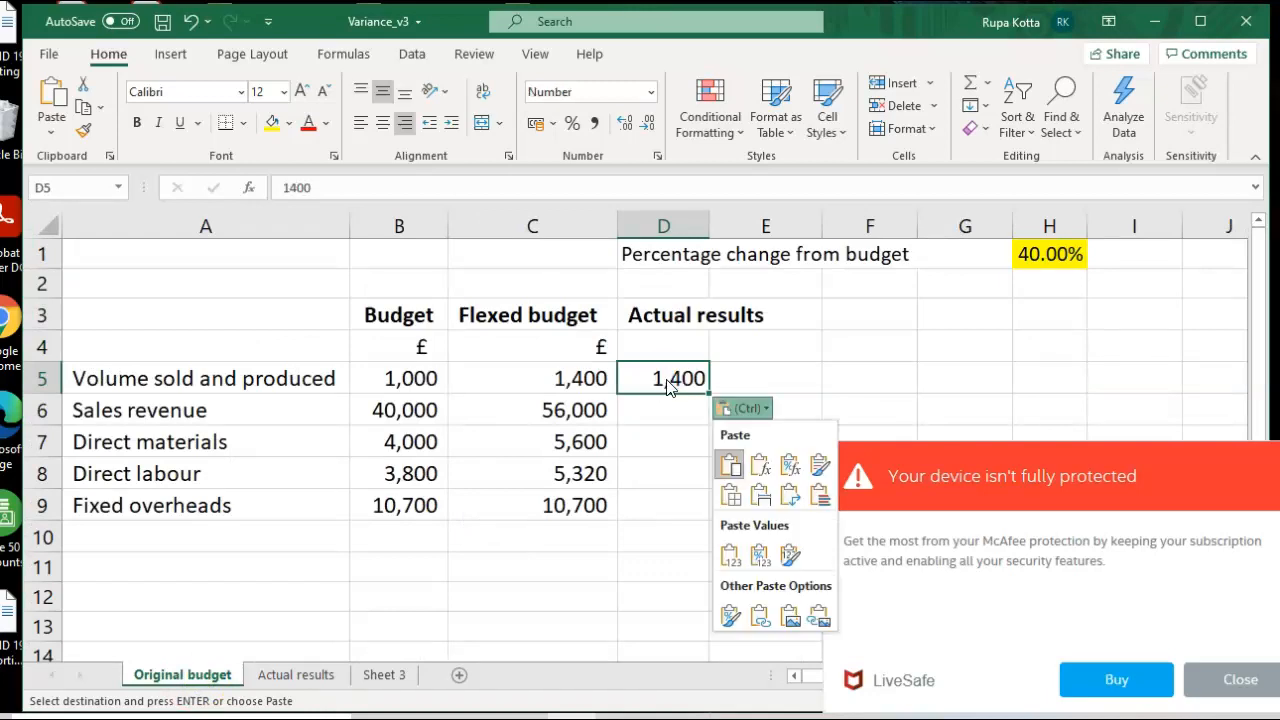
Enter the £ unit in cell D4 under the Actual results heading.
{"action": "left_click", "coordinate": [672, 345]}
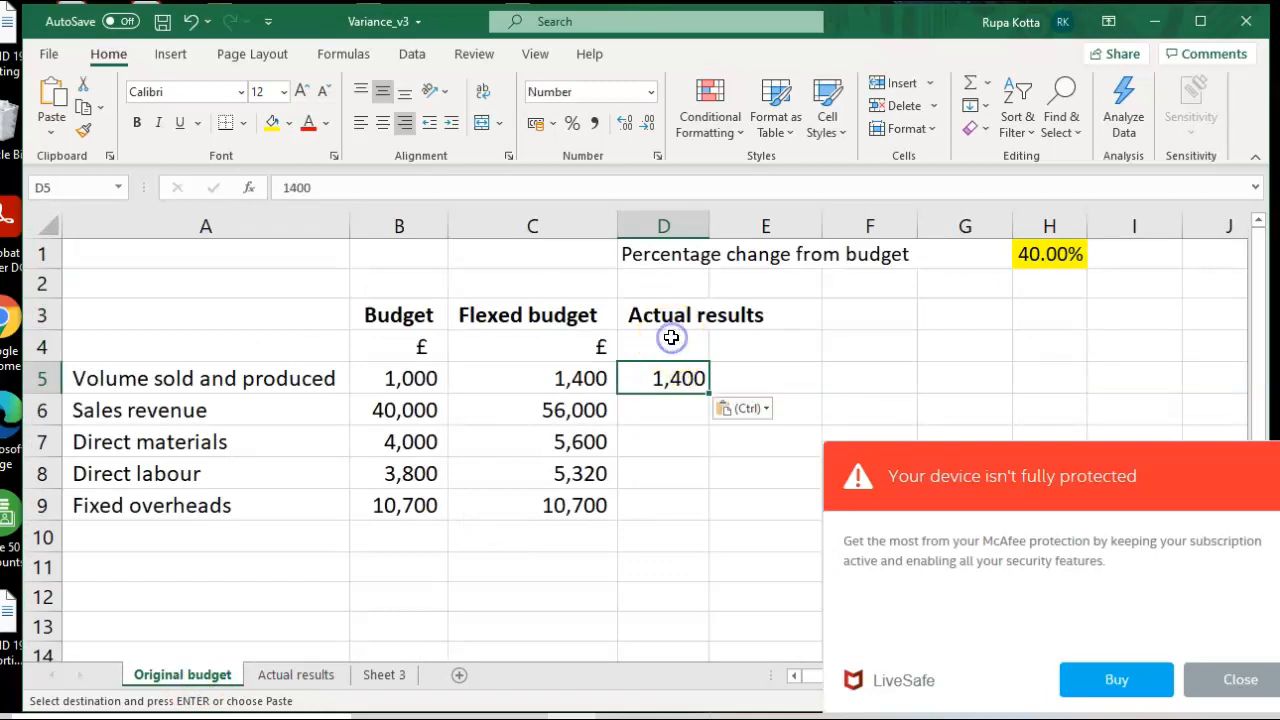
{"action": "left_click", "coordinate": [671, 340]}
{"action": "type", "text": "£"}
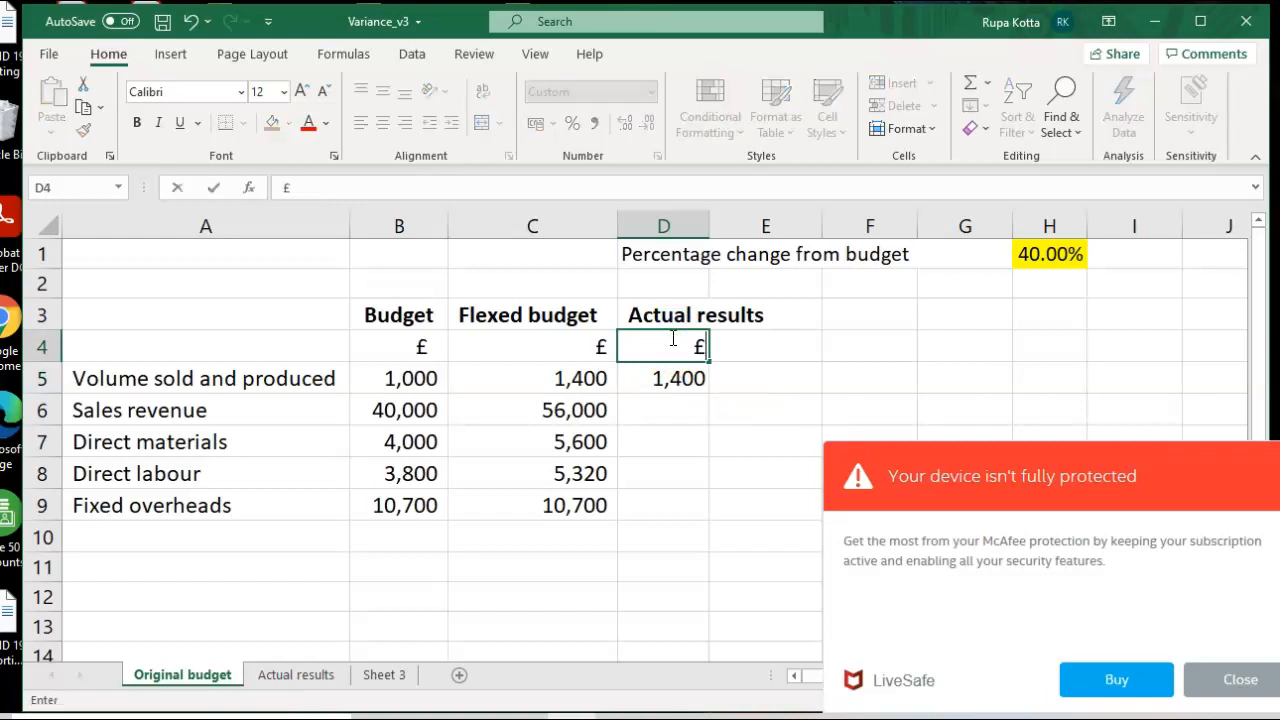
Copy the actual sales revenue in B4 on the Actual results sheet and paste it as a link into D6 on Original budget.
{"action": "left_click", "coordinate": [270, 673]}
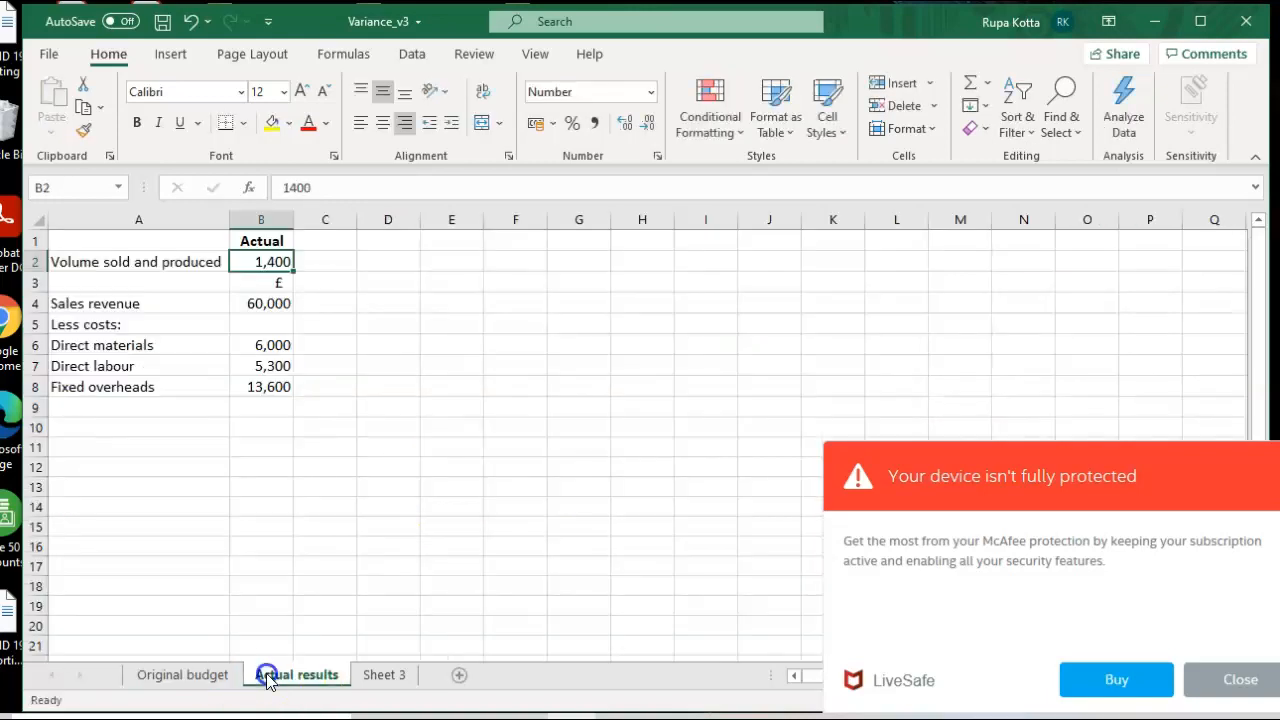
{"action": "left_click", "coordinate": [286, 305]}
{"action": "key", "text": "ctrl+c"}
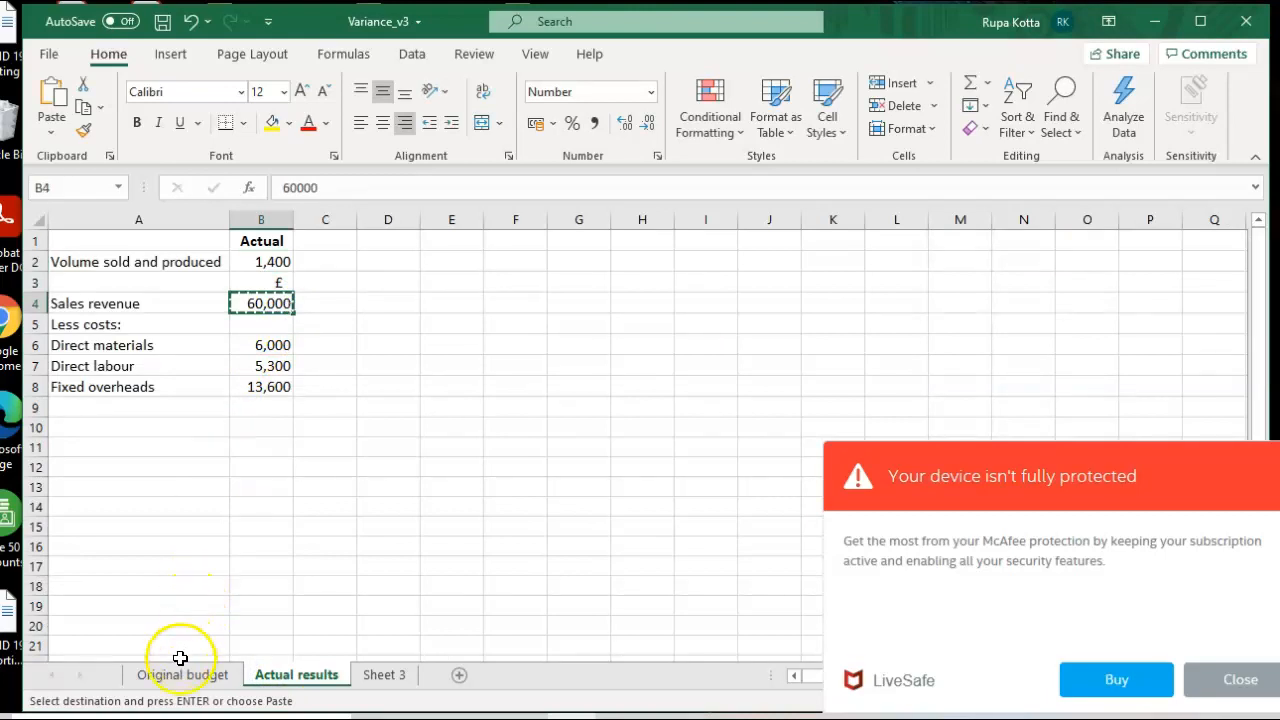
{"action": "left_click", "coordinate": [183, 676]}
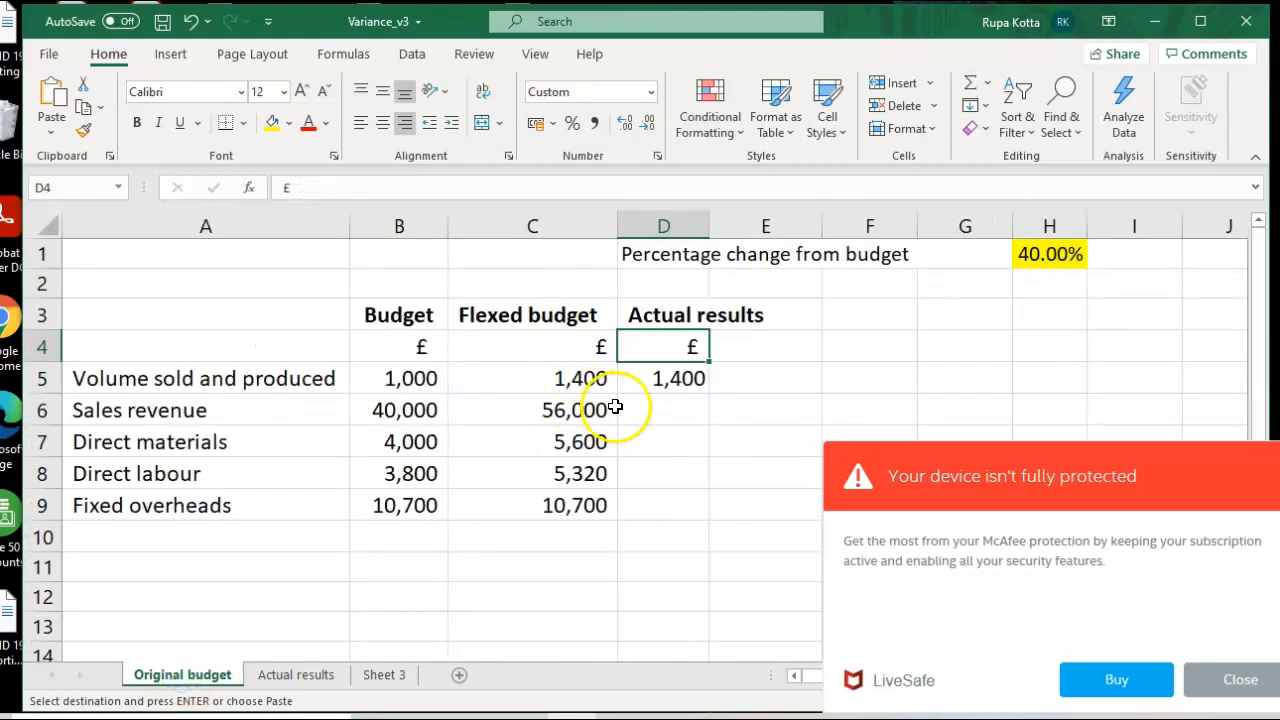
{"action": "left_click", "coordinate": [648, 411]}
{"action": "right_click", "coordinate": [648, 411]}
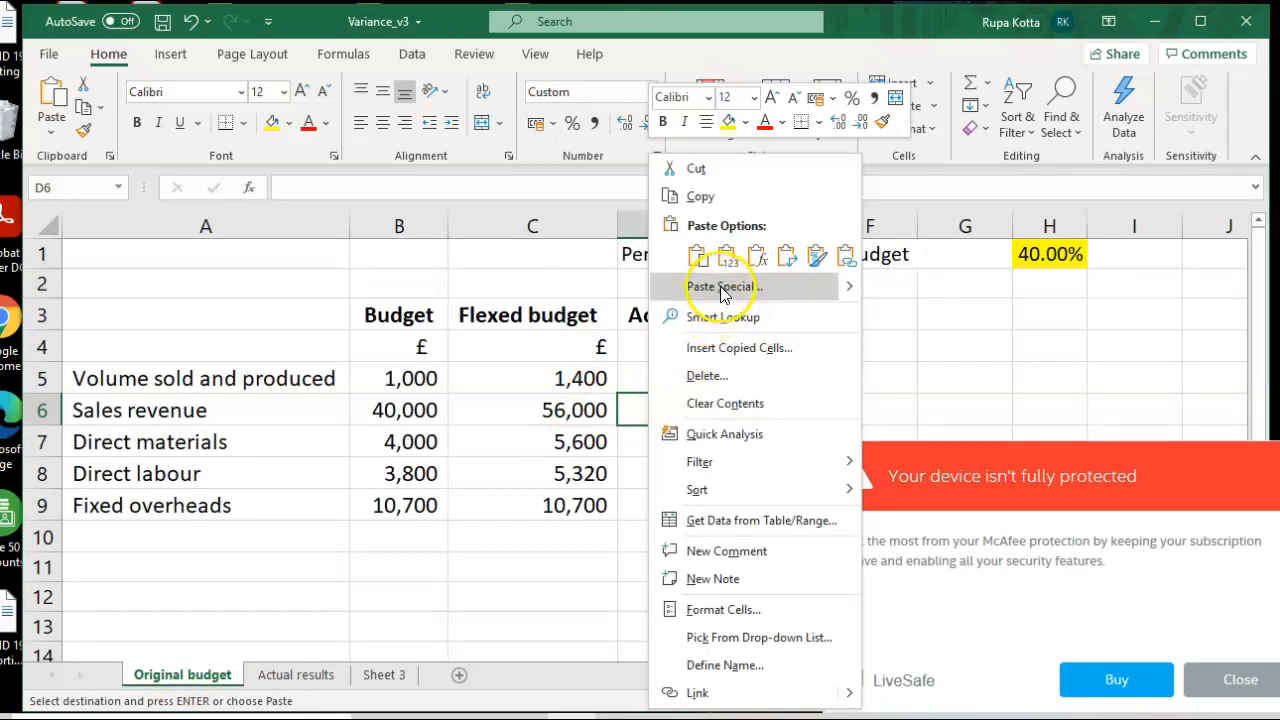
{"action": "left_click", "coordinate": [797, 287]}
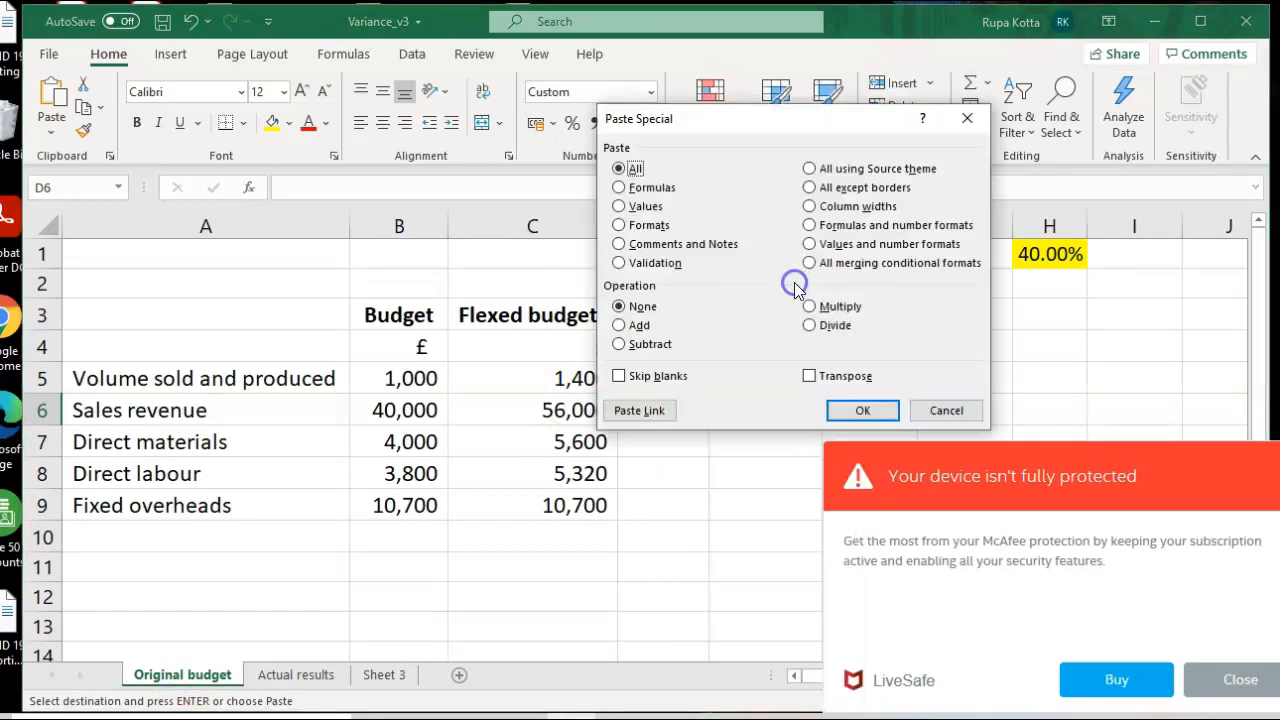
{"action": "left_click", "coordinate": [640, 416]}
{"action": "left_click", "coordinate": [666, 475]}
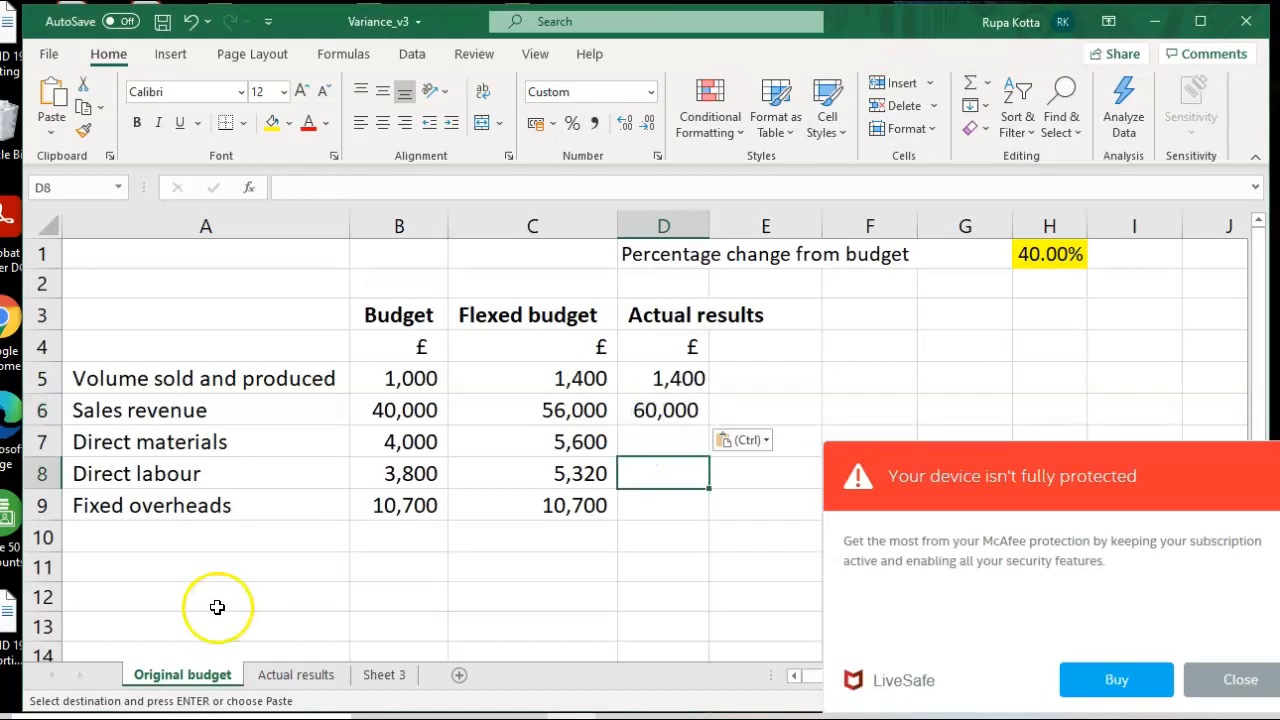
Test the link by setting B4 on the Actual results sheet to 75000 and checking D6 on Original budget.
{"action": "left_click", "coordinate": [274, 676]}
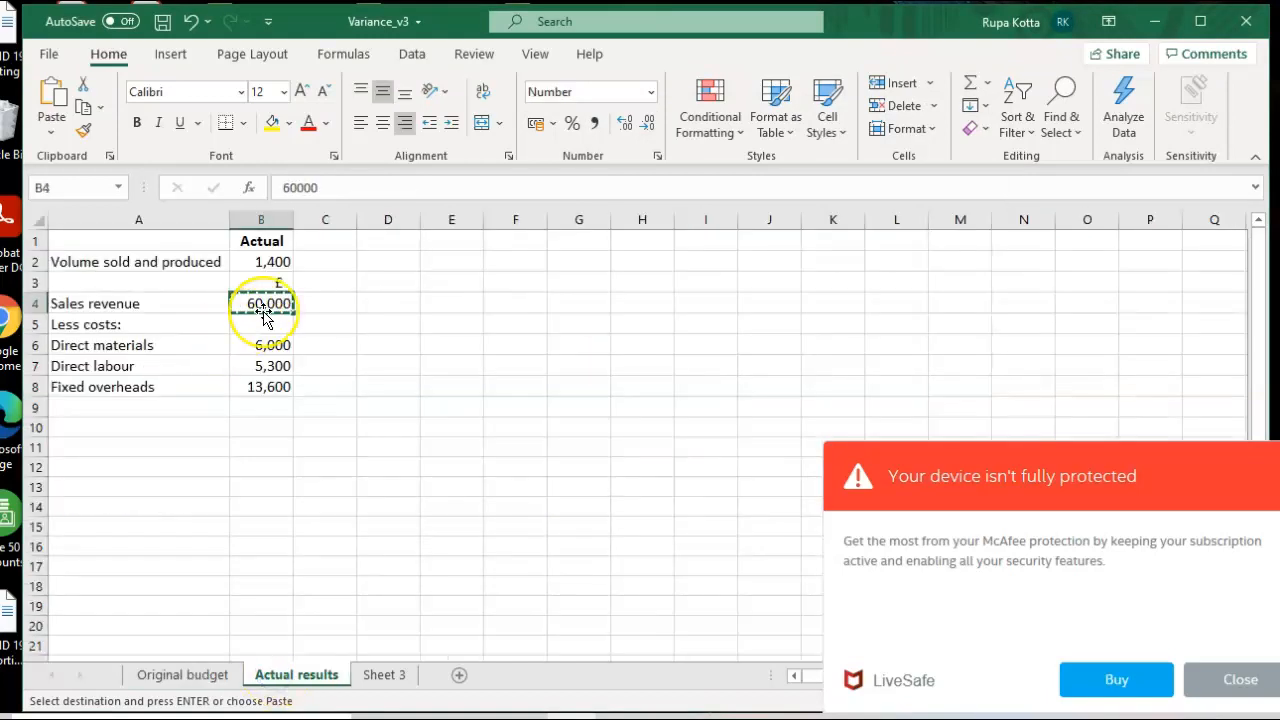
{"action": "key", "text": "Escape"}
{"action": "type", "text": "75"}
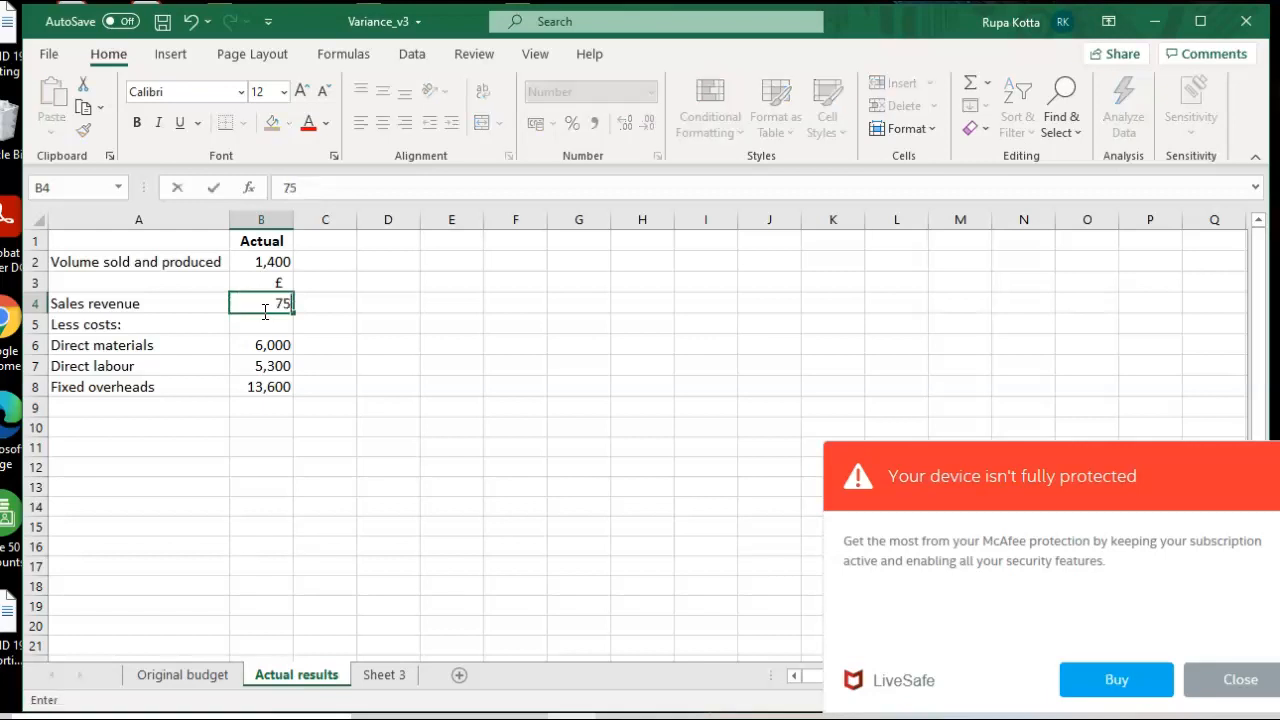
{"action": "key", "text": "Tab"}
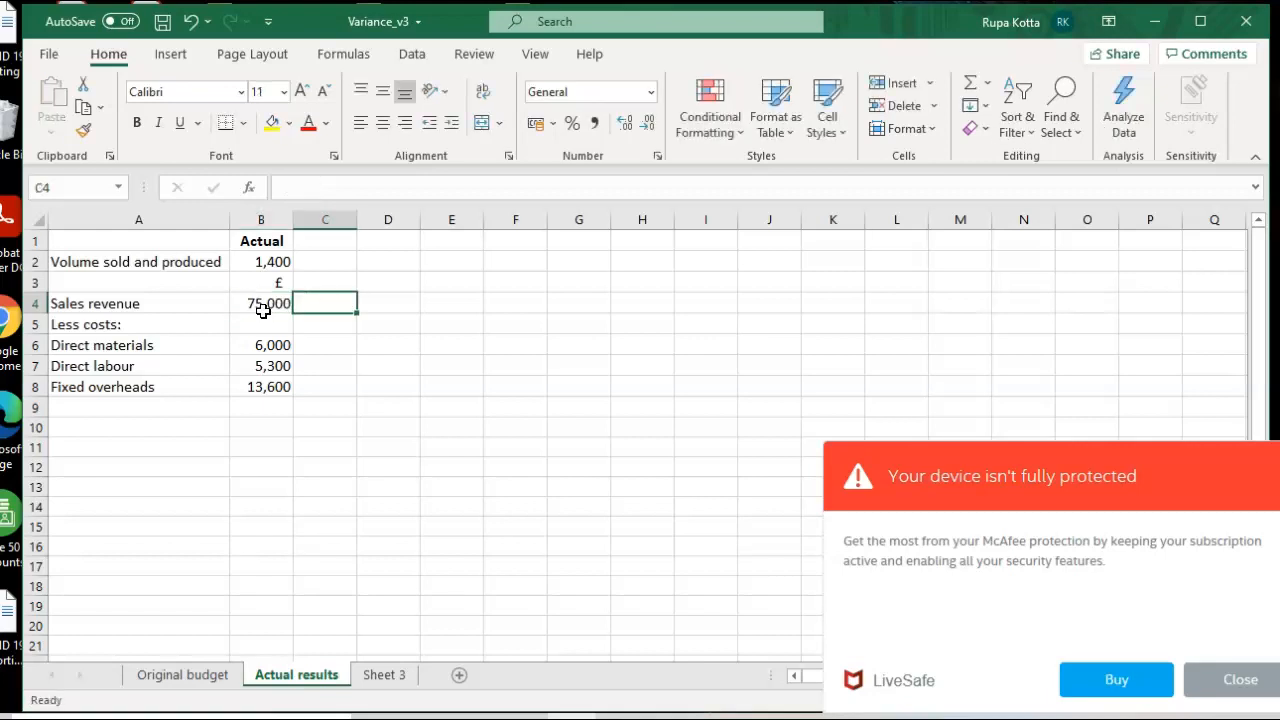
{"action": "left_click", "coordinate": [177, 680]}
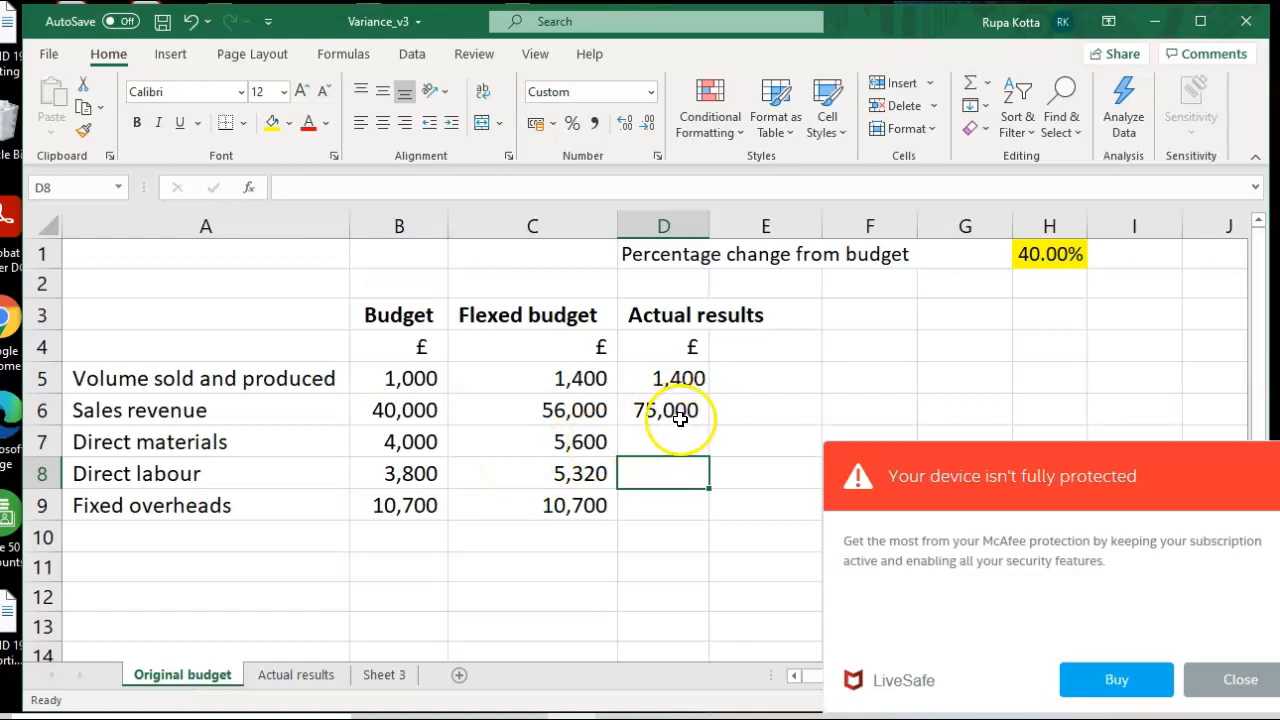
Set the actual sales revenue in B4 back to 60000 and check the linked cell on the Original budget sheet.
{"action": "left_click", "coordinate": [290, 672]}
{"action": "left_click", "coordinate": [263, 305]}
{"action": "type", "text": "60000"}
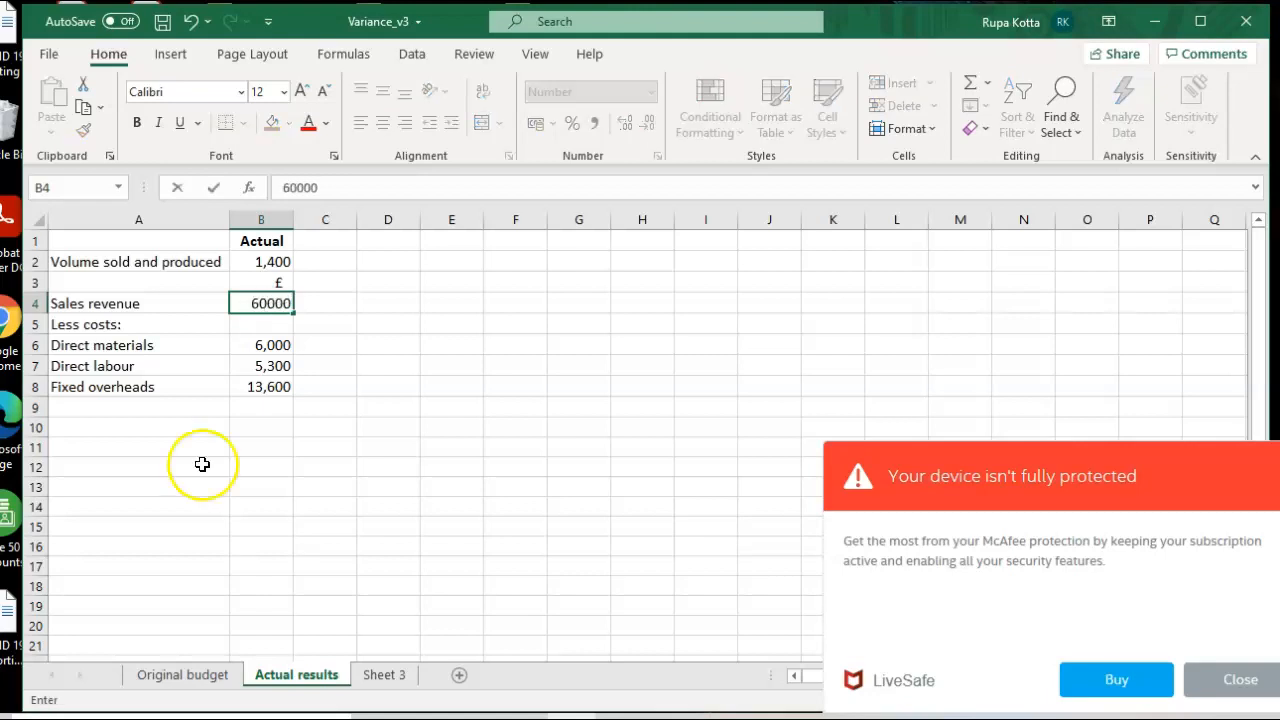
{"action": "left_click", "coordinate": [165, 674]}
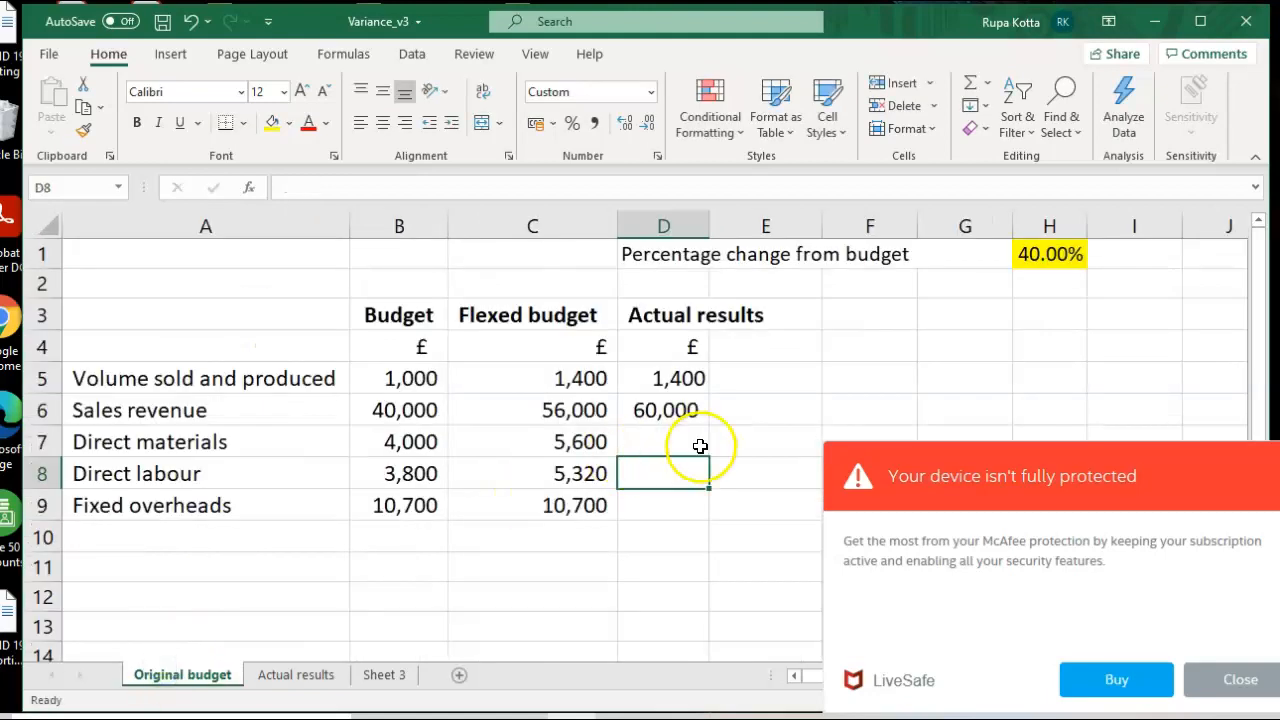
Clear the linked sales revenue from cell D6 on the Original budget sheet.
{"action": "left_click", "coordinate": [733, 441]}
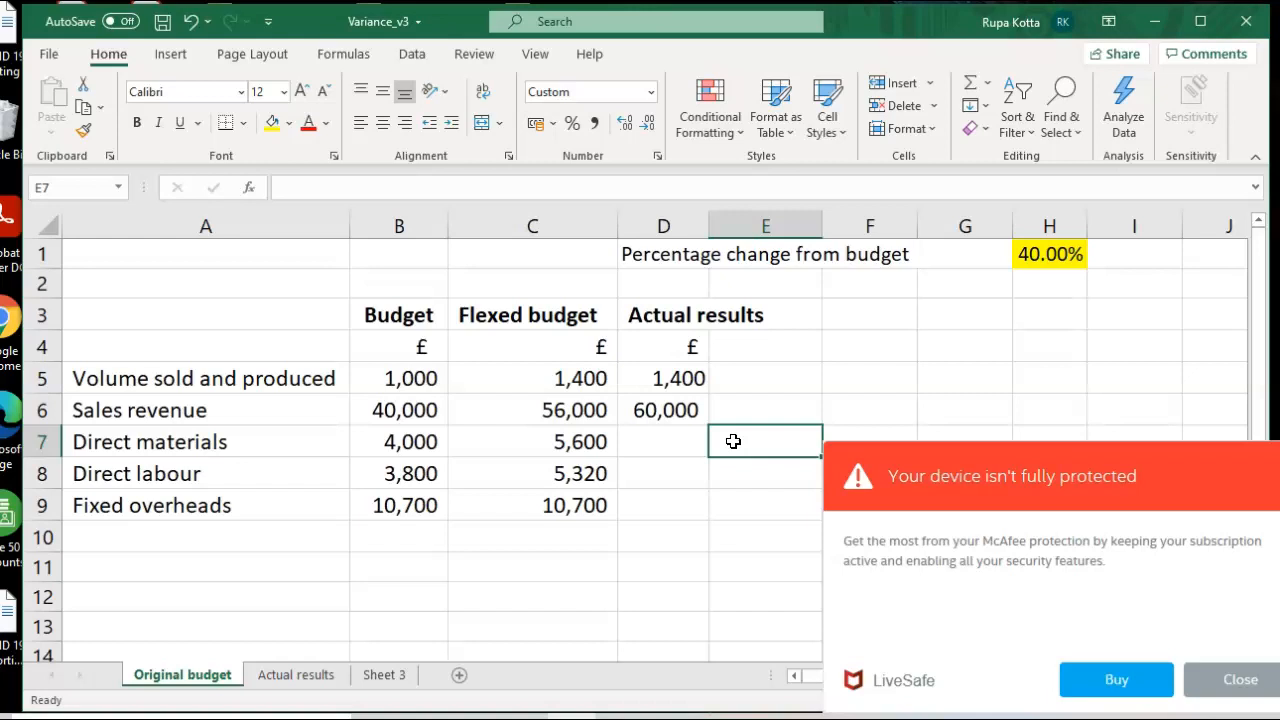
{"action": "left_click", "coordinate": [685, 410]}
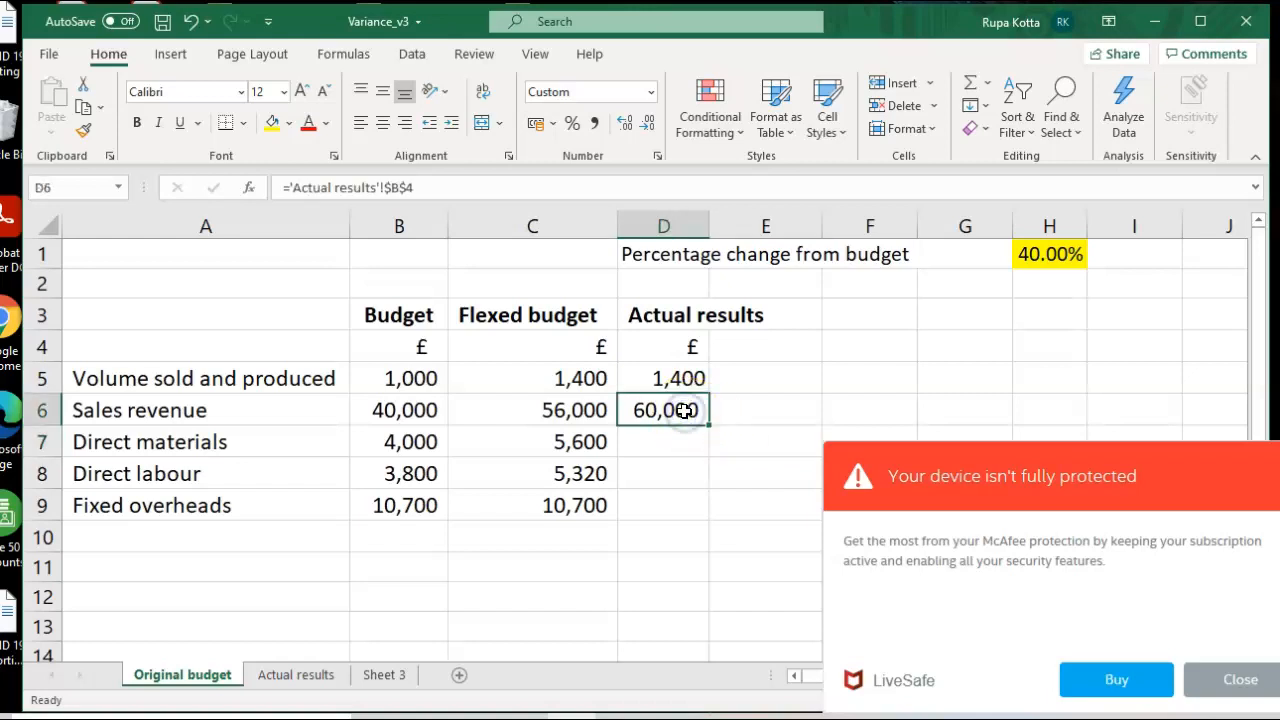
{"action": "key", "text": "Delete"}
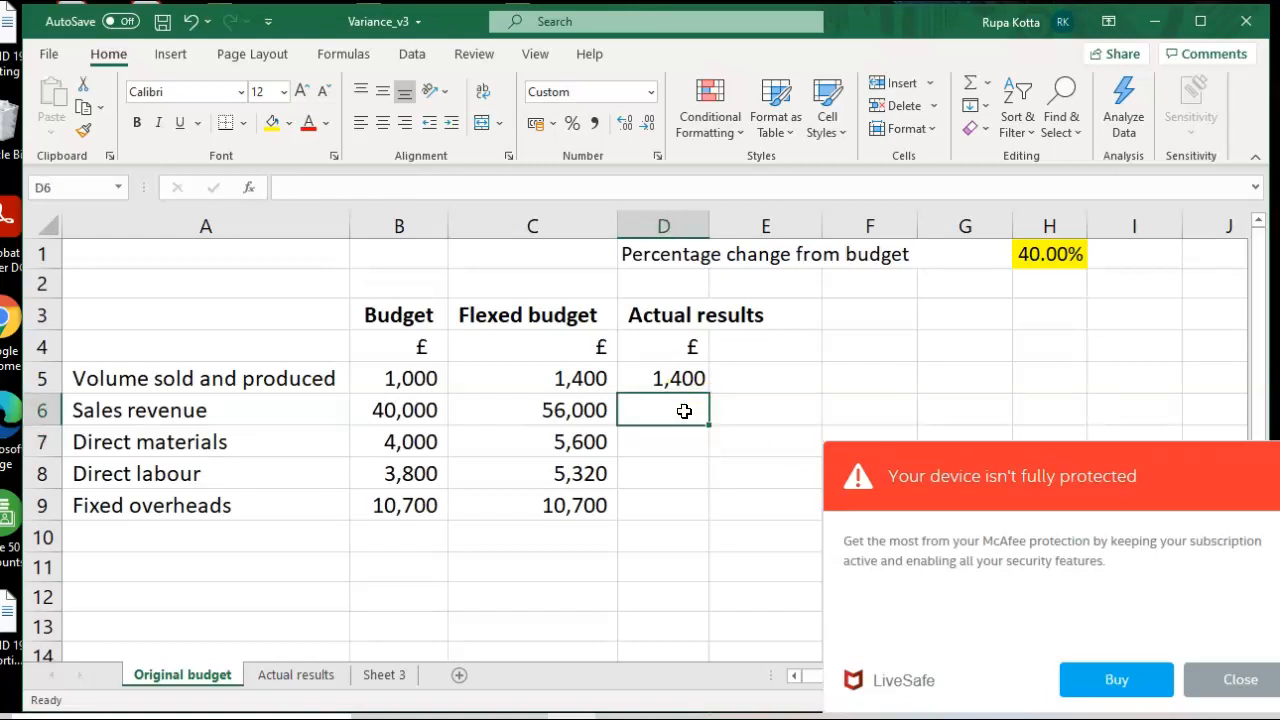
Link D6 on the Original budget sheet to sales revenue cell B4 of Actual results using copy and Paste Link.
{"action": "left_click", "coordinate": [297, 675]}
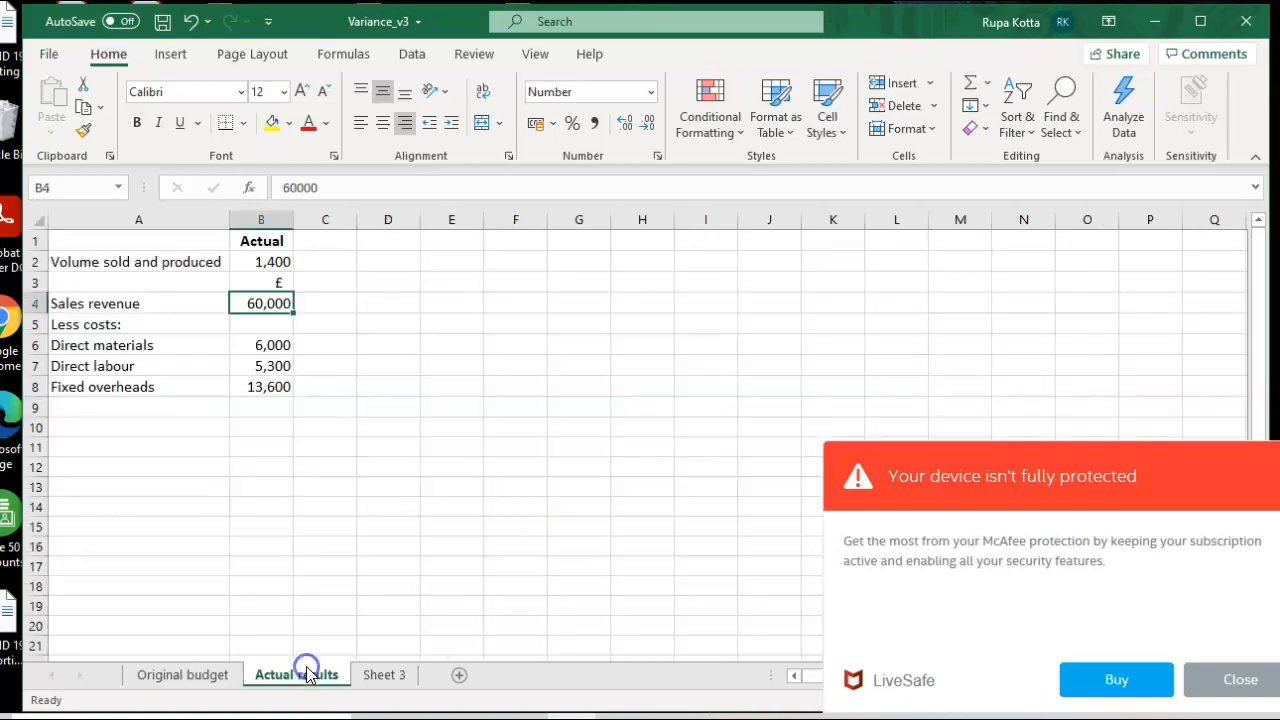
{"action": "right_click", "coordinate": [271, 303]}
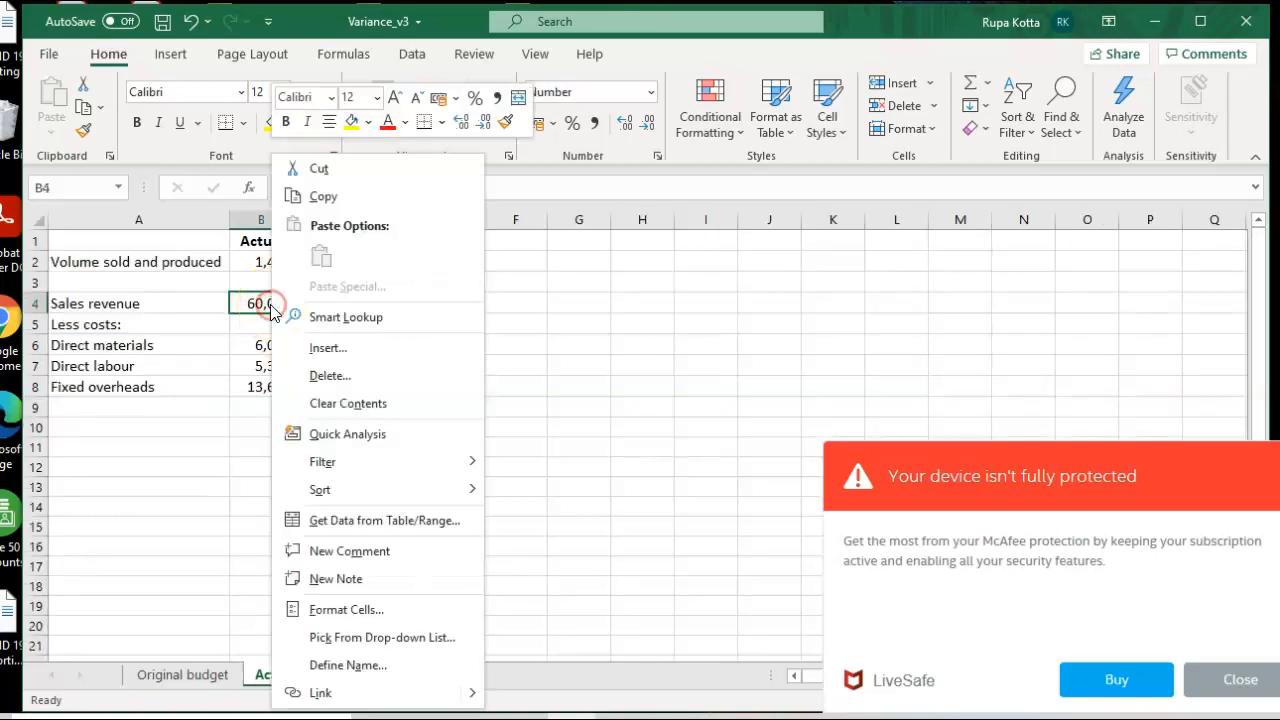
{"action": "left_click", "coordinate": [310, 196]}
{"action": "left_click", "coordinate": [196, 675]}
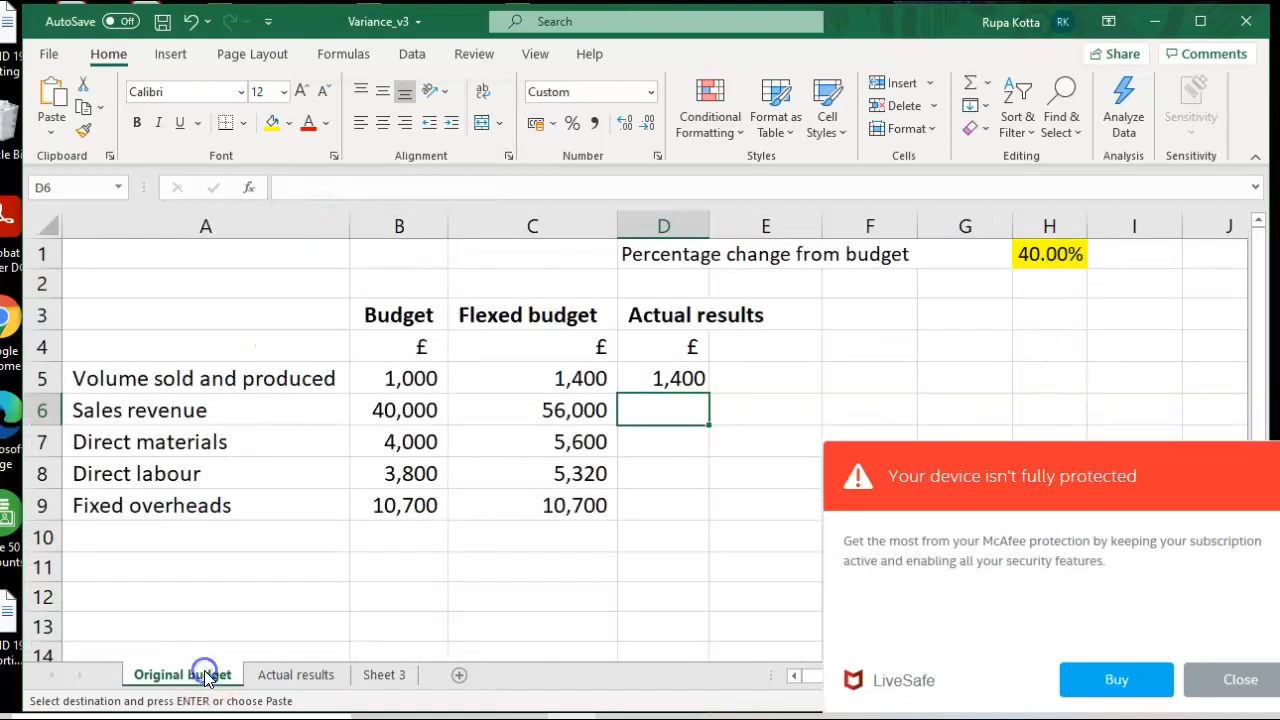
{"action": "right_click", "coordinate": [657, 414]}
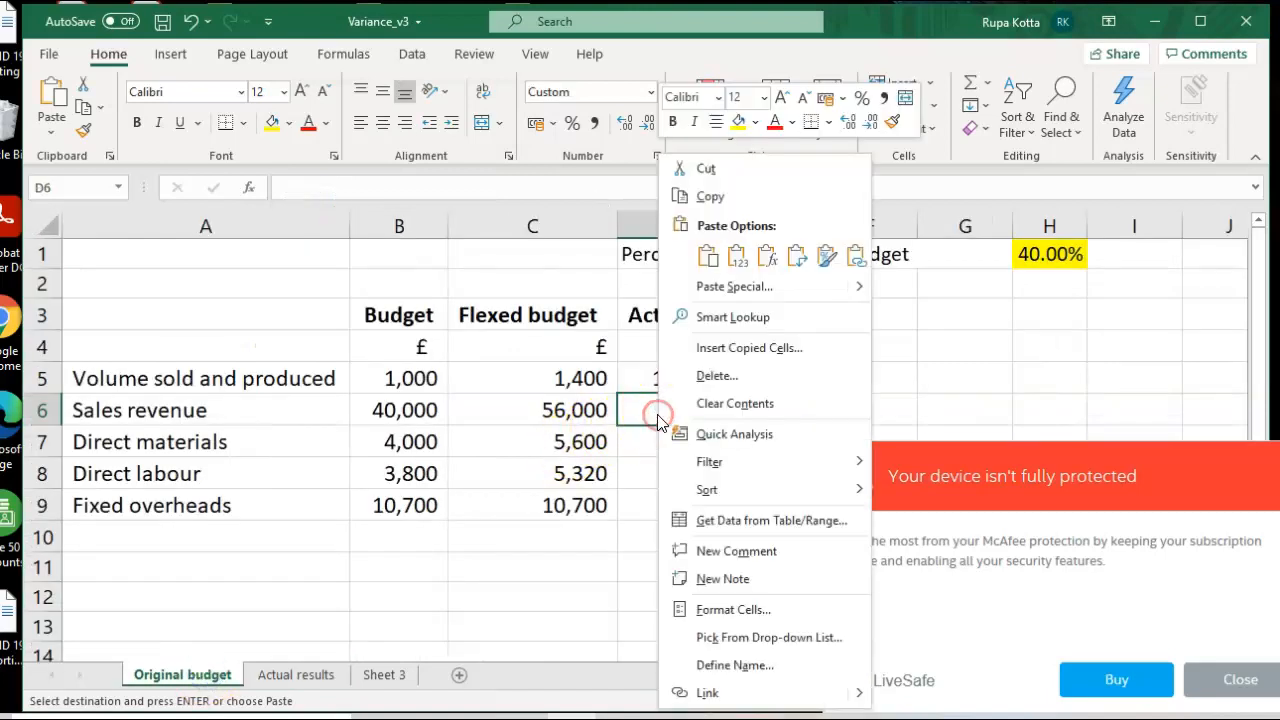
{"action": "left_click", "coordinate": [732, 286]}
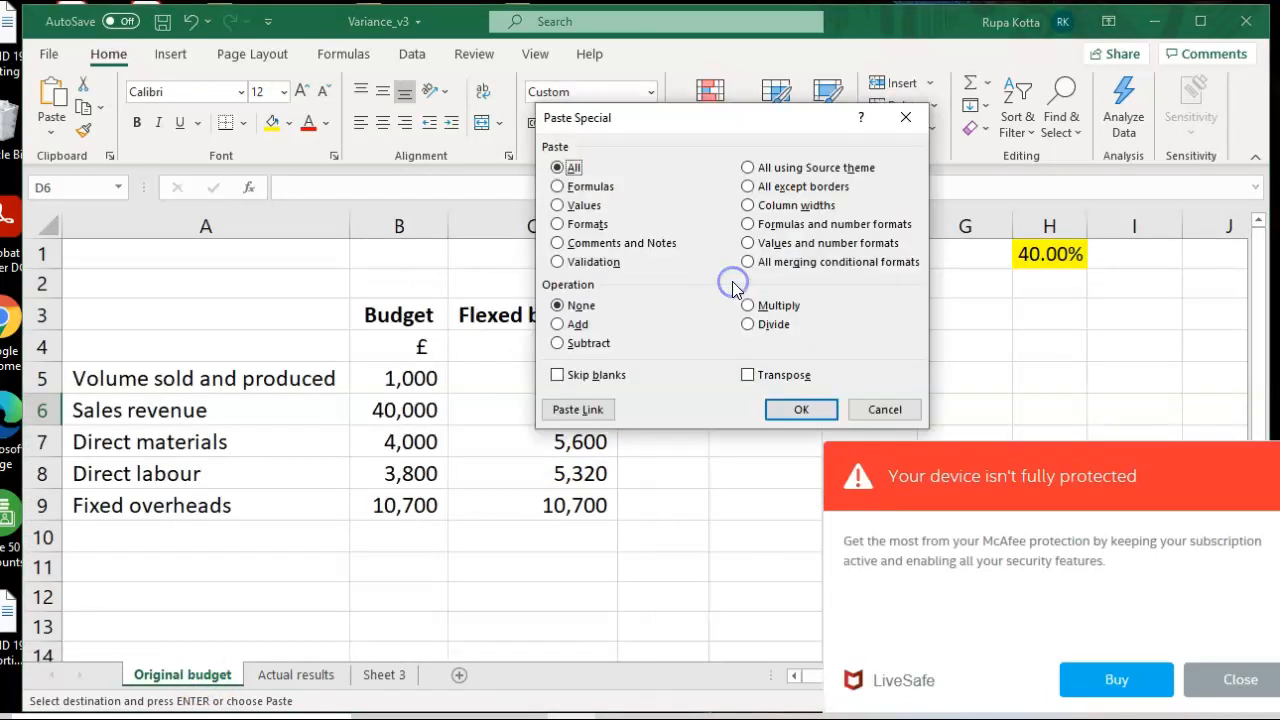
{"action": "left_click", "coordinate": [578, 410]}
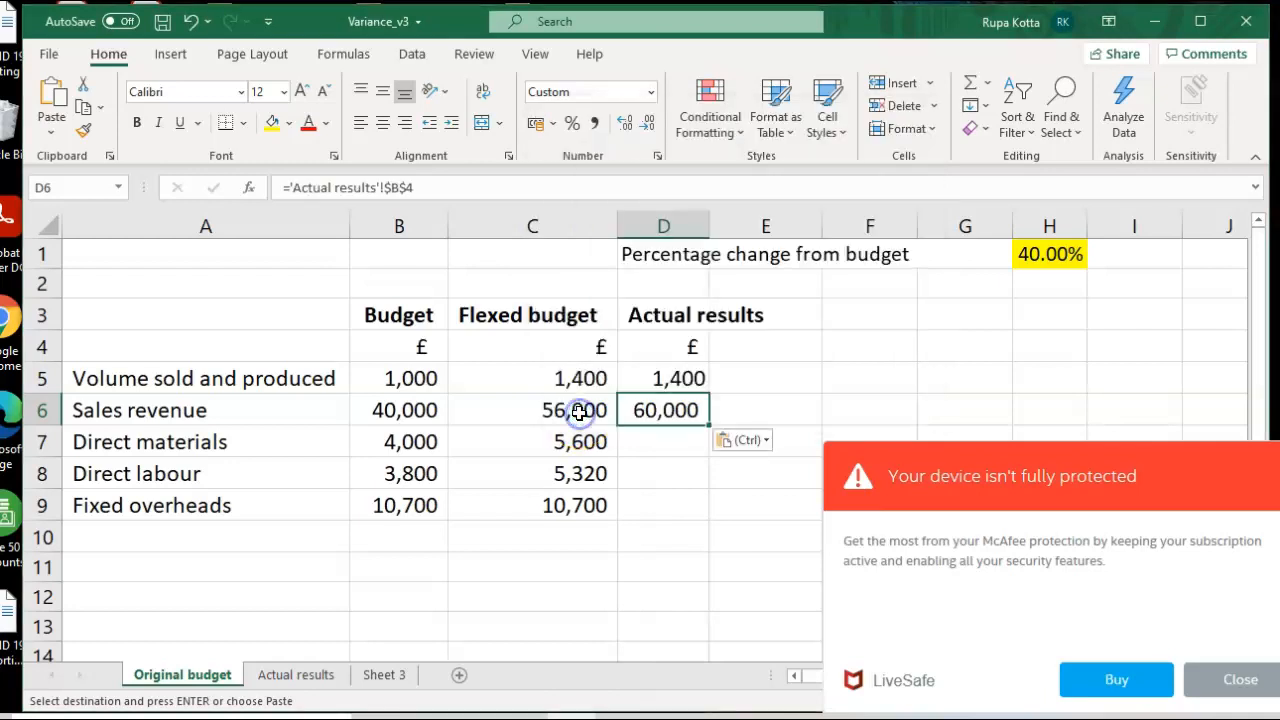
Link D7:D9 on Original budget to the cost cells B6:B8 of Actual results using copy and Paste Link.
{"action": "left_click", "coordinate": [300, 674]}
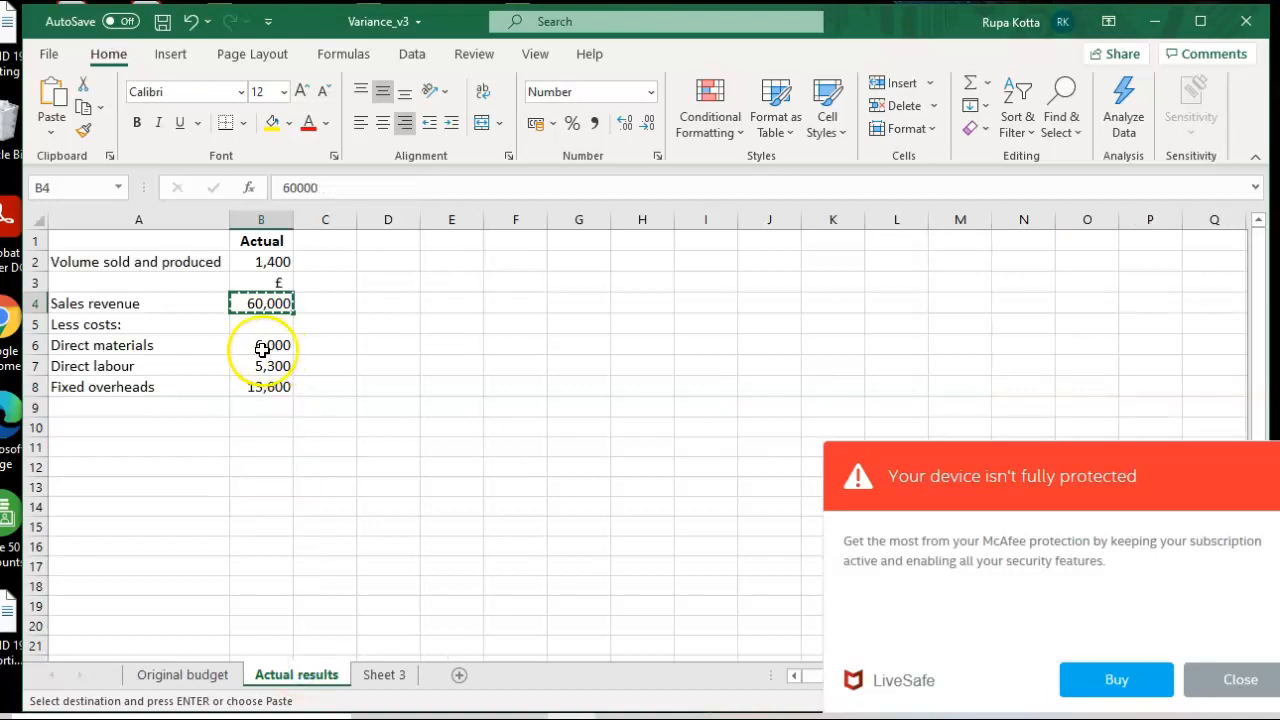
{"action": "left_click_drag", "start_coordinate": [262, 348], "coordinate": [263, 385]}
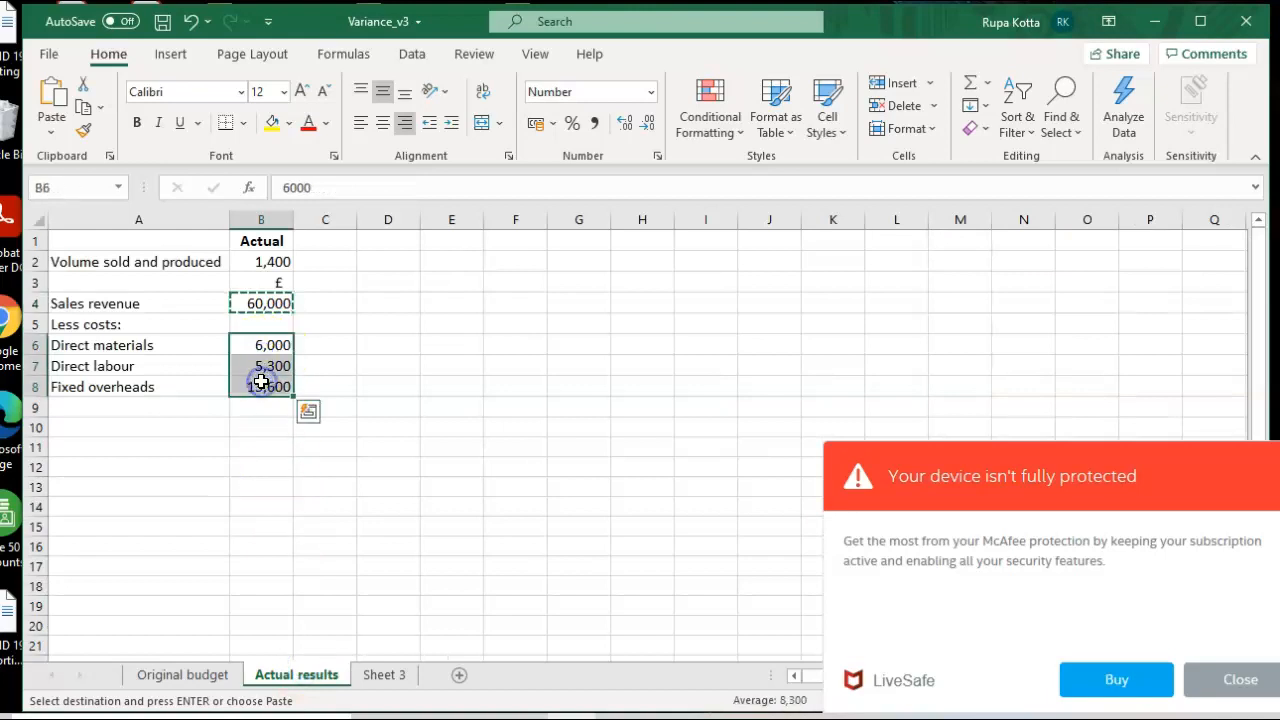
{"action": "right_click", "coordinate": [262, 388]}
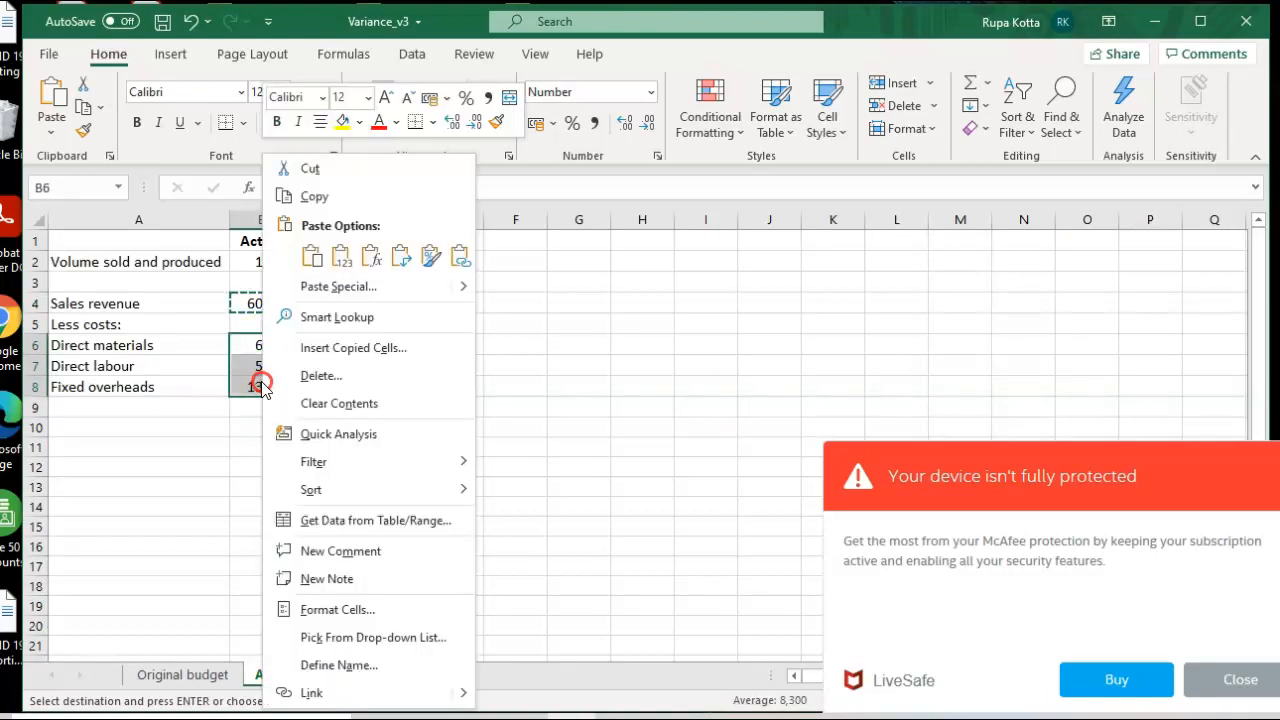
{"action": "left_click", "coordinate": [316, 197]}
{"action": "left_click", "coordinate": [180, 672]}
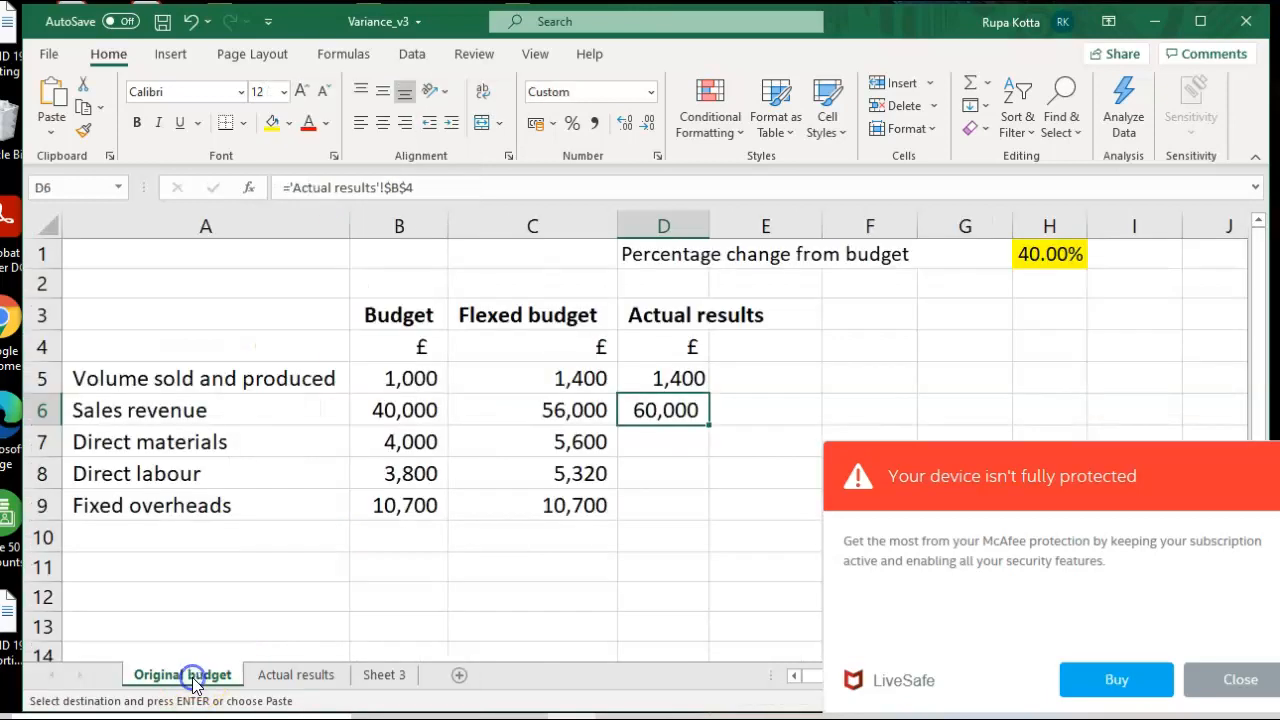
{"action": "left_click", "coordinate": [645, 447]}
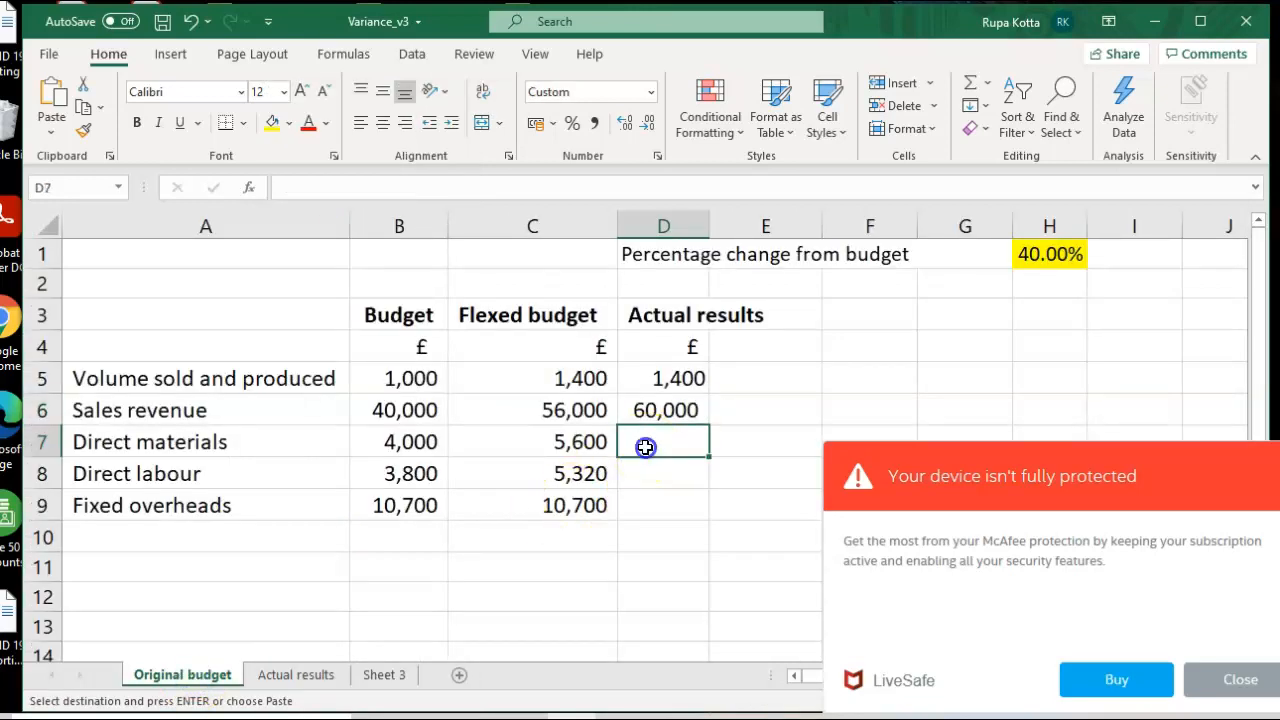
{"action": "right_click", "coordinate": [646, 444]}
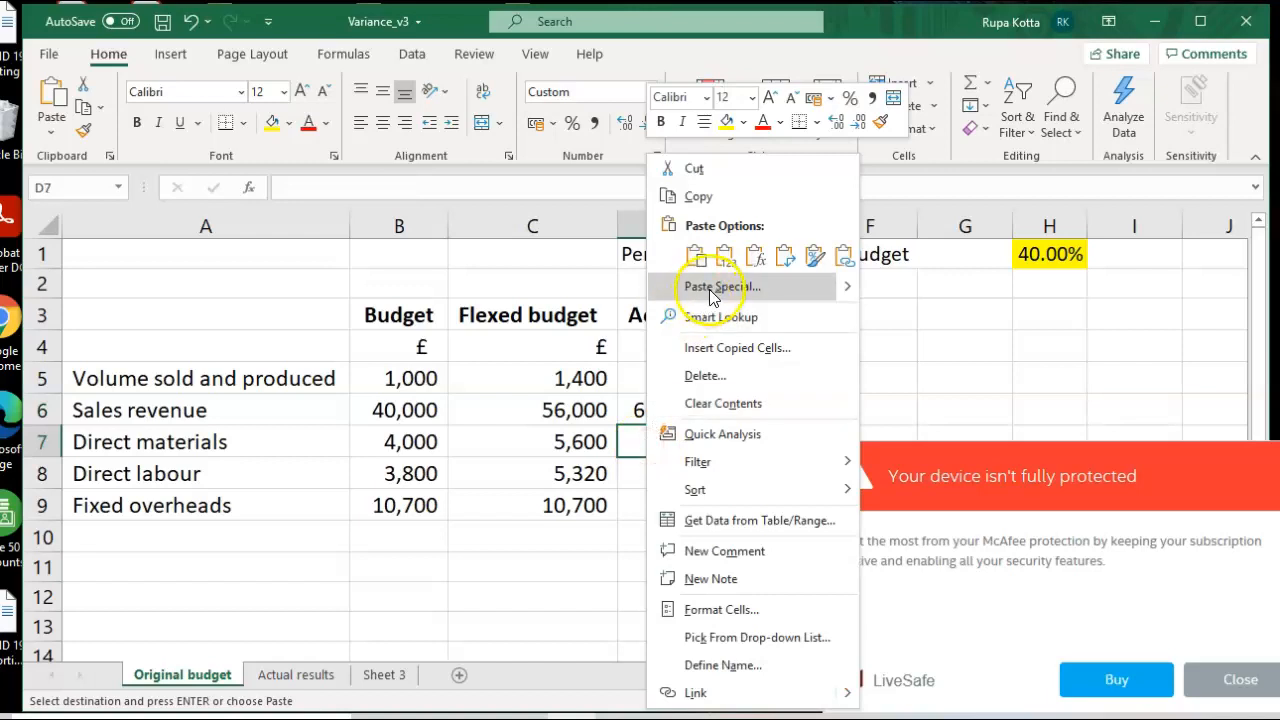
{"action": "left_click", "coordinate": [709, 287]}
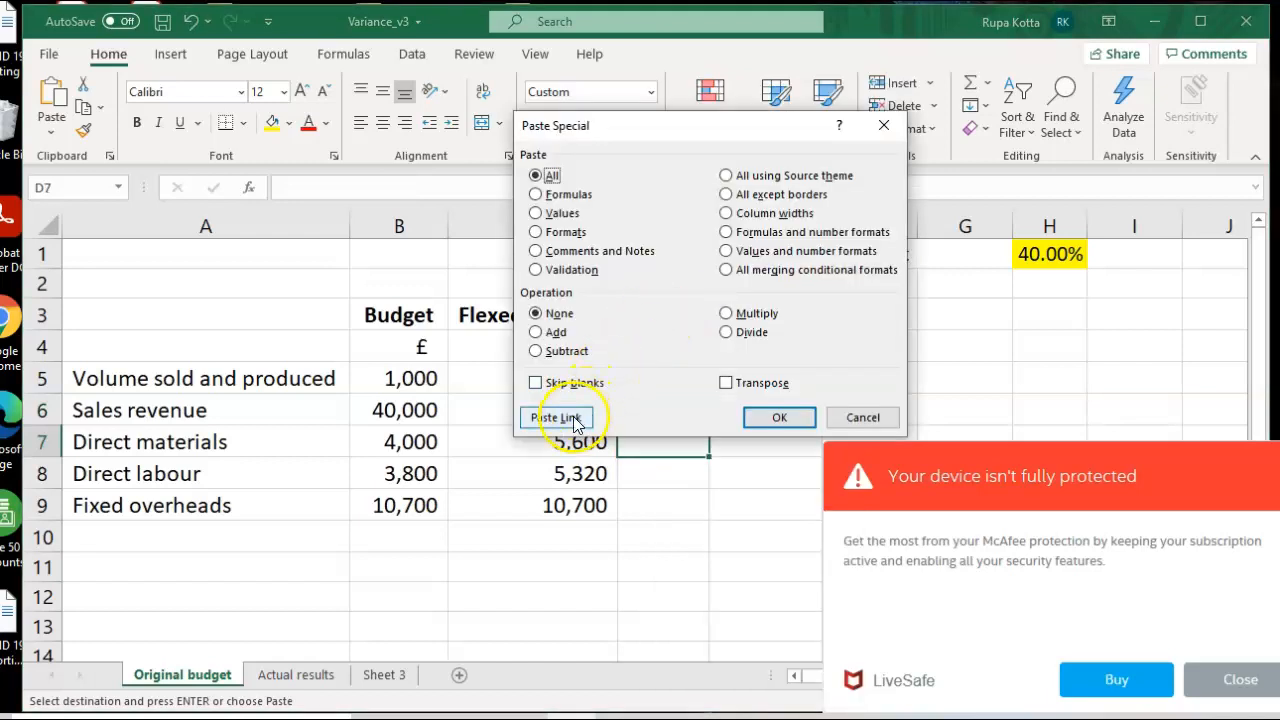
{"action": "left_click", "coordinate": [573, 420]}
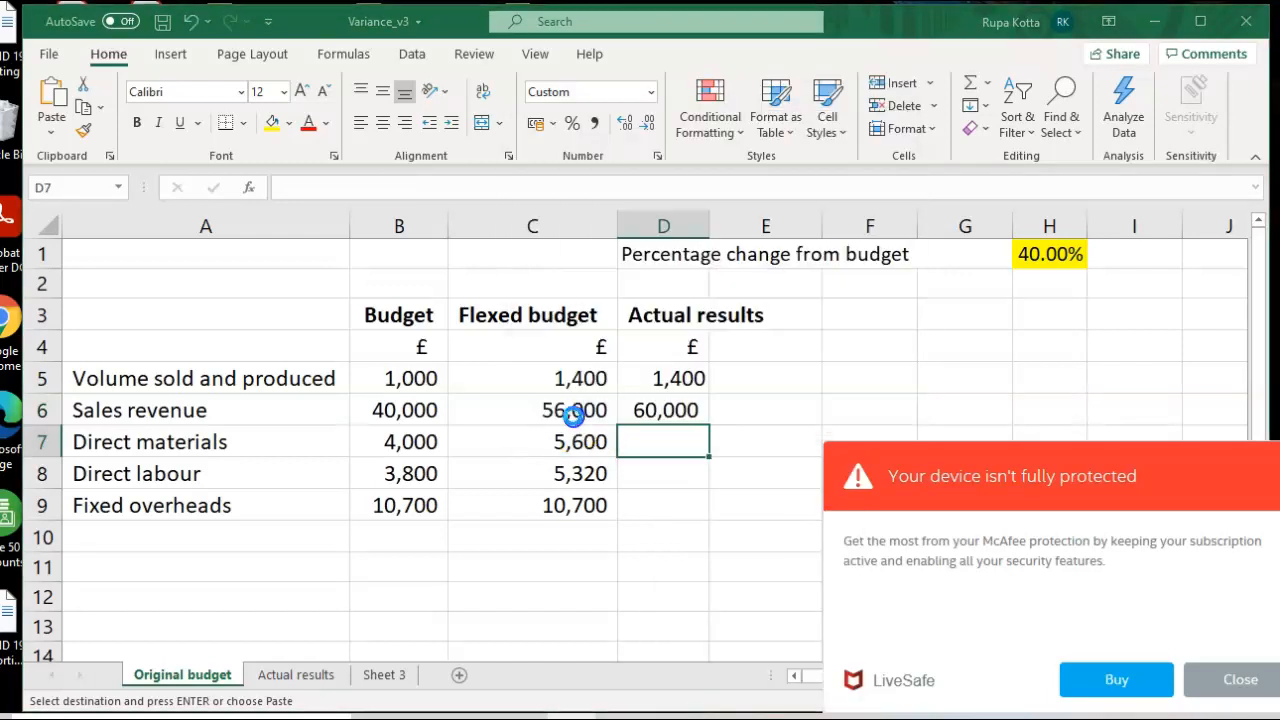
{"action": "left_click", "coordinate": [575, 572]}
Consult task (e) on Sheet 3, dismissing the McAfee notification, and enter the heading Variance in E3 of Original budget.
{"action": "left_click", "coordinate": [390, 678]}
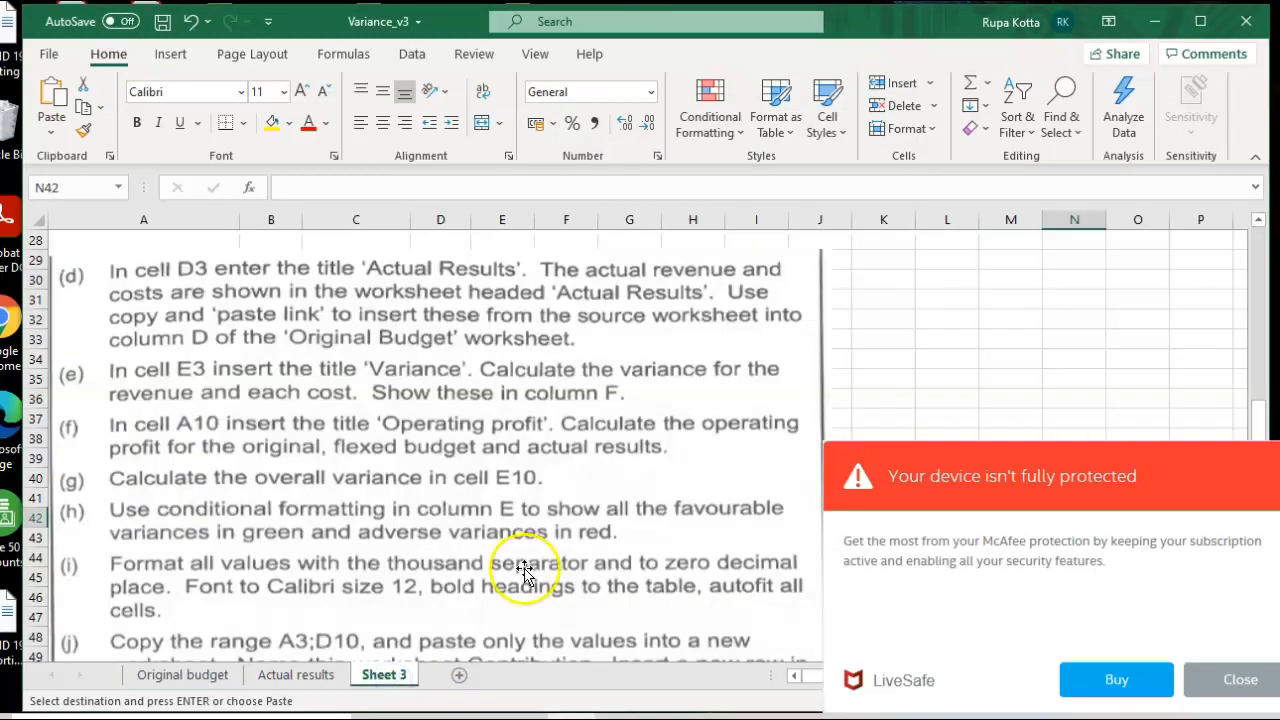
{"action": "left_click", "coordinate": [1238, 679]}
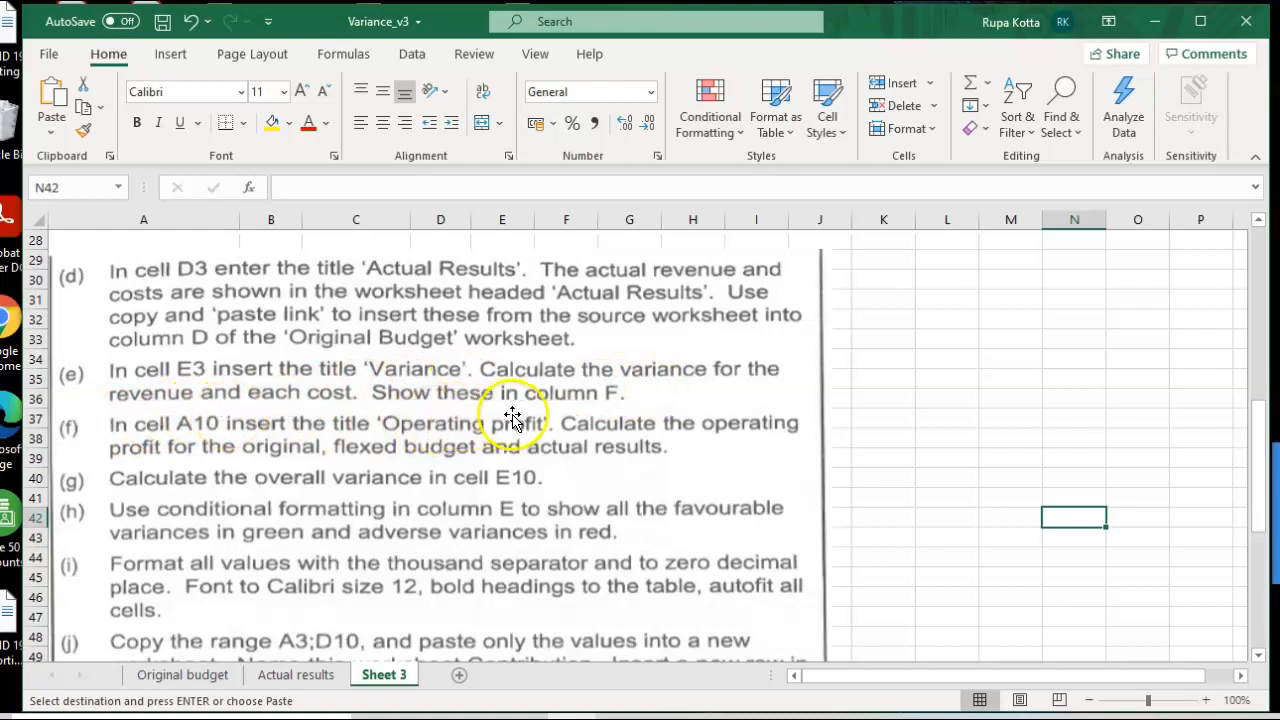
{"action": "left_click", "coordinate": [211, 675]}
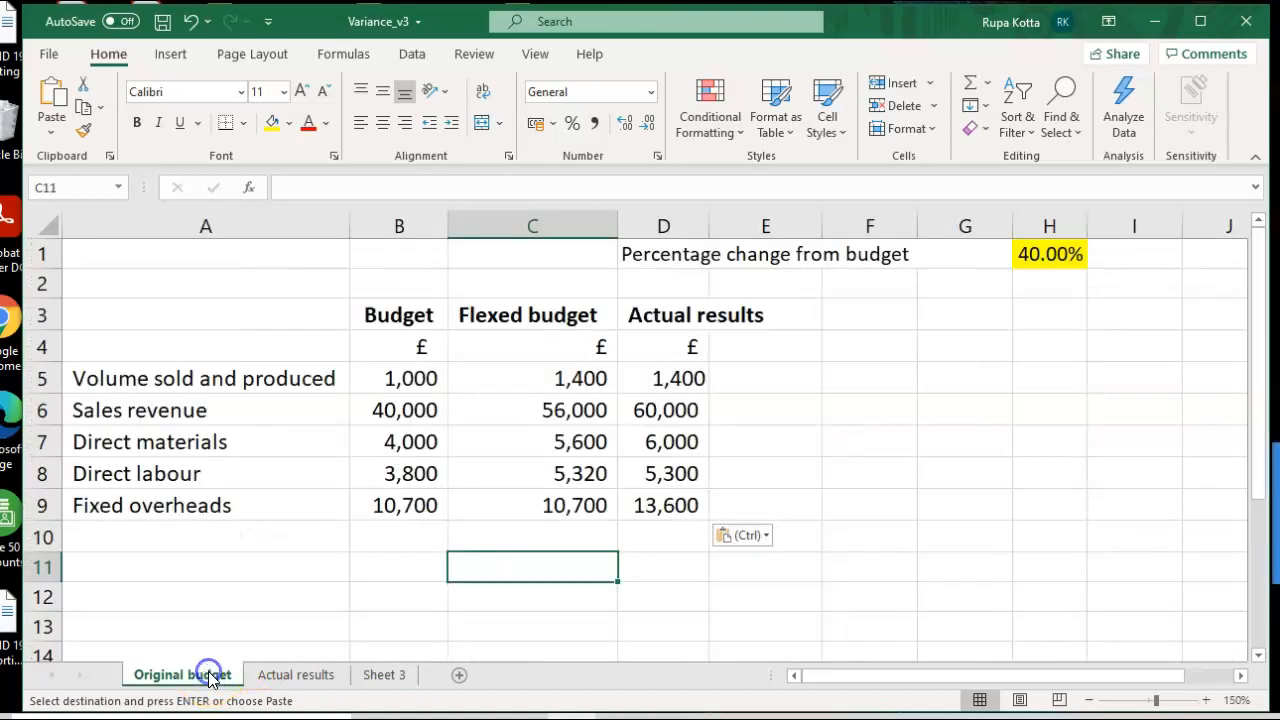
{"action": "left_click", "coordinate": [772, 320]}
{"action": "type", "text": "Variance"}
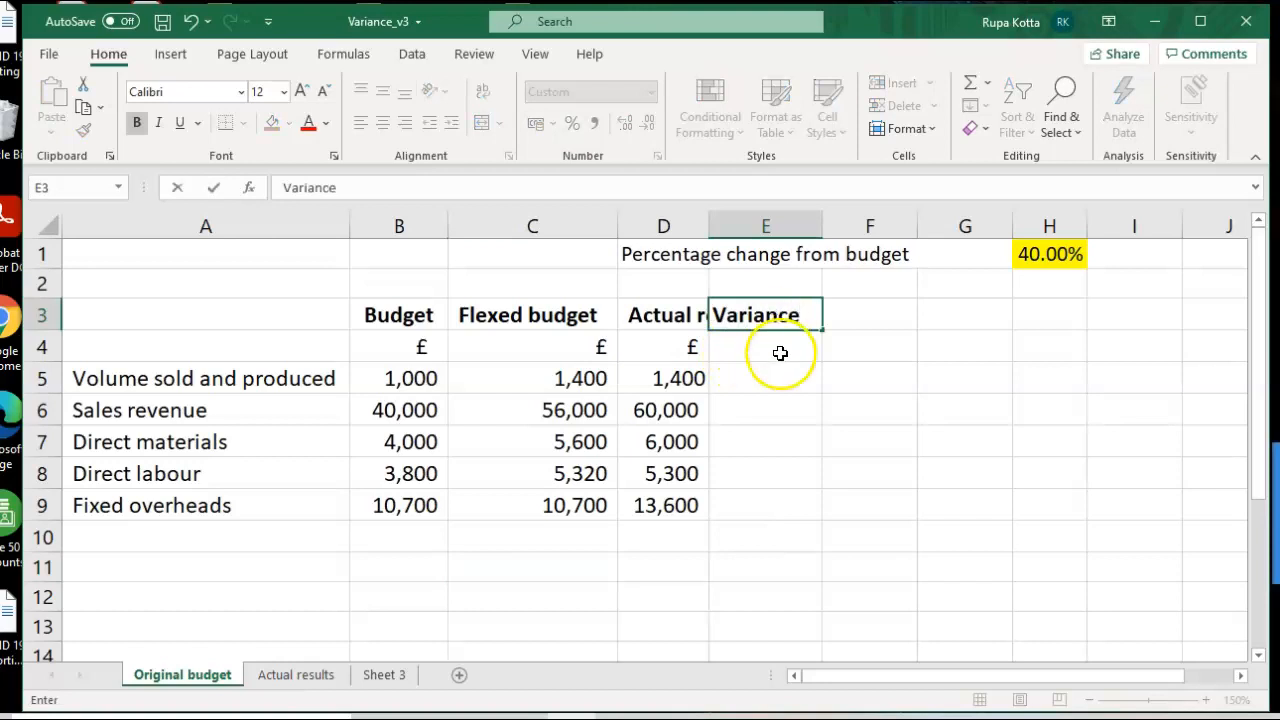
Recheck the variance instructions on Sheet 3 and enter the £ sign in E4 of Original budget.
{"action": "left_click", "coordinate": [363, 673]}
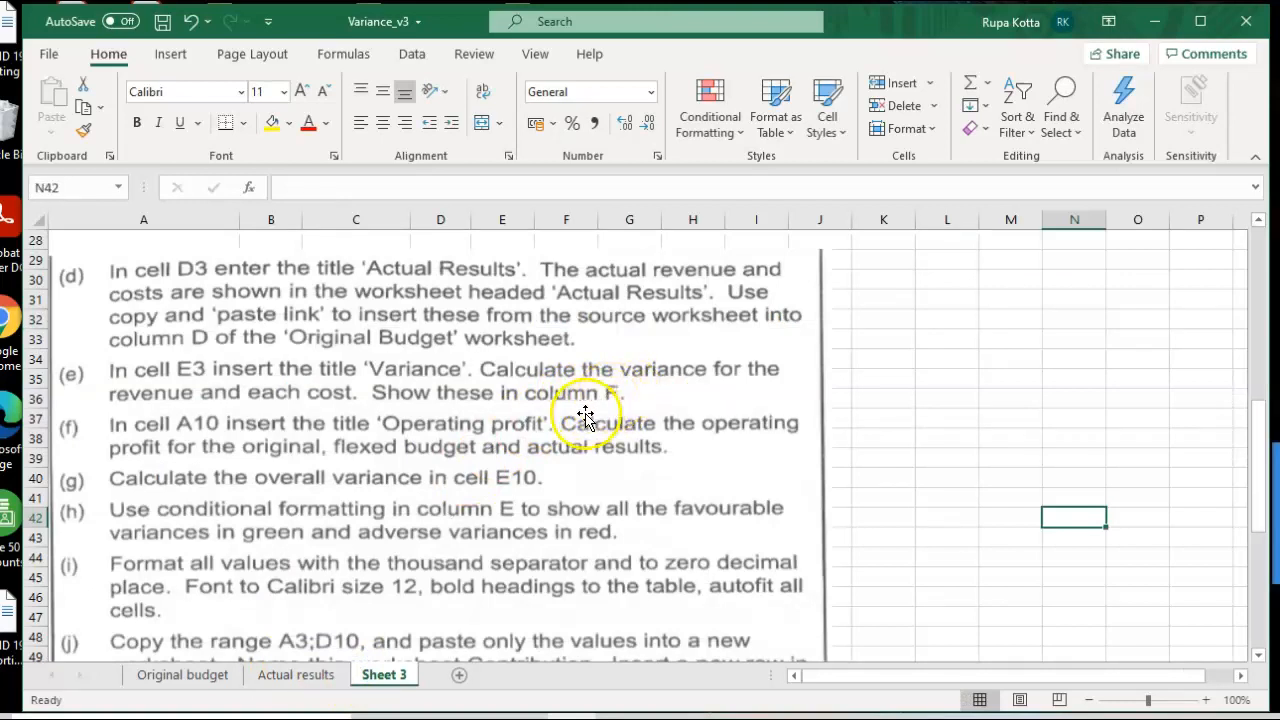
{"action": "left_click", "coordinate": [205, 676]}
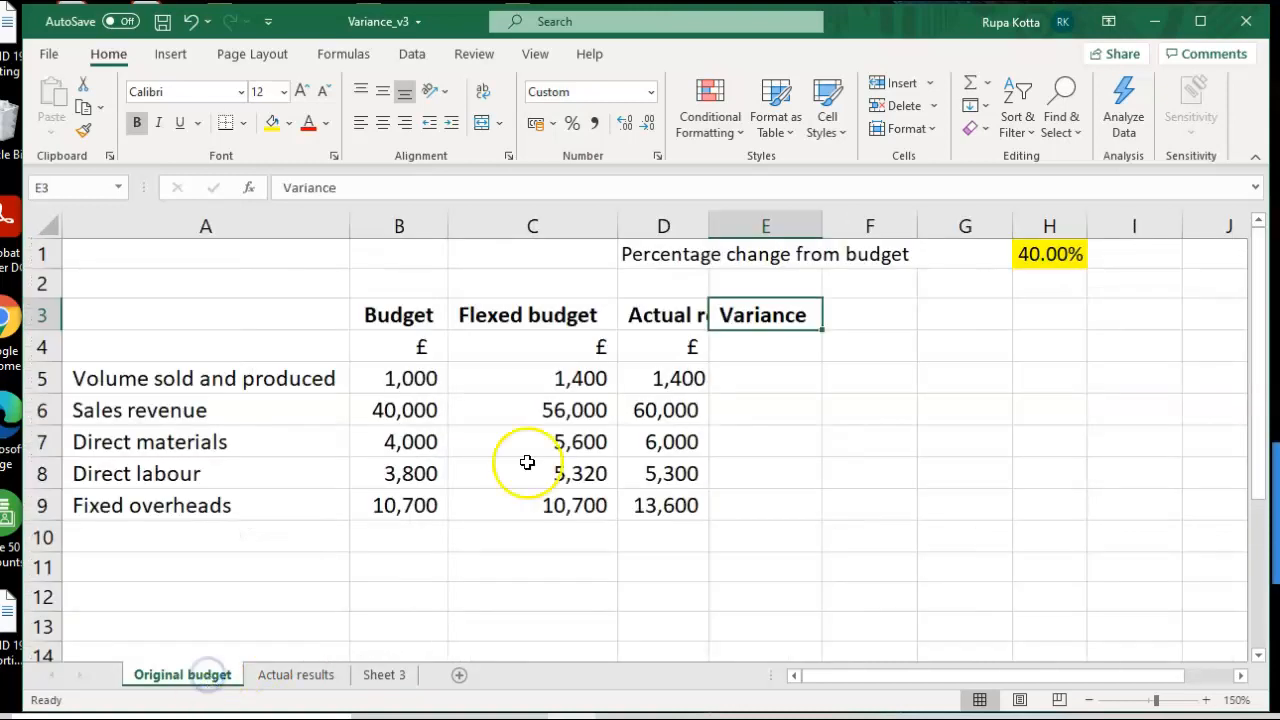
{"action": "left_click", "coordinate": [768, 347]}
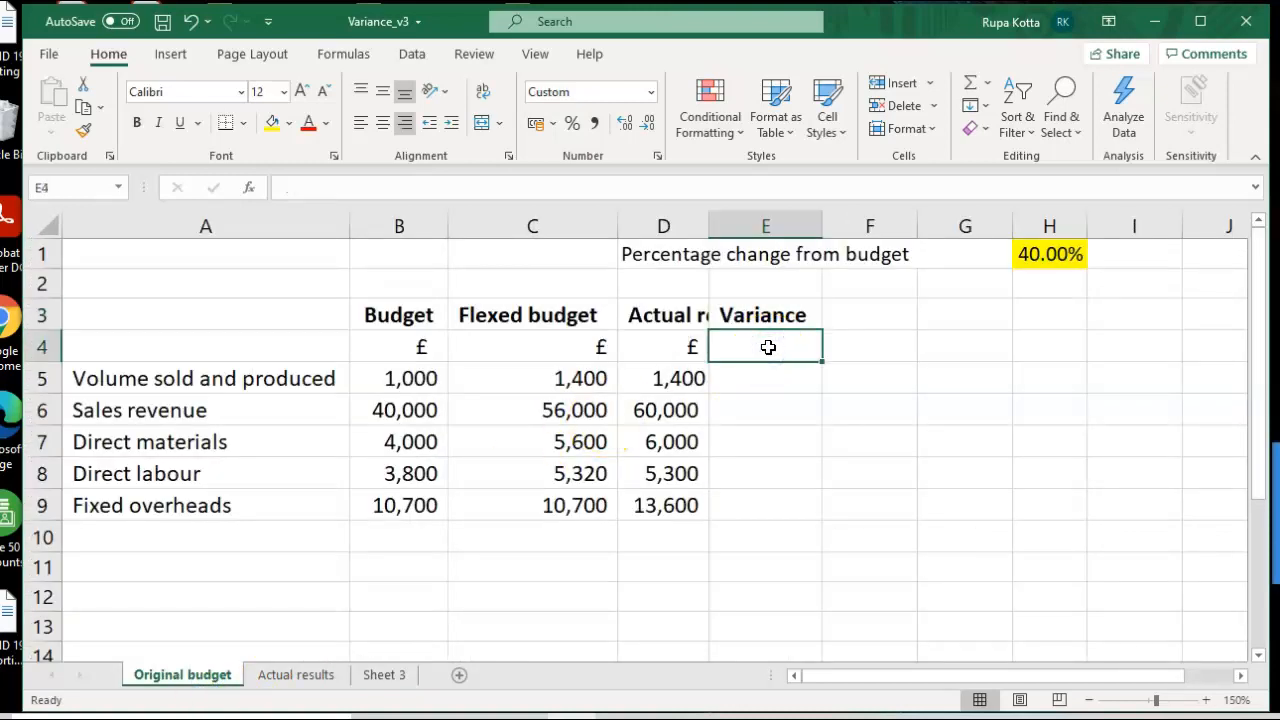
{"action": "type", "text": "£"}
{"action": "left_click", "coordinate": [757, 375]}
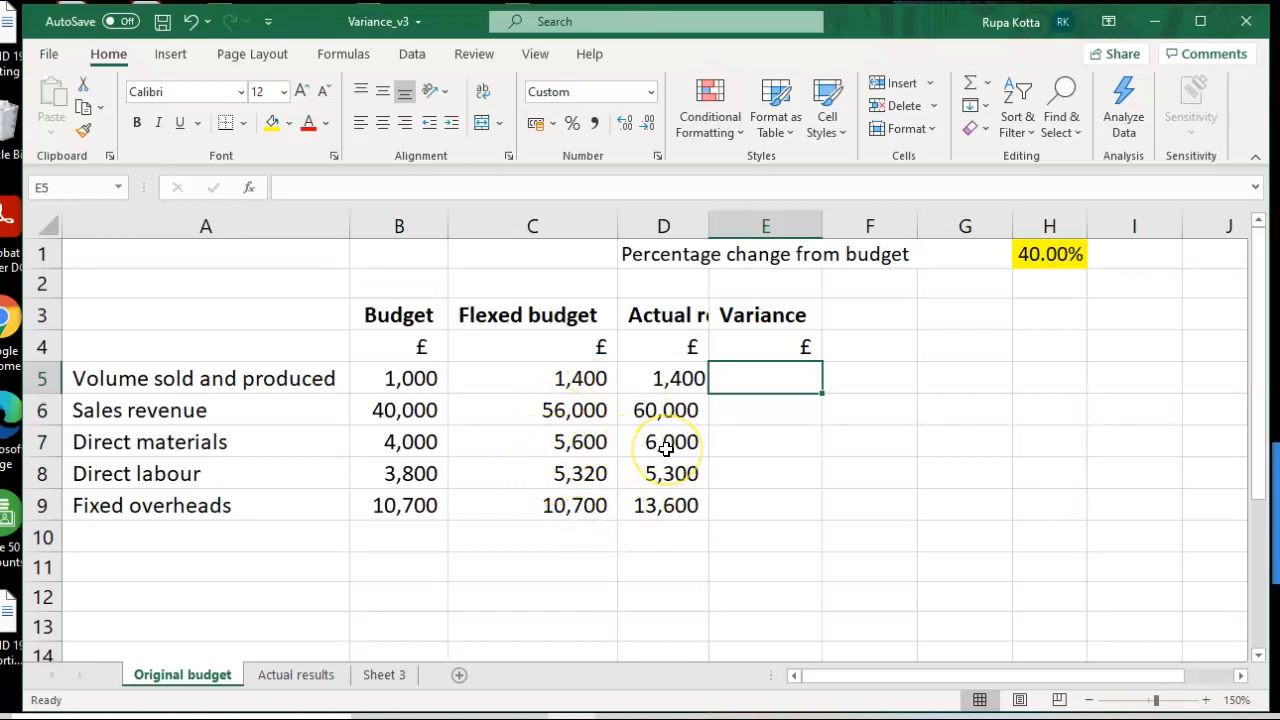
Calculate the sales revenue variance in E6 as actual minus flexed budget with the formula =D6-C6.
{"action": "left_click", "coordinate": [759, 403]}
{"action": "type", "text": "="}
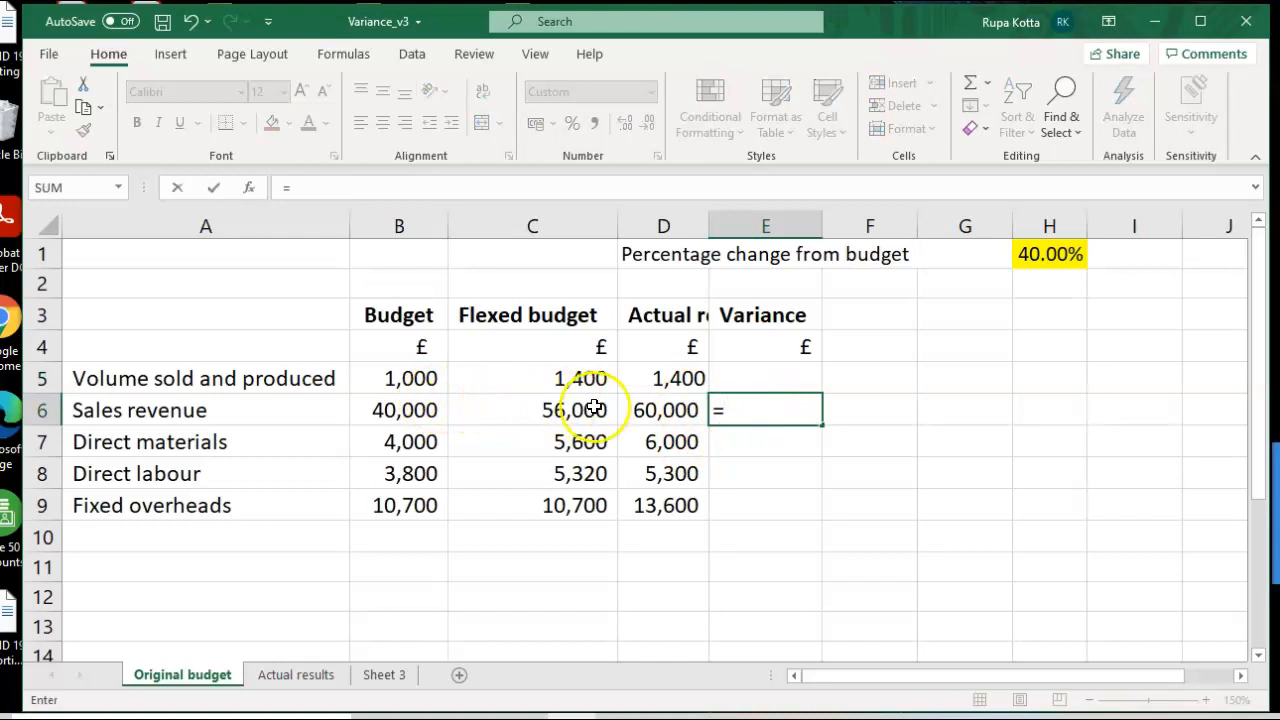
{"action": "left_click", "coordinate": [643, 411]}
{"action": "type", "text": "-"}
{"action": "left_click", "coordinate": [565, 412]}
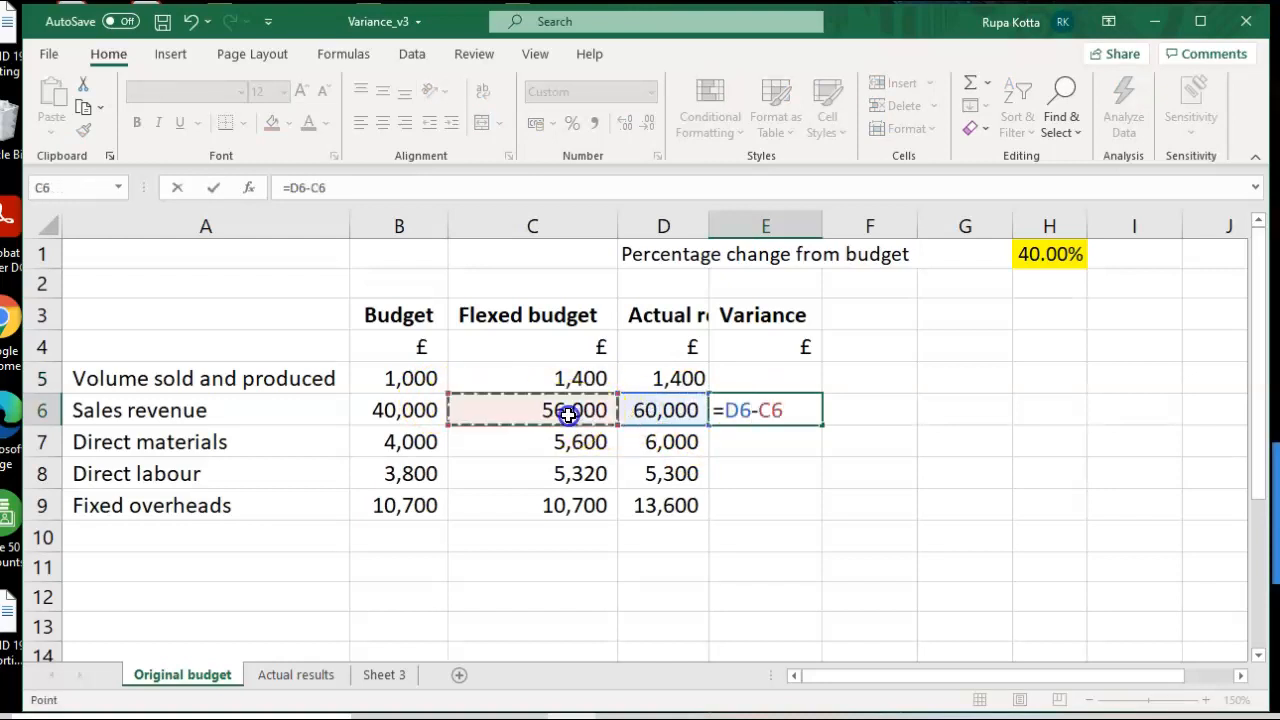
{"action": "key", "text": "Return"}
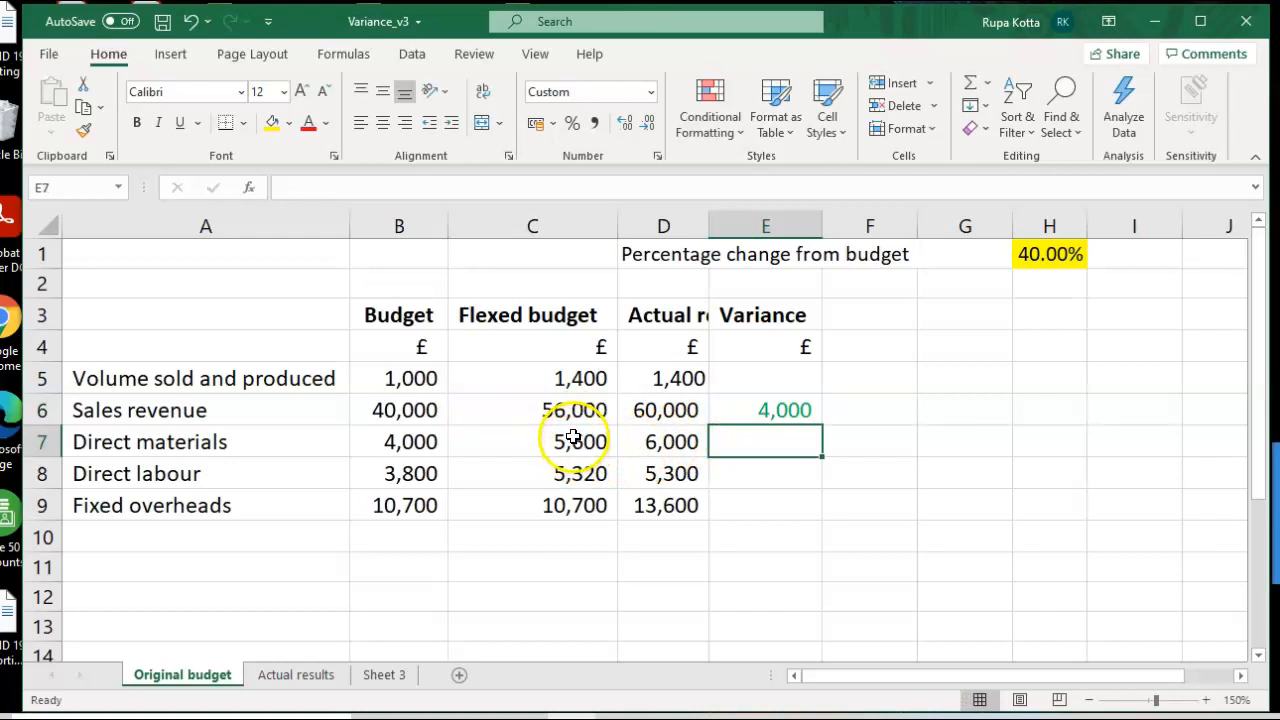
Calculate the direct materials variance in E7 with =C7-D7 and fill the formula down to E9 for the remaining costs.
{"action": "type", "text": "="}
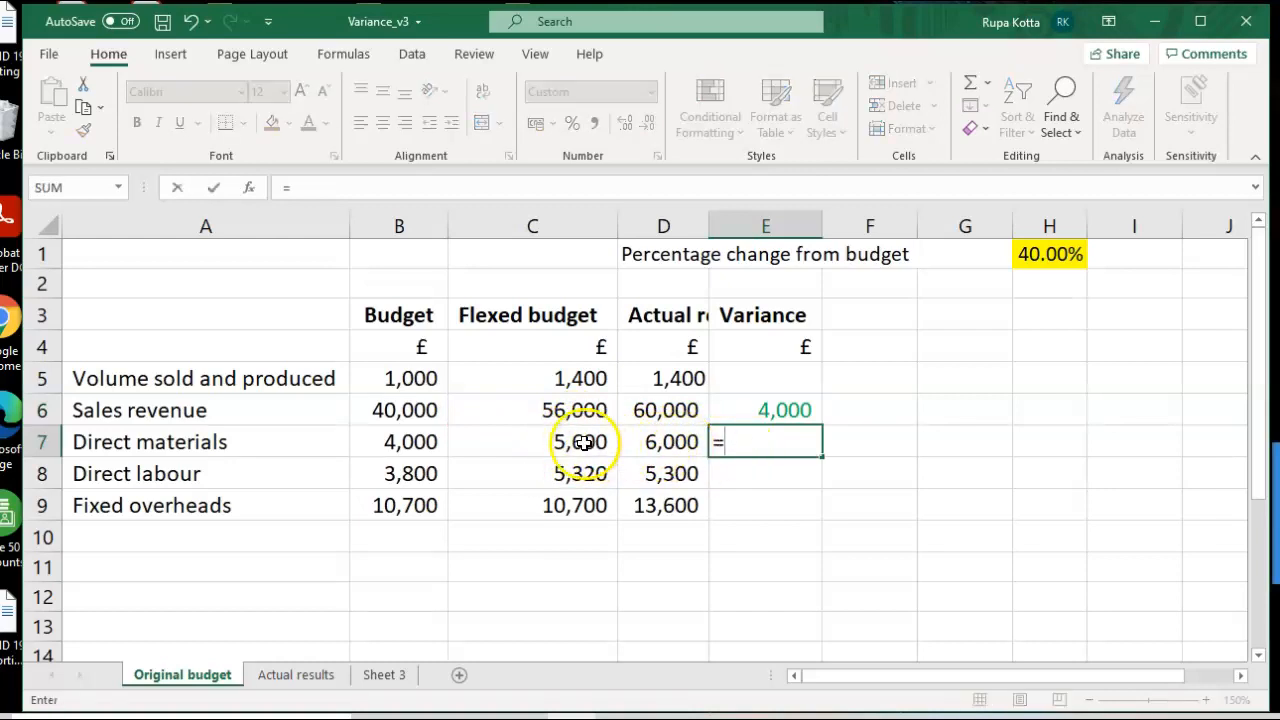
{"action": "left_click", "coordinate": [583, 442]}
{"action": "type", "text": "-"}
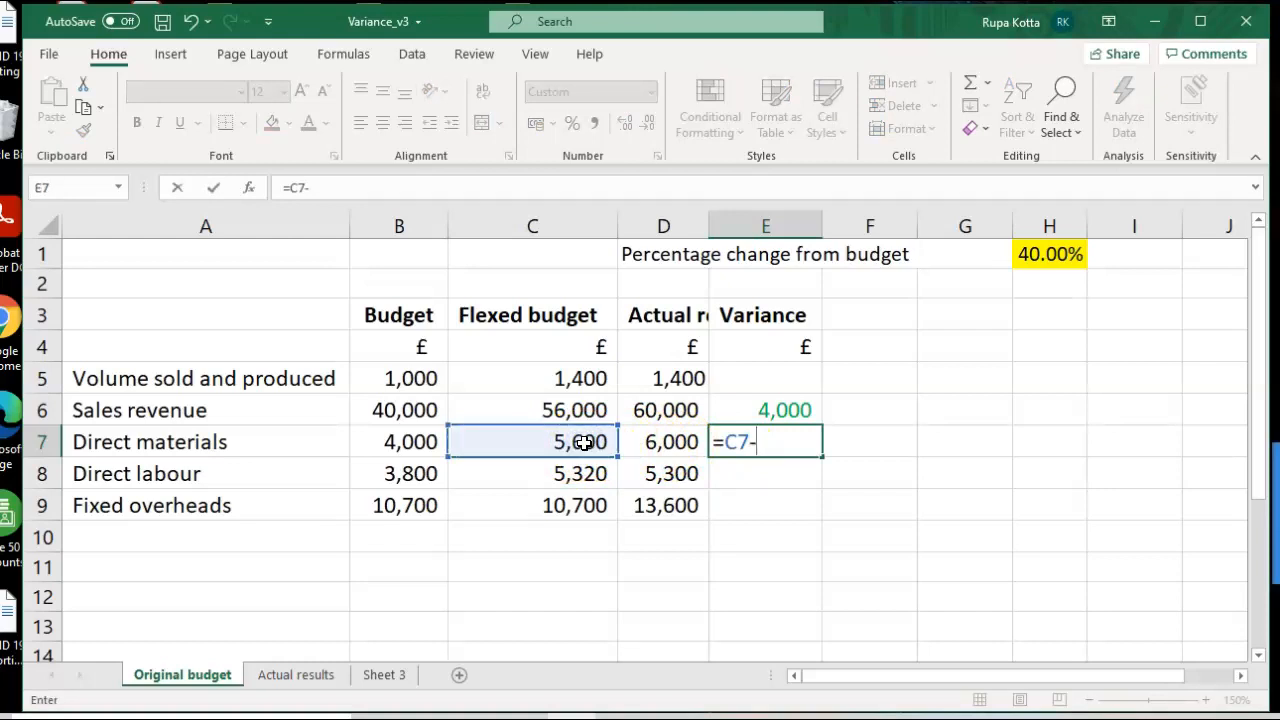
{"action": "left_click", "coordinate": [655, 442]}
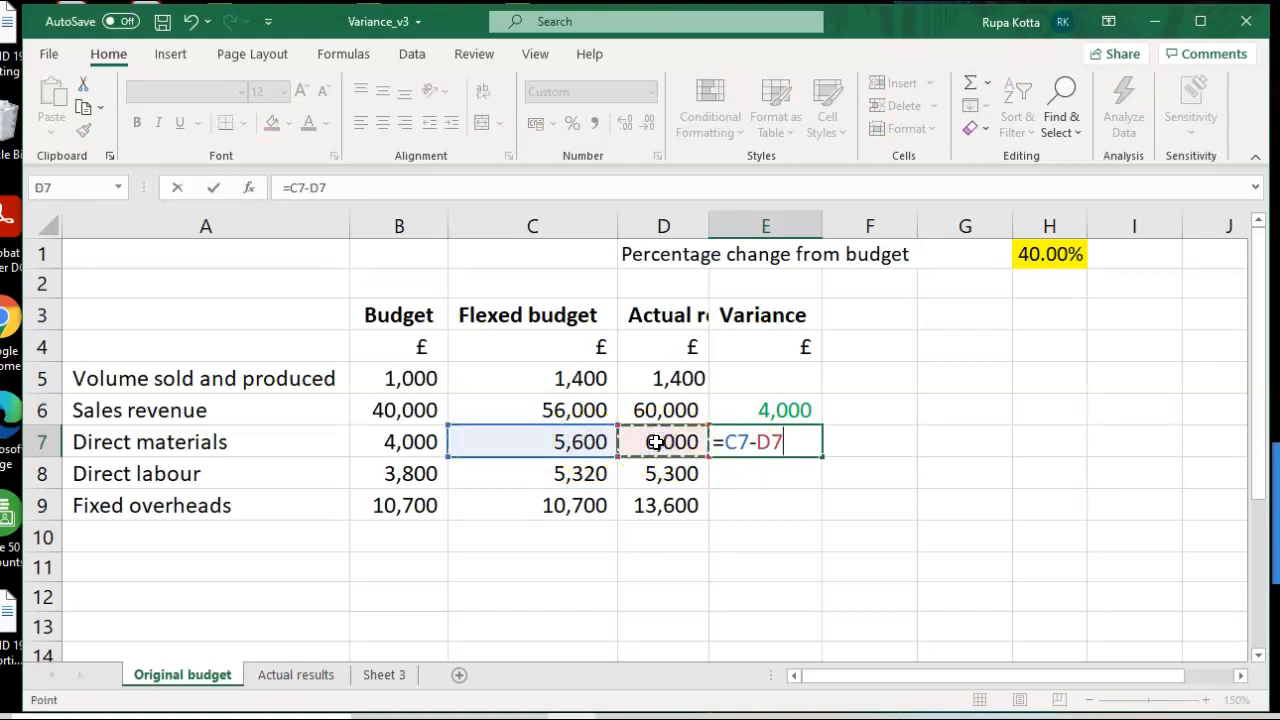
{"action": "key", "text": "Return"}
{"action": "left_click", "coordinate": [744, 445]}
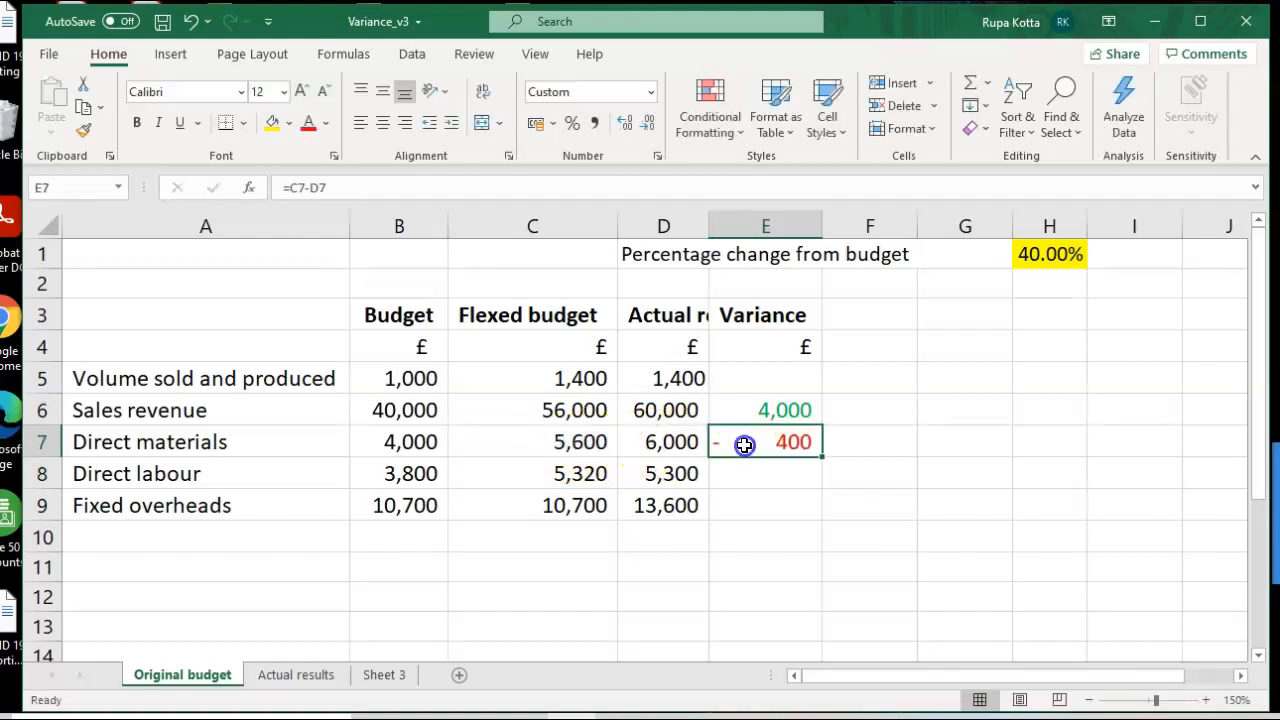
{"action": "double_click", "coordinate": [824, 455]}
{"action": "left_click", "coordinate": [895, 490]}
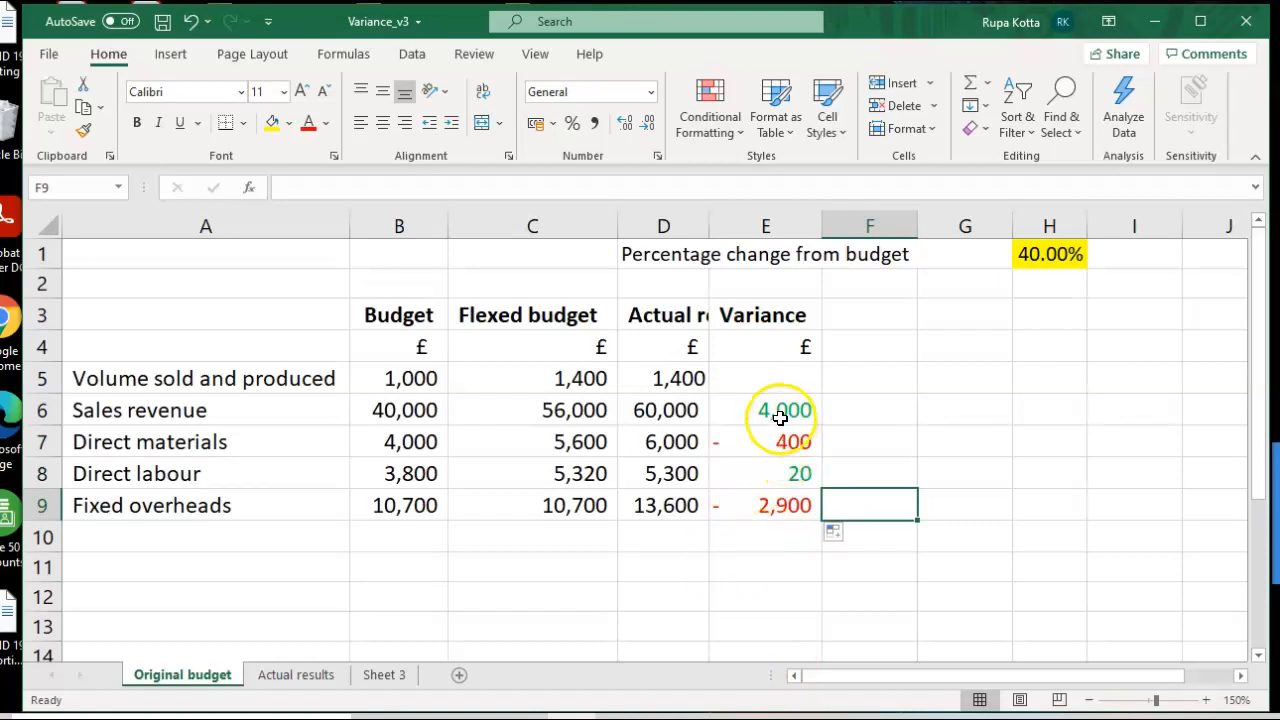
Clear the conditional formatting rules from the variance cells E6:E9 only.
{"action": "left_click_drag", "start_coordinate": [778, 410], "coordinate": [762, 497]}
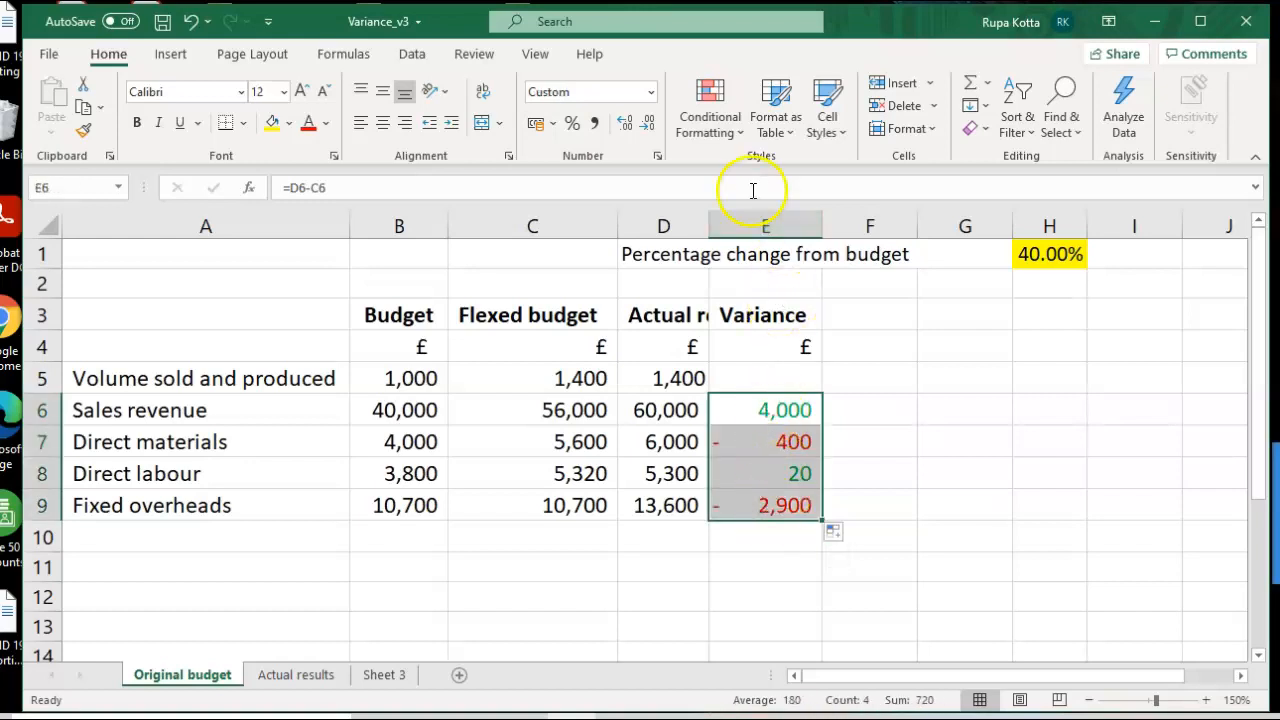
{"action": "left_click", "coordinate": [732, 131]}
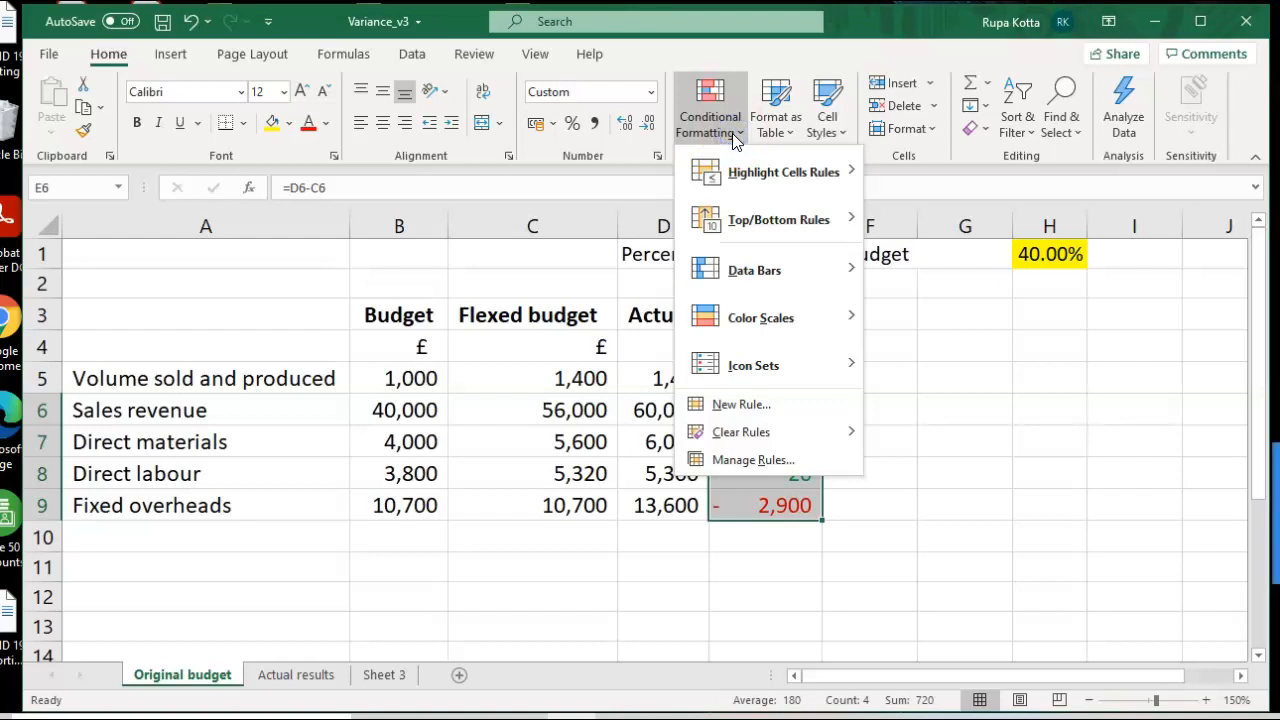
{"action": "mouse_move", "coordinate": [733, 430]}
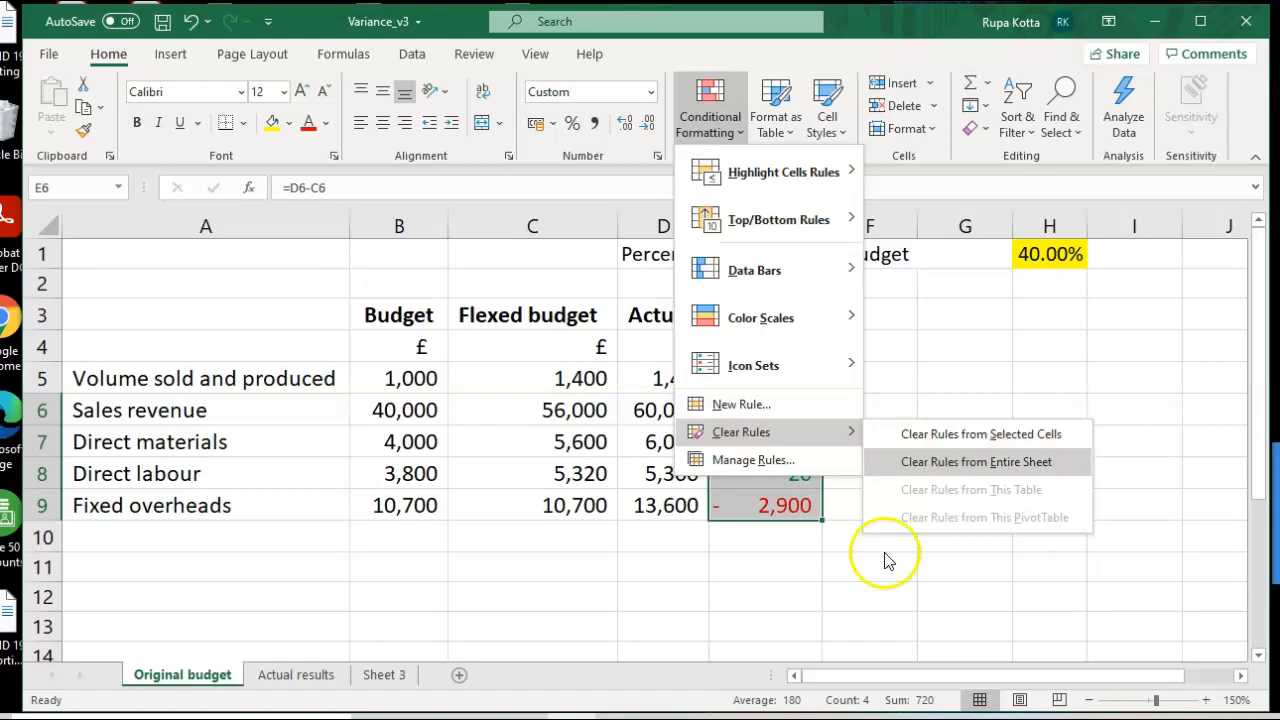
{"action": "left_click", "coordinate": [888, 606]}
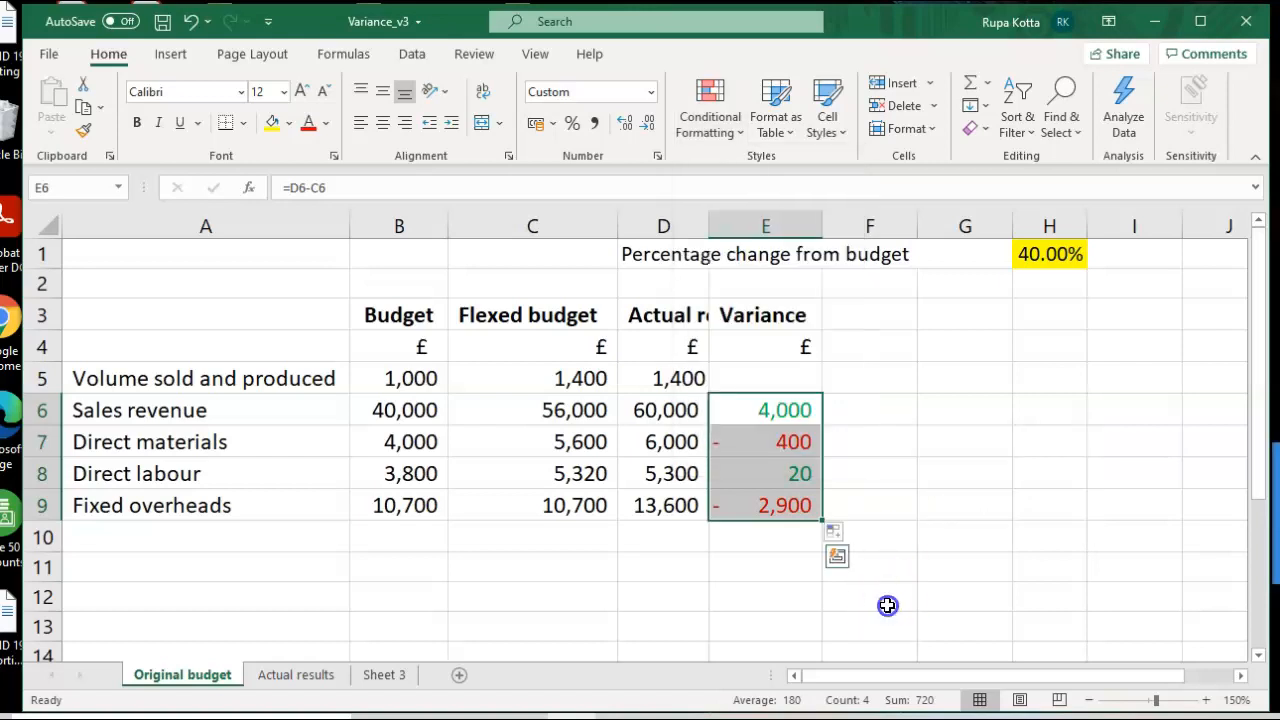
{"action": "left_click", "coordinate": [728, 126]}
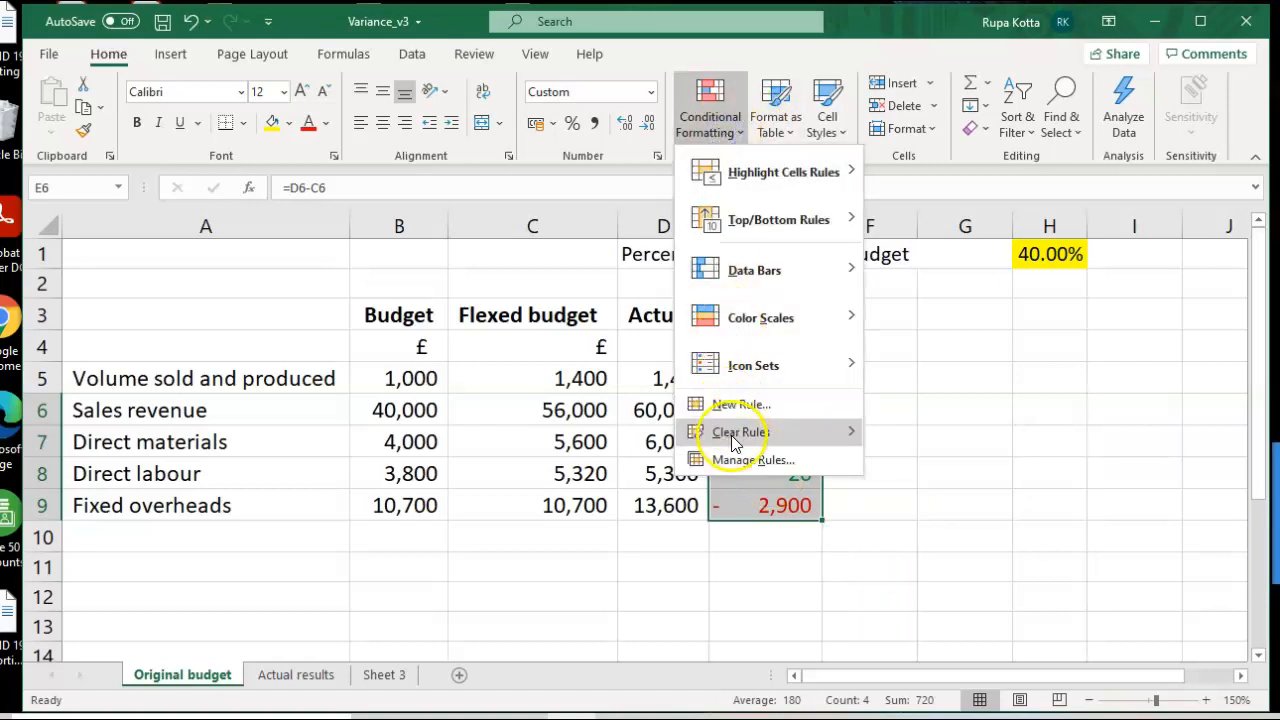
{"action": "mouse_move", "coordinate": [840, 430]}
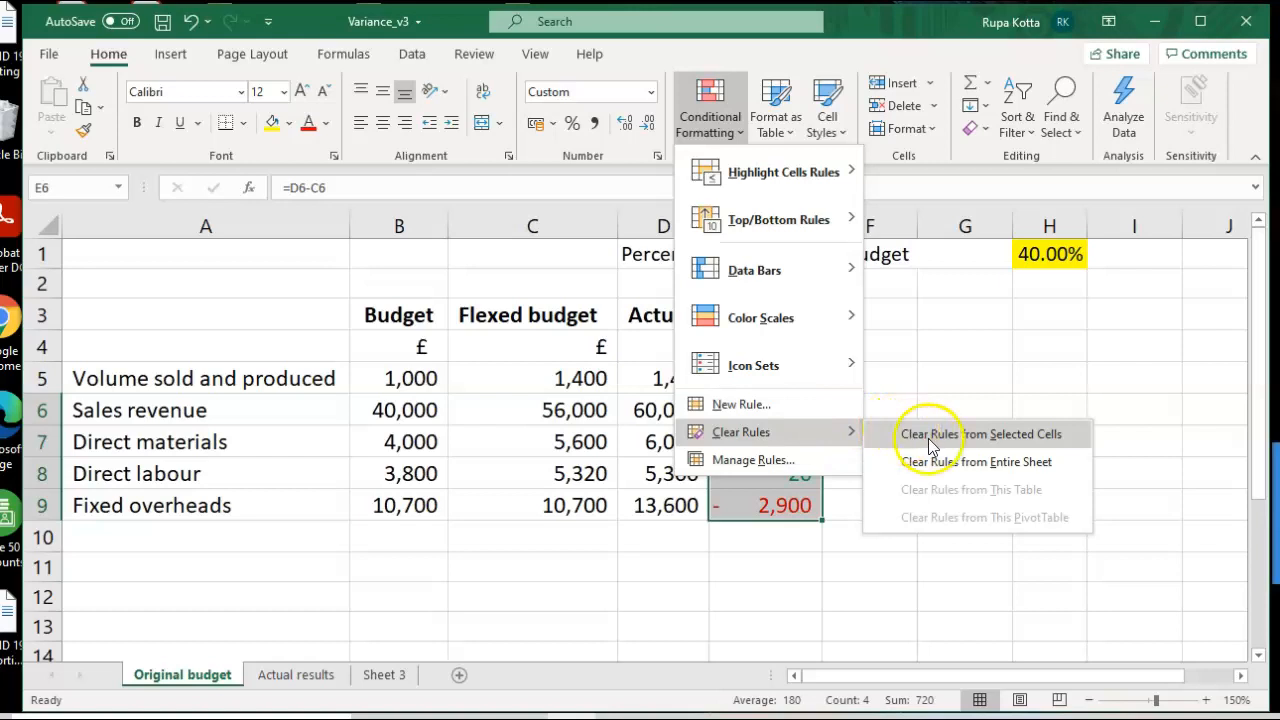
{"action": "left_click", "coordinate": [1005, 440]}
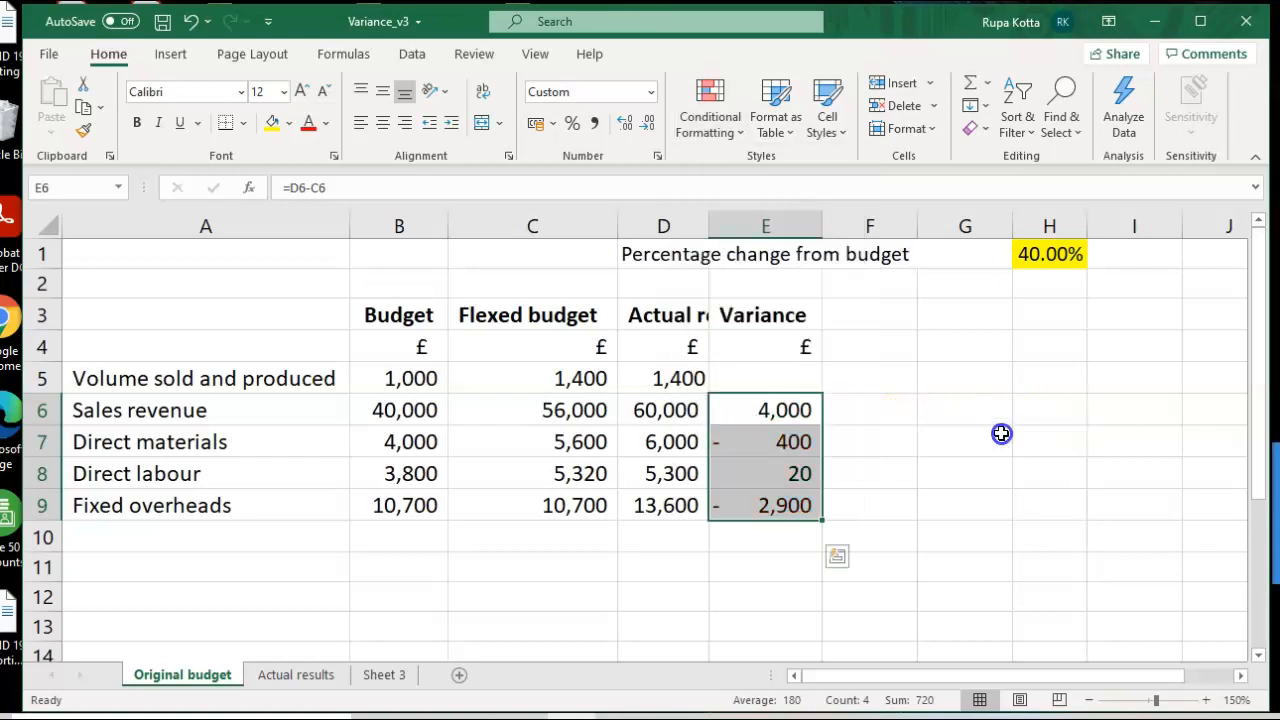
{"action": "left_click", "coordinate": [936, 537]}
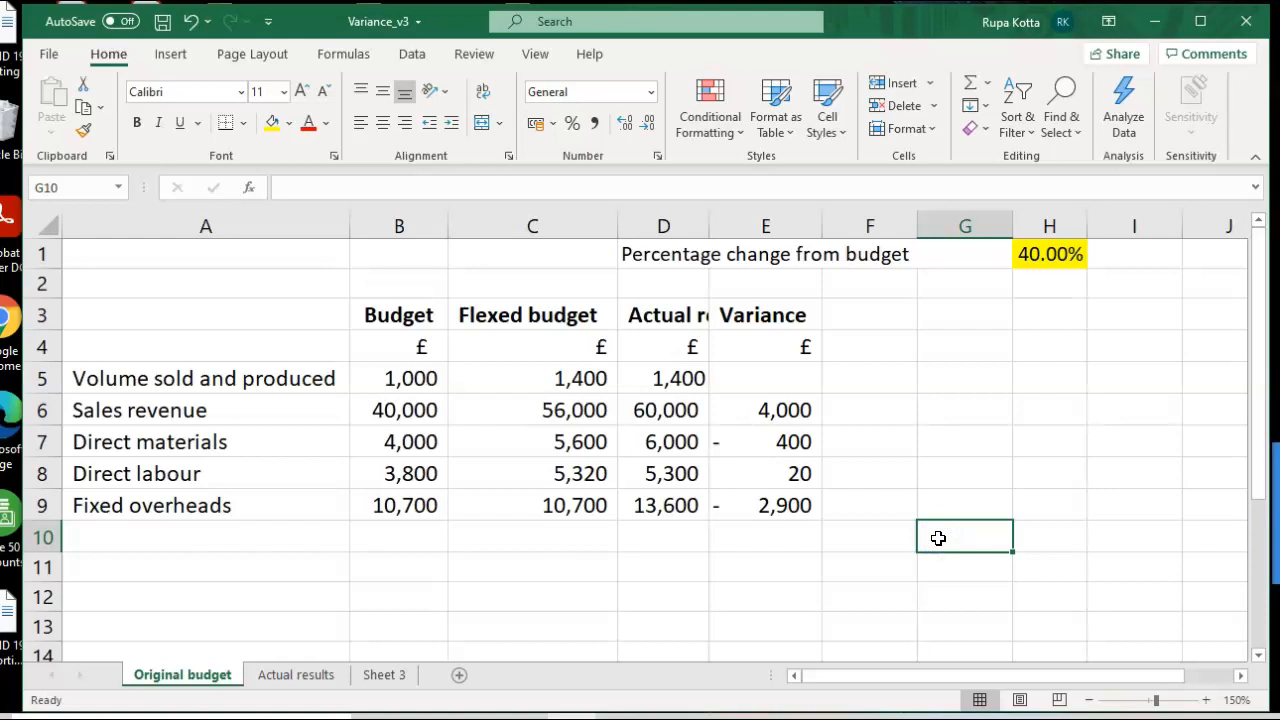
Check the operating profit instruction on Sheet 3 and enter the title Operating Profit in A10 of Original budget.
{"action": "left_click", "coordinate": [380, 676]}
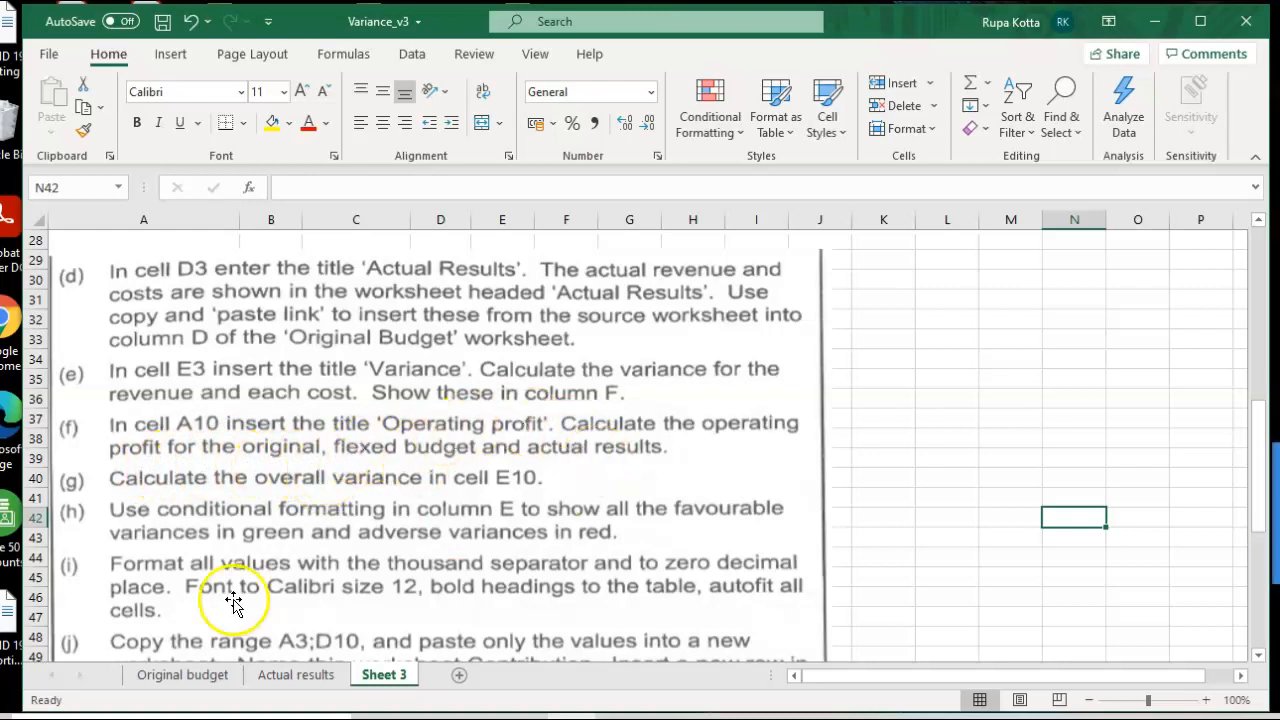
{"action": "left_click", "coordinate": [198, 675]}
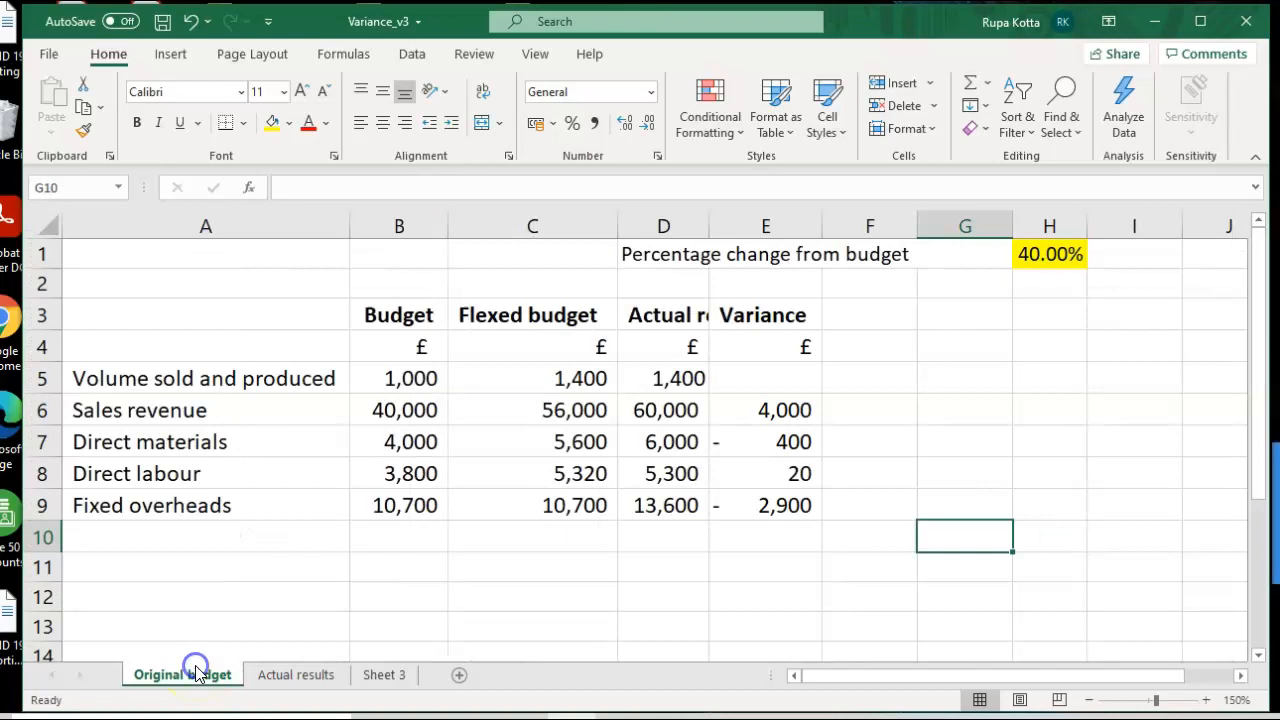
{"action": "left_click", "coordinate": [175, 536]}
{"action": "type", "text": "Operating"}
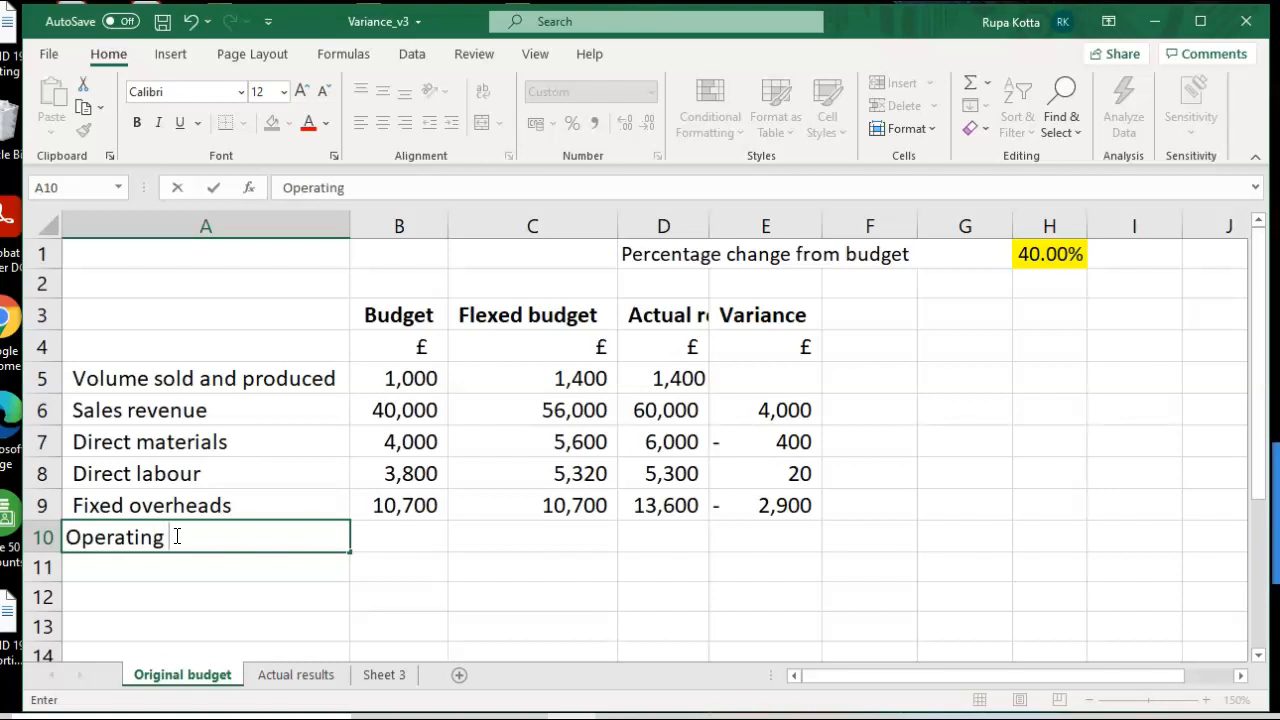
{"action": "type", "text": " Profit"}
Calculate the original budget's operating profit in B10 as revenue minus total costs with =B6-SUM(B7:B9).
{"action": "left_click", "coordinate": [443, 543]}
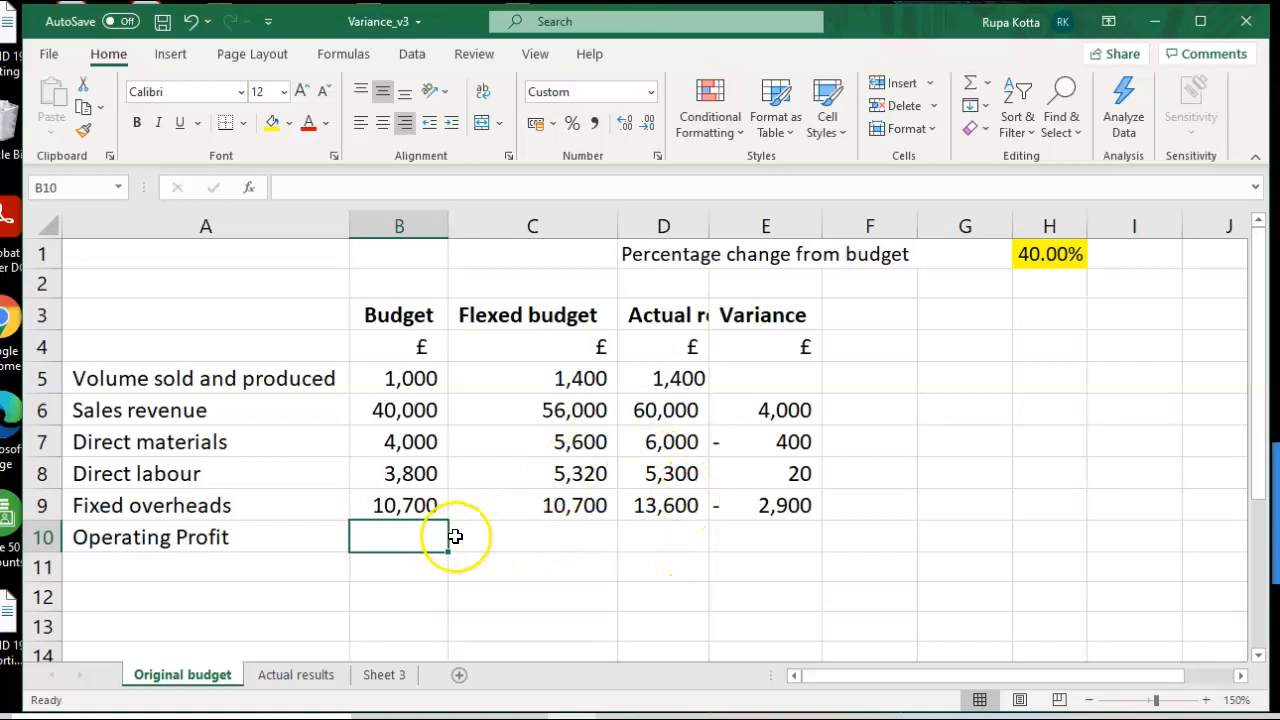
{"action": "type", "text": "="}
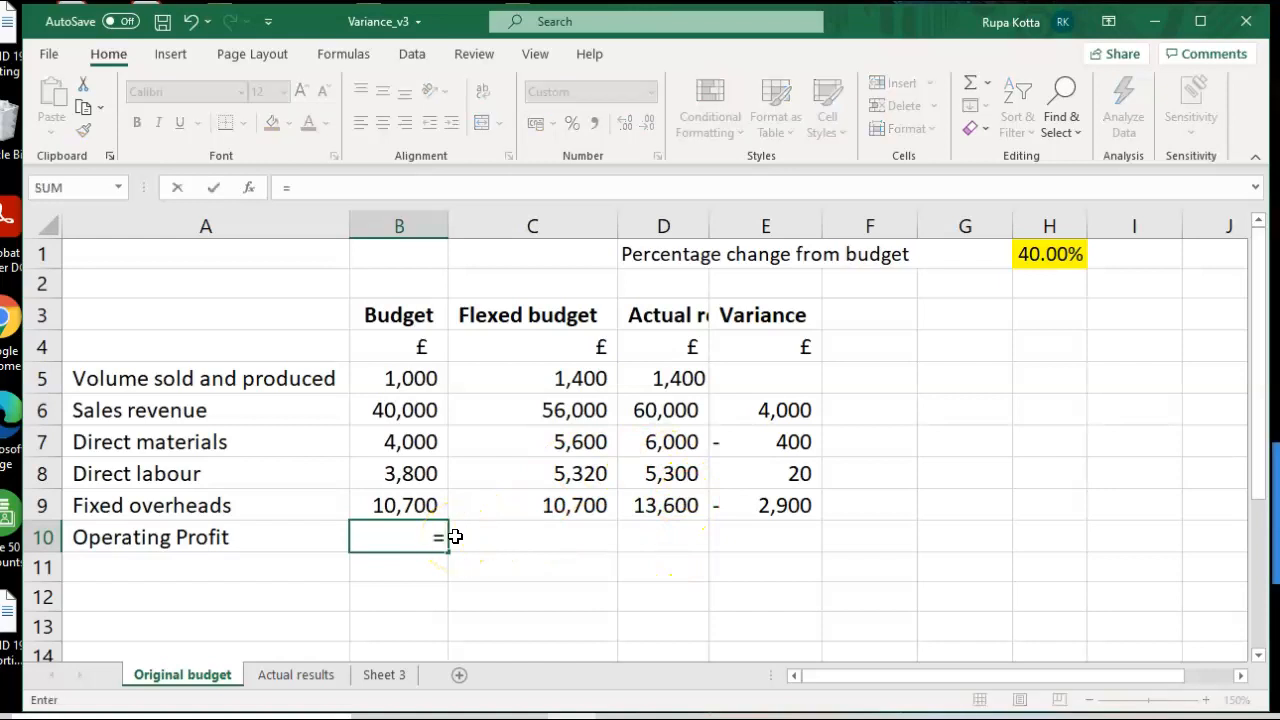
{"action": "left_click", "coordinate": [409, 411]}
{"action": "type", "text": "-"}
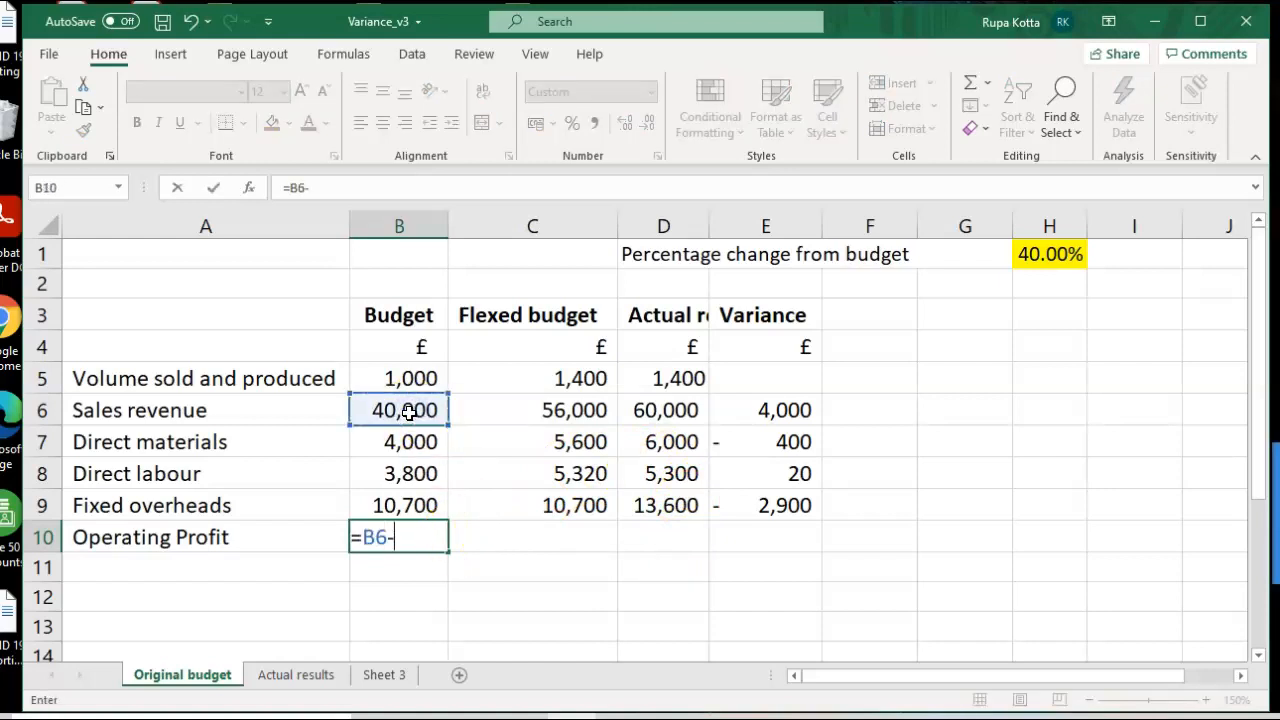
{"action": "type", "text": "Sum"}
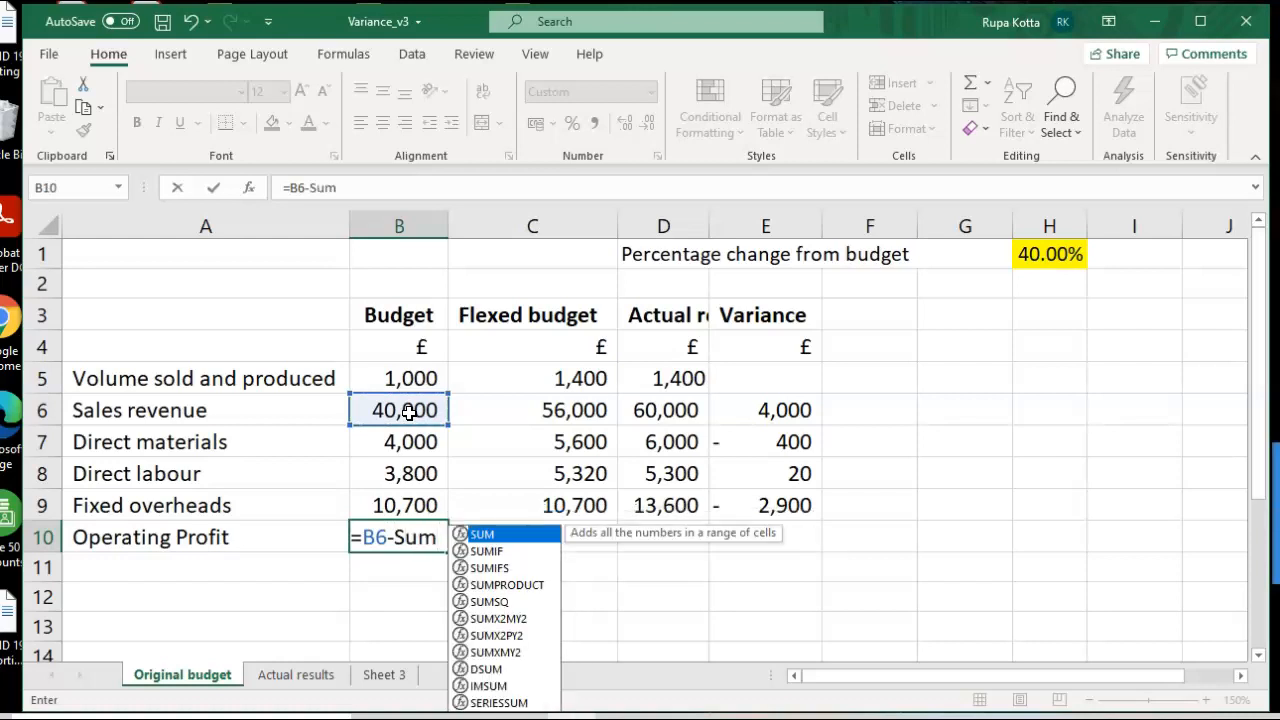
{"action": "type", "text": "("}
{"action": "left_click_drag", "start_coordinate": [404, 444], "coordinate": [404, 490]}
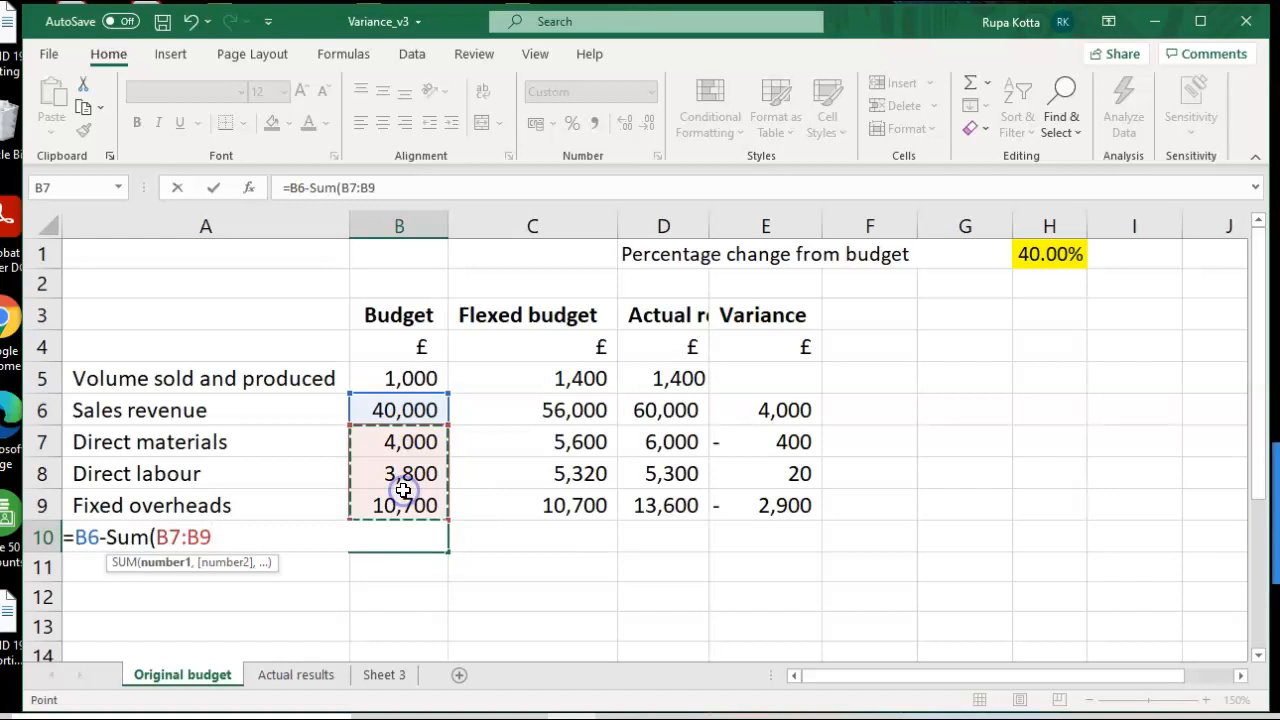
{"action": "type", "text": ")"}
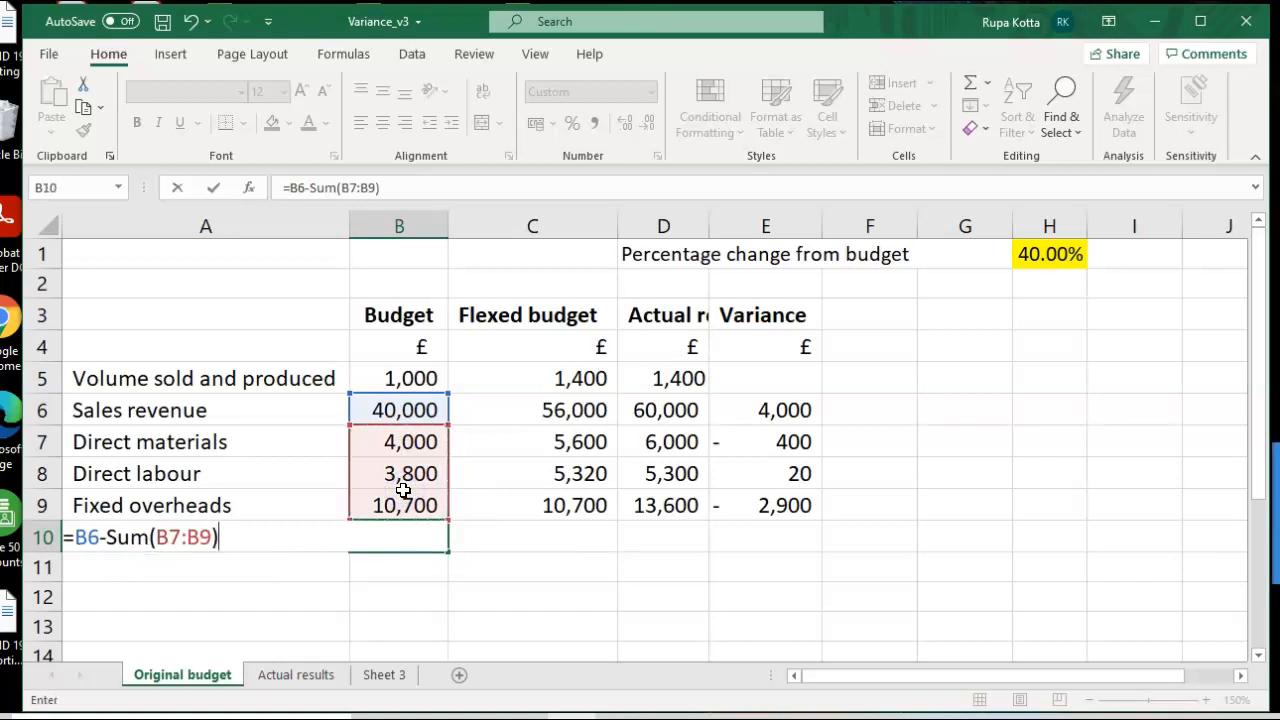
{"action": "key", "text": "Return"}
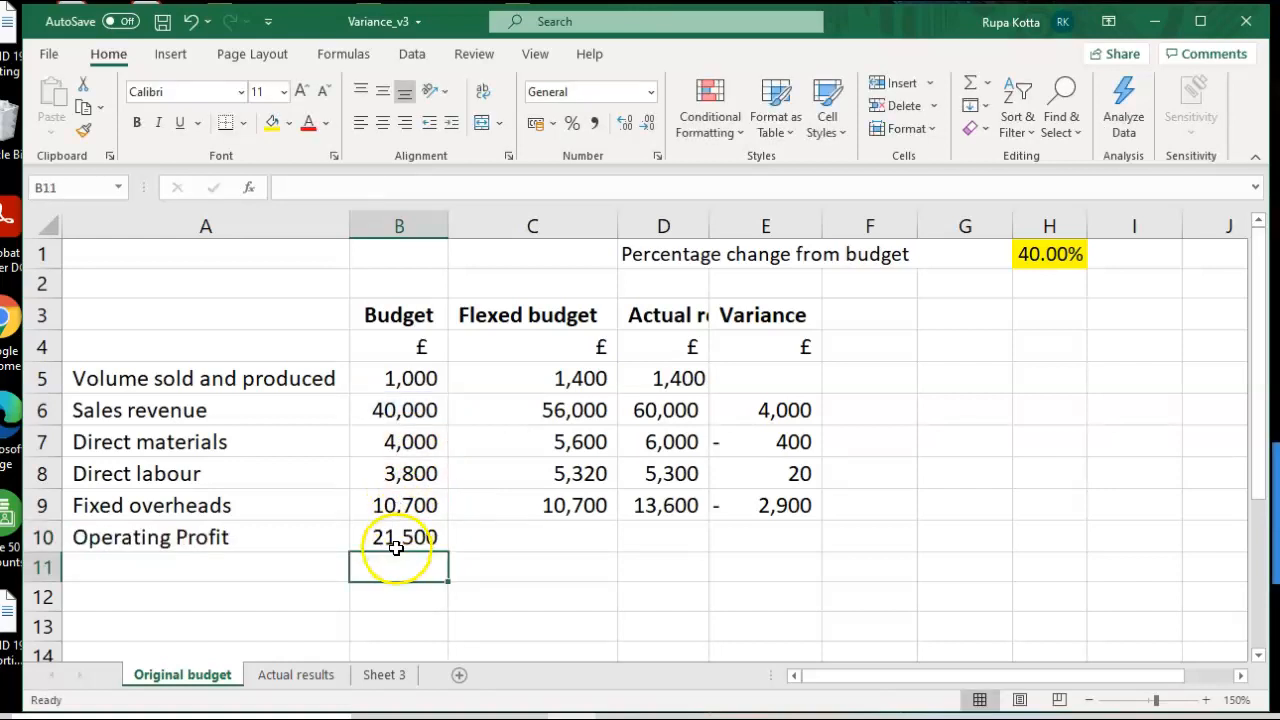
Review the operating profit formula in B10 and fill it across to D10 for the flexed budget and actual results.
{"action": "left_click", "coordinate": [397, 545]}
{"action": "double_click", "coordinate": [408, 537]}
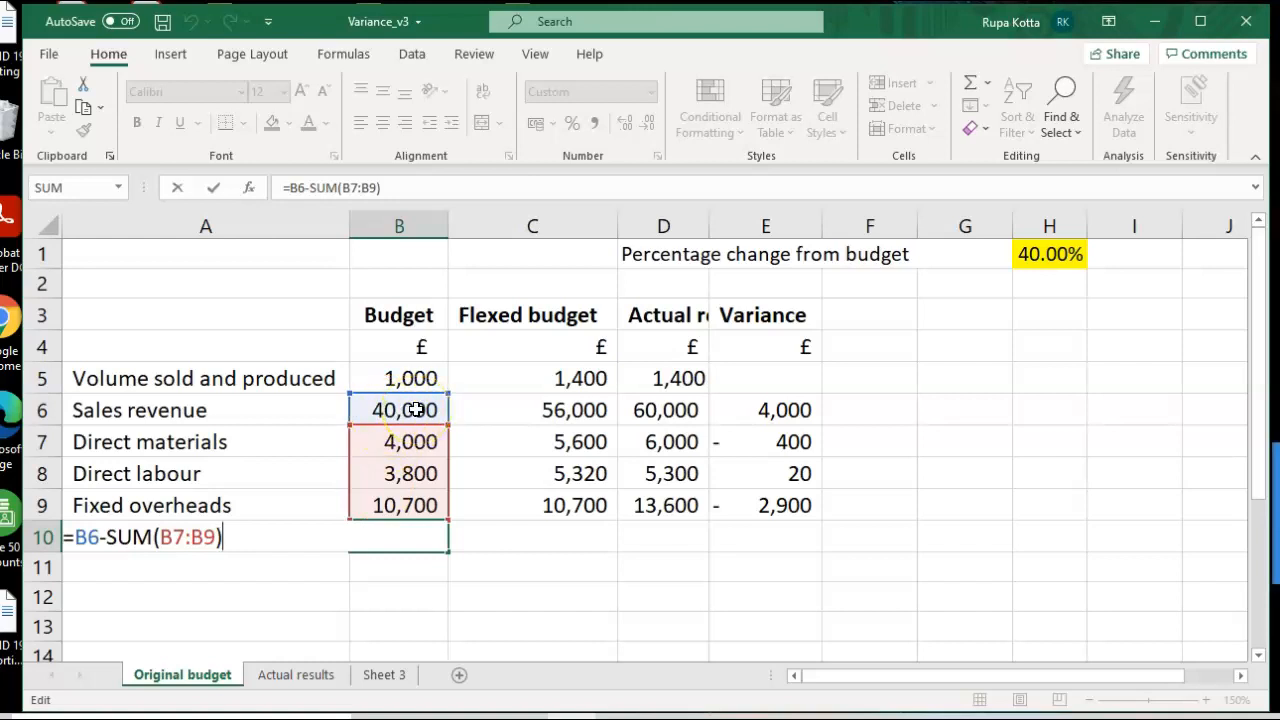
{"action": "key", "text": "Return"}
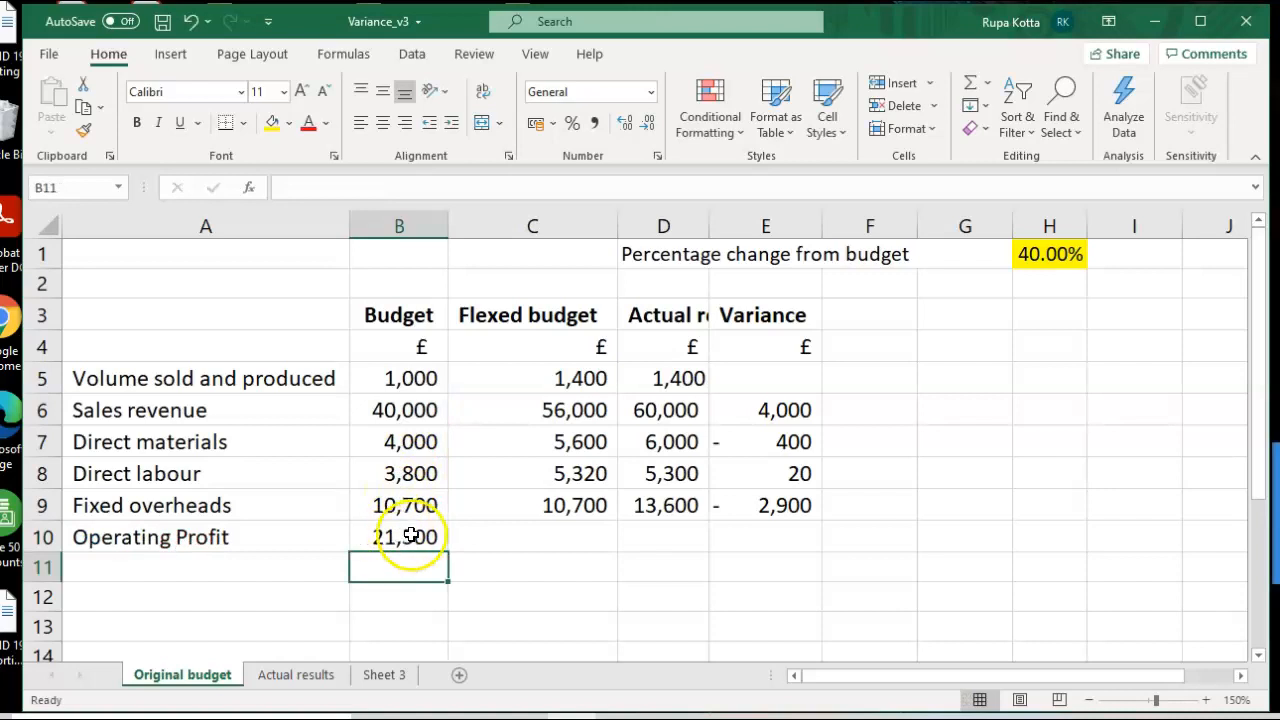
{"action": "left_click", "coordinate": [400, 537]}
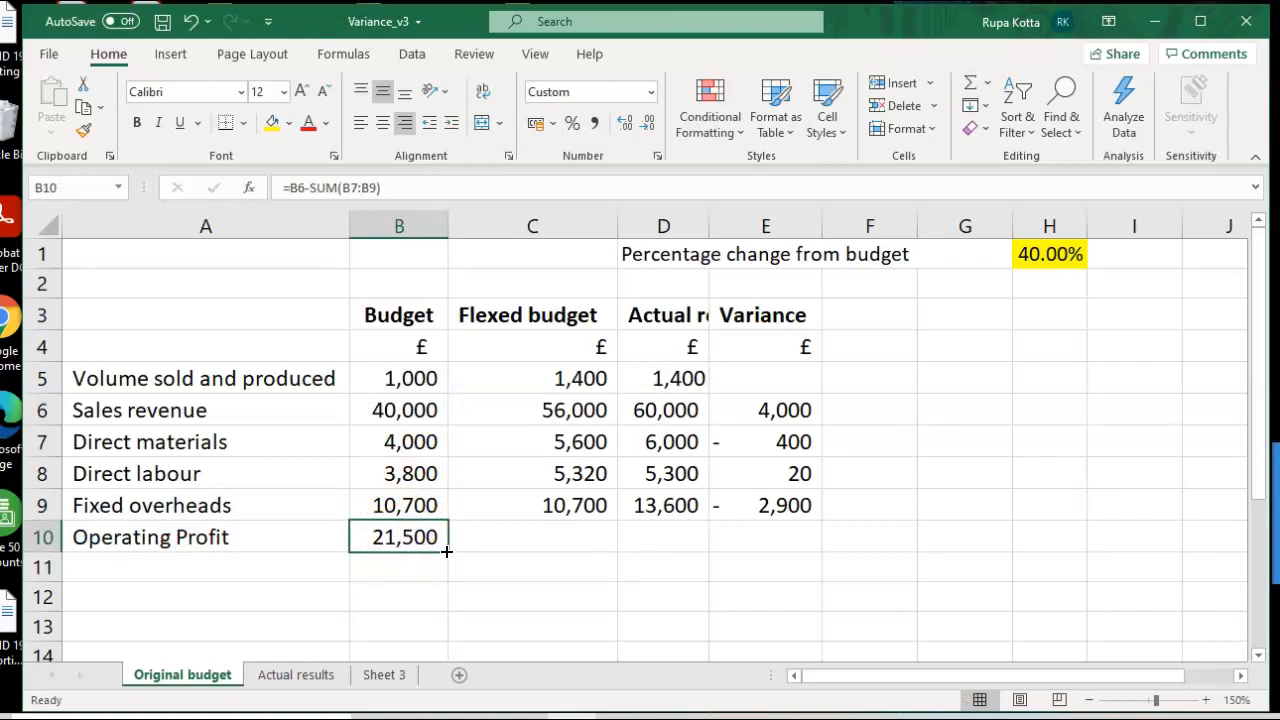
{"action": "left_click_drag", "start_coordinate": [446, 550], "coordinate": [688, 540]}
{"action": "left_click", "coordinate": [605, 596]}
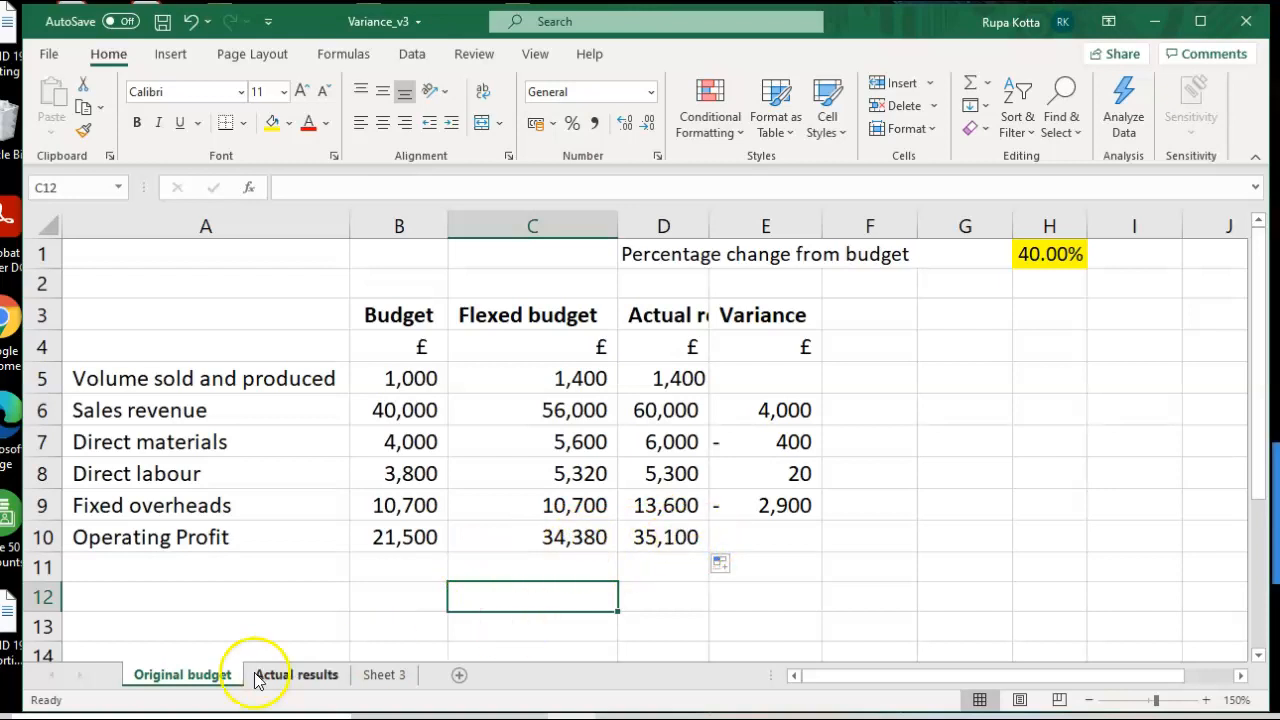
Check the overall variance instruction on Sheet 3 and total the variances in E10 of Original budget with =SUM(E6:E9).
{"action": "left_click", "coordinate": [376, 675]}
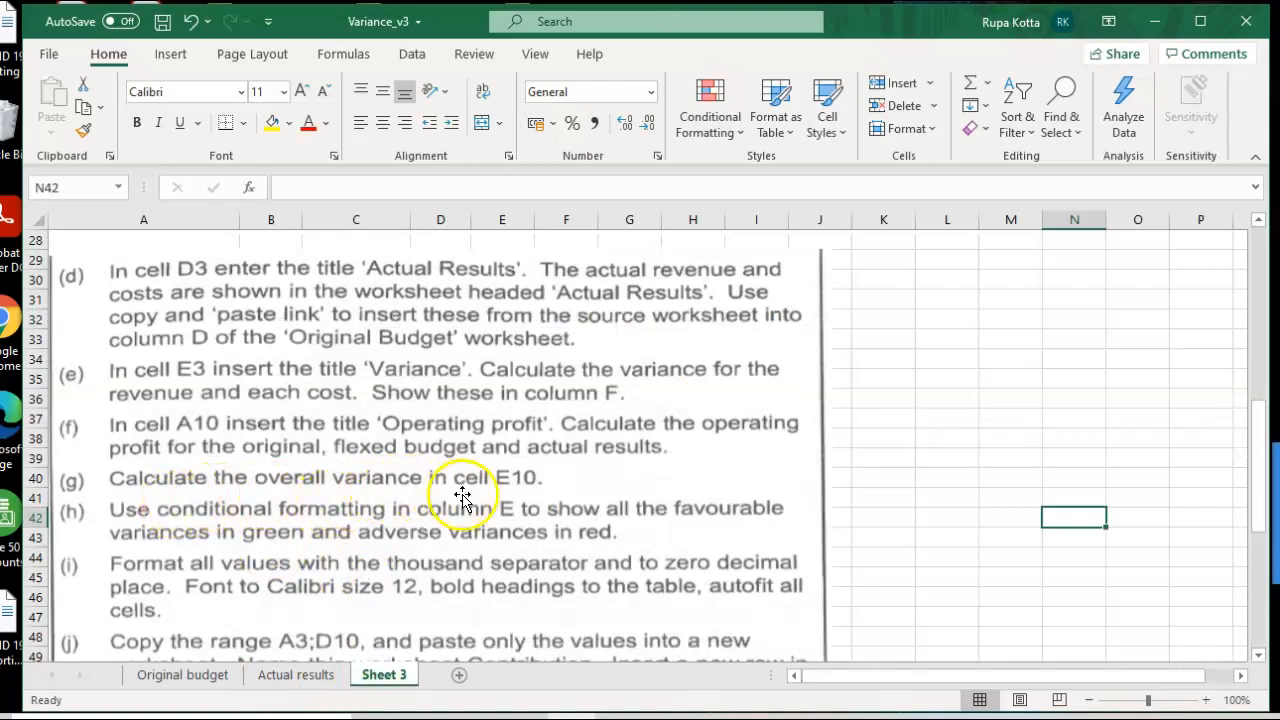
{"action": "left_click", "coordinate": [211, 673]}
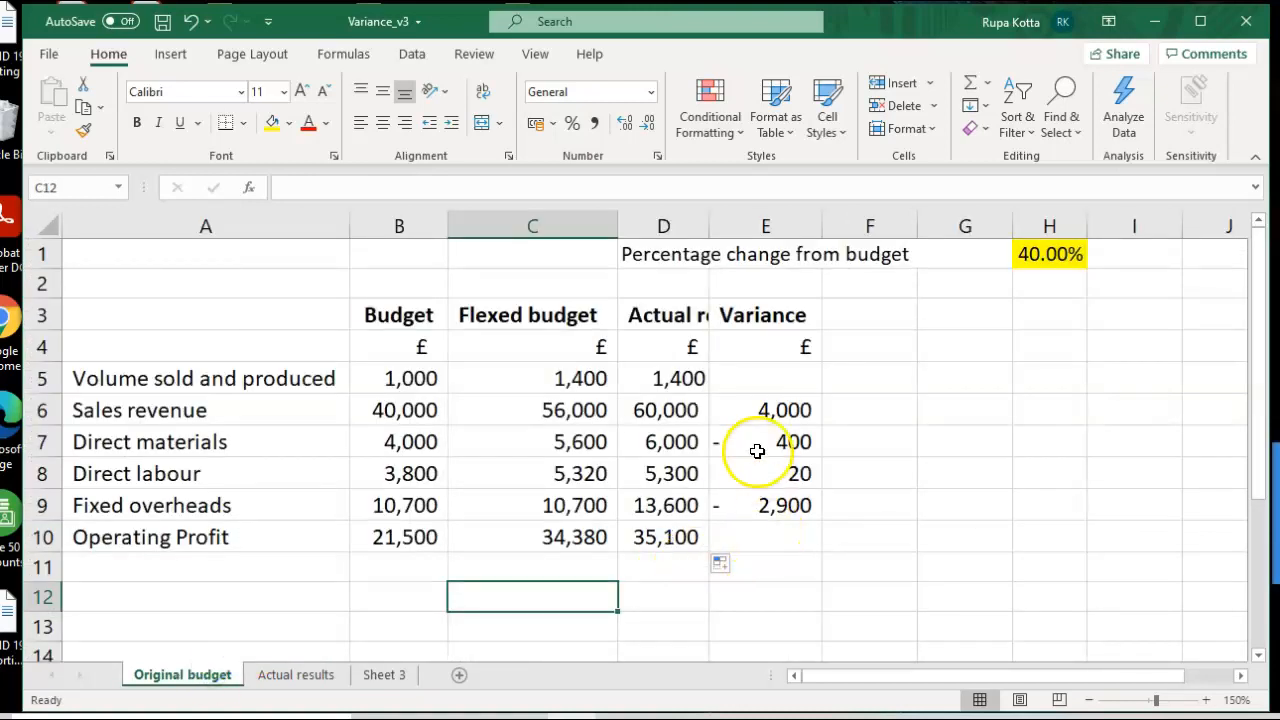
{"action": "left_click", "coordinate": [758, 531]}
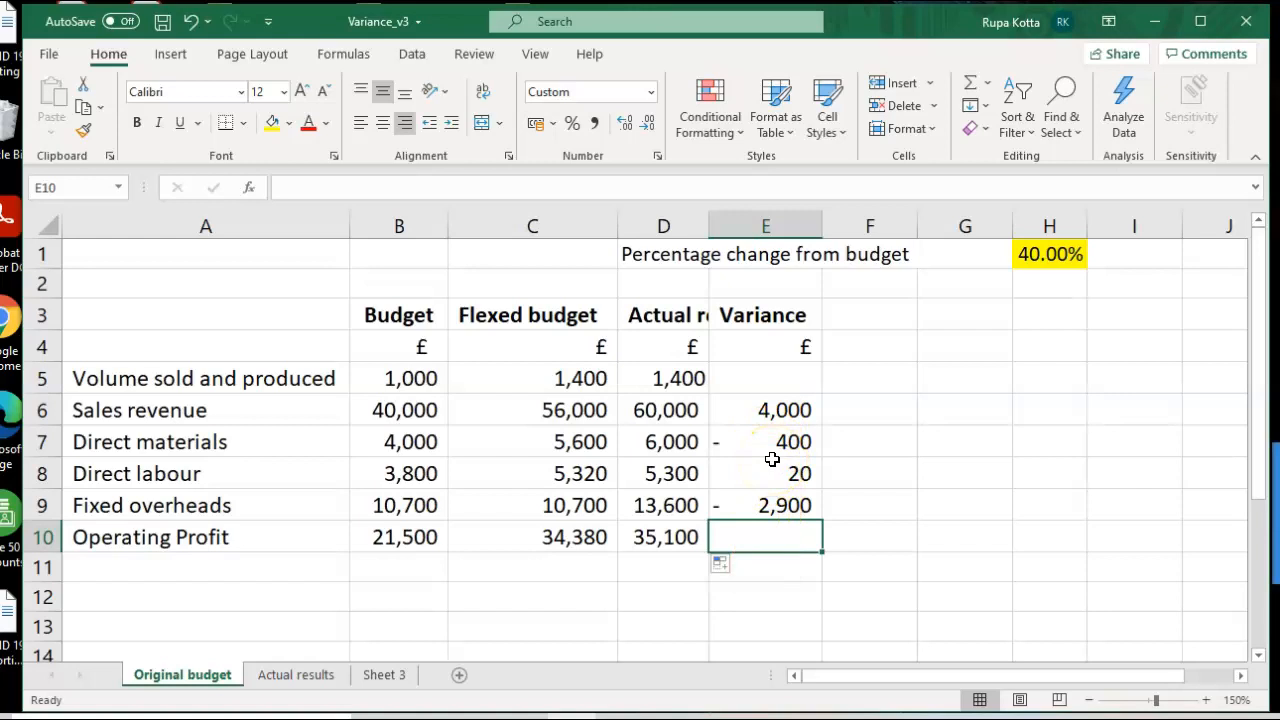
{"action": "type", "text": "=sum("}
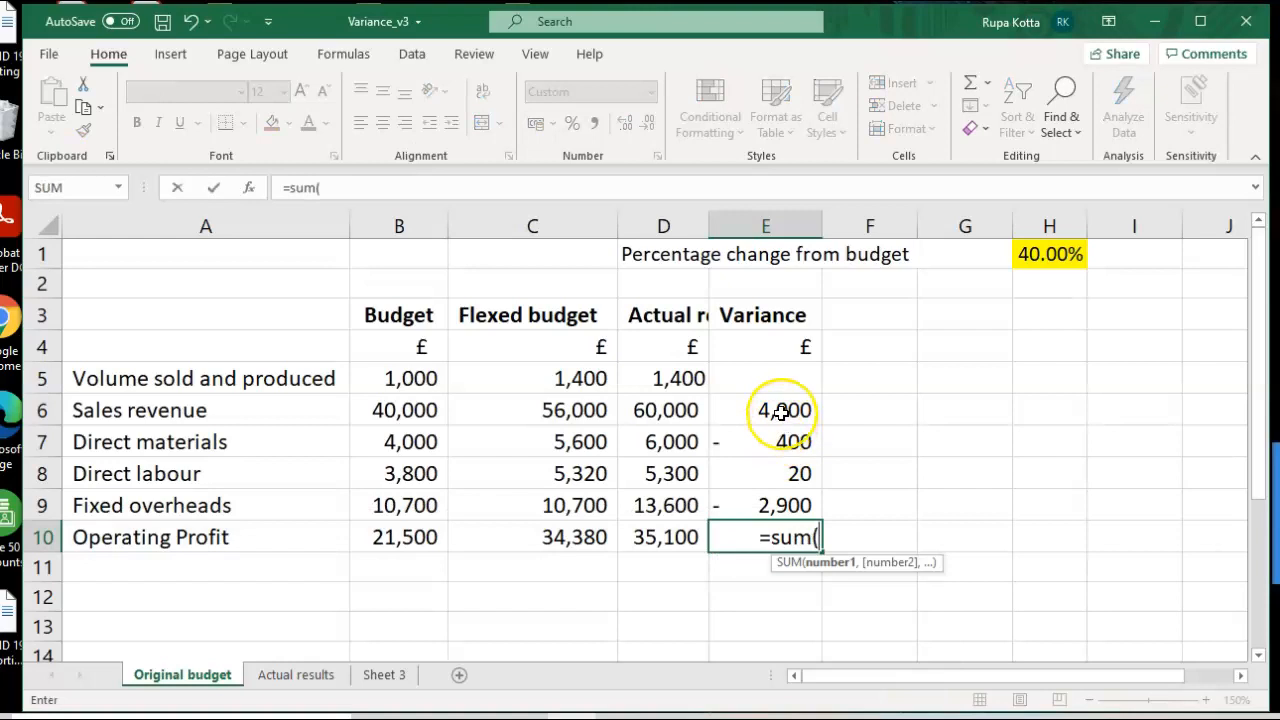
{"action": "left_click", "coordinate": [780, 412]}
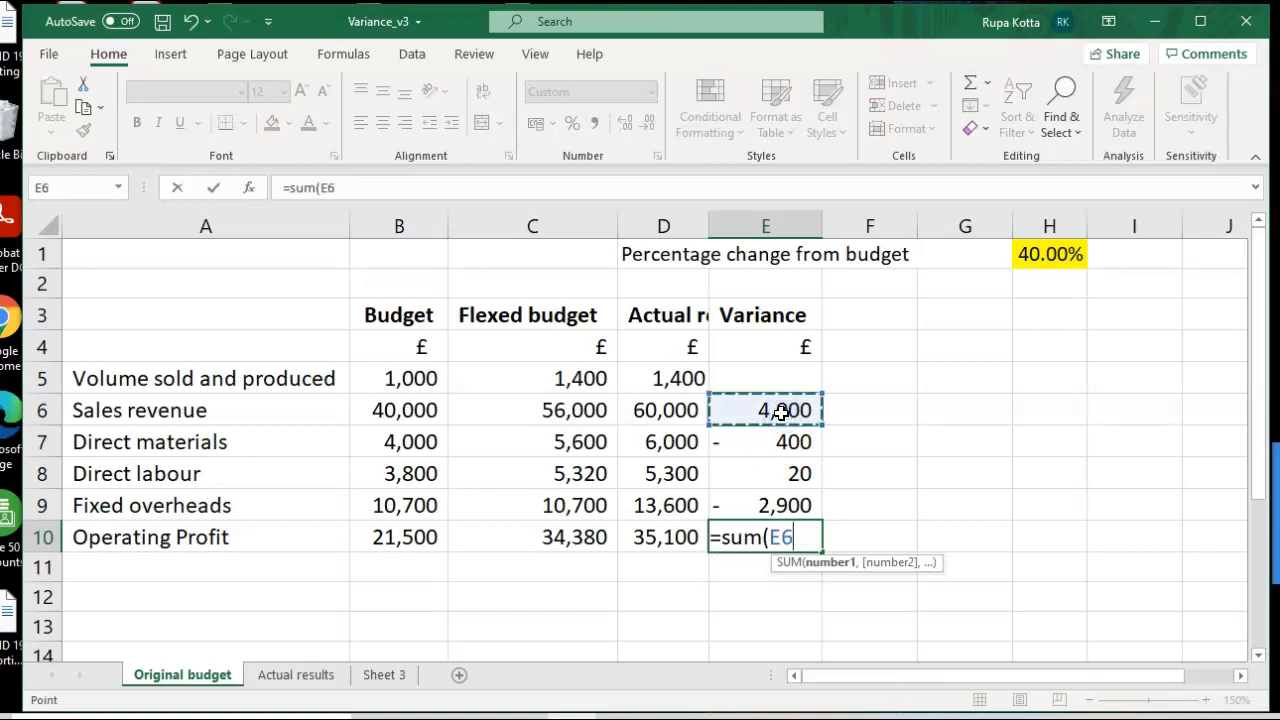
{"action": "key", "text": "F8"}
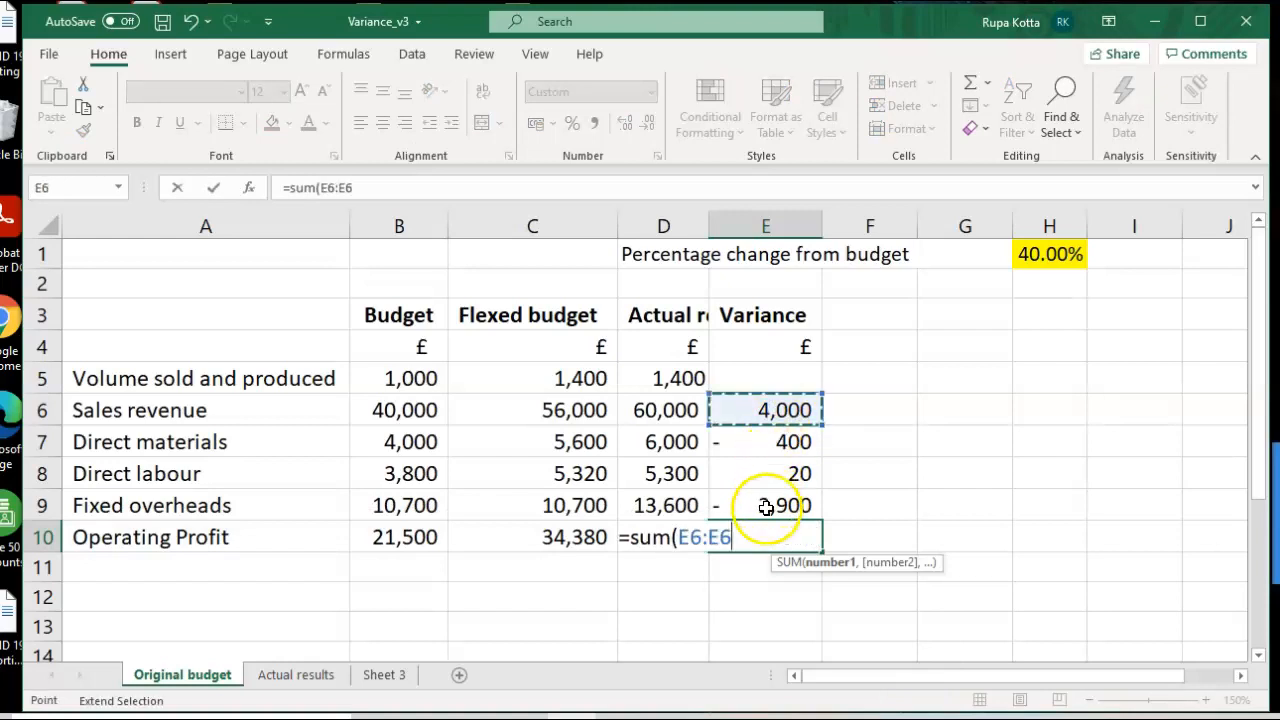
{"action": "left_click", "coordinate": [766, 507]}
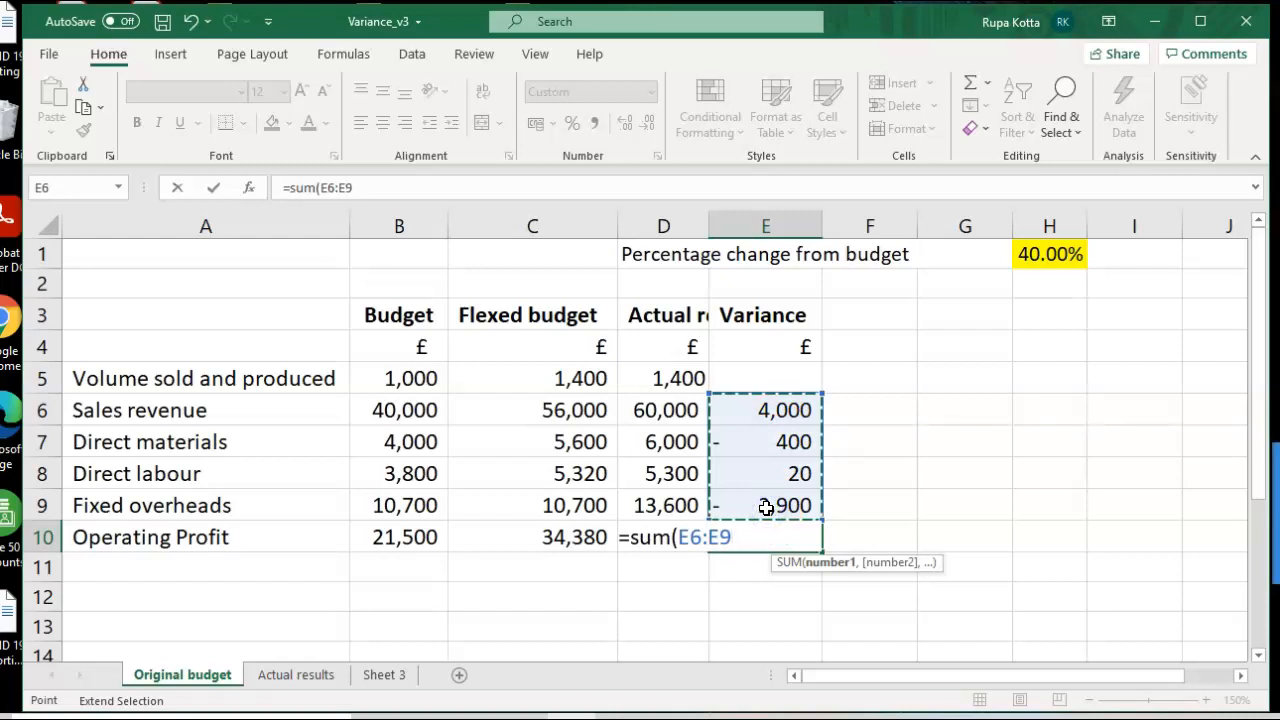
{"action": "type", "text": ")"}
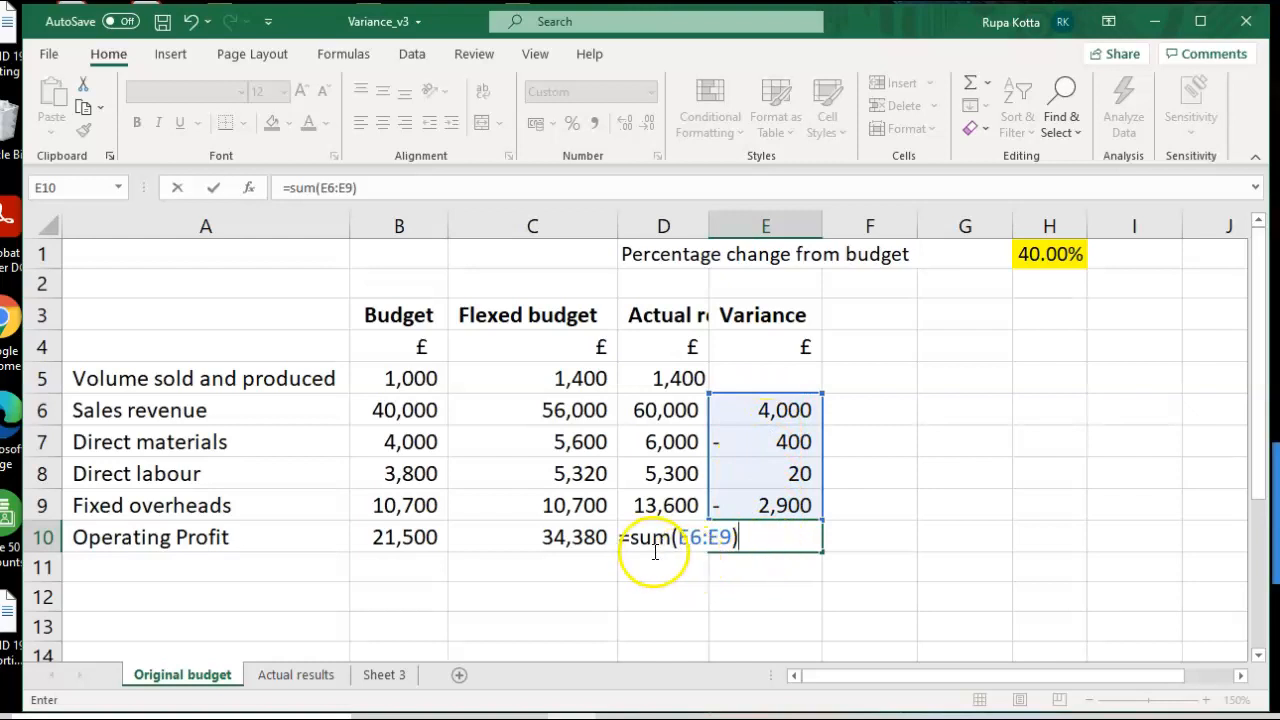
{"action": "key", "text": "Return"}
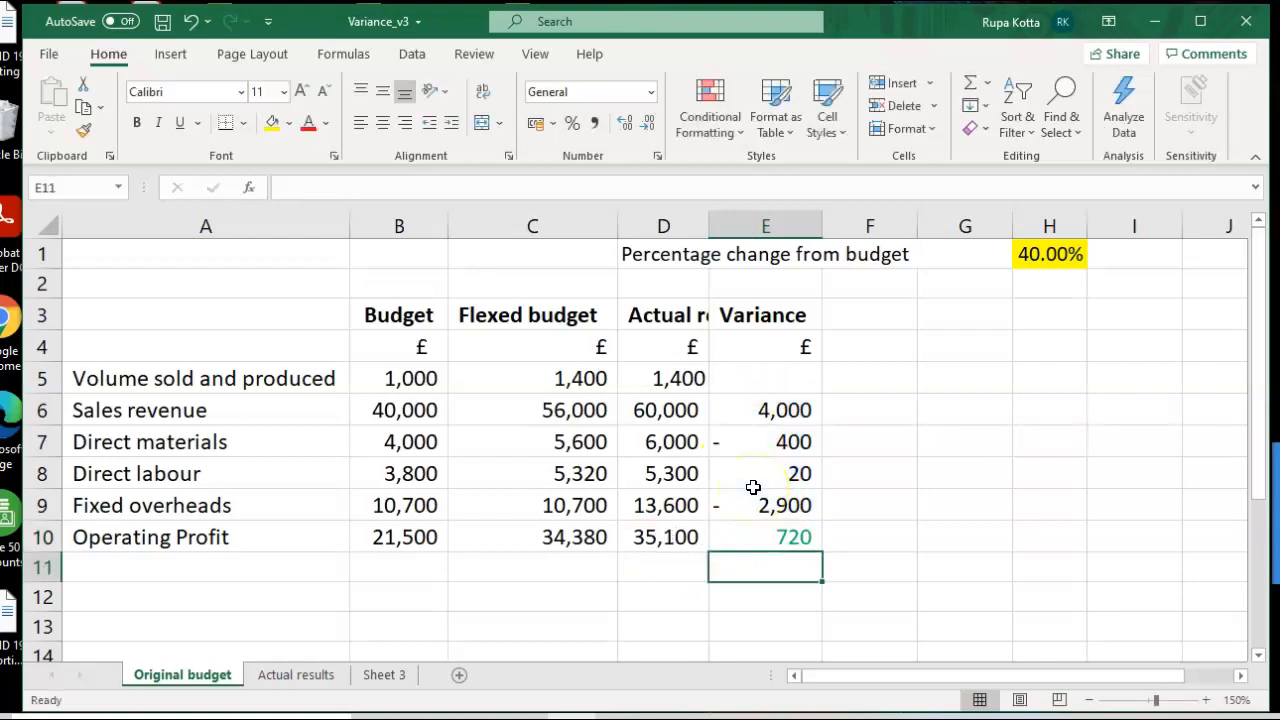
Clear the conditional formatting rules from the overall variance cell E10 only and recheck its formula.
{"action": "left_click", "coordinate": [766, 534]}
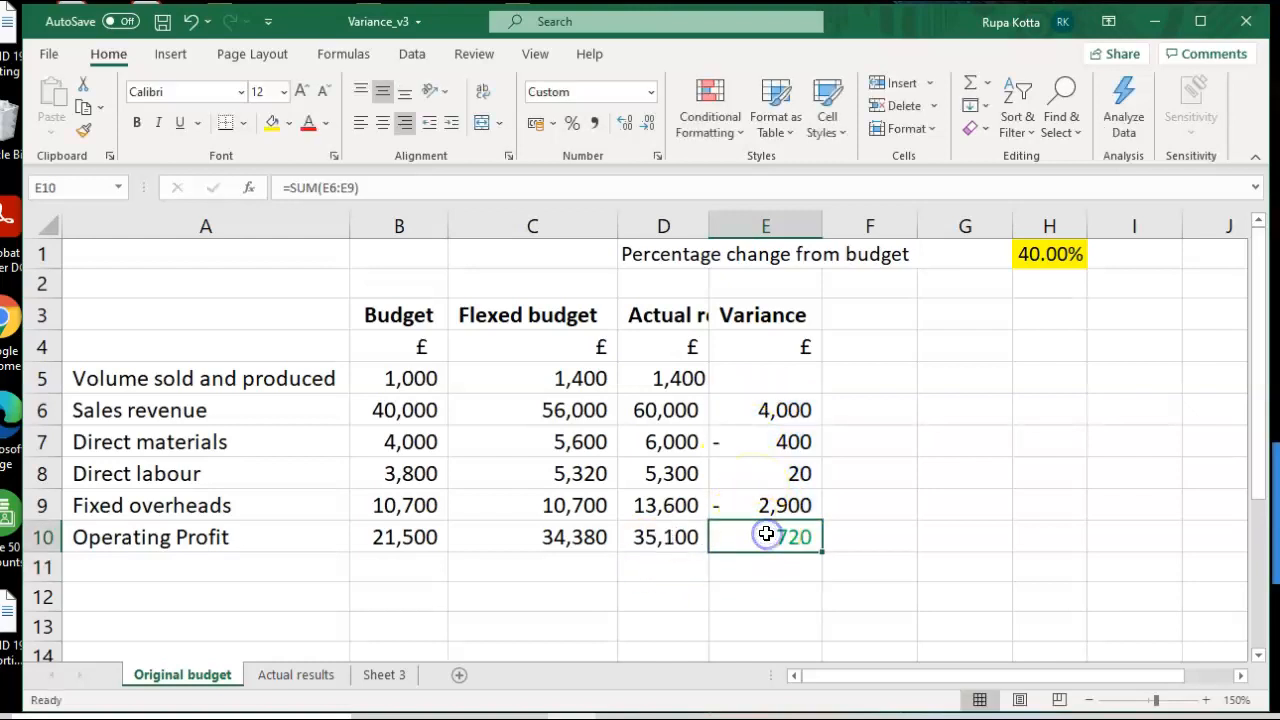
{"action": "left_click", "coordinate": [714, 131]}
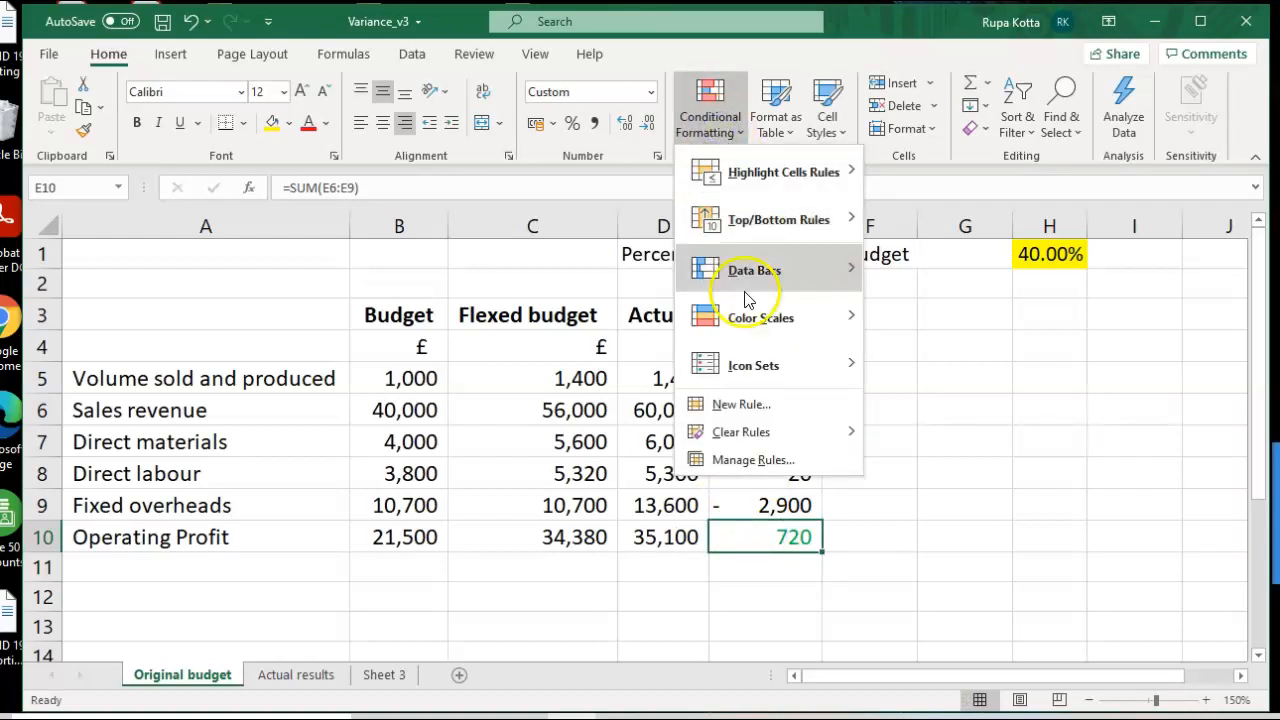
{"action": "mouse_move", "coordinate": [818, 432]}
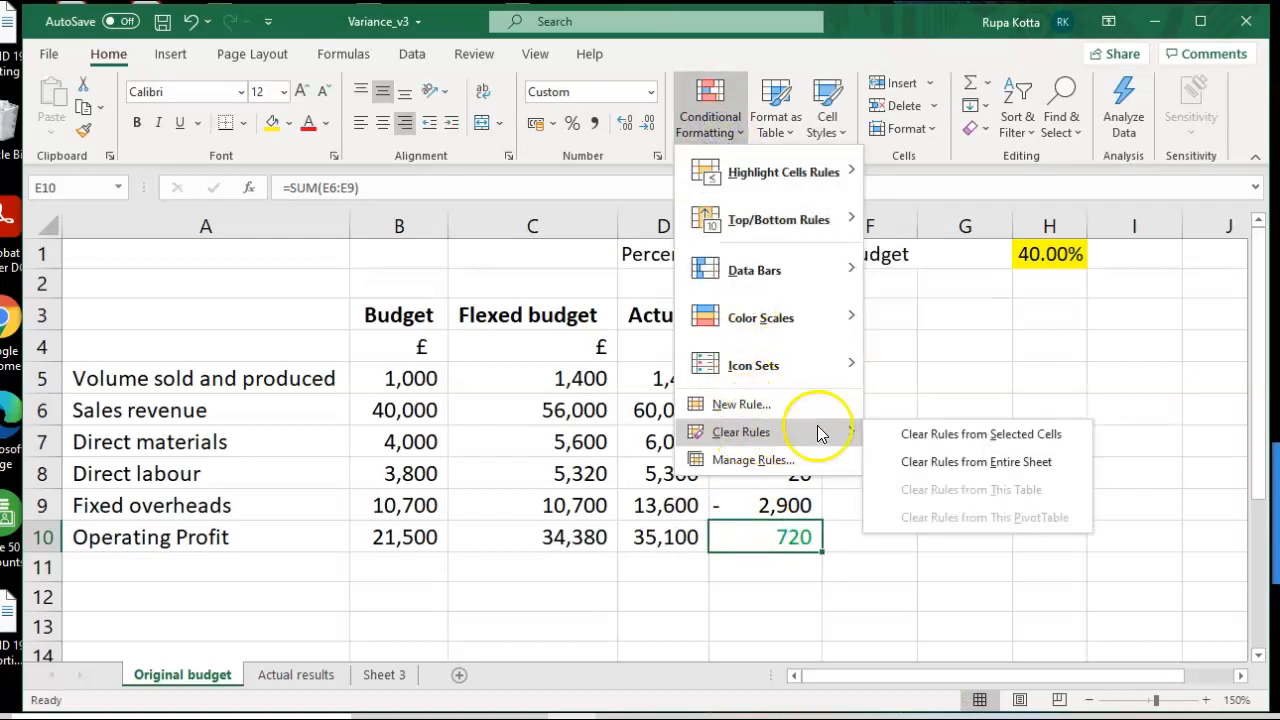
{"action": "left_click", "coordinate": [920, 440]}
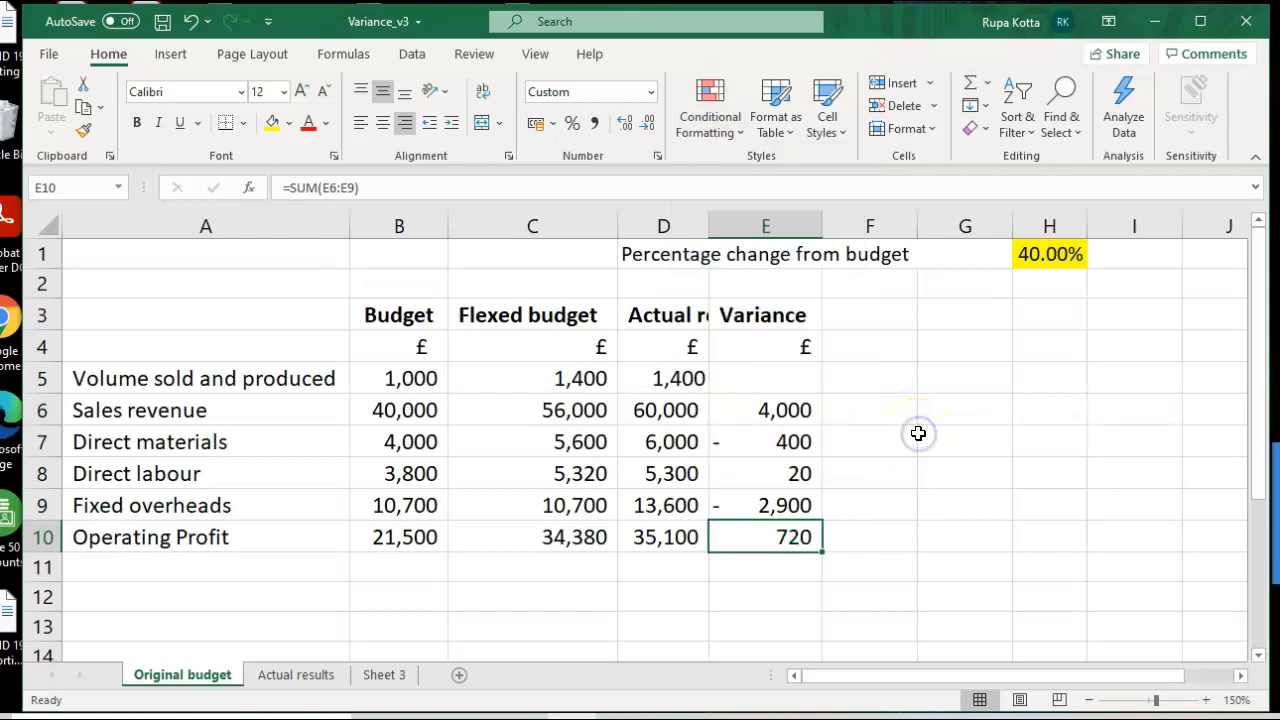
{"action": "left_click", "coordinate": [1053, 476]}
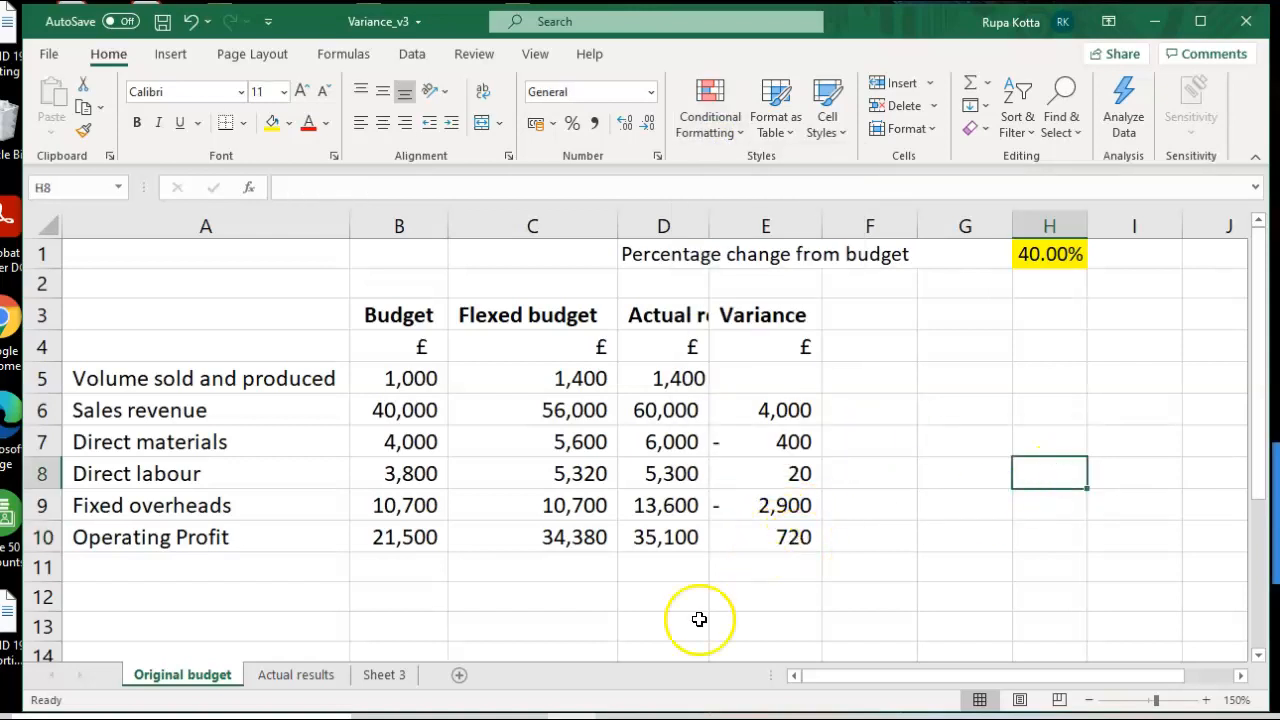
{"action": "double_click", "coordinate": [766, 530]}
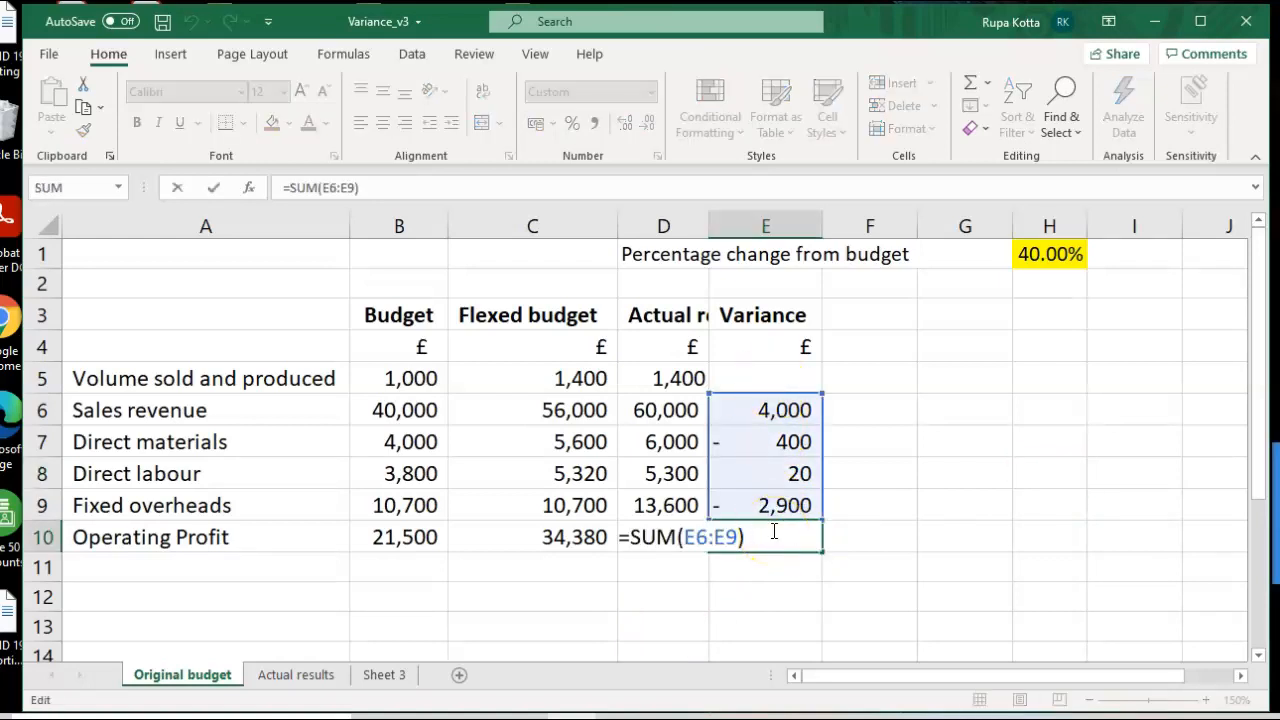
{"action": "key", "text": "Return"}
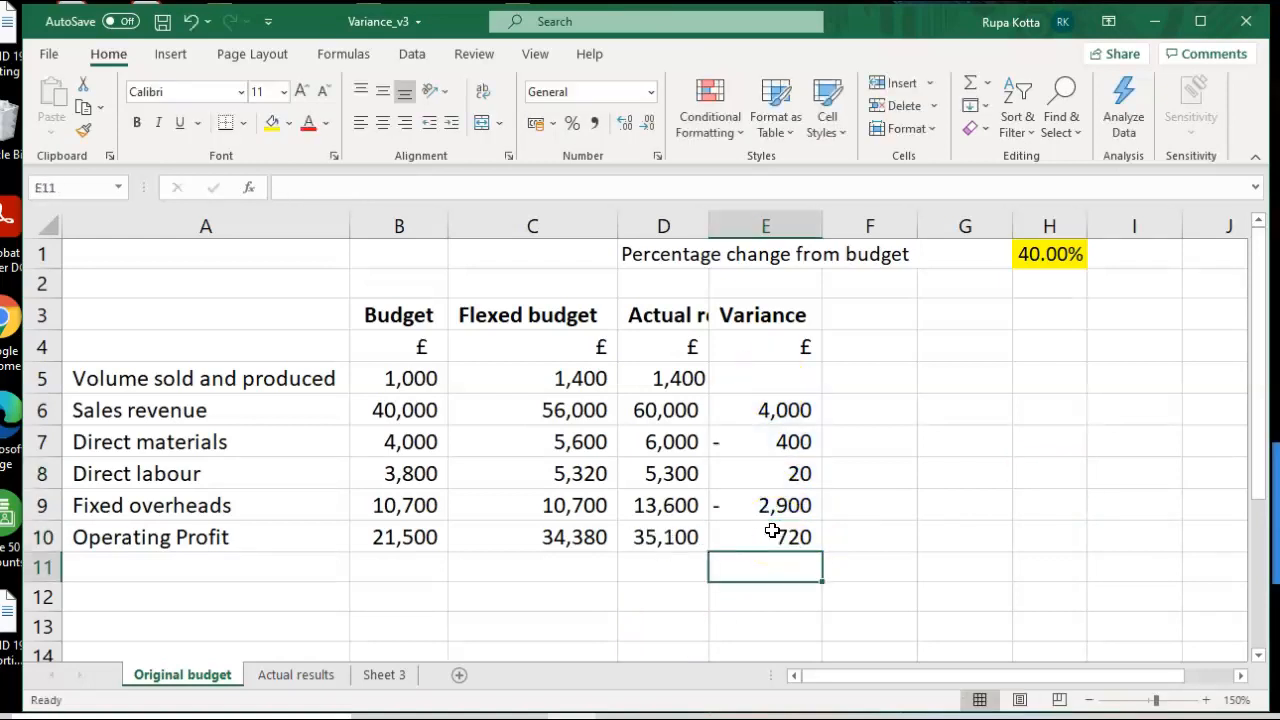
Check the conditional formatting instruction on Sheet 3 and start a rule on variances E6:E10 of Original budget for cell values less than 0.
{"action": "left_click", "coordinate": [372, 675]}
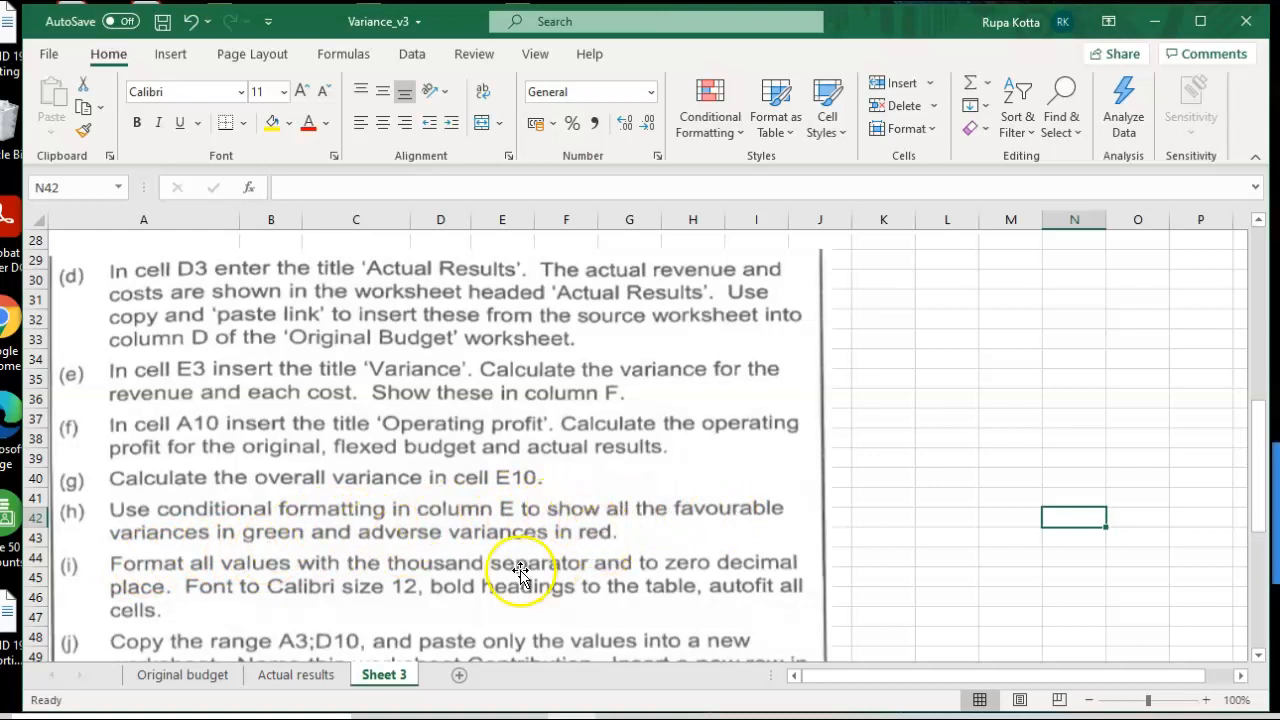
{"action": "left_click", "coordinate": [190, 676]}
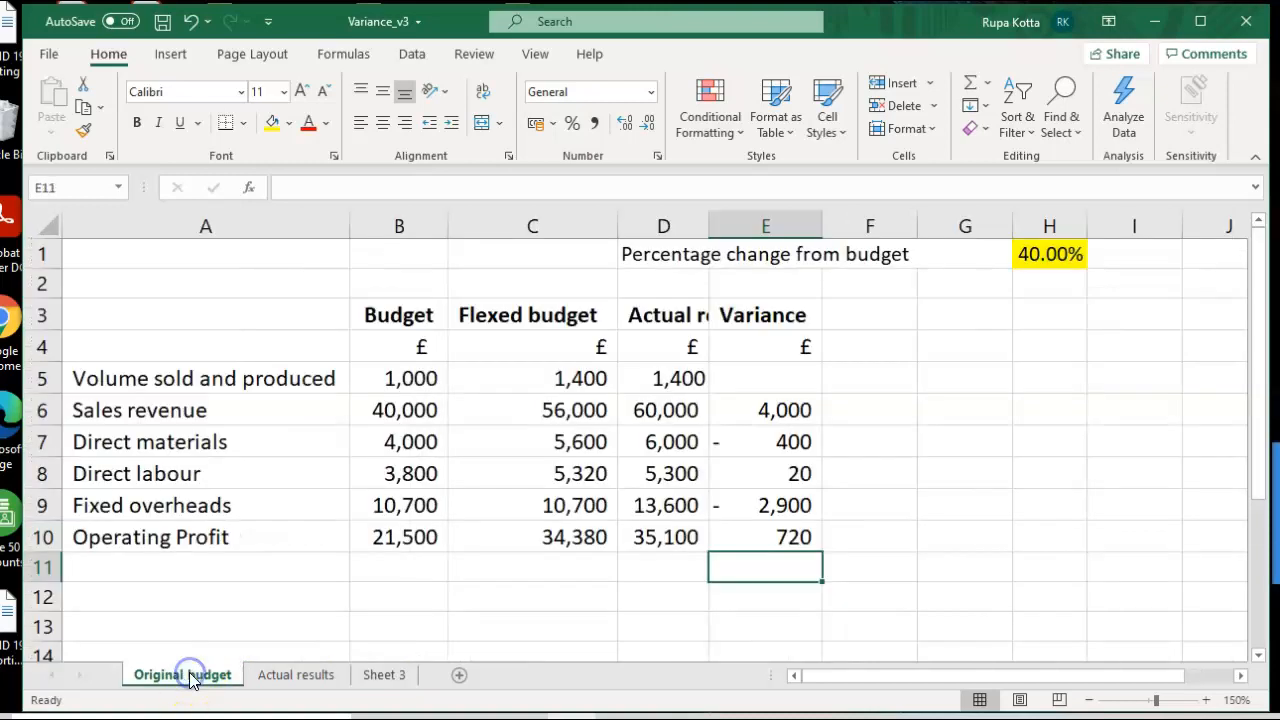
{"action": "left_click", "coordinate": [750, 408]}
{"action": "left_click_drag", "start_coordinate": [750, 408], "coordinate": [766, 531]}
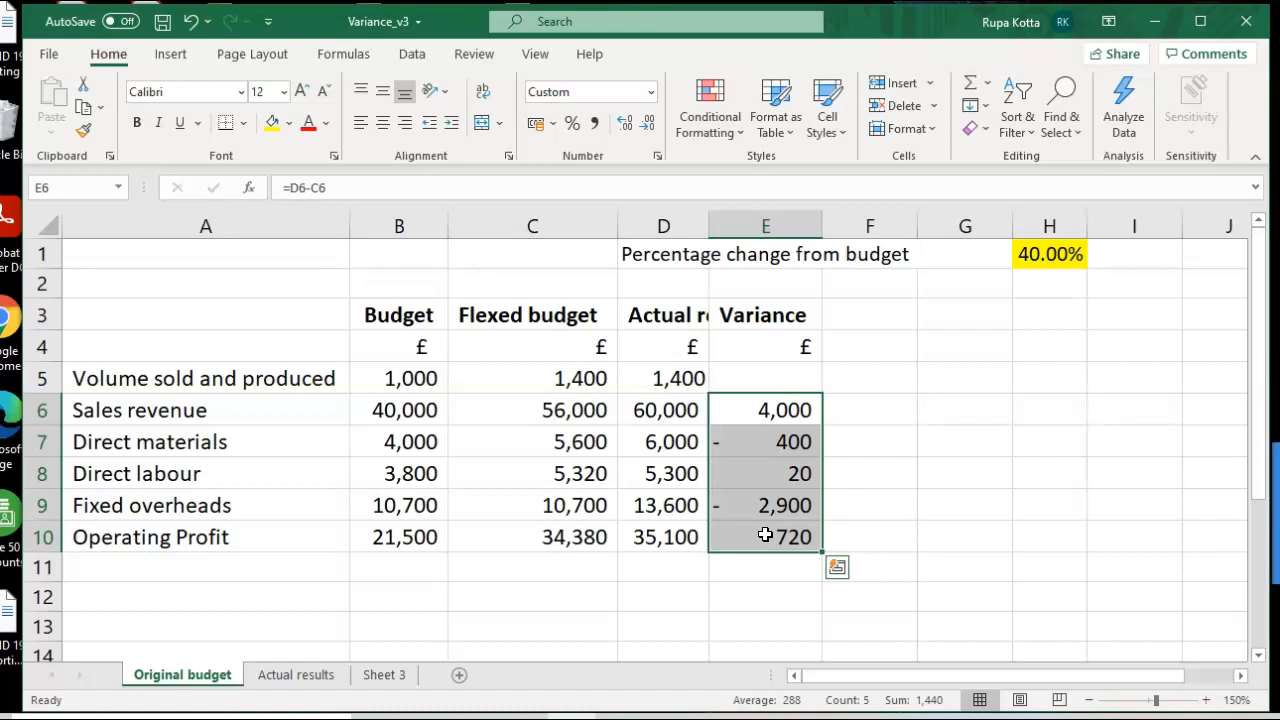
{"action": "left_click", "coordinate": [724, 128]}
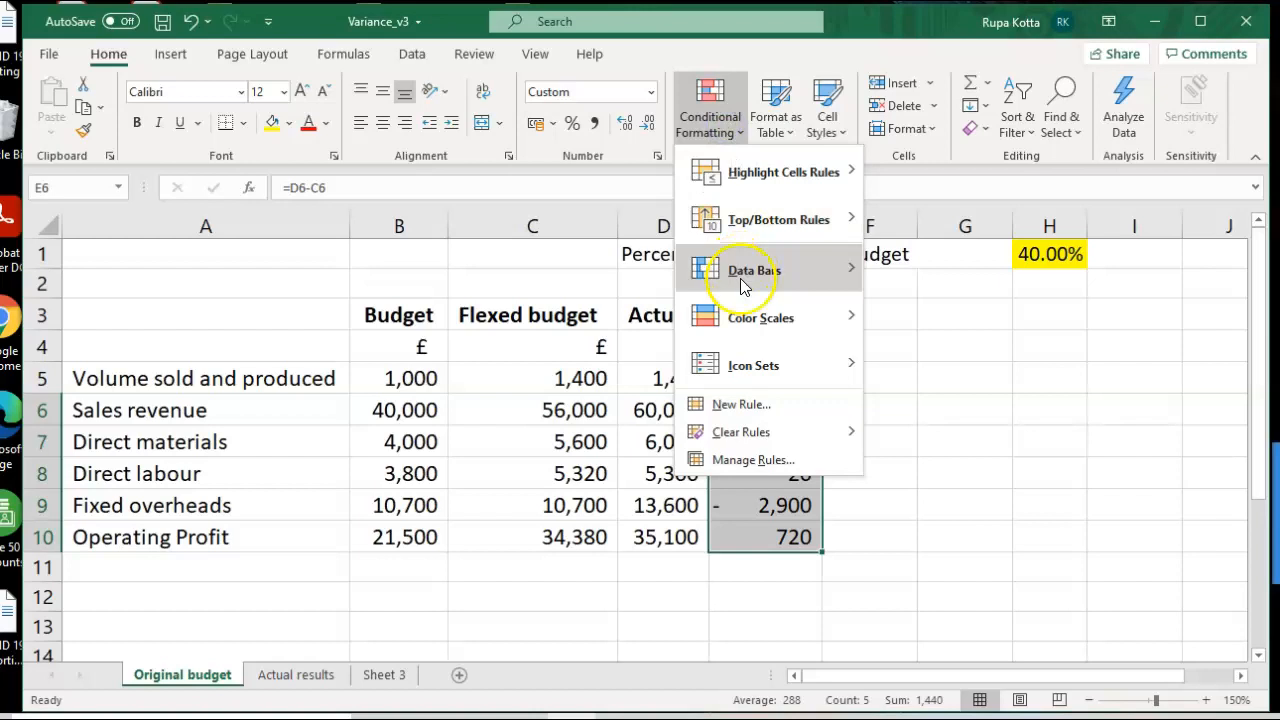
{"action": "left_click", "coordinate": [737, 404]}
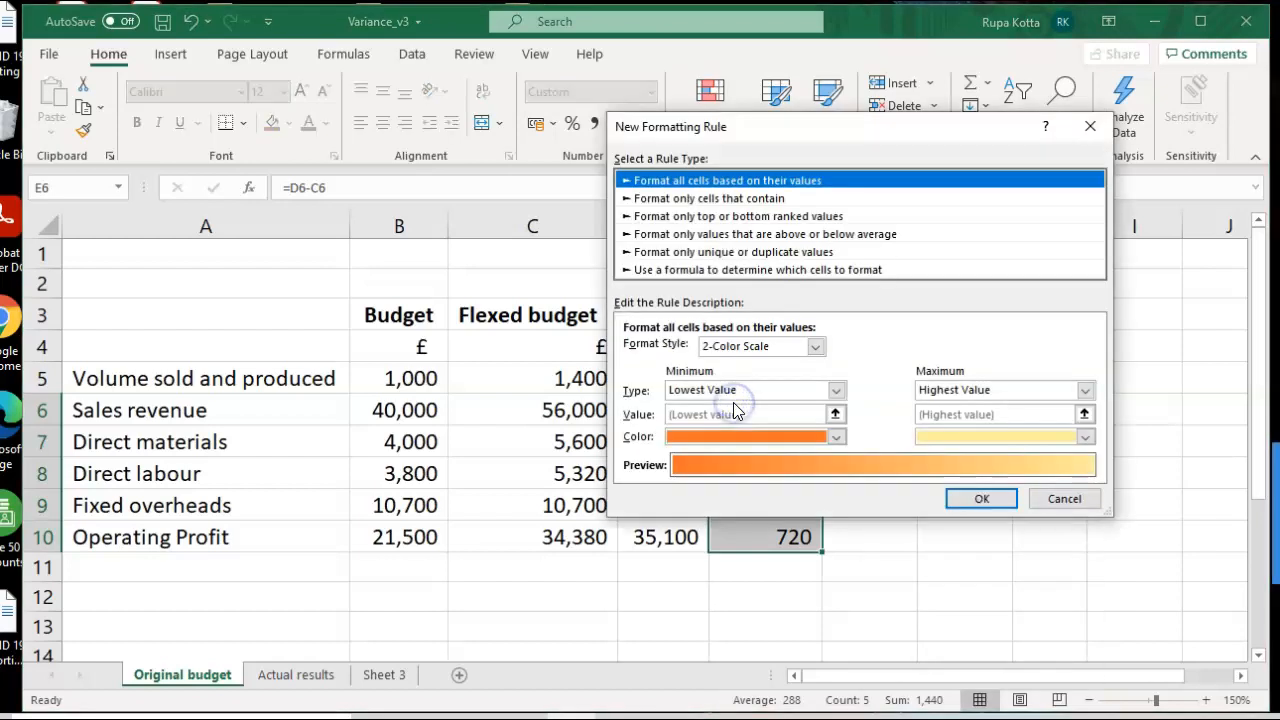
{"action": "left_click", "coordinate": [745, 199]}
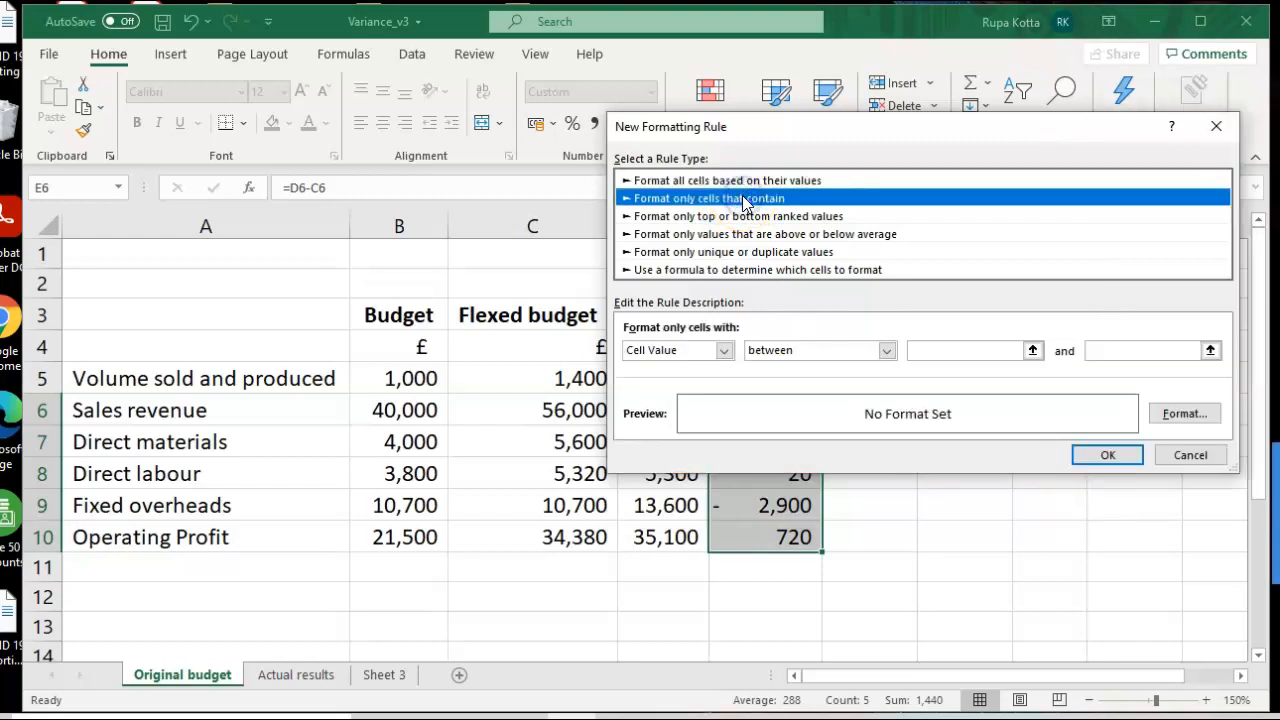
{"action": "left_click", "coordinate": [887, 351]}
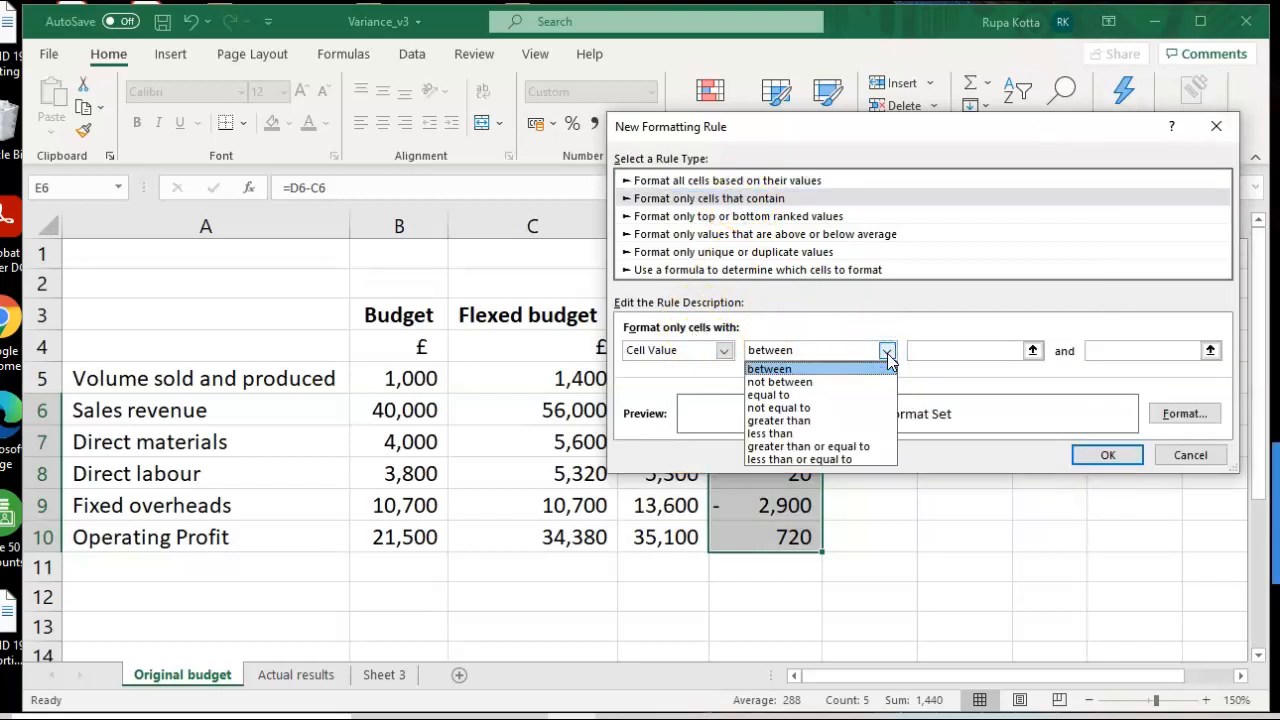
{"action": "left_click", "coordinate": [838, 433]}
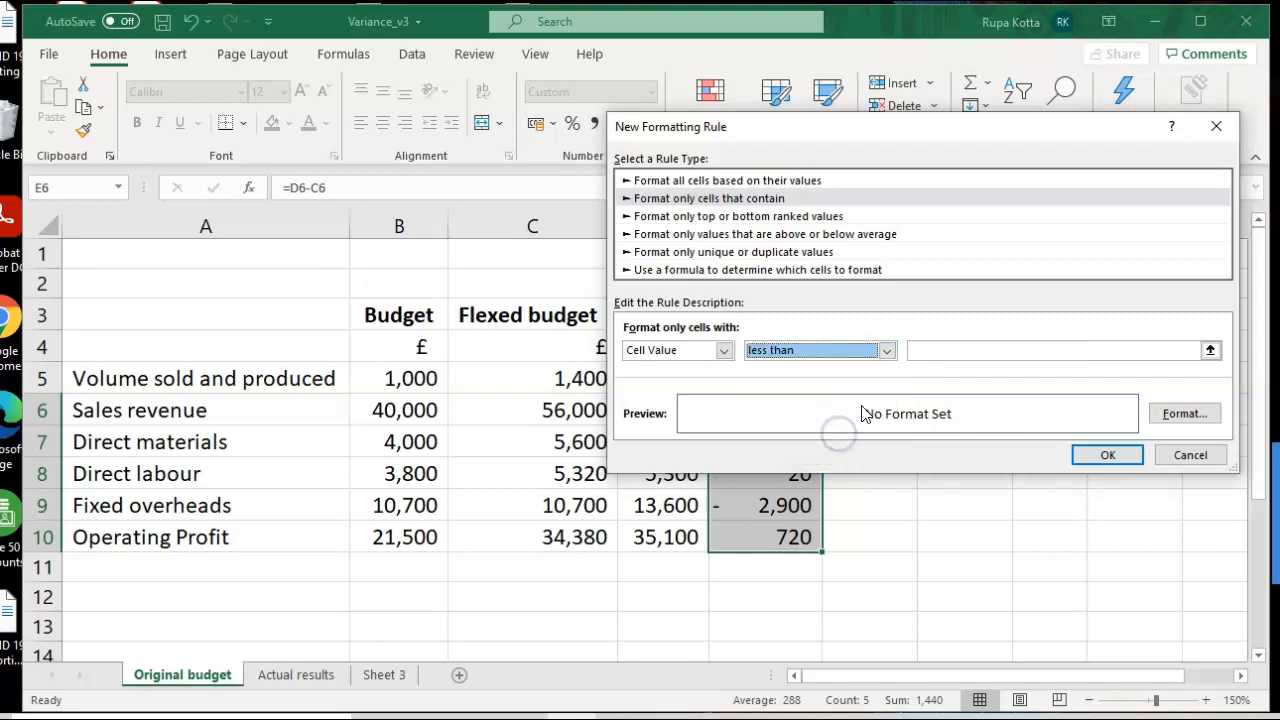
{"action": "left_click", "coordinate": [921, 355]}
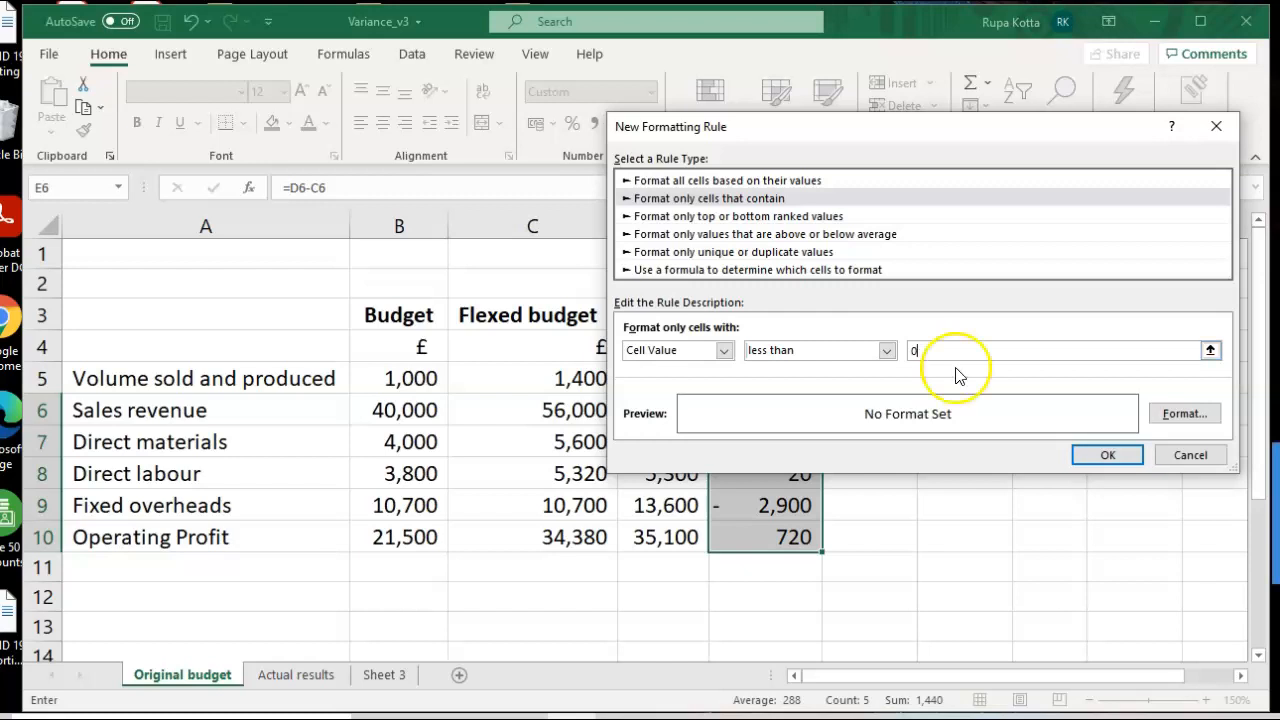
Give the less-than-0 rule a red font colour and apply it to the variances.
{"action": "left_click", "coordinate": [1177, 420]}
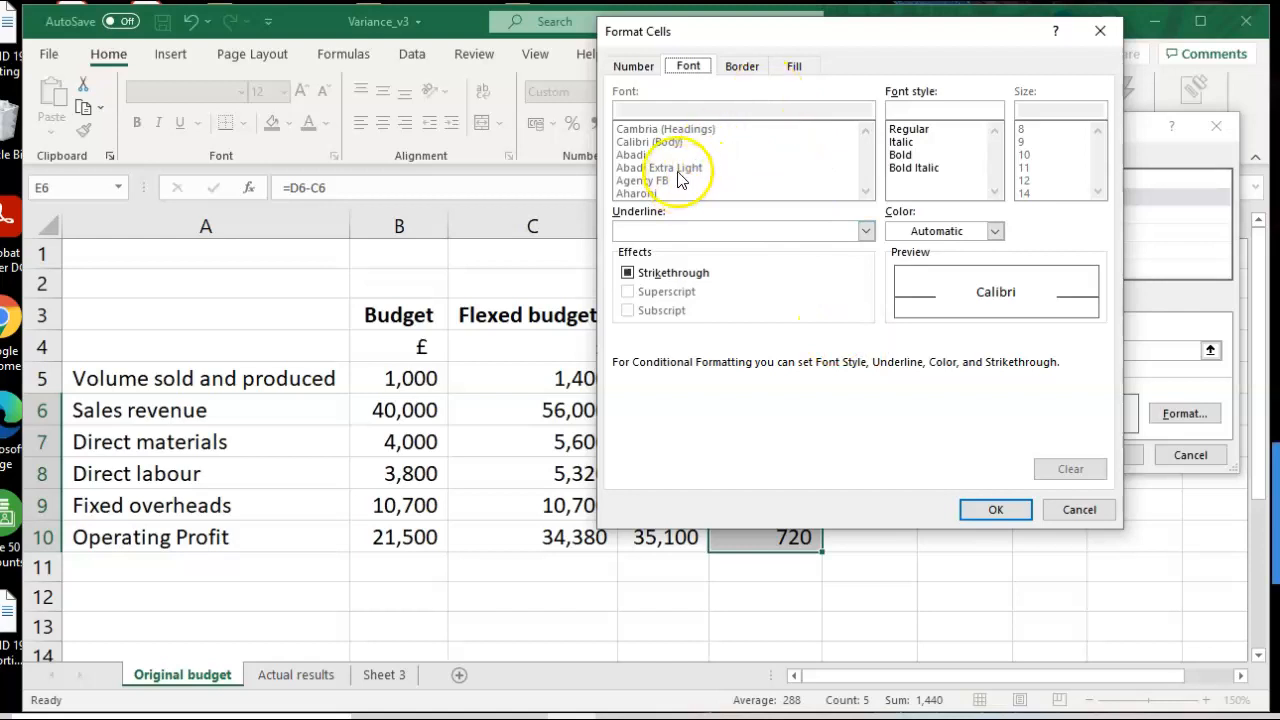
{"action": "left_click", "coordinate": [995, 231]}
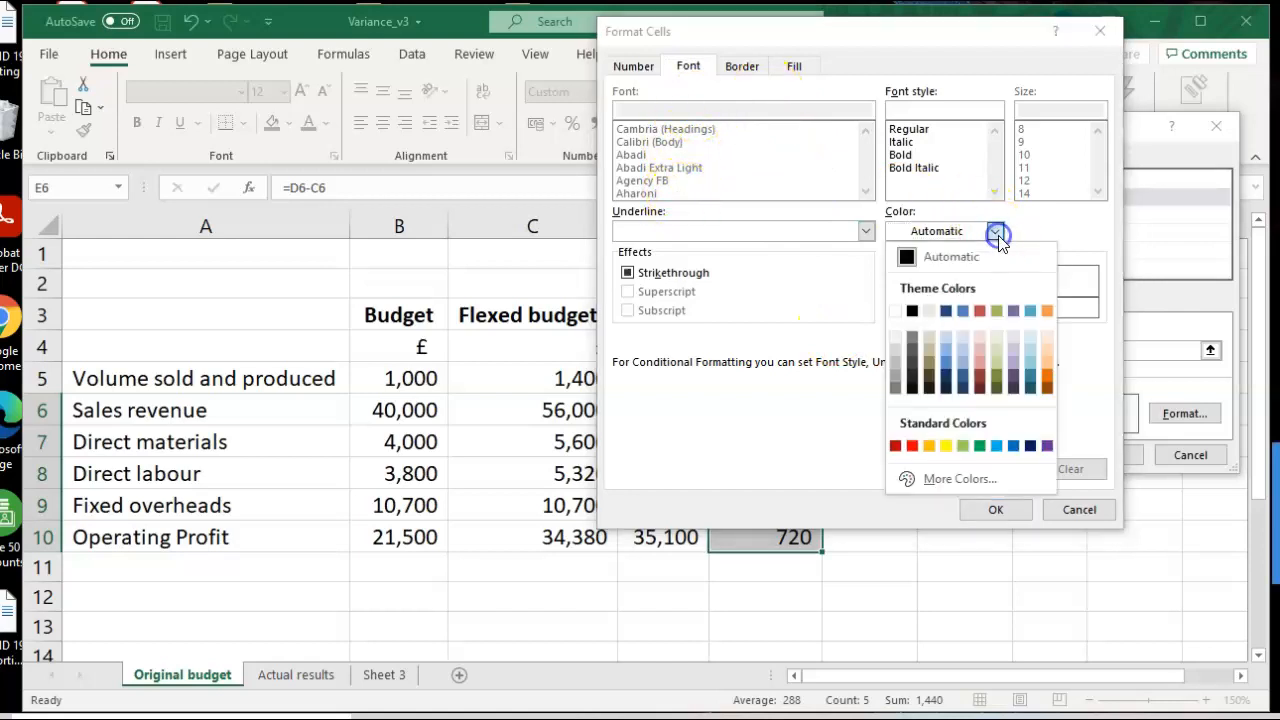
{"action": "left_click", "coordinate": [912, 446]}
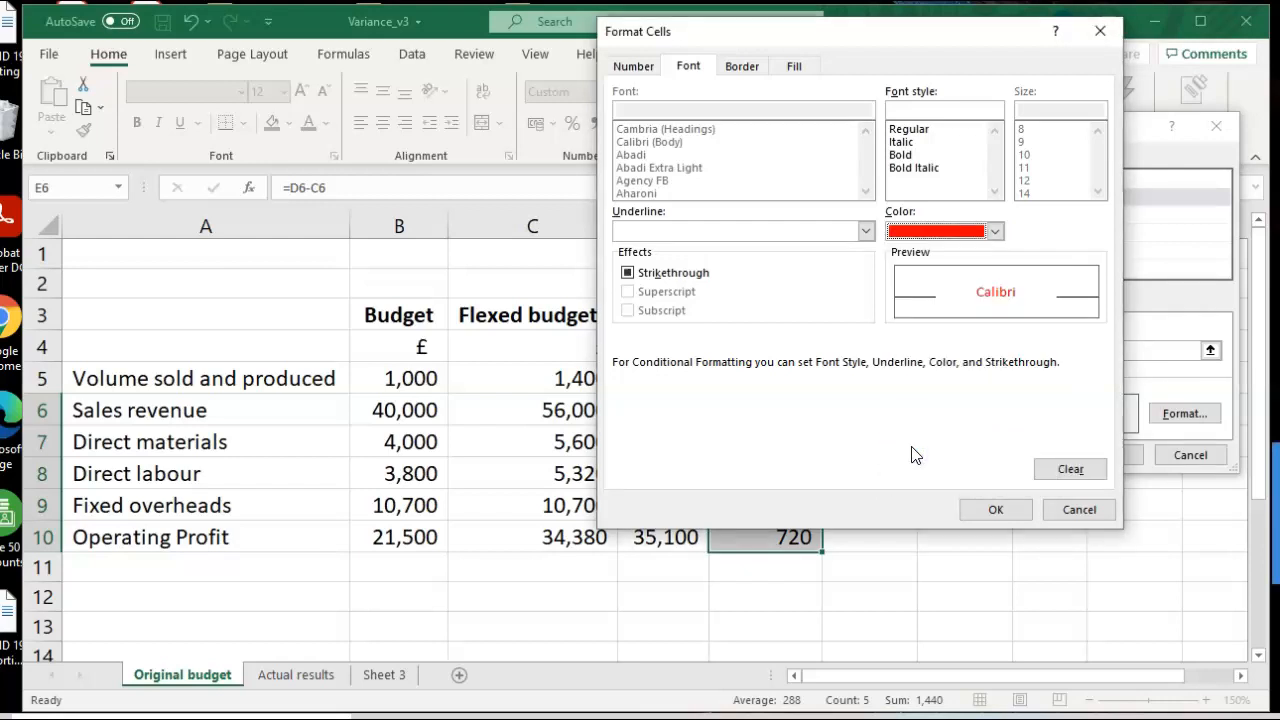
{"action": "left_click", "coordinate": [975, 508]}
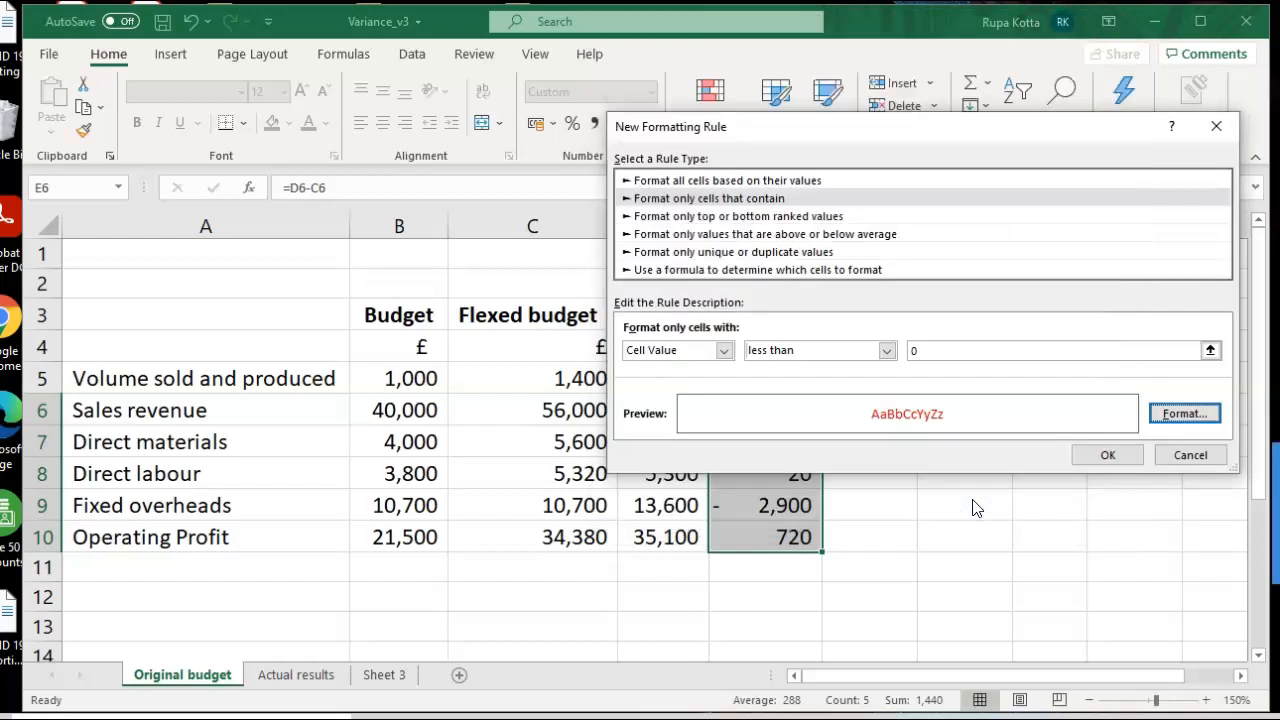
{"action": "left_click", "coordinate": [1107, 453]}
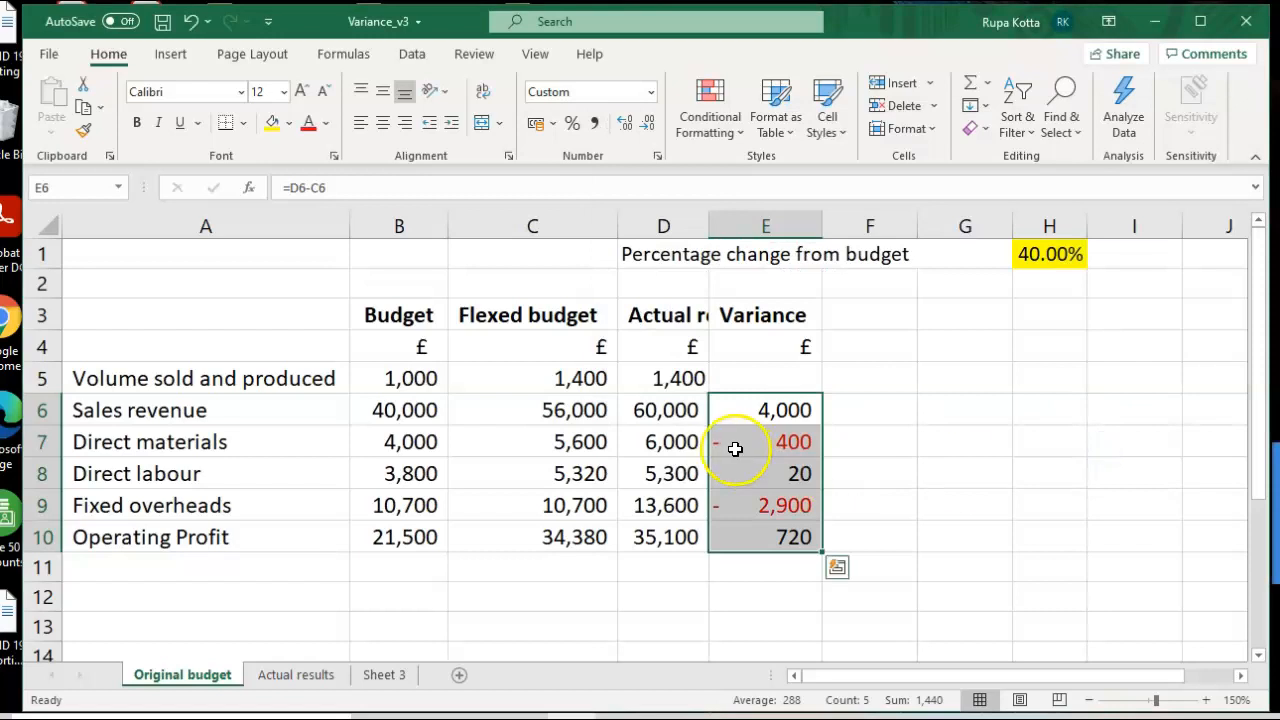
Start a second conditional formatting rule on E6:E10 for cell values greater than 0.
{"action": "left_click", "coordinate": [722, 145]}
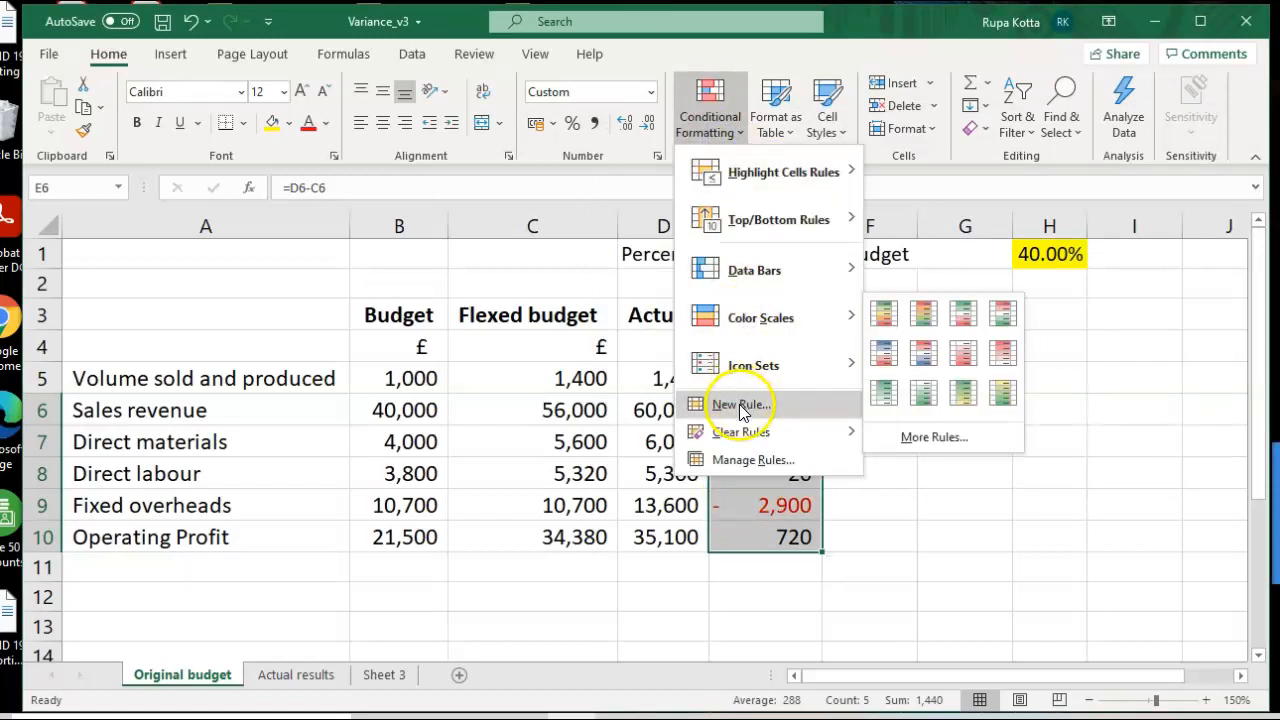
{"action": "left_click", "coordinate": [739, 404]}
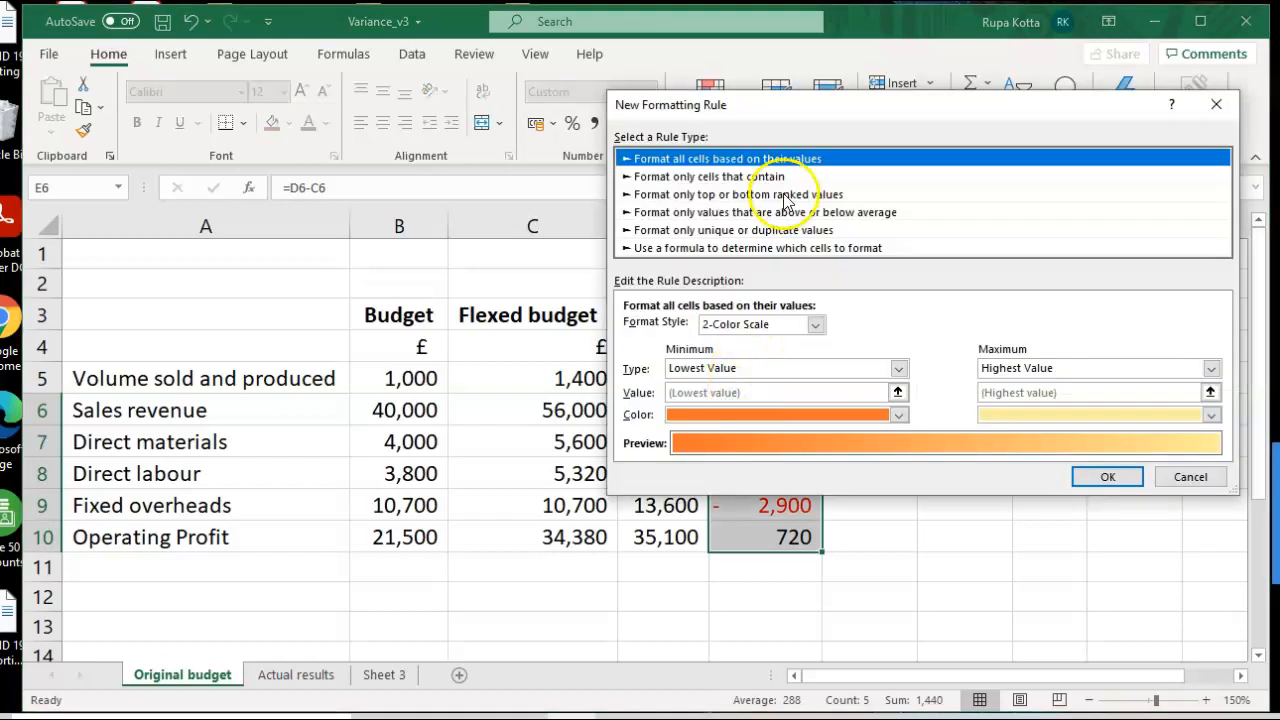
{"action": "left_click", "coordinate": [710, 177]}
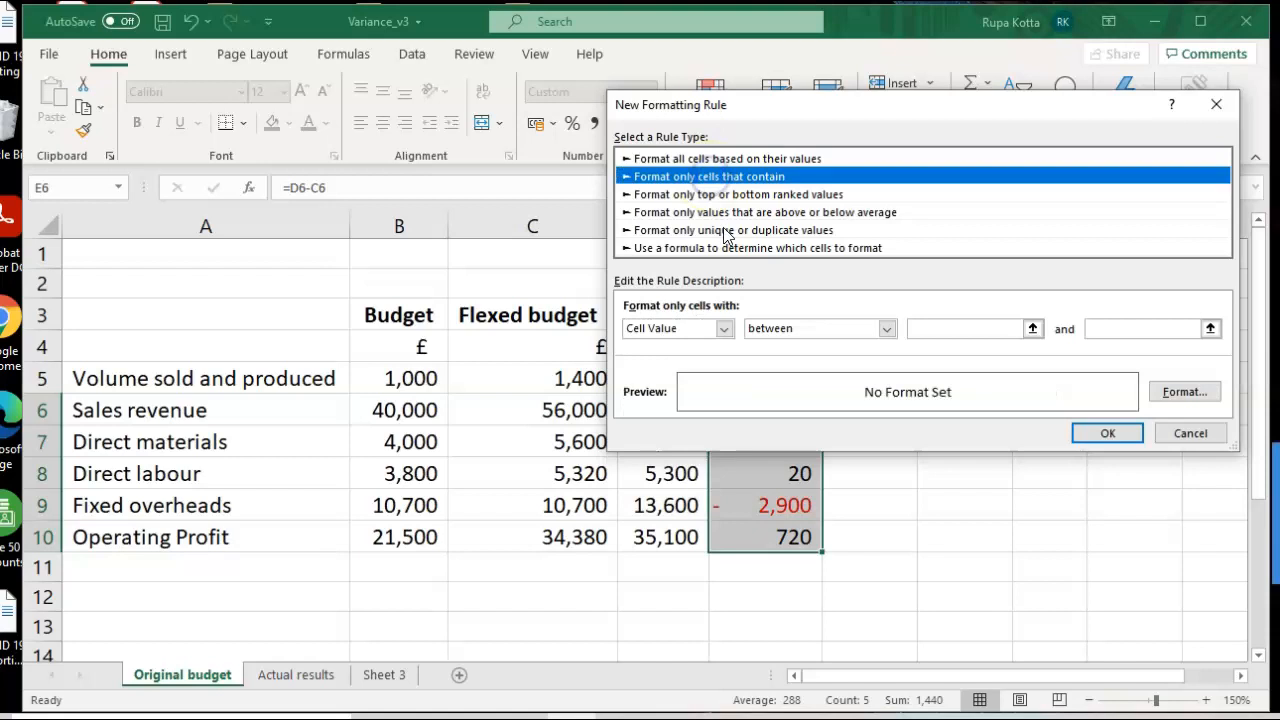
{"action": "left_click", "coordinate": [887, 329]}
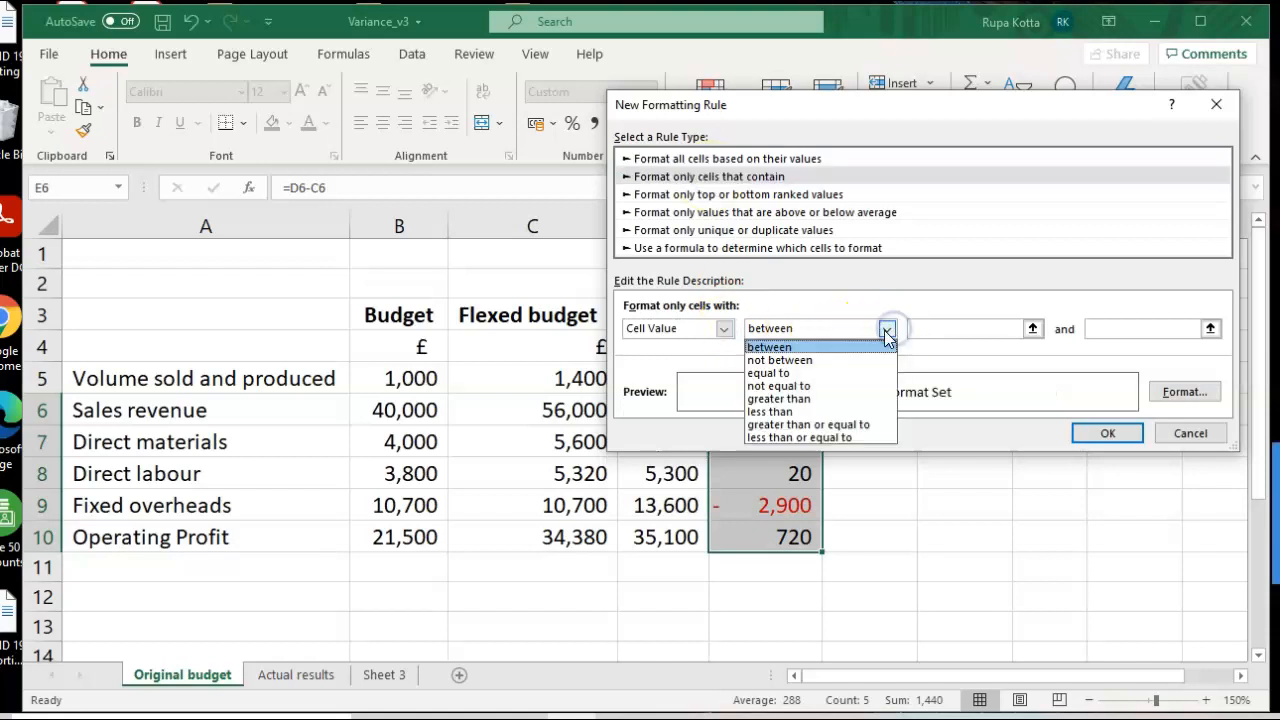
{"action": "left_click", "coordinate": [837, 400]}
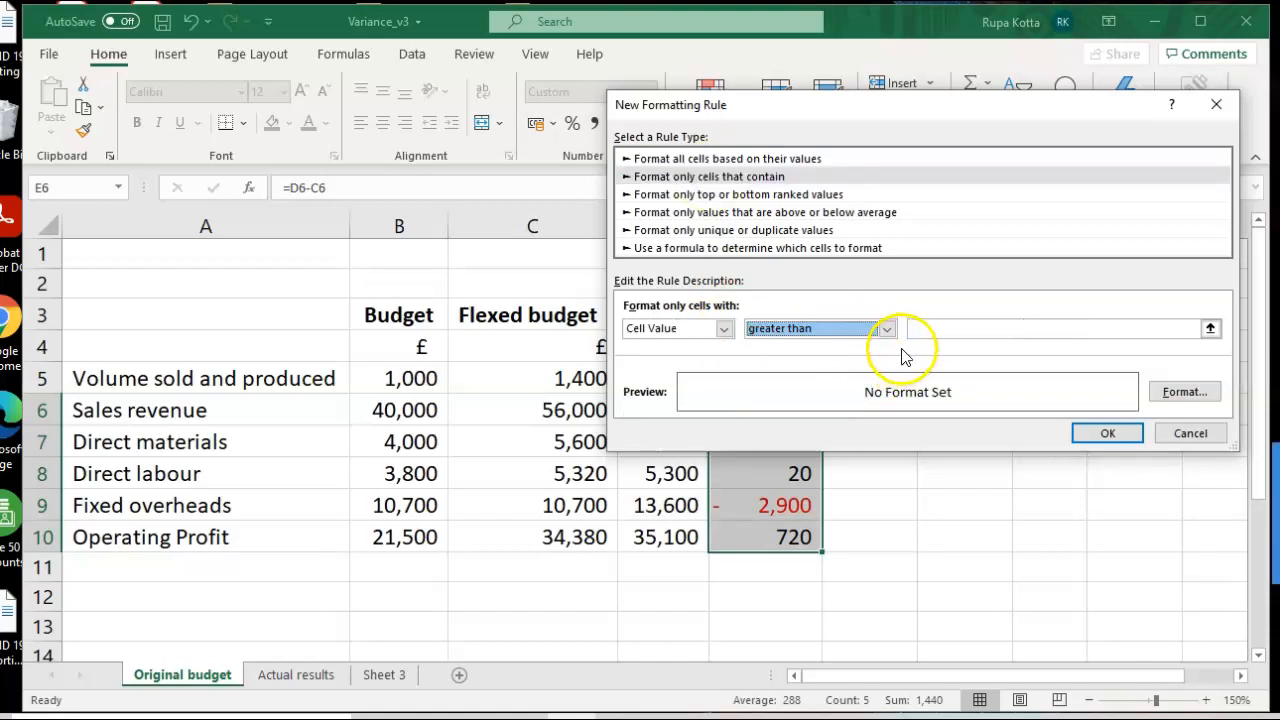
{"action": "left_click", "coordinate": [932, 326]}
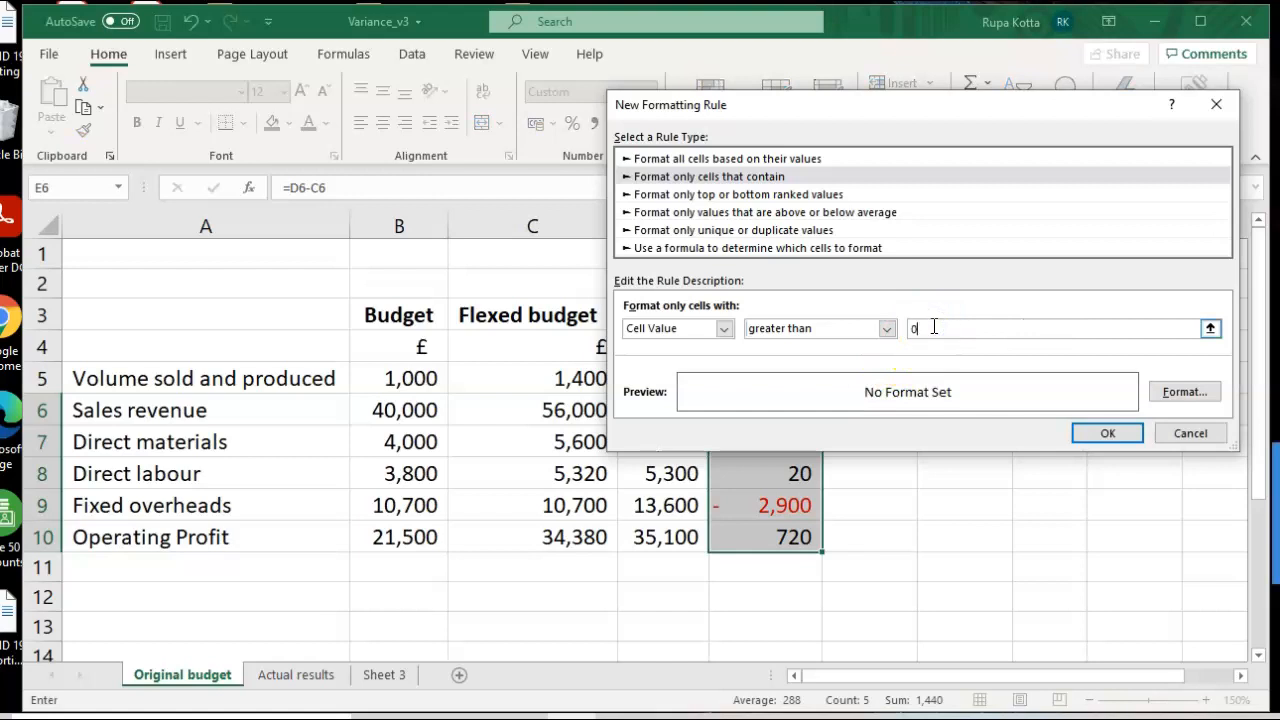
Give the greater-than-0 rule a green font colour and apply it to the variances.
{"action": "left_click", "coordinate": [1170, 392]}
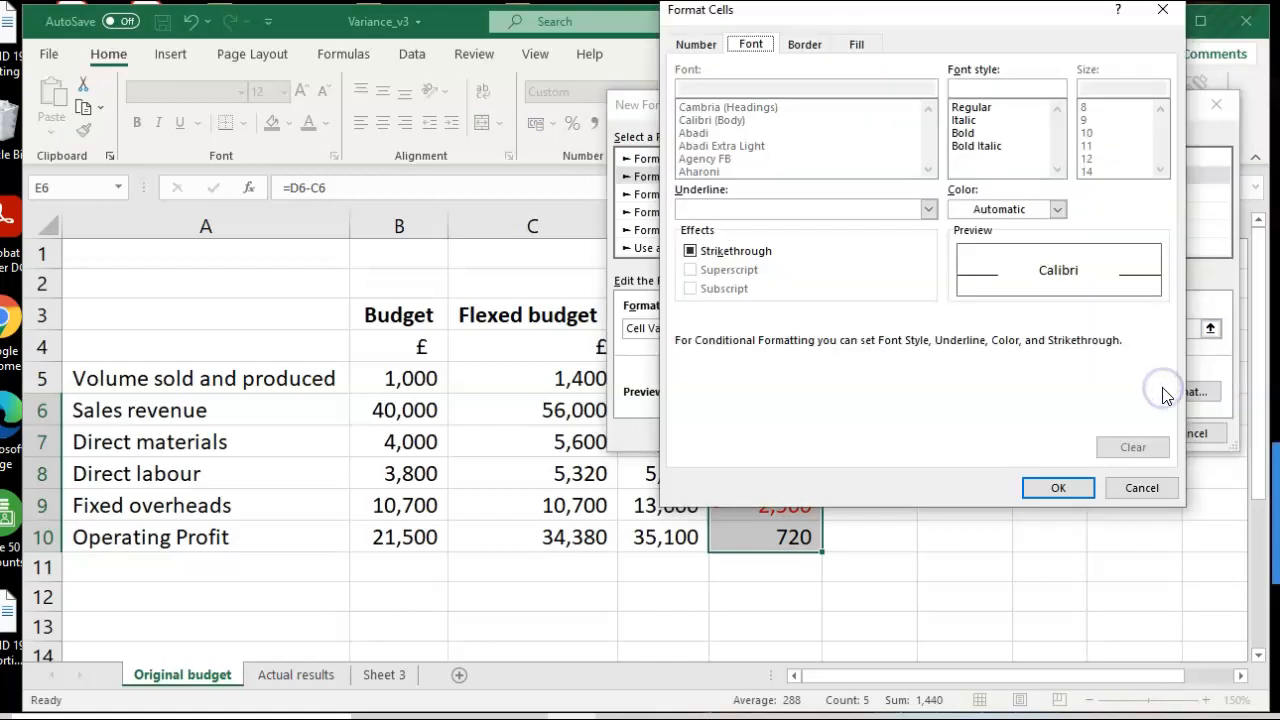
{"action": "left_click", "coordinate": [1058, 209]}
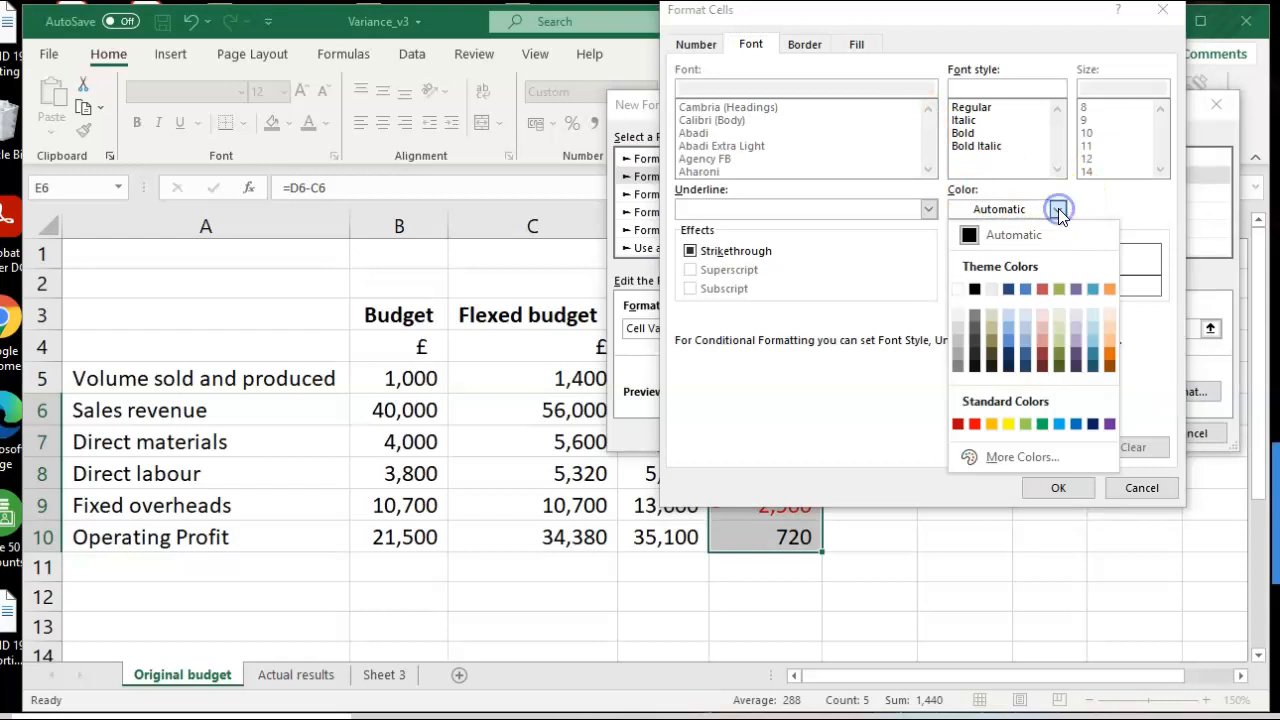
{"action": "left_click", "coordinate": [1043, 425]}
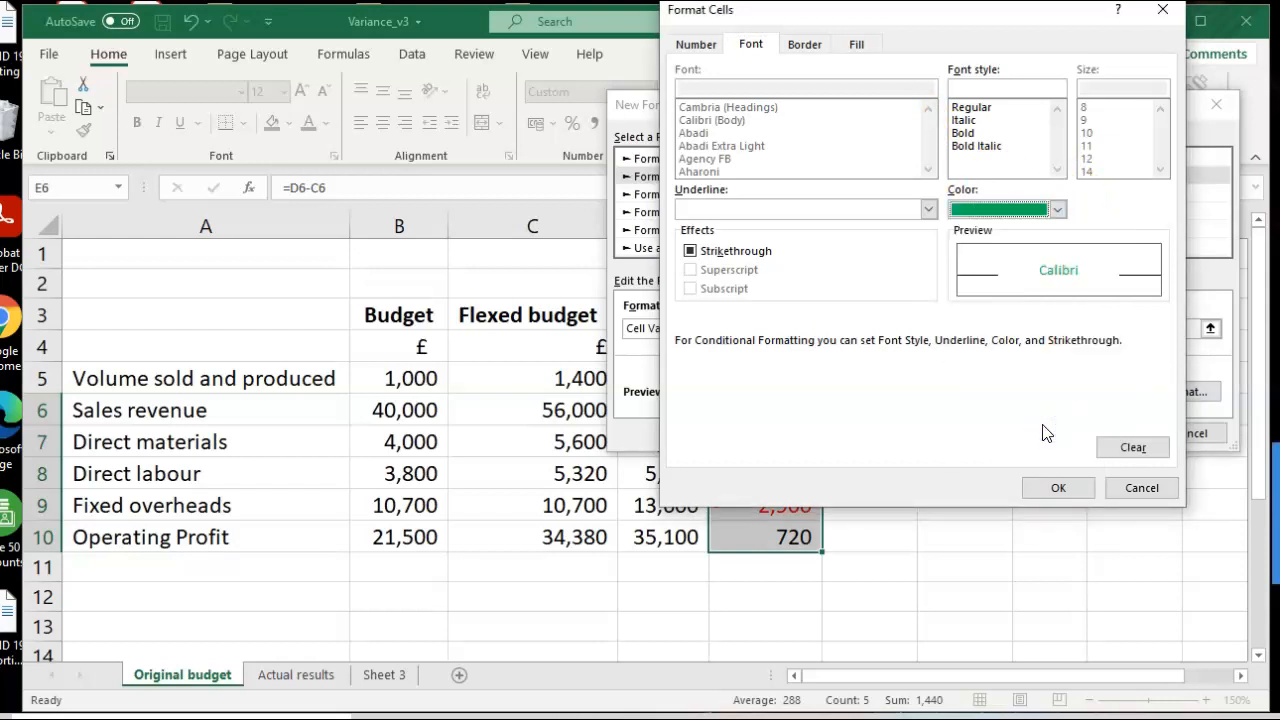
{"action": "left_click", "coordinate": [1043, 494]}
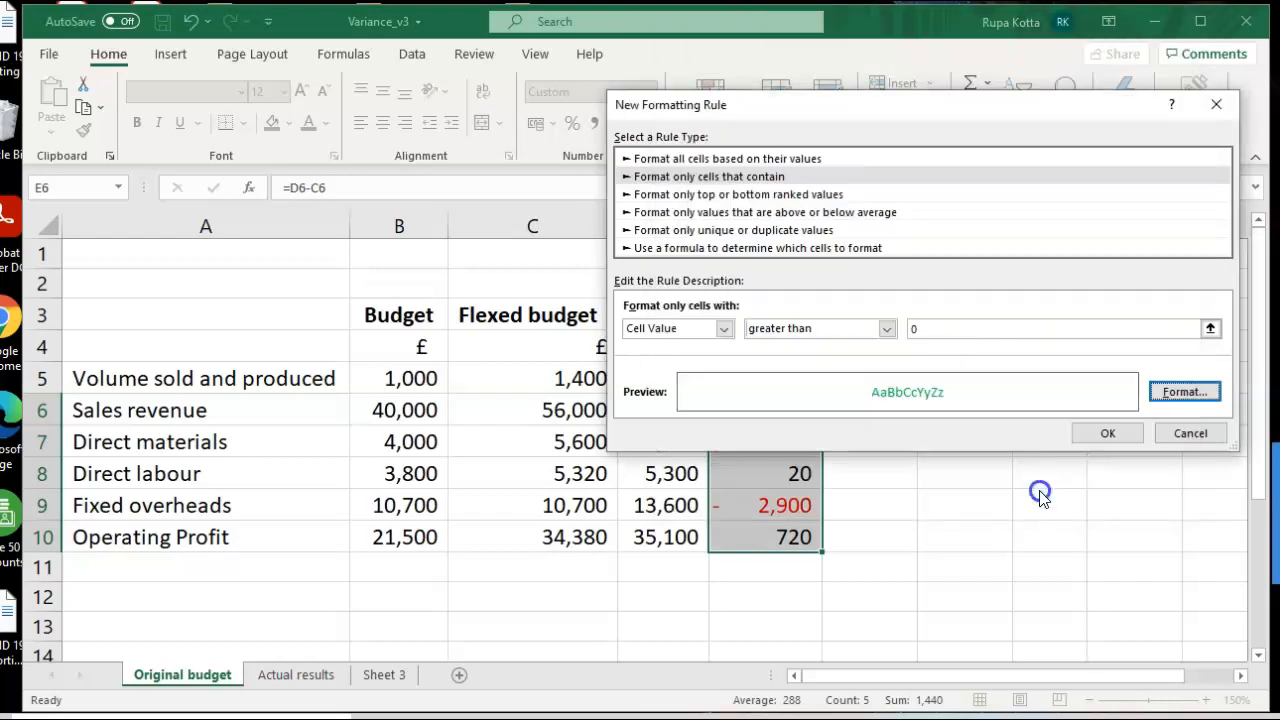
{"action": "left_click", "coordinate": [1094, 436]}
{"action": "left_click", "coordinate": [980, 580]}
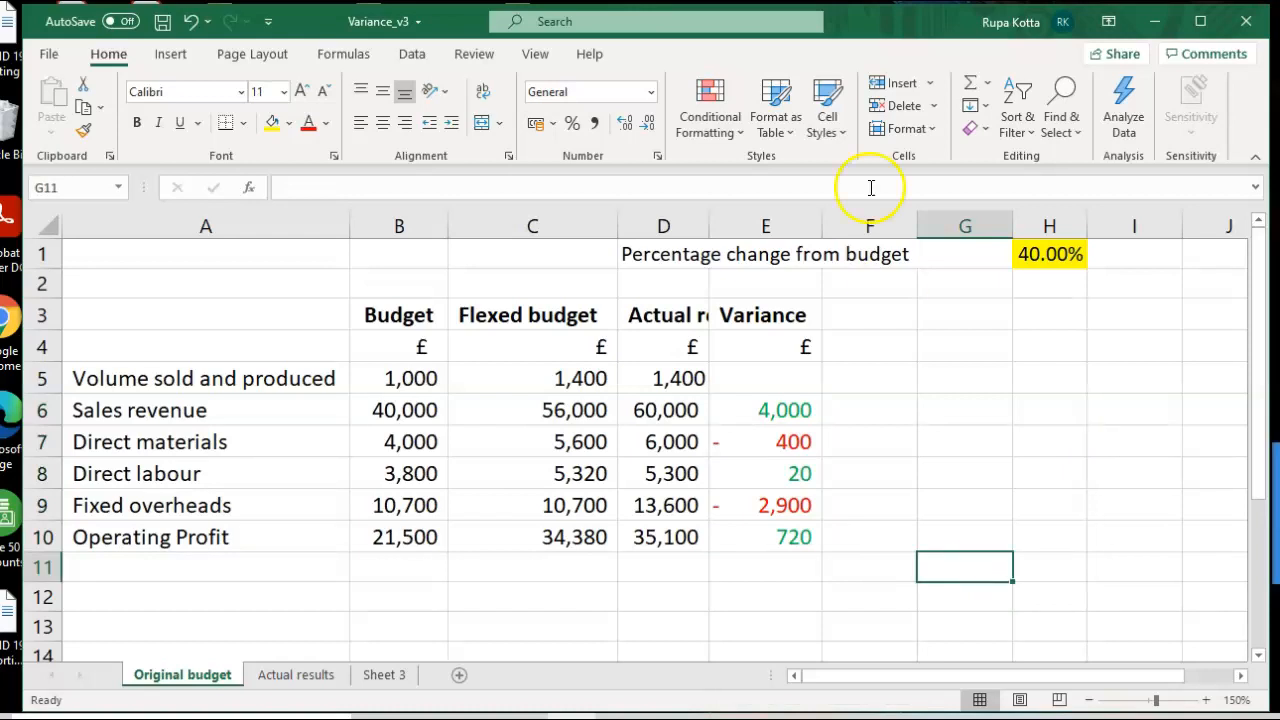
{"action": "left_click", "coordinate": [737, 137]}
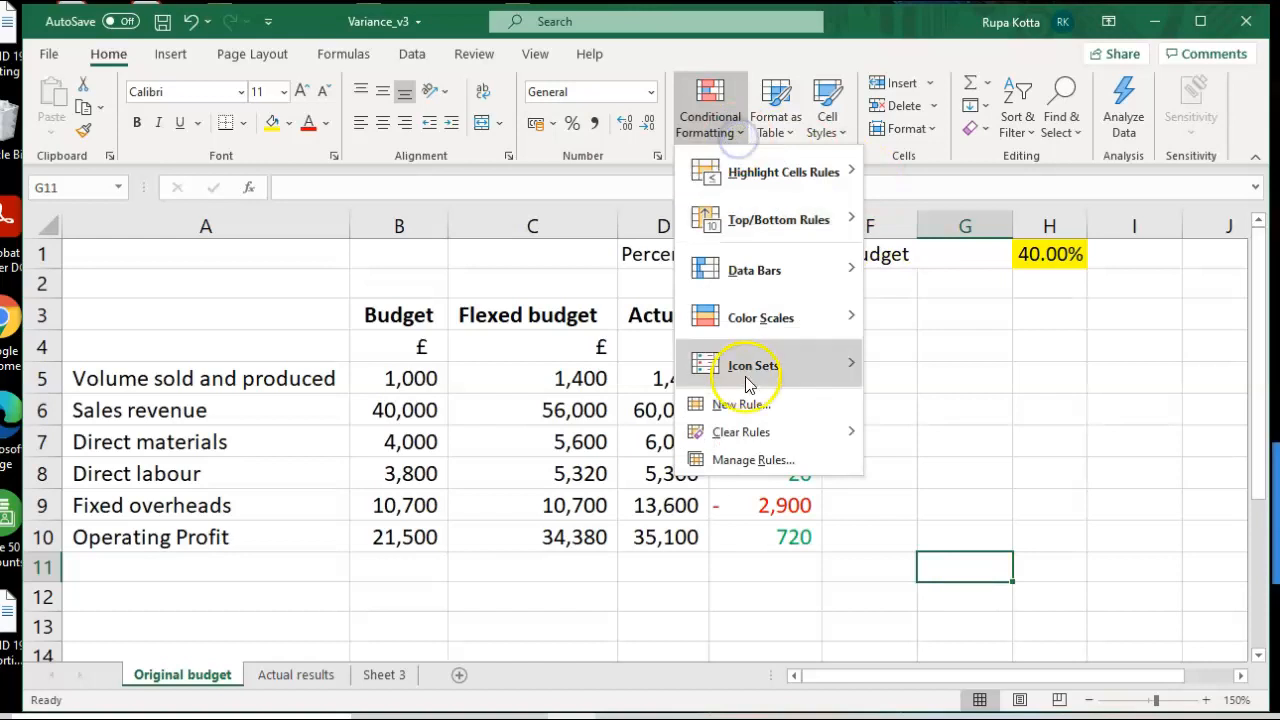
{"action": "left_click", "coordinate": [748, 461]}
{"action": "left_click", "coordinate": [684, 285]}
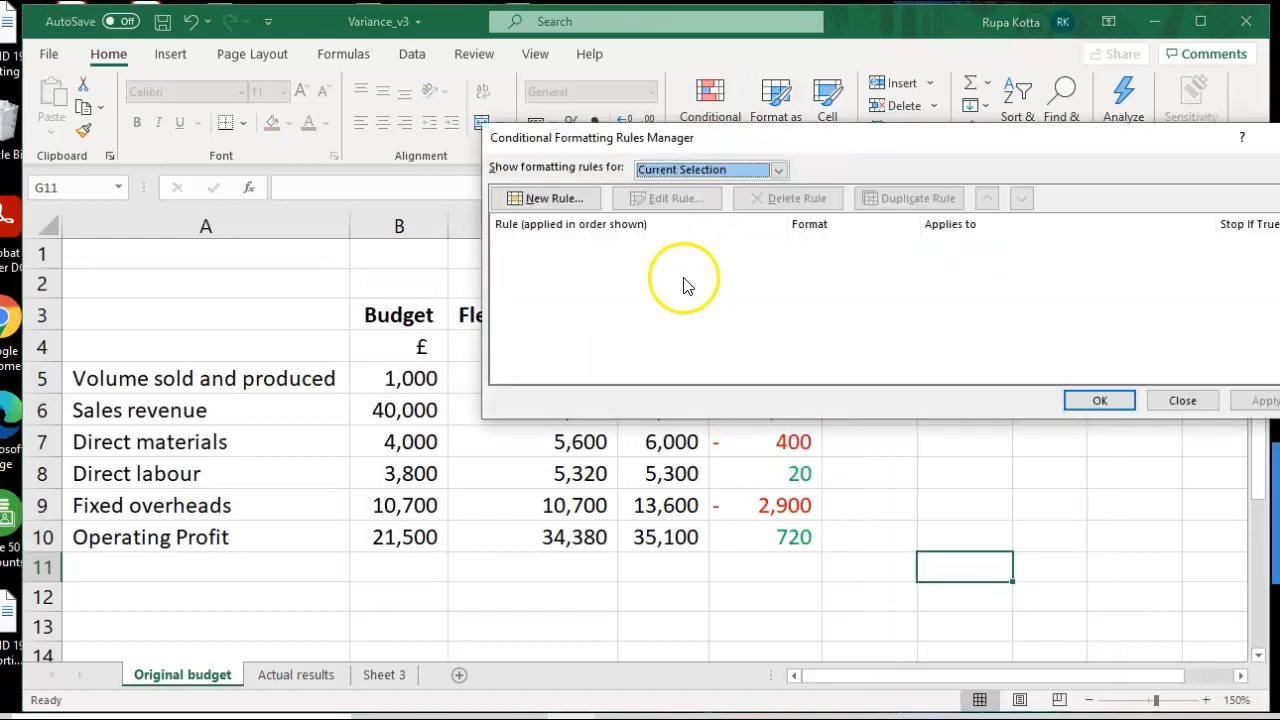
{"action": "left_click", "coordinate": [1182, 400]}
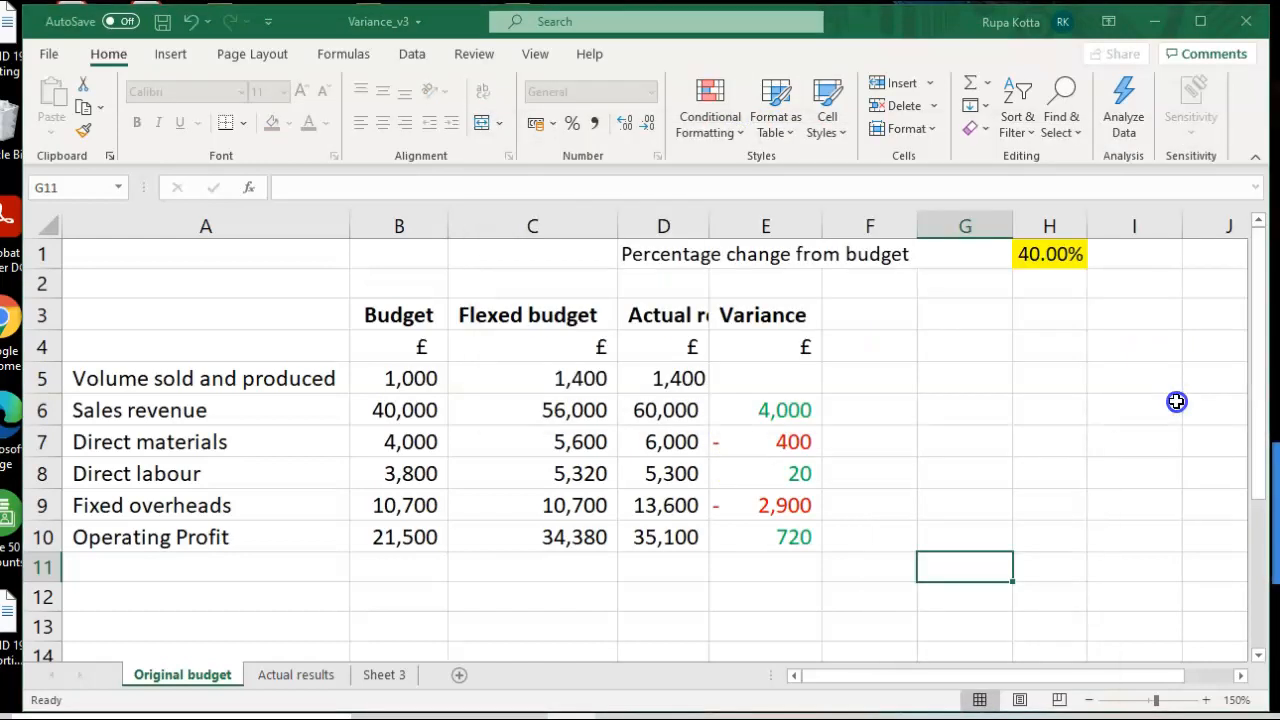
Review the conditional formatting rules that apply to the variances in E6:E10.
{"action": "left_click_drag", "start_coordinate": [775, 405], "coordinate": [790, 537]}
{"action": "left_click", "coordinate": [721, 126]}
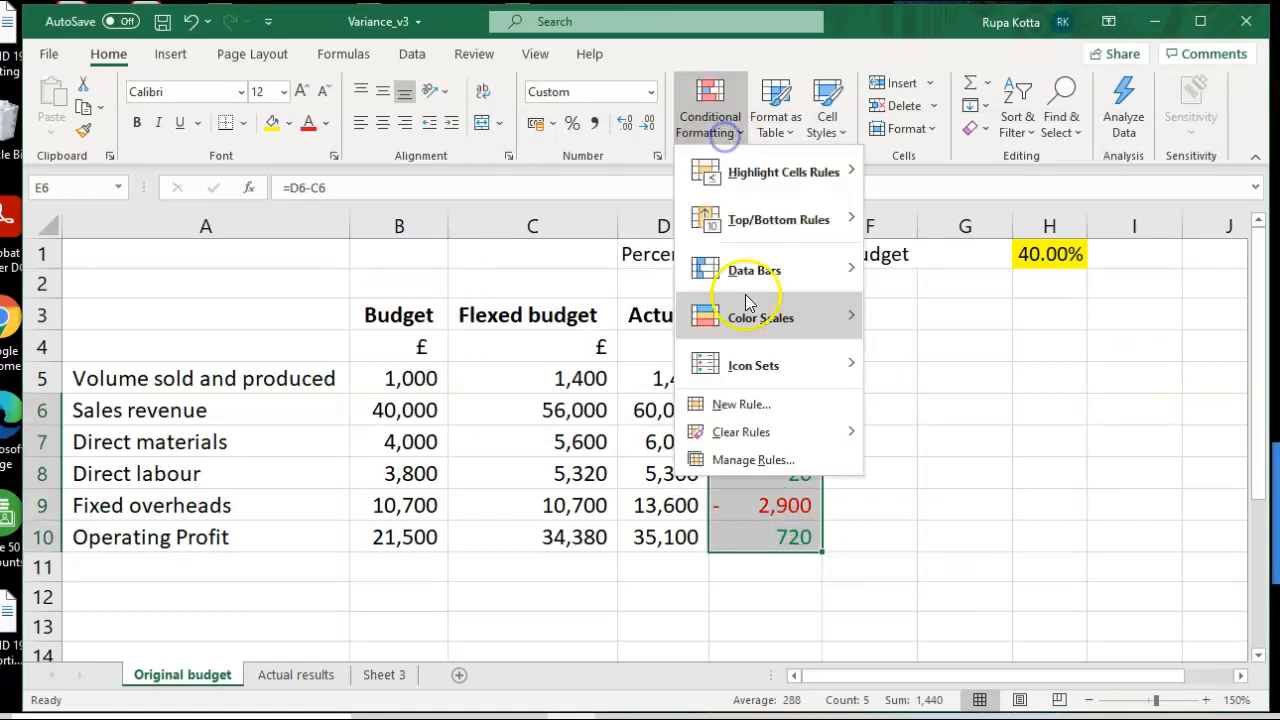
{"action": "left_click", "coordinate": [745, 459]}
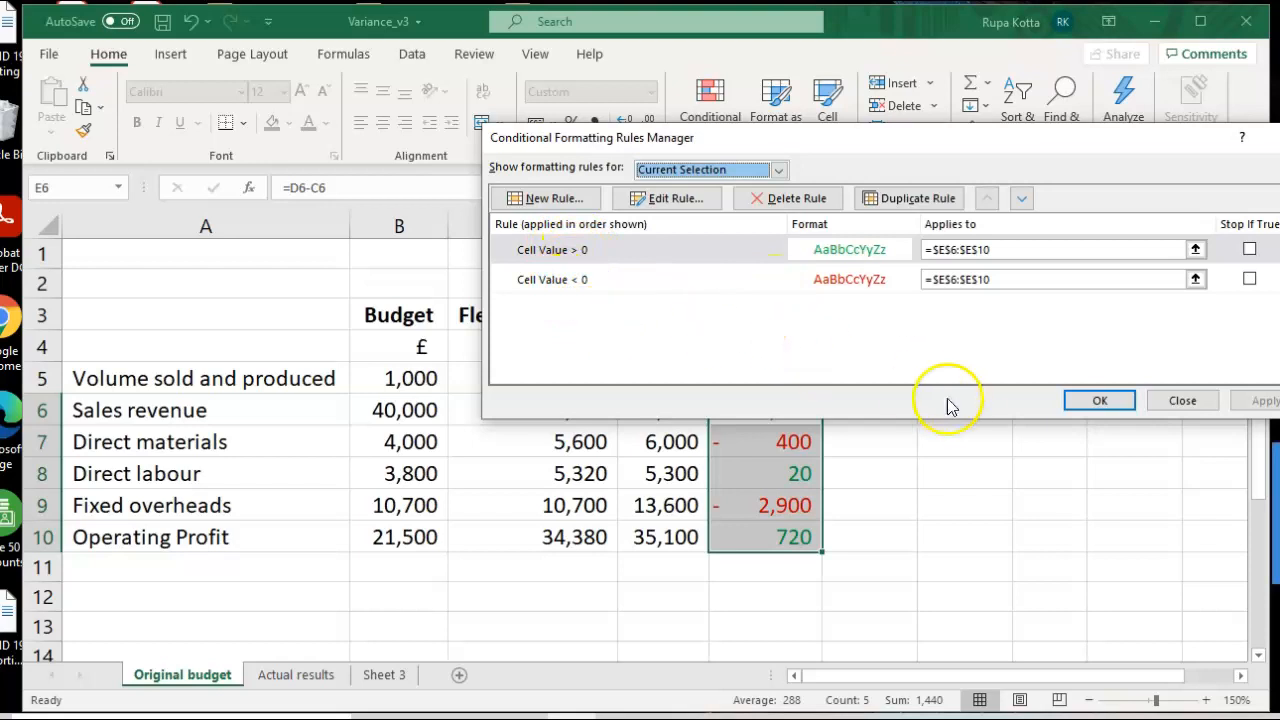
{"action": "left_click", "coordinate": [1170, 400]}
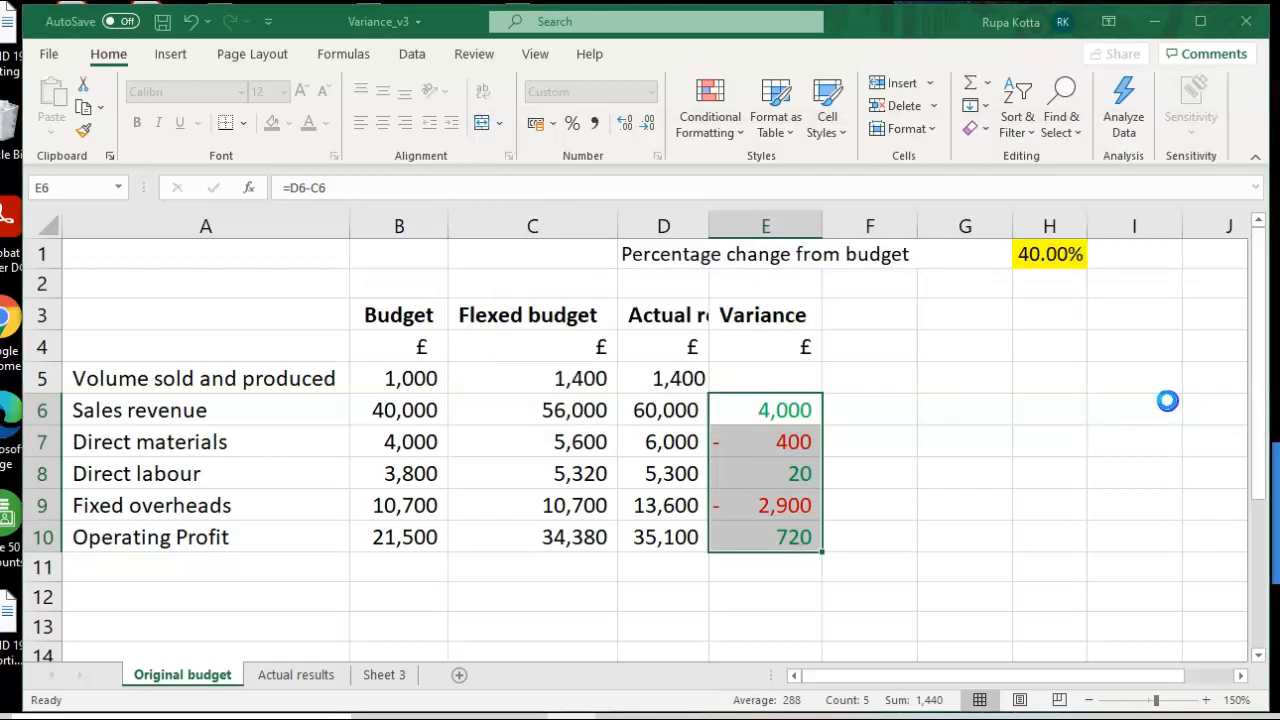
{"action": "left_click", "coordinate": [950, 517]}
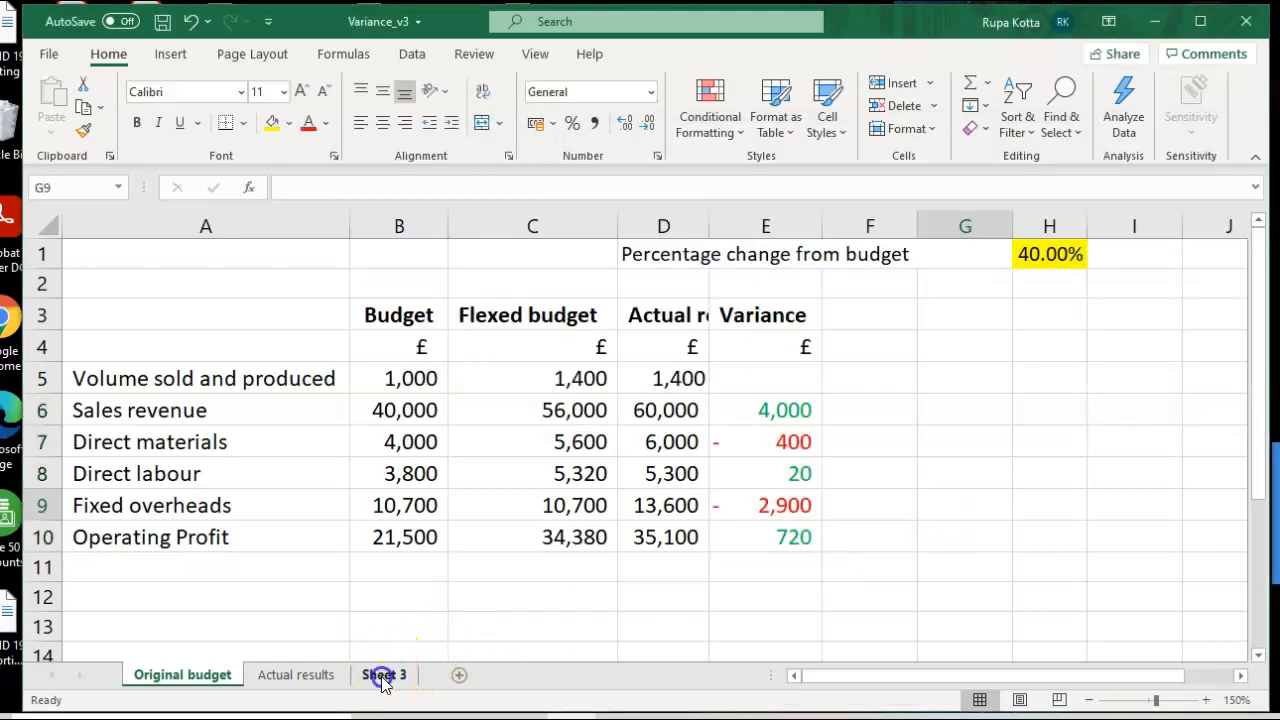
Check instruction (i) on Sheet 3 and format B5:E10 on Original budget as Number with zero decimal places and the 1000 separator.
{"action": "left_click", "coordinate": [383, 676]}
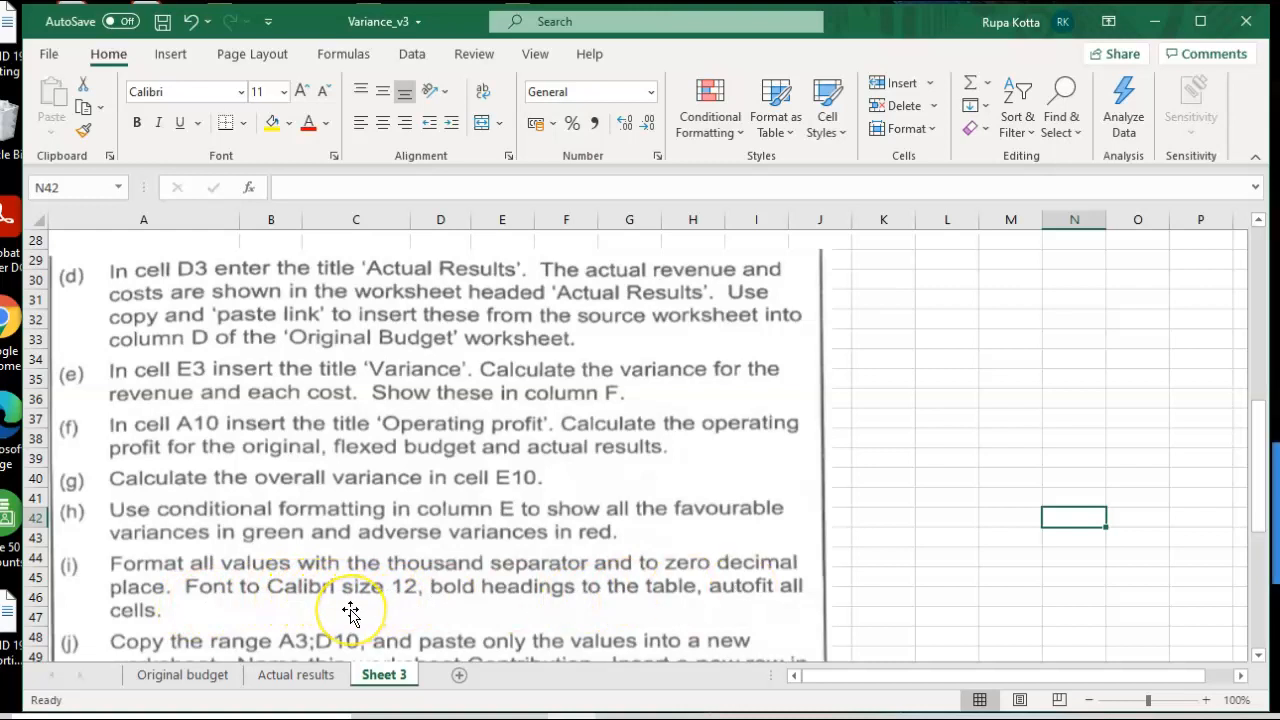
{"action": "left_click", "coordinate": [228, 676]}
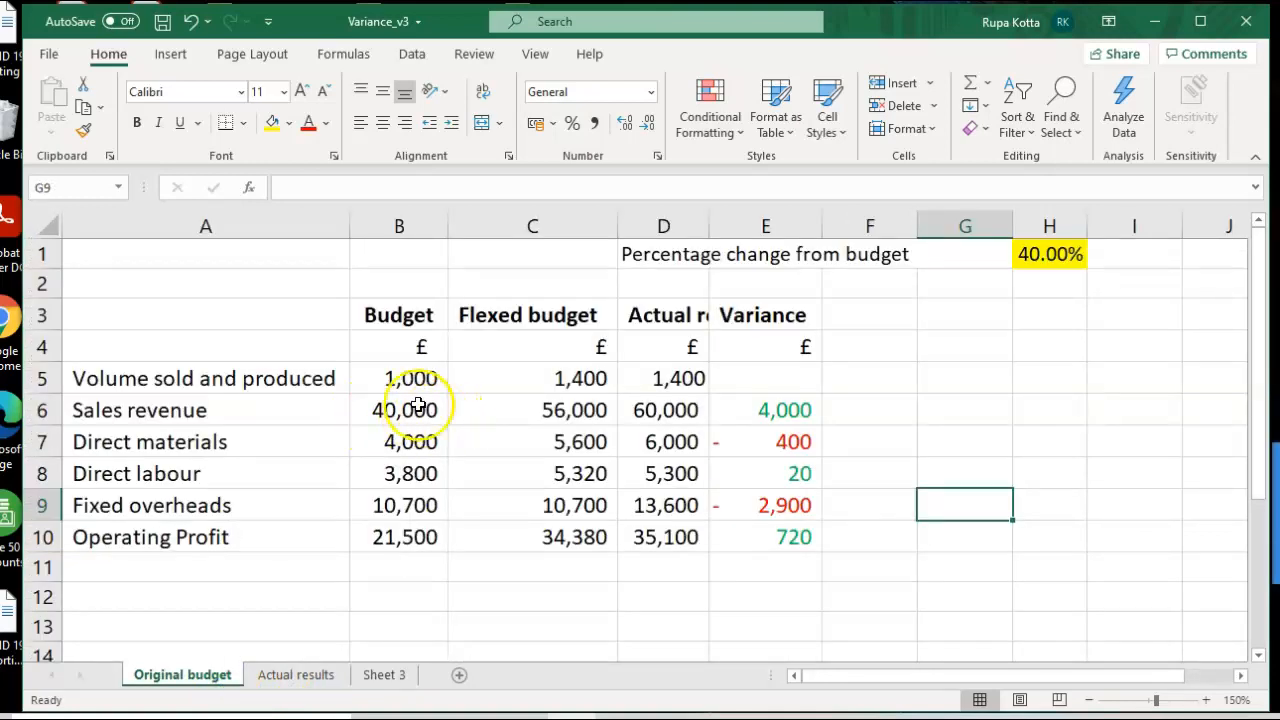
{"action": "left_click", "coordinate": [390, 377]}
{"action": "left_click_drag", "start_coordinate": [390, 377], "coordinate": [766, 533]}
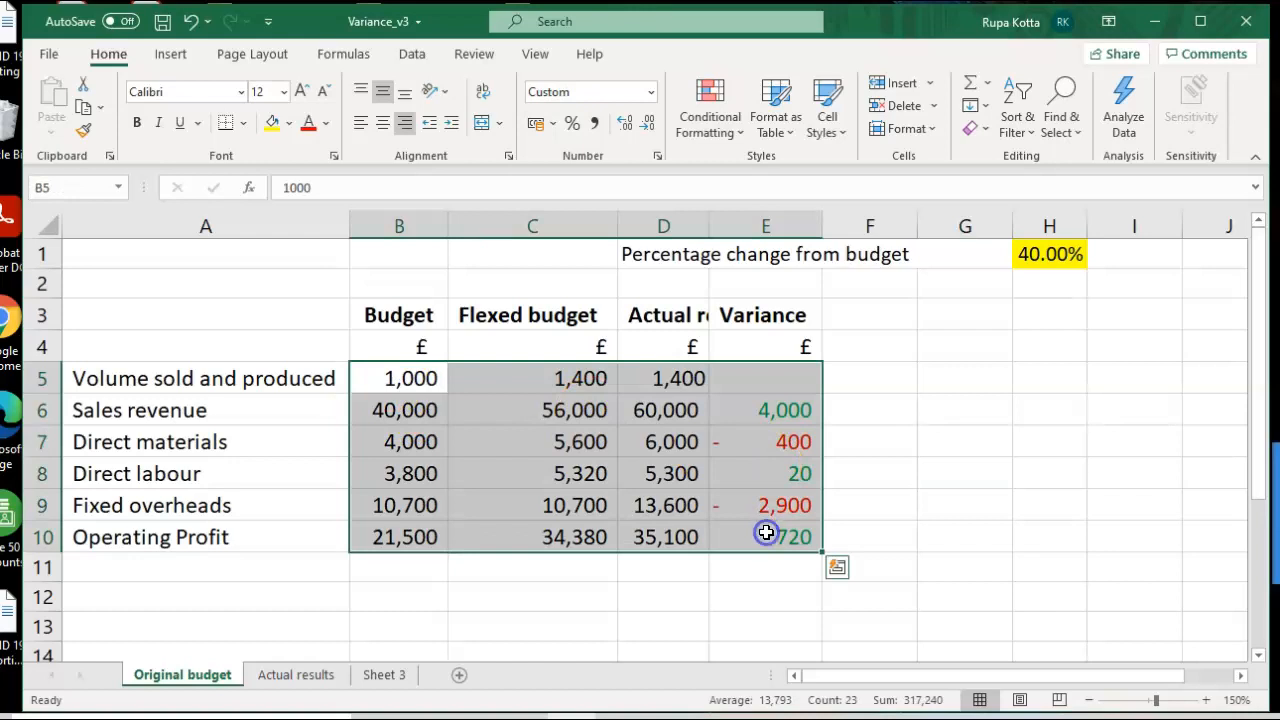
{"action": "right_click", "coordinate": [719, 509]}
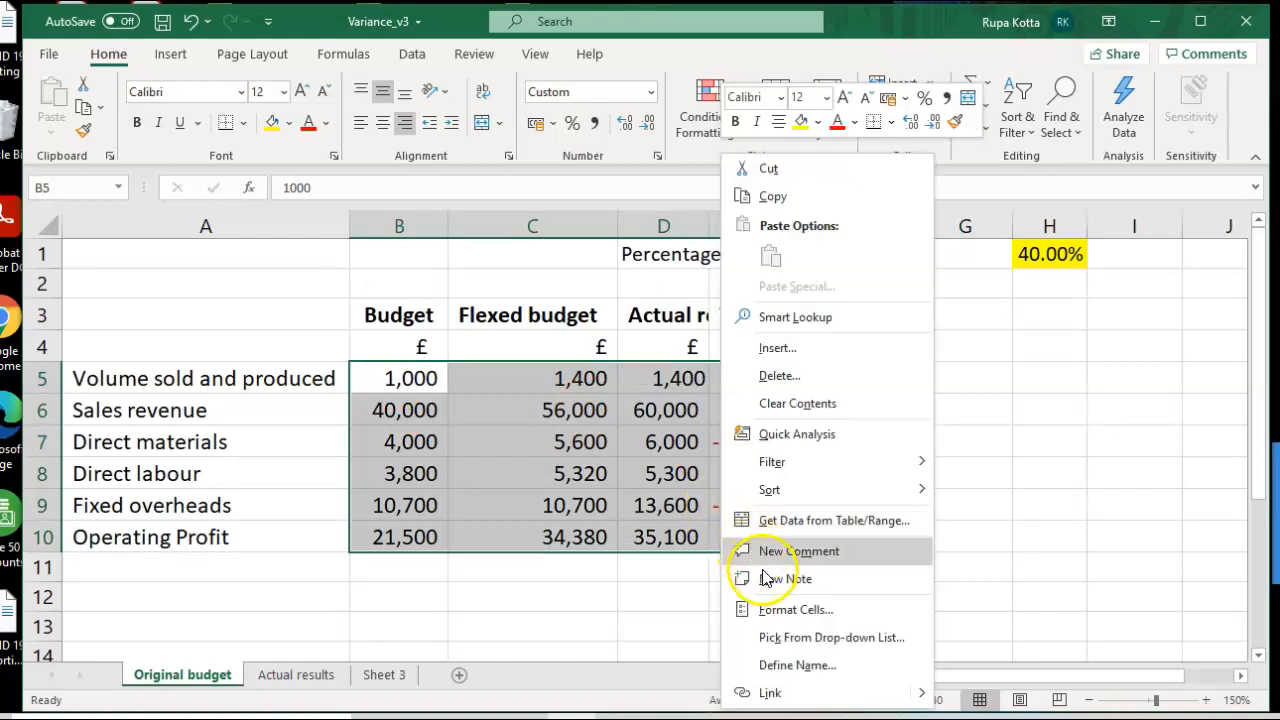
{"action": "left_click", "coordinate": [766, 609]}
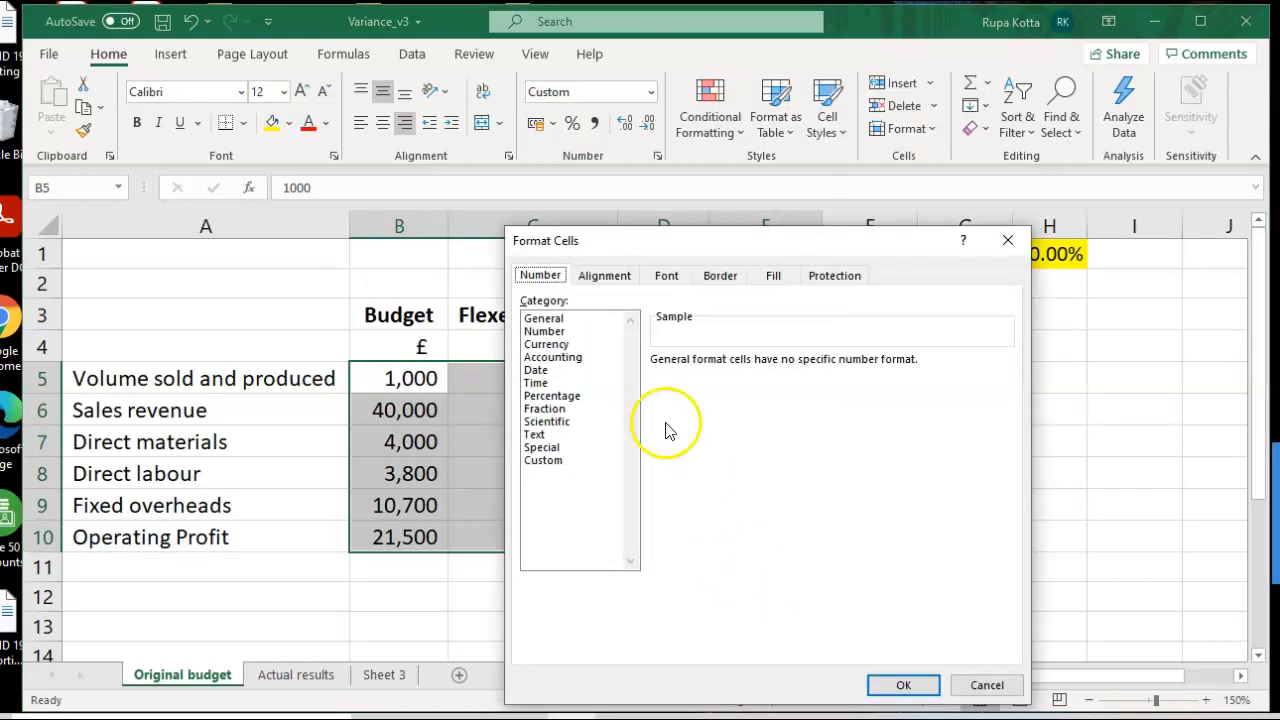
{"action": "left_click", "coordinate": [556, 335]}
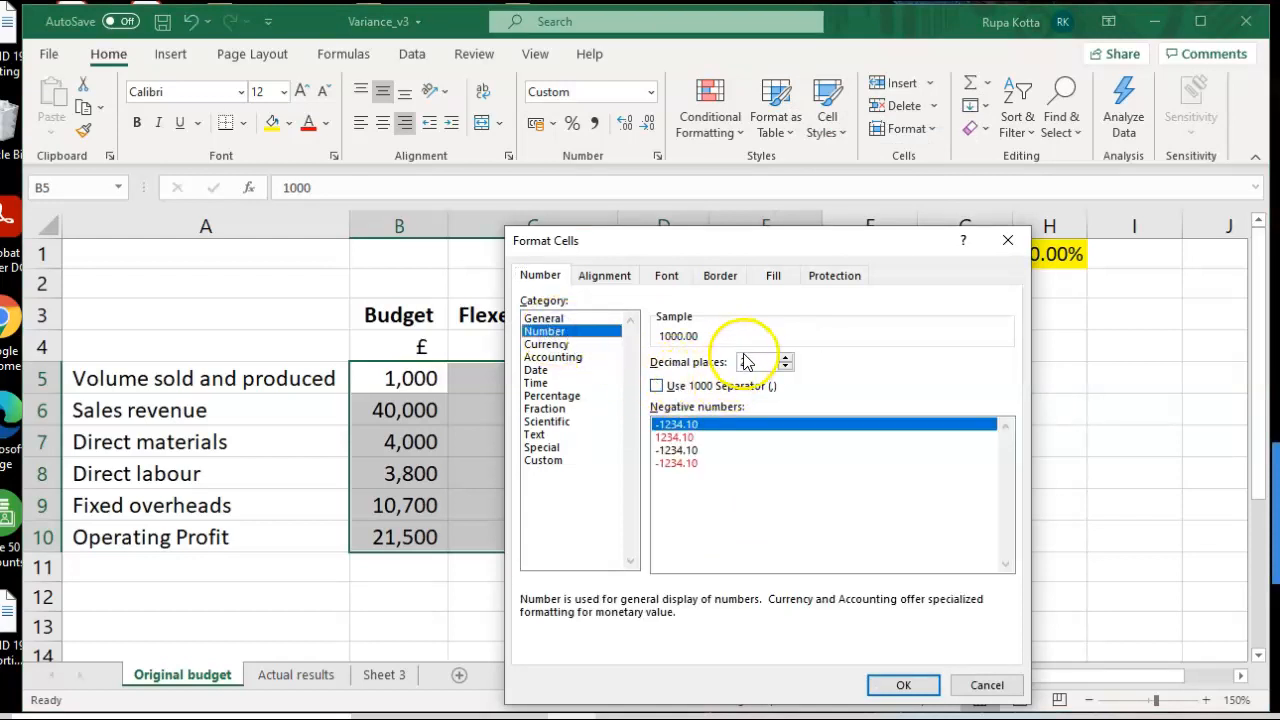
{"action": "left_click", "coordinate": [787, 367]}
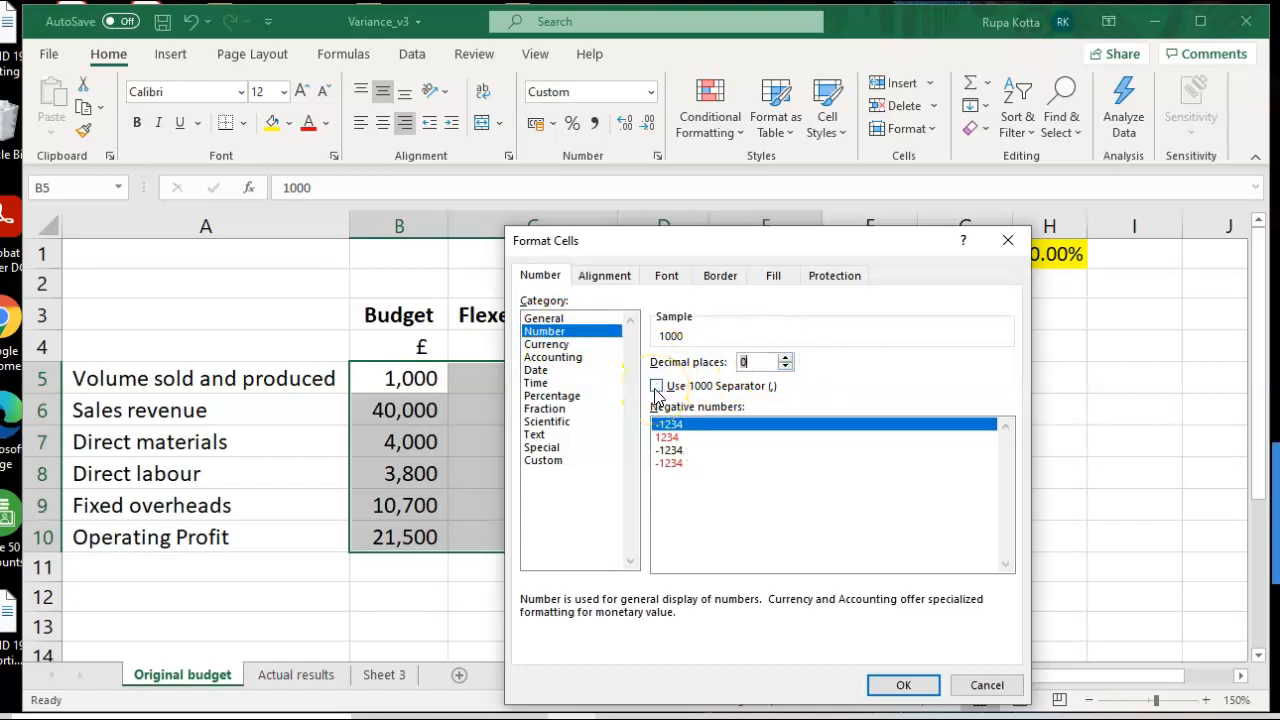
{"action": "left_click", "coordinate": [656, 387]}
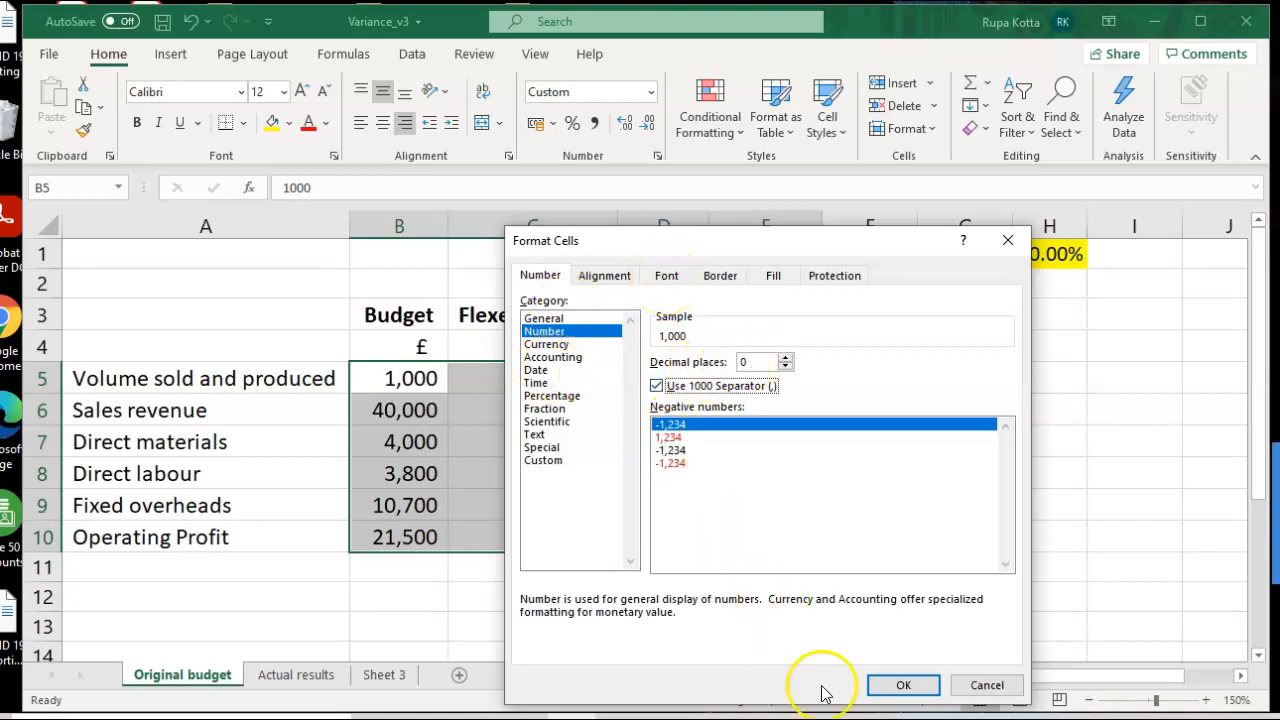
{"action": "left_click", "coordinate": [900, 686]}
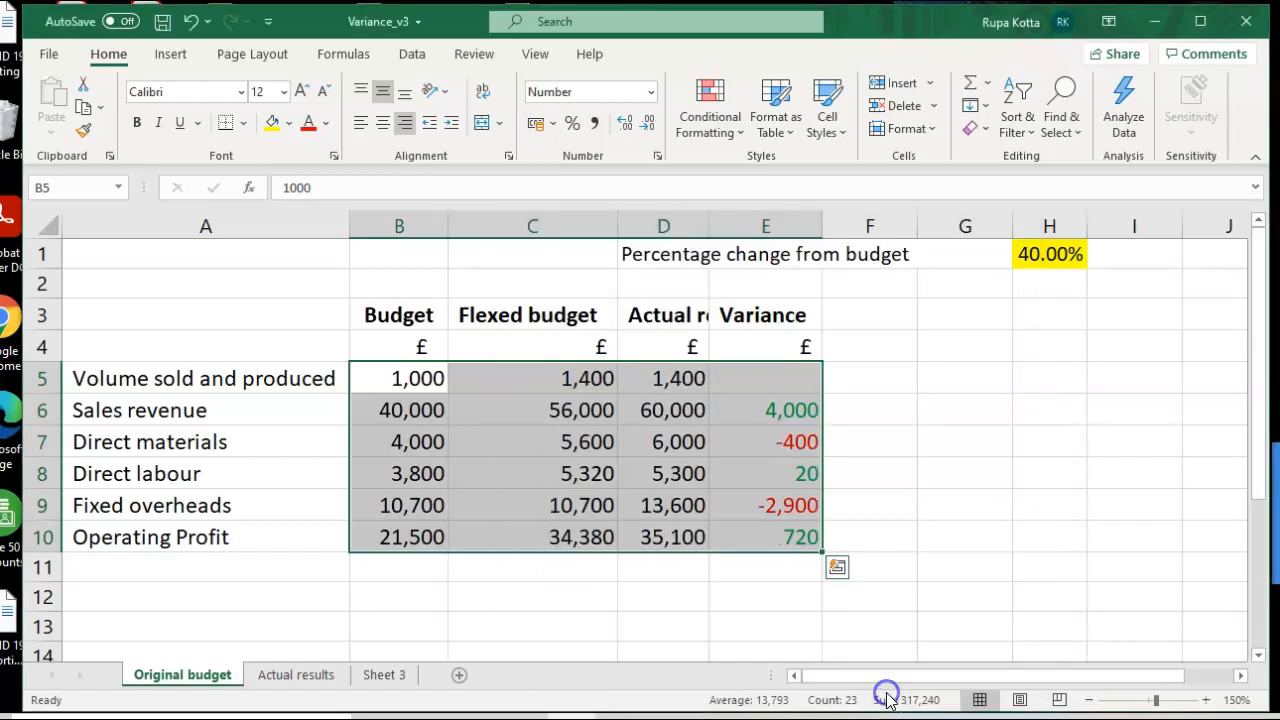
{"action": "left_click", "coordinate": [982, 577]}
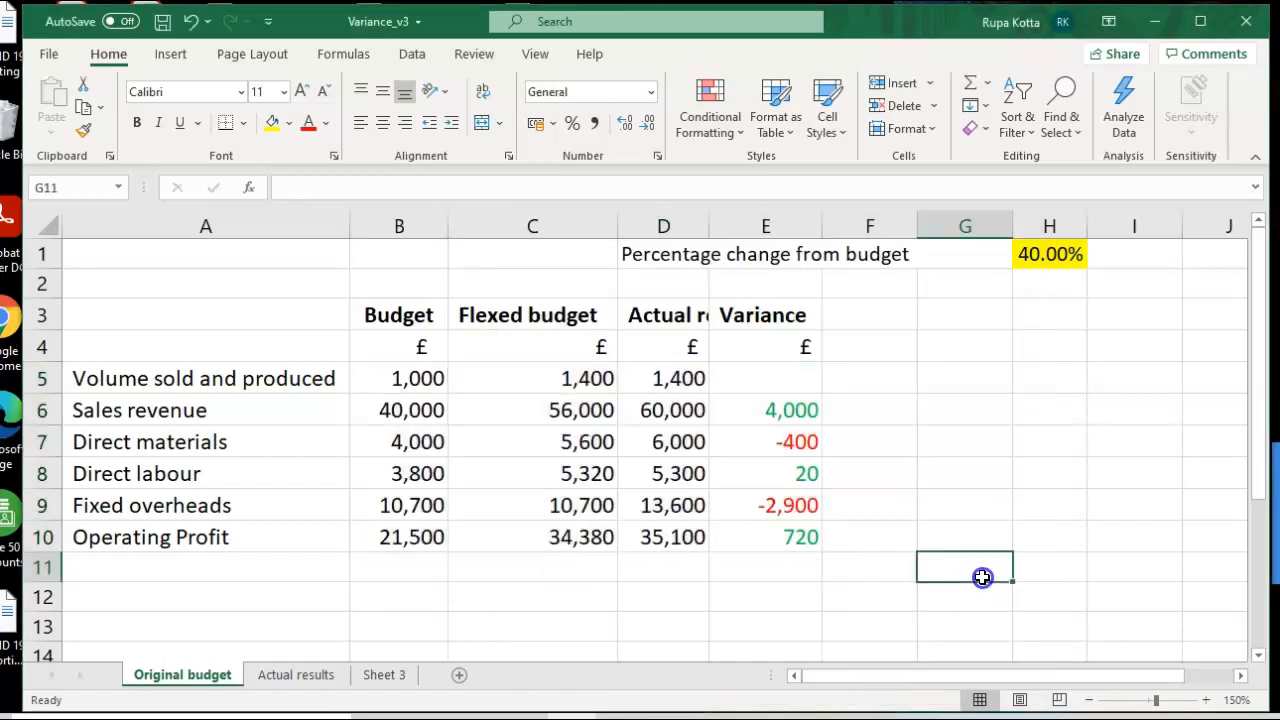
Recheck the font instruction on Sheet 3 and set A1:H10 on the Original budget sheet to font size 12.
{"action": "left_click", "coordinate": [382, 676]}
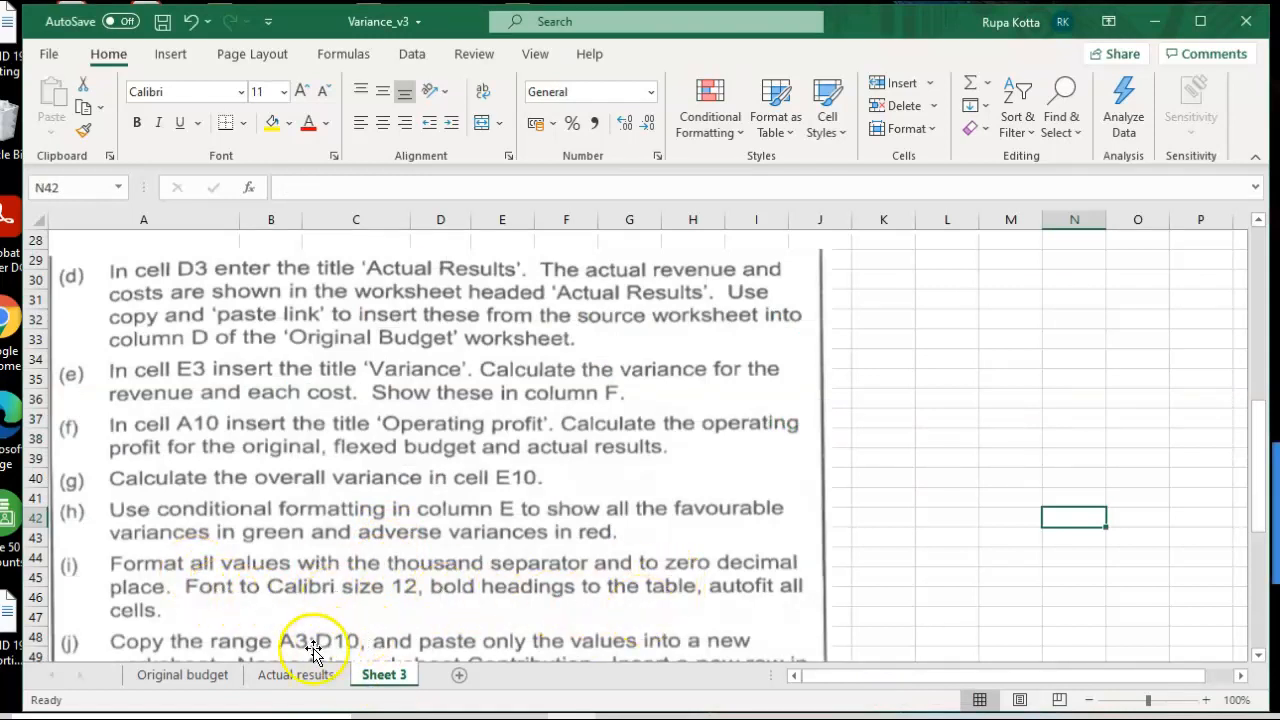
{"action": "left_click", "coordinate": [204, 676]}
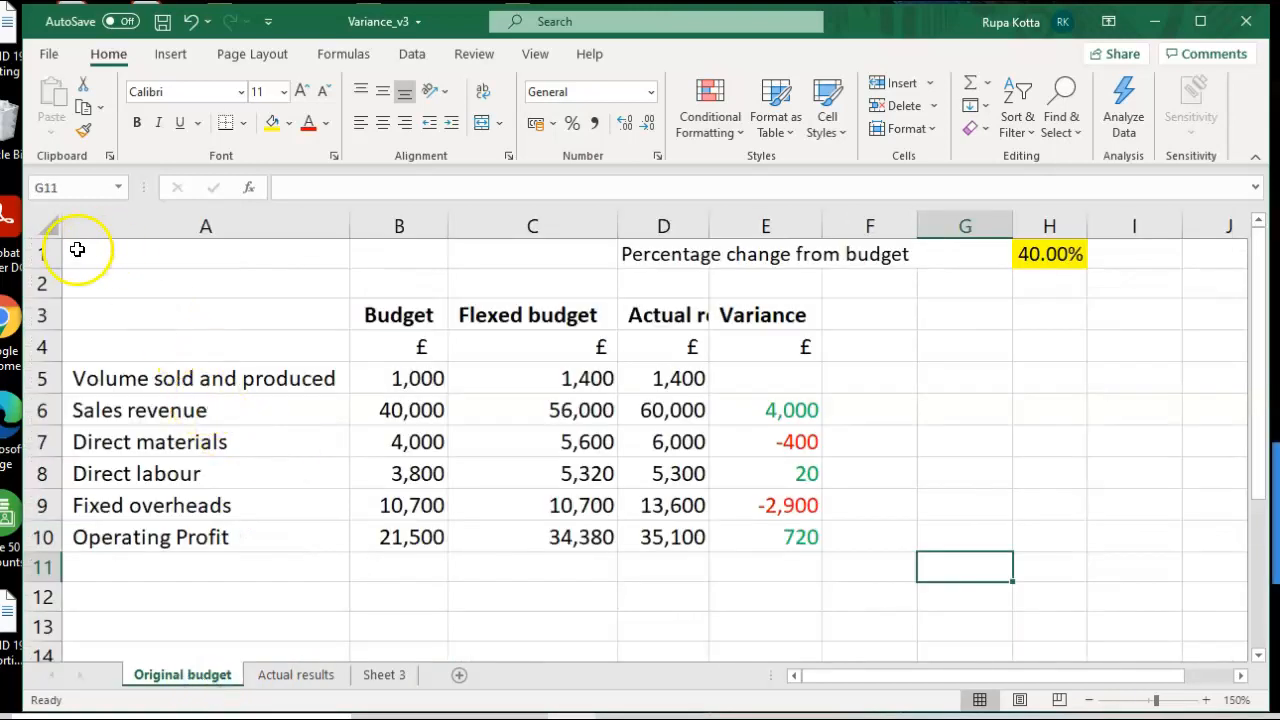
{"action": "left_click_drag", "start_coordinate": [74, 253], "coordinate": [1040, 534]}
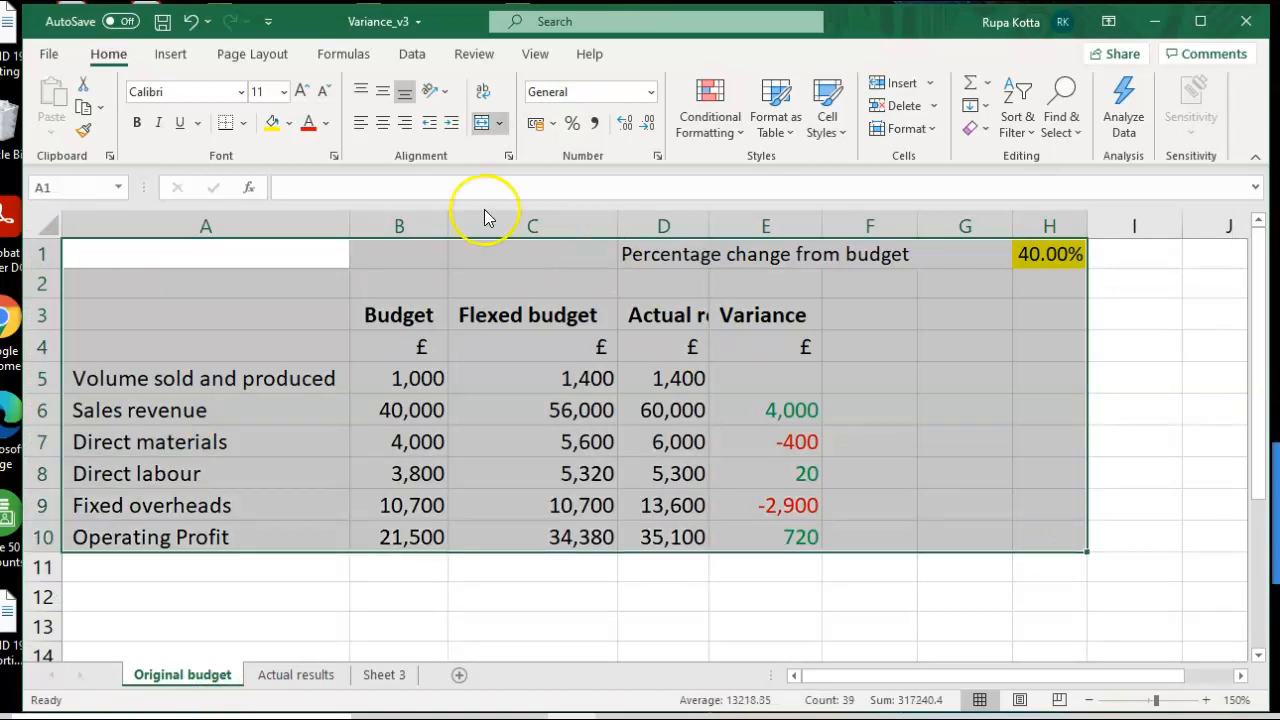
{"action": "left_click", "coordinate": [284, 93]}
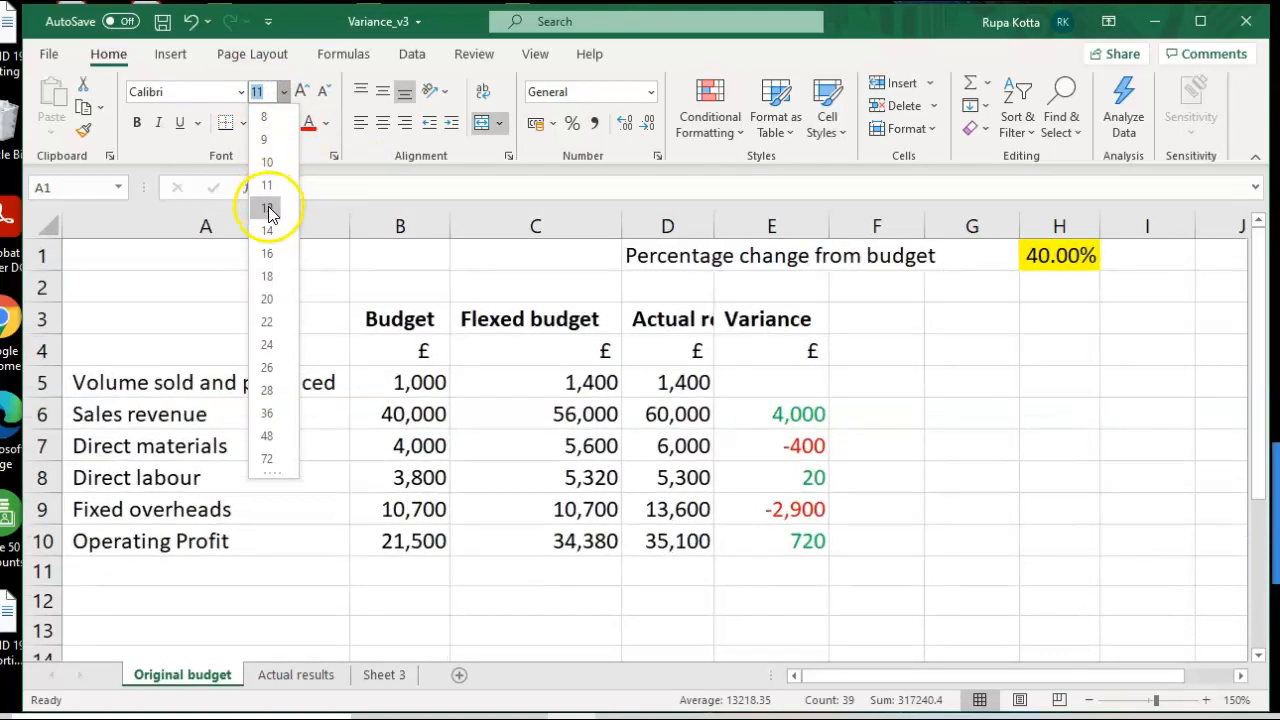
{"action": "left_click", "coordinate": [268, 208]}
{"action": "left_click", "coordinate": [917, 410]}
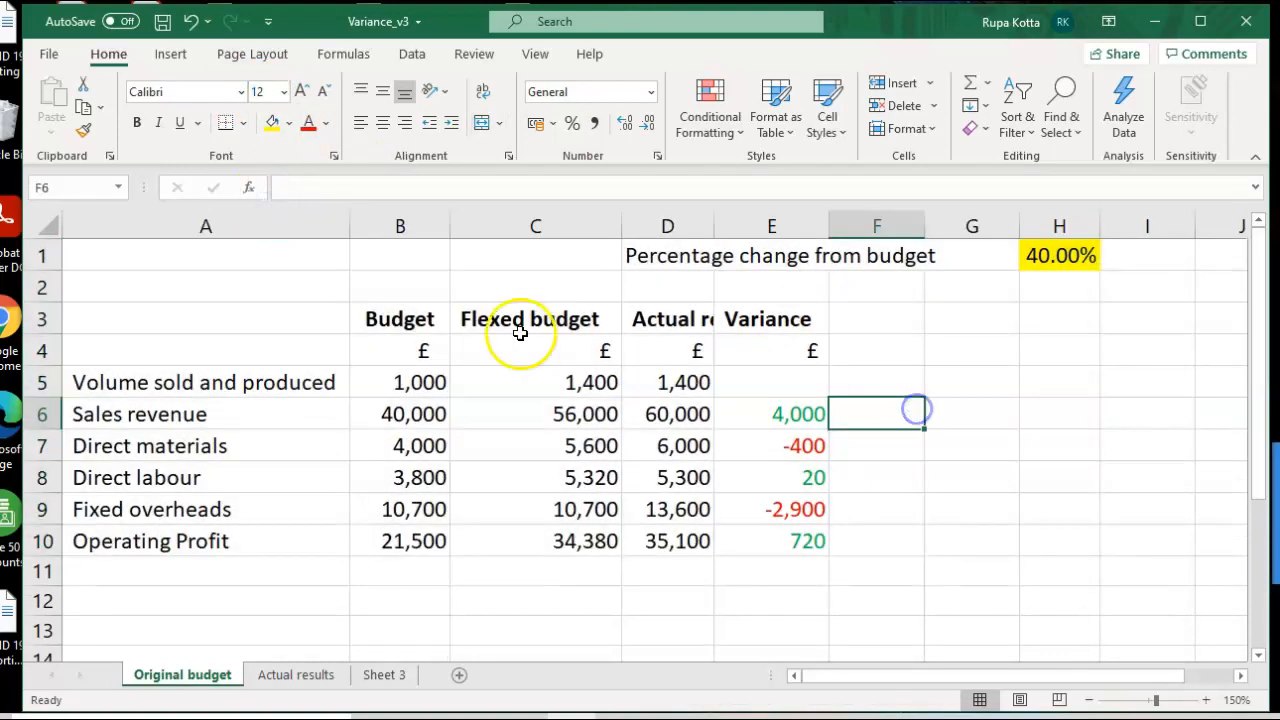
Toggle bold off and back on for the table headings in B3:E3.
{"action": "left_click_drag", "start_coordinate": [400, 319], "coordinate": [718, 320]}
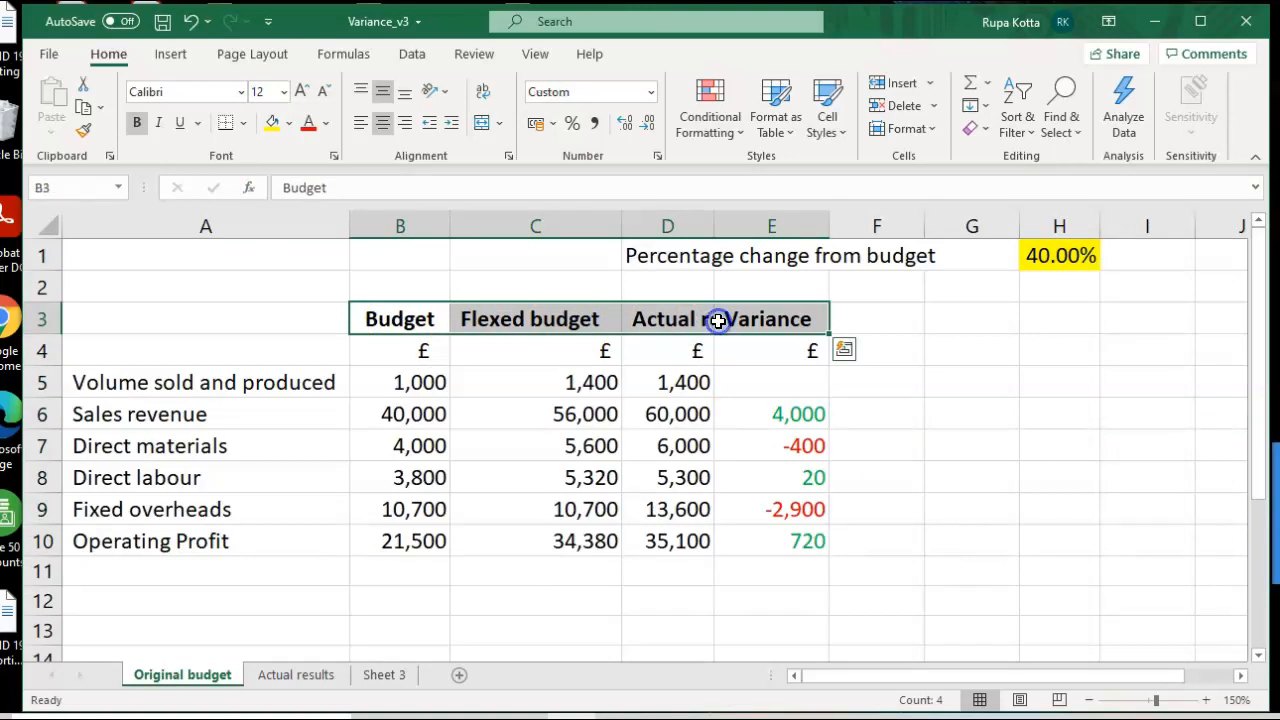
{"action": "left_click", "coordinate": [138, 122]}
{"action": "left_click", "coordinate": [138, 122]}
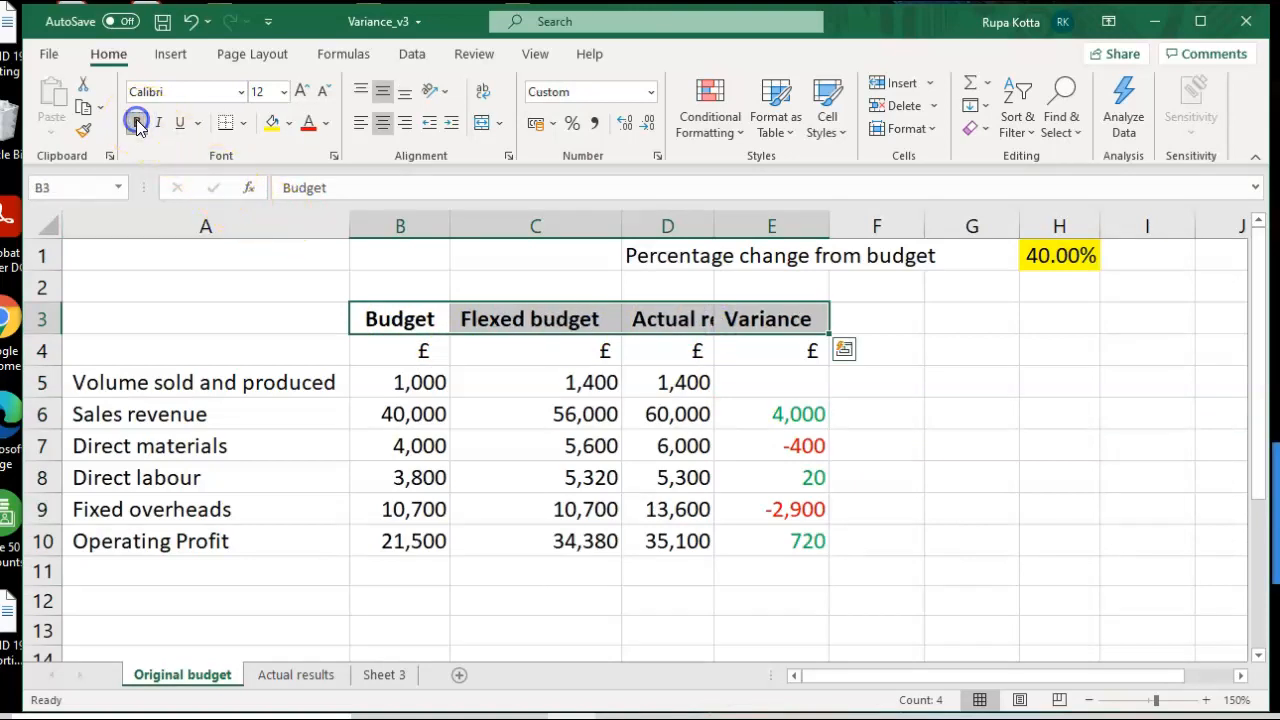
{"action": "left_click", "coordinate": [972, 440]}
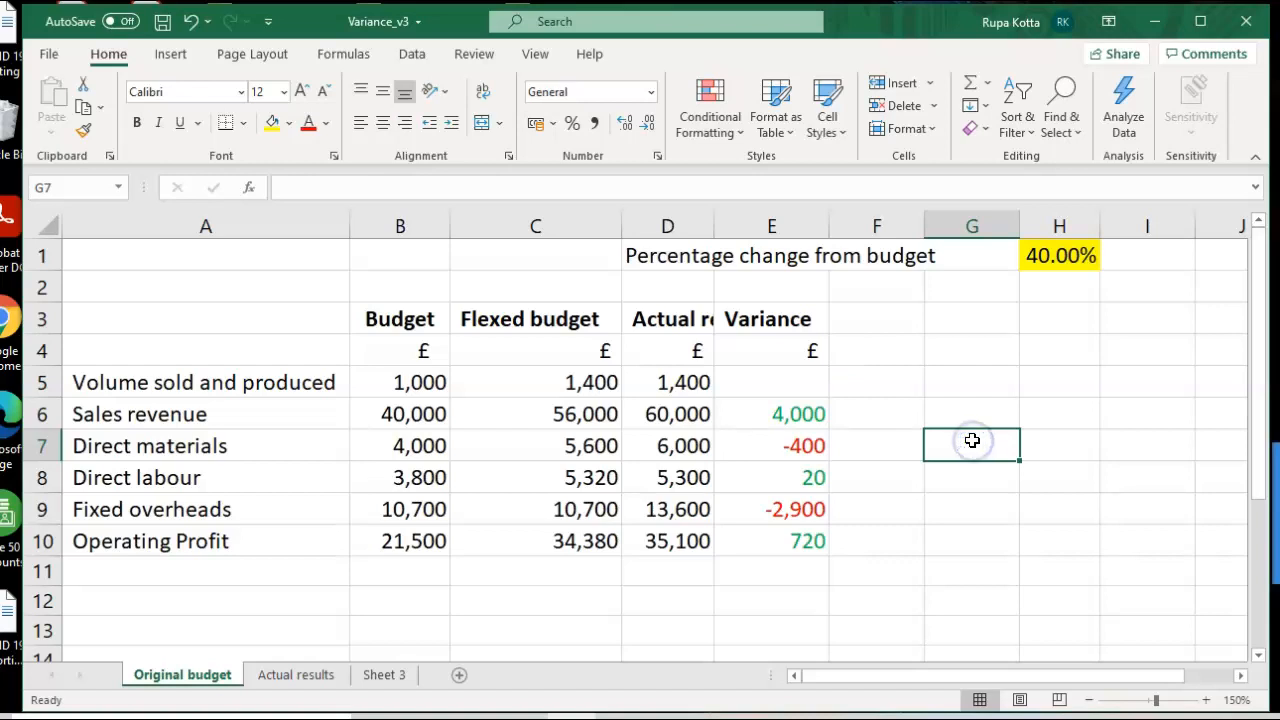
AutoFit the column widths across the whole Original budget sheet.
{"action": "left_click", "coordinate": [680, 322]}
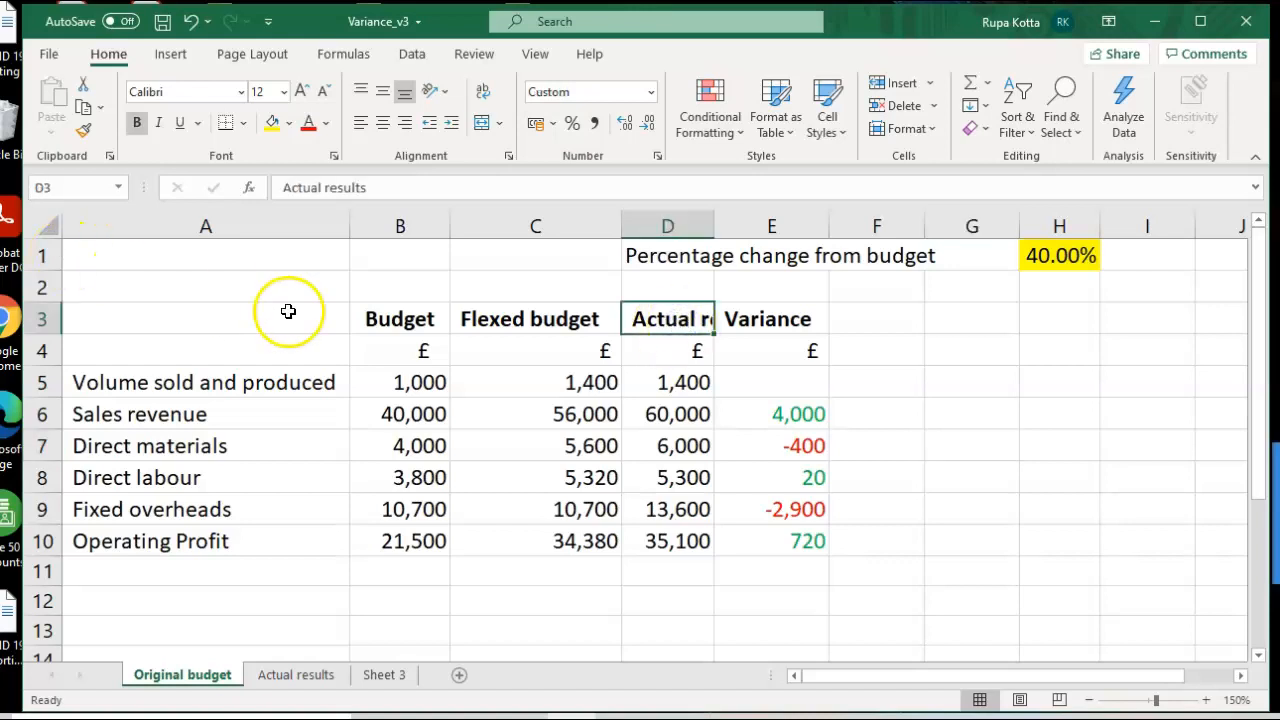
{"action": "left_click", "coordinate": [50, 228]}
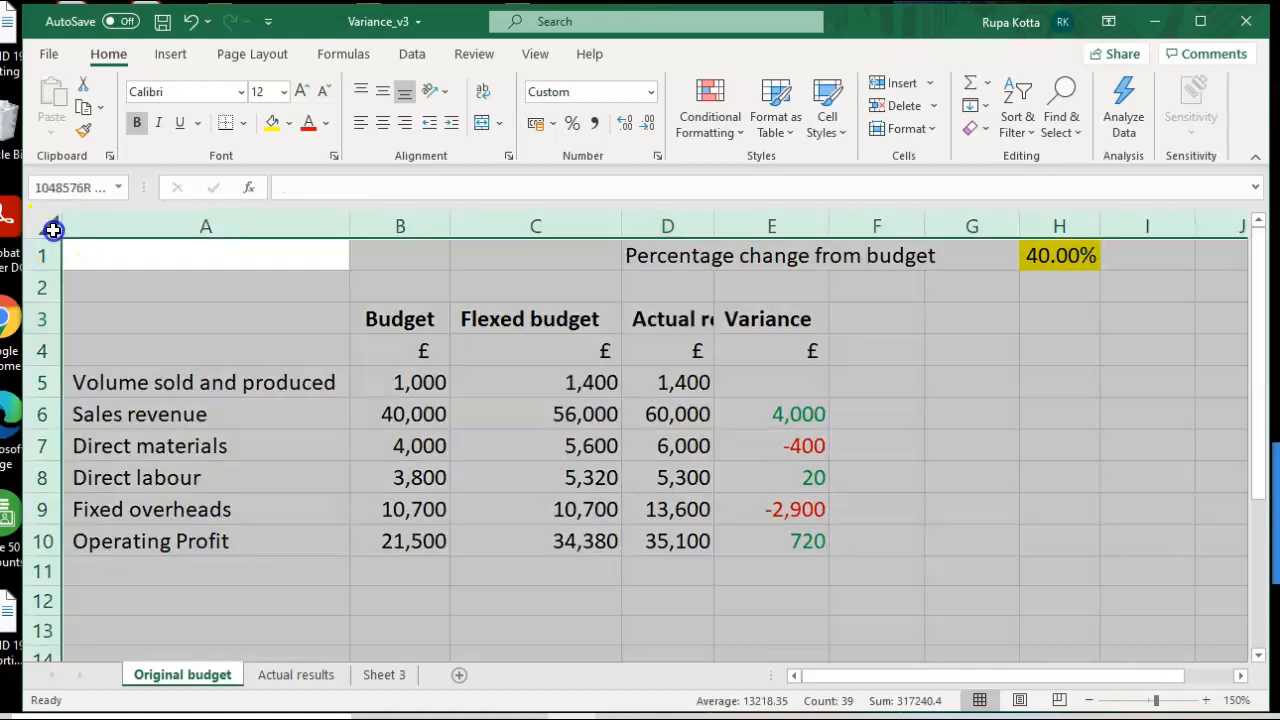
{"action": "left_click", "coordinate": [918, 130]}
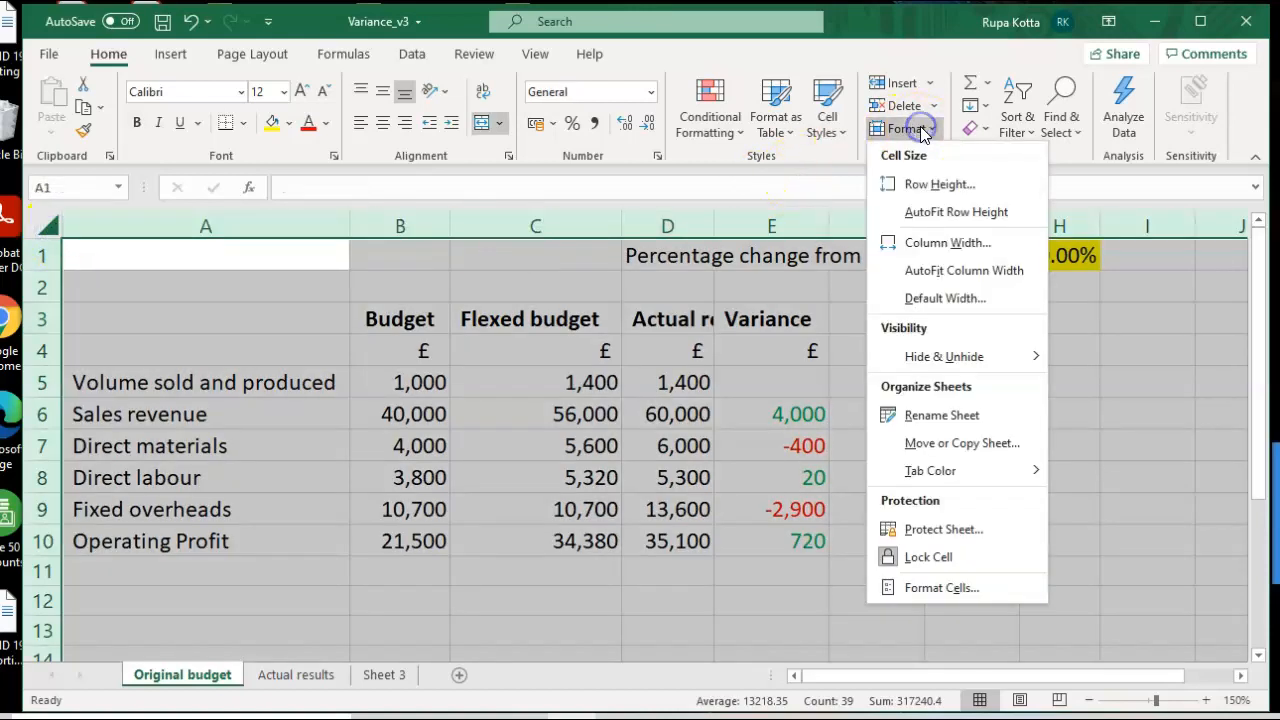
{"action": "left_click", "coordinate": [938, 272]}
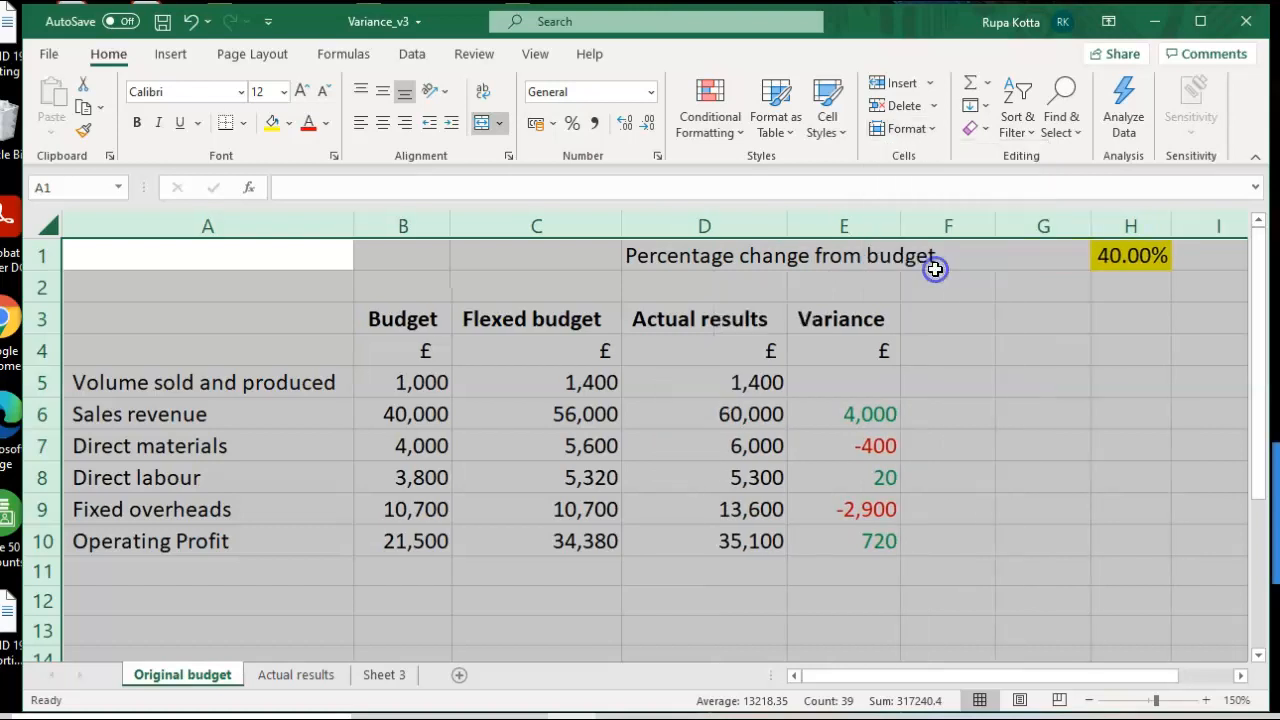
{"action": "left_click", "coordinate": [971, 414]}
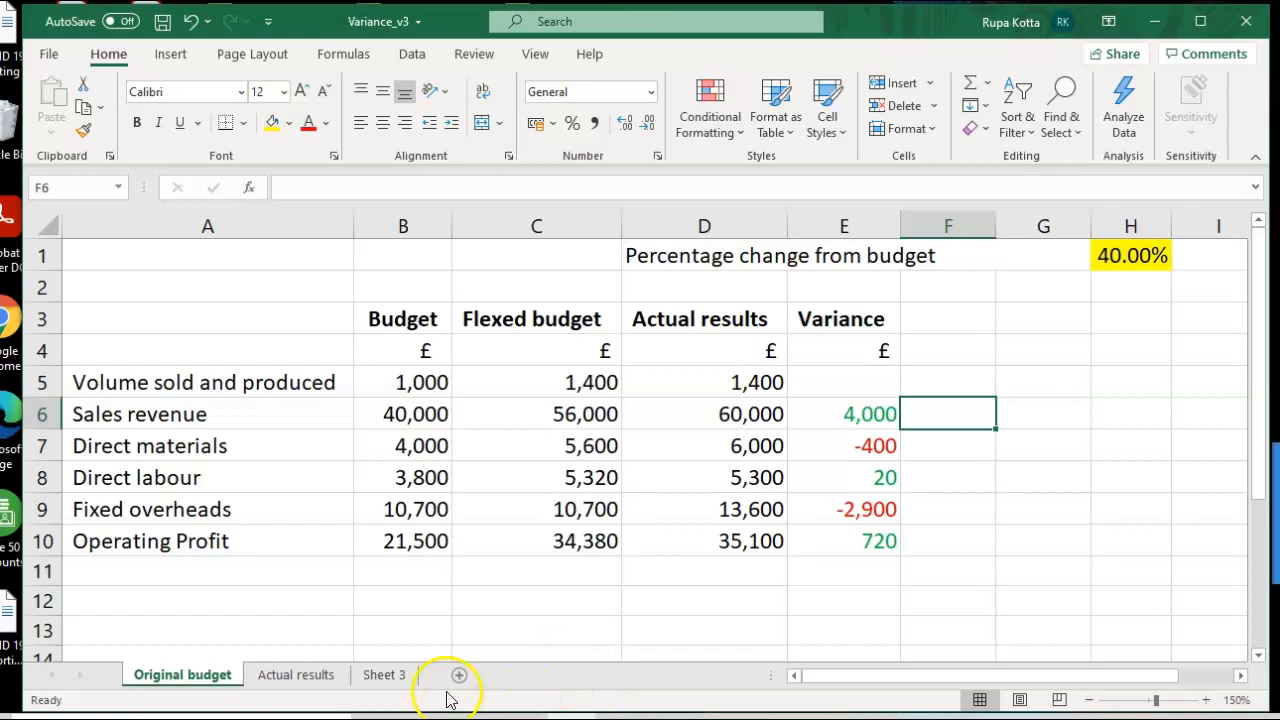
Read instruction (j) on Sheet 3 and copy the range A3:D10 from the Original budget sheet.
{"action": "left_click", "coordinate": [386, 675]}
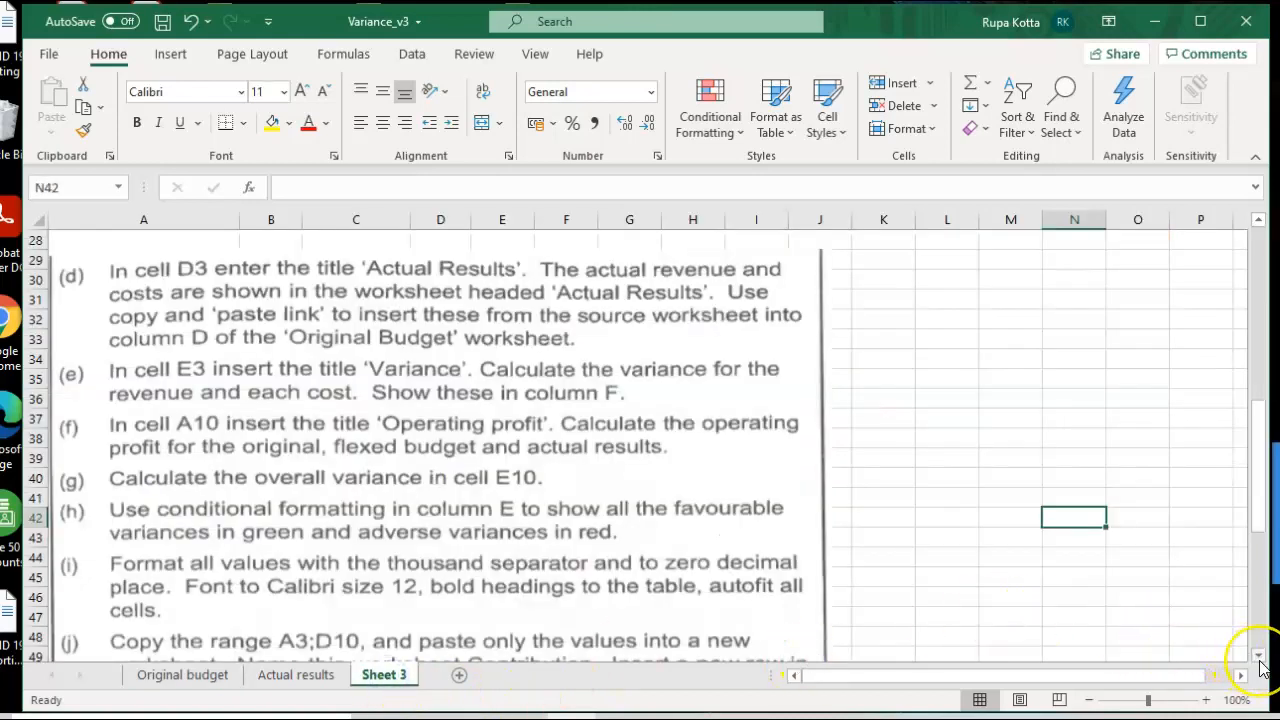
{"action": "left_click_drag", "start_coordinate": [1258, 657], "coordinate": [1258, 657]}
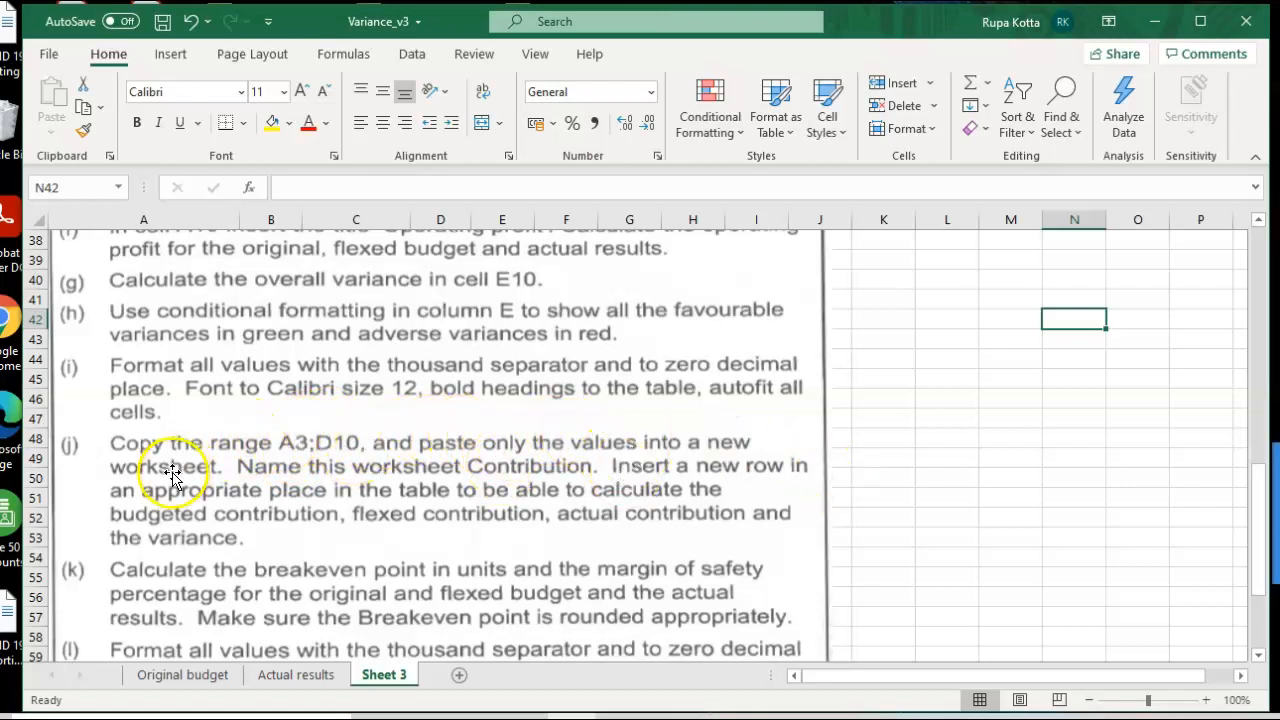
{"action": "left_click", "coordinate": [185, 674]}
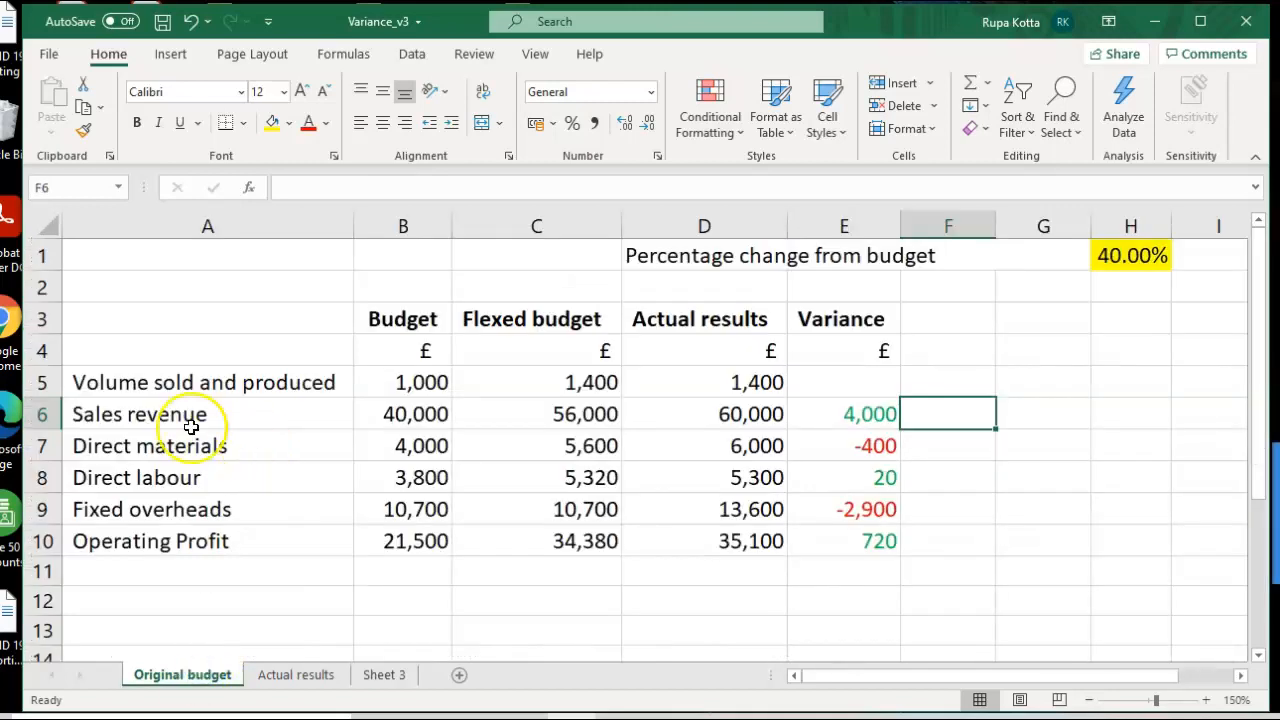
{"action": "left_click", "coordinate": [128, 318]}
{"action": "left_click_drag", "start_coordinate": [128, 318], "coordinate": [722, 530]}
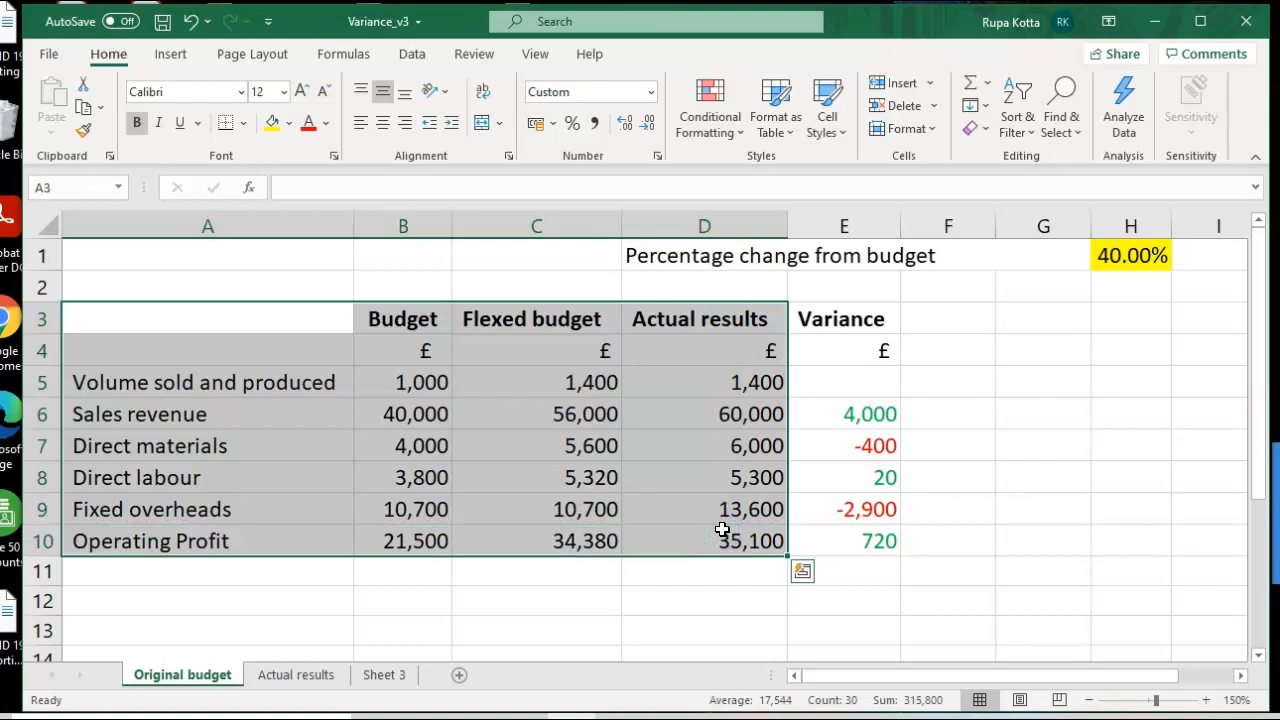
{"action": "right_click", "coordinate": [722, 530]}
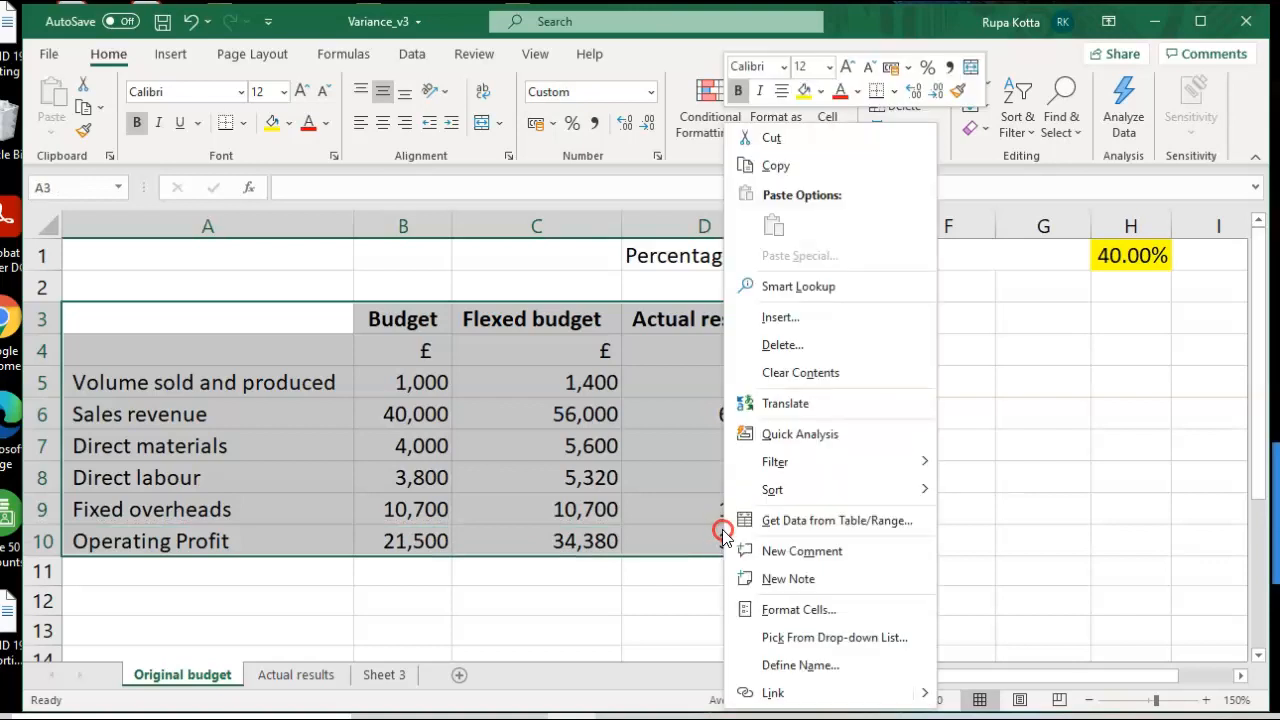
{"action": "left_click", "coordinate": [778, 166]}
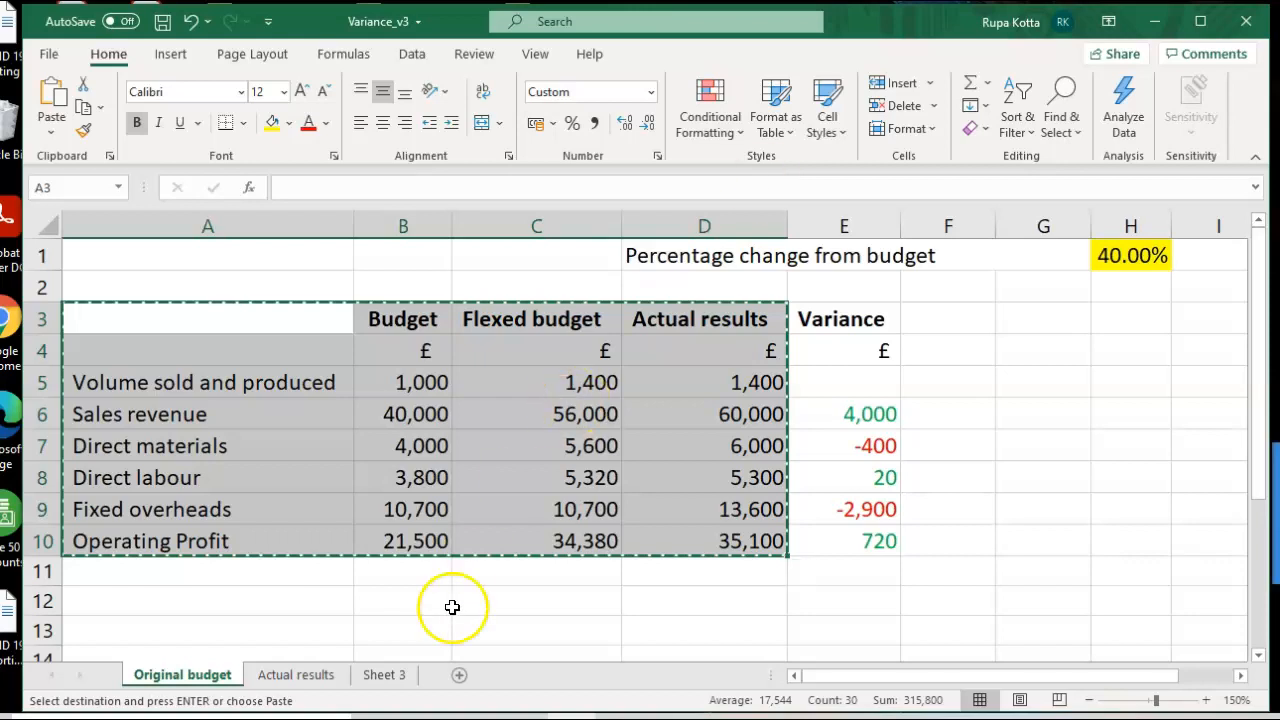
Add a new worksheet and paste the copied budget range at A3 as values only using Paste Special.
{"action": "left_click", "coordinate": [459, 677]}
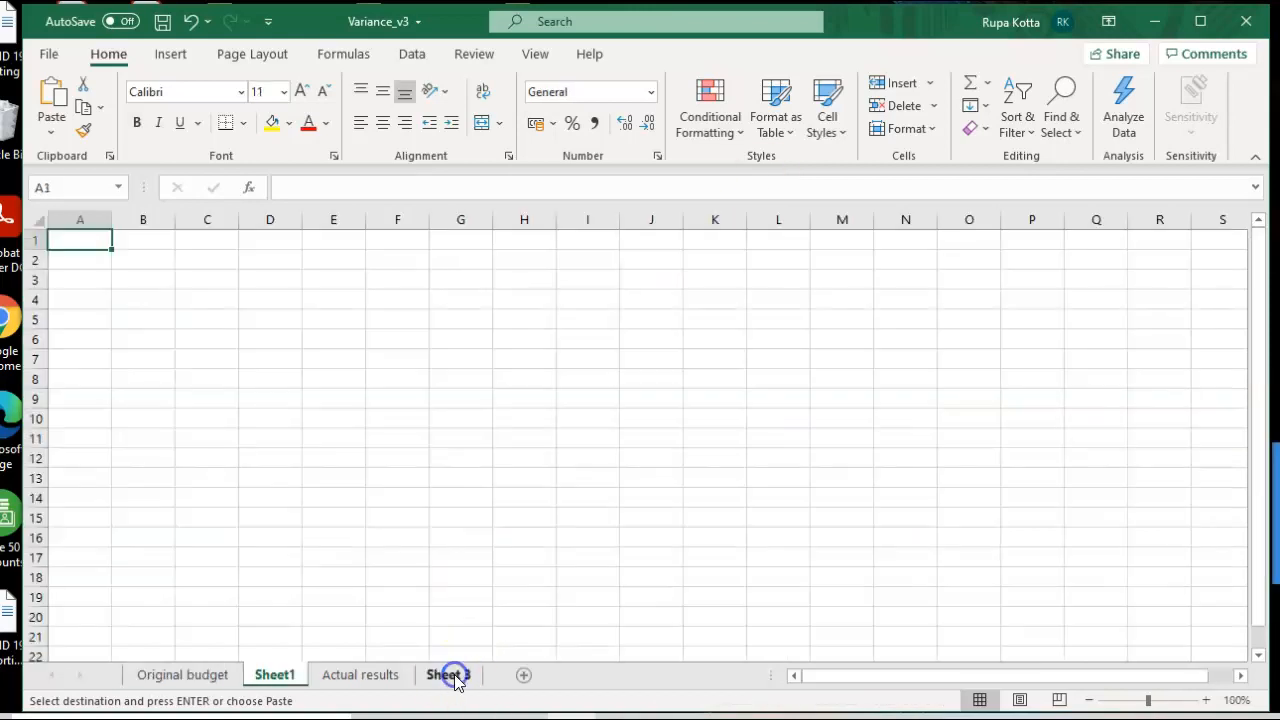
{"action": "left_click", "coordinate": [100, 283]}
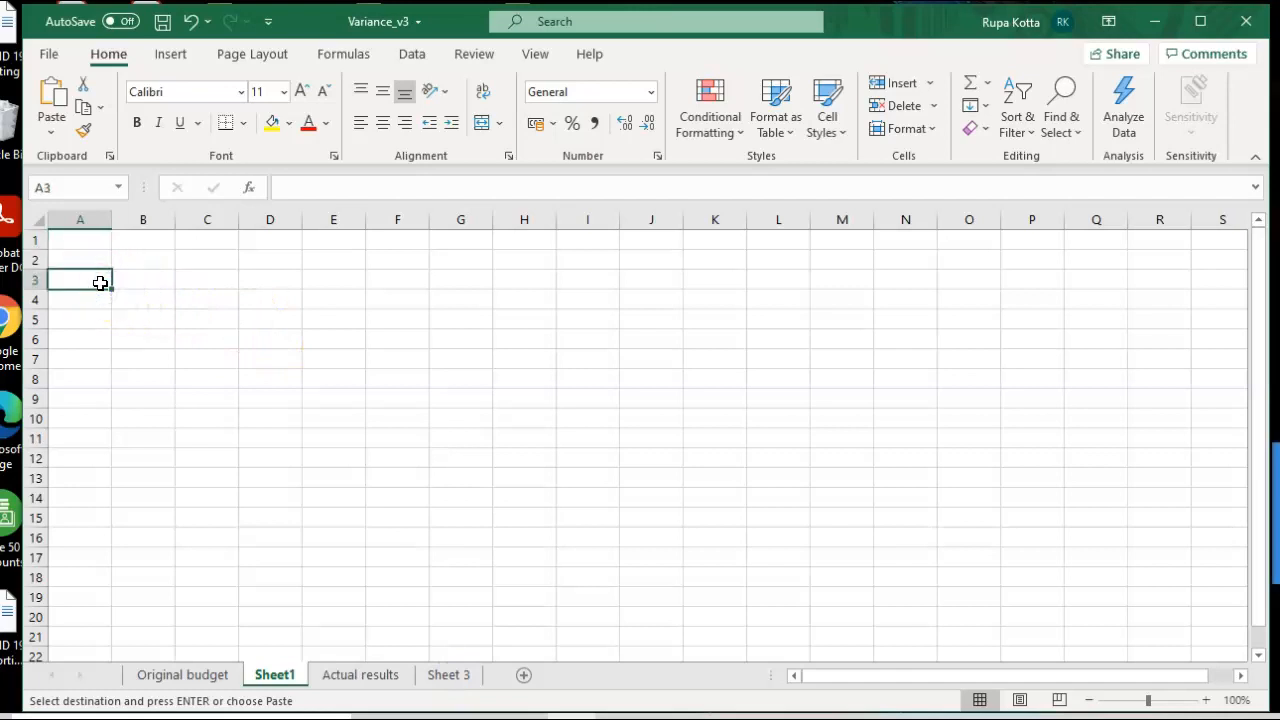
{"action": "right_click", "coordinate": [100, 283]}
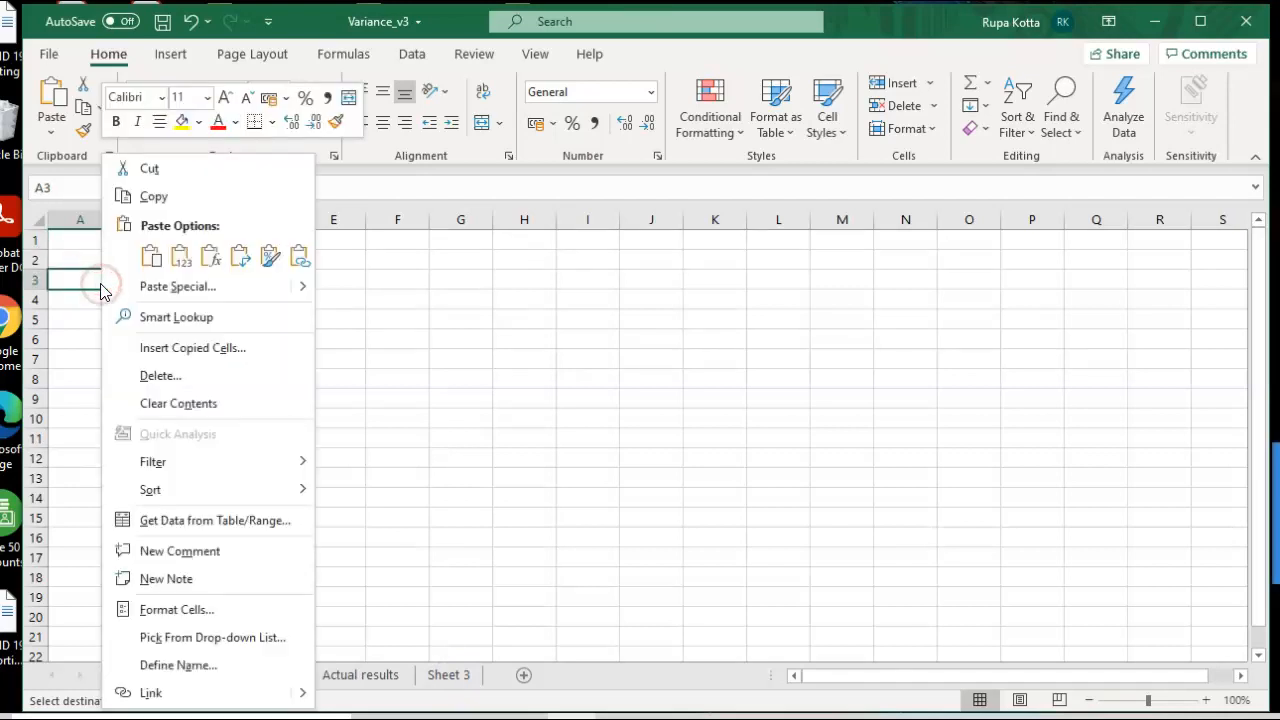
{"action": "left_click", "coordinate": [143, 286]}
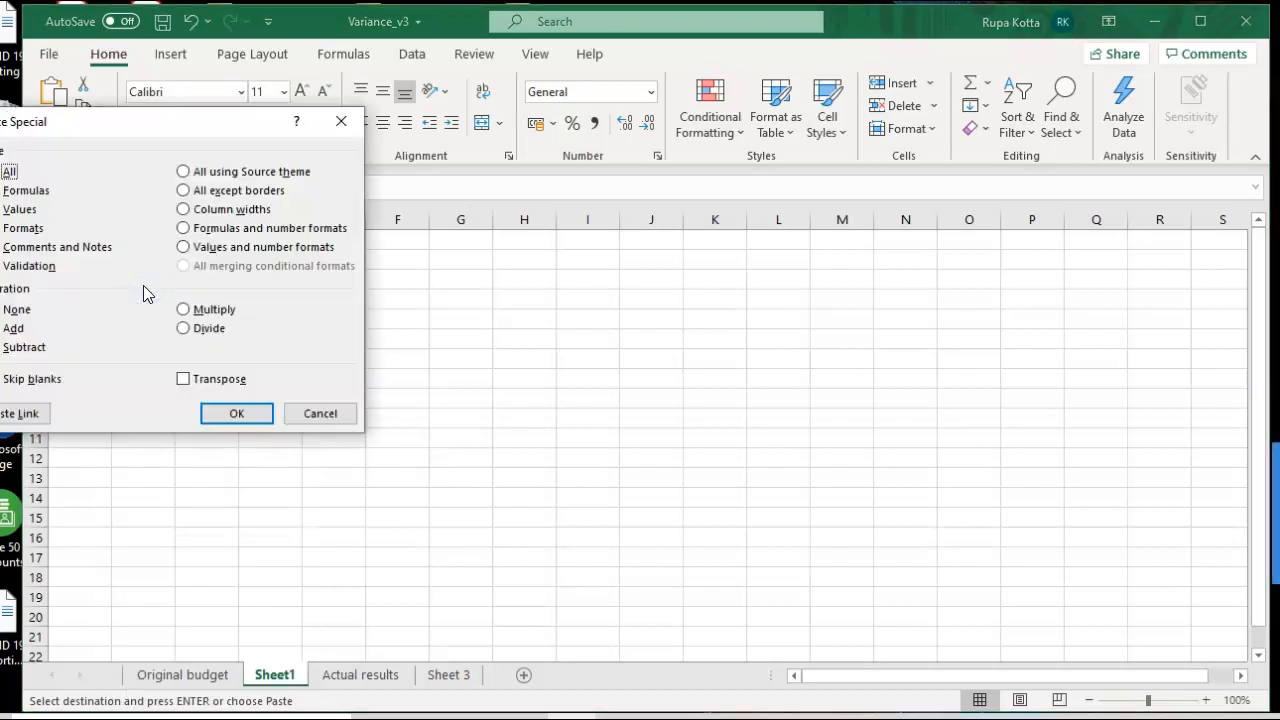
{"action": "left_click_drag", "start_coordinate": [93, 121], "coordinate": [255, 120]}
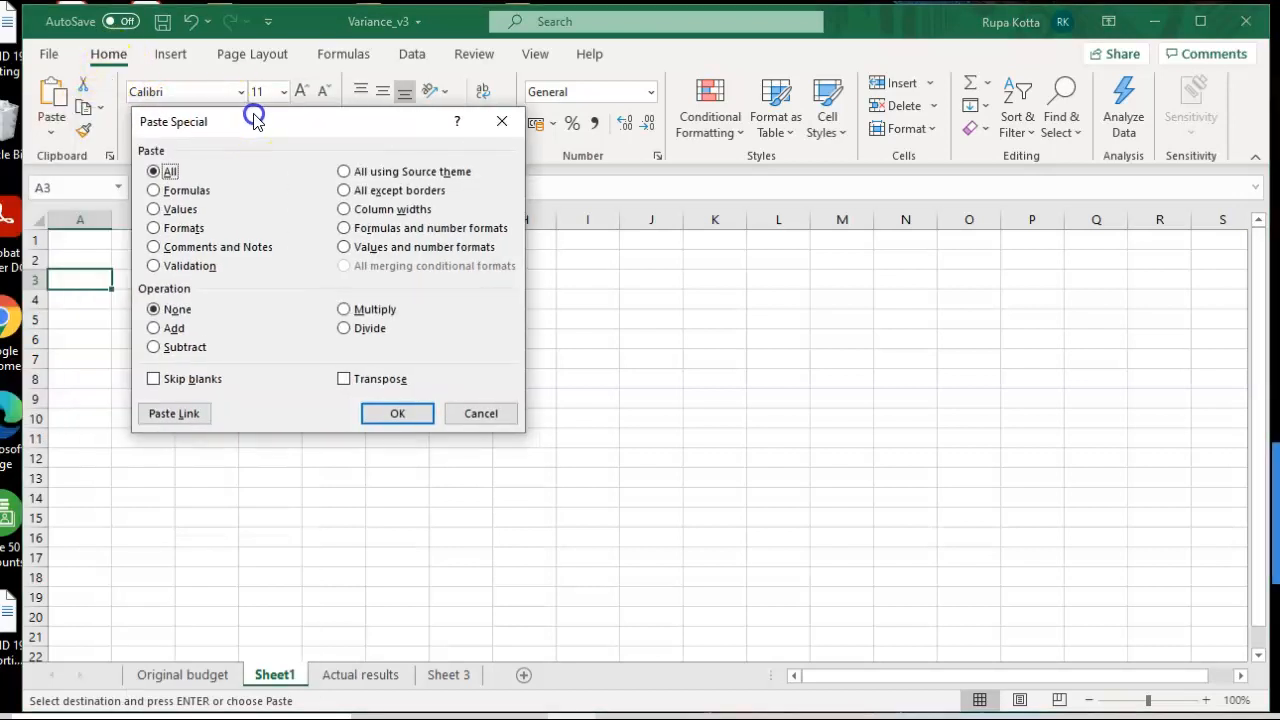
{"action": "left_click", "coordinate": [175, 210]}
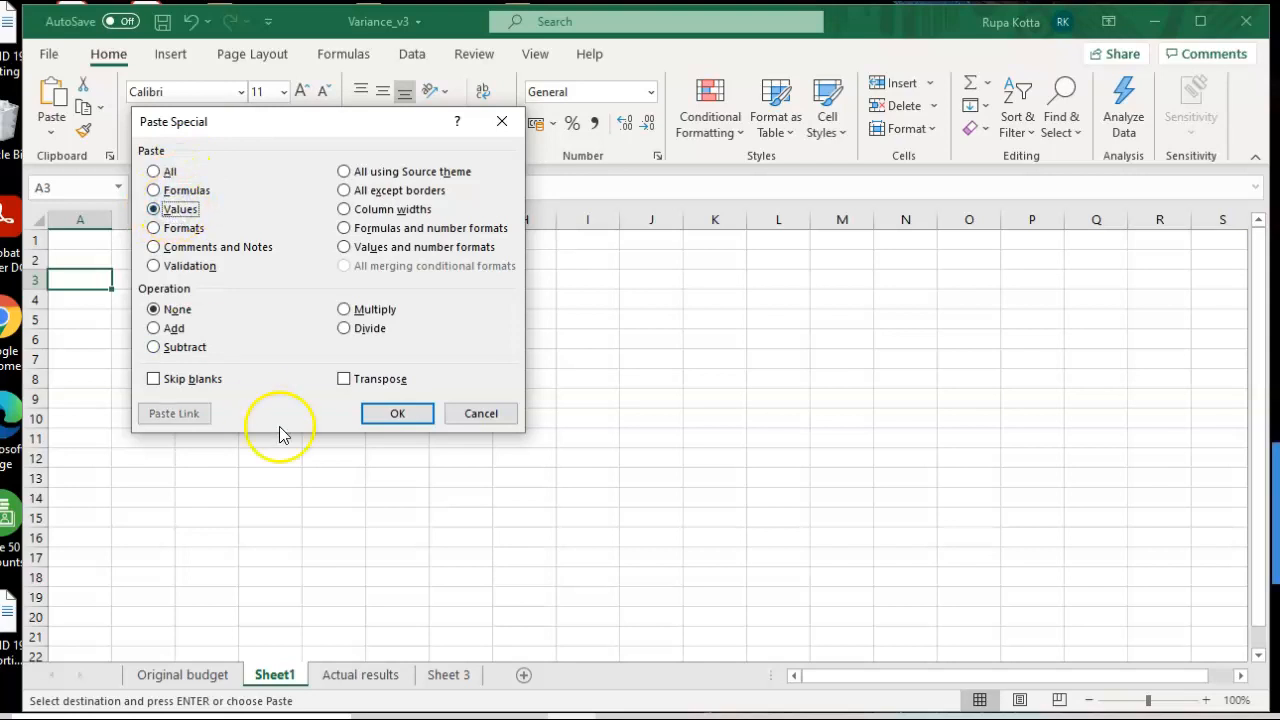
{"action": "left_click", "coordinate": [384, 416]}
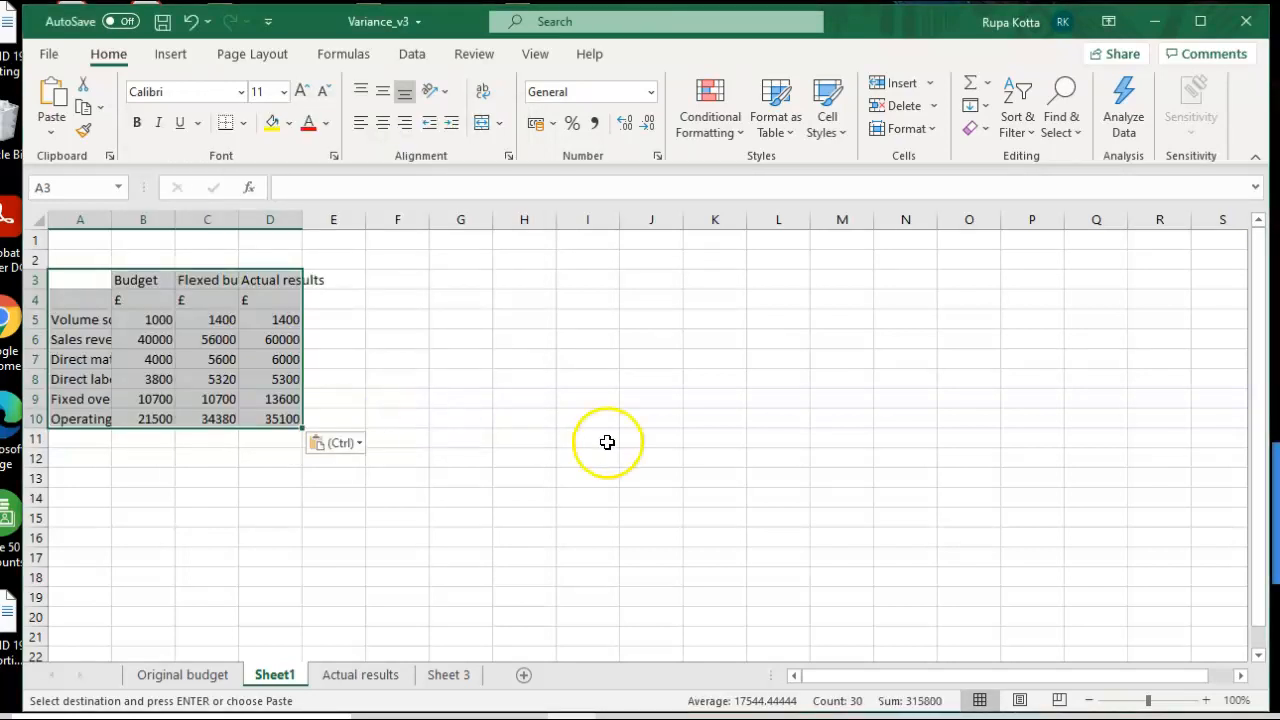
{"action": "left_click", "coordinate": [607, 442]}
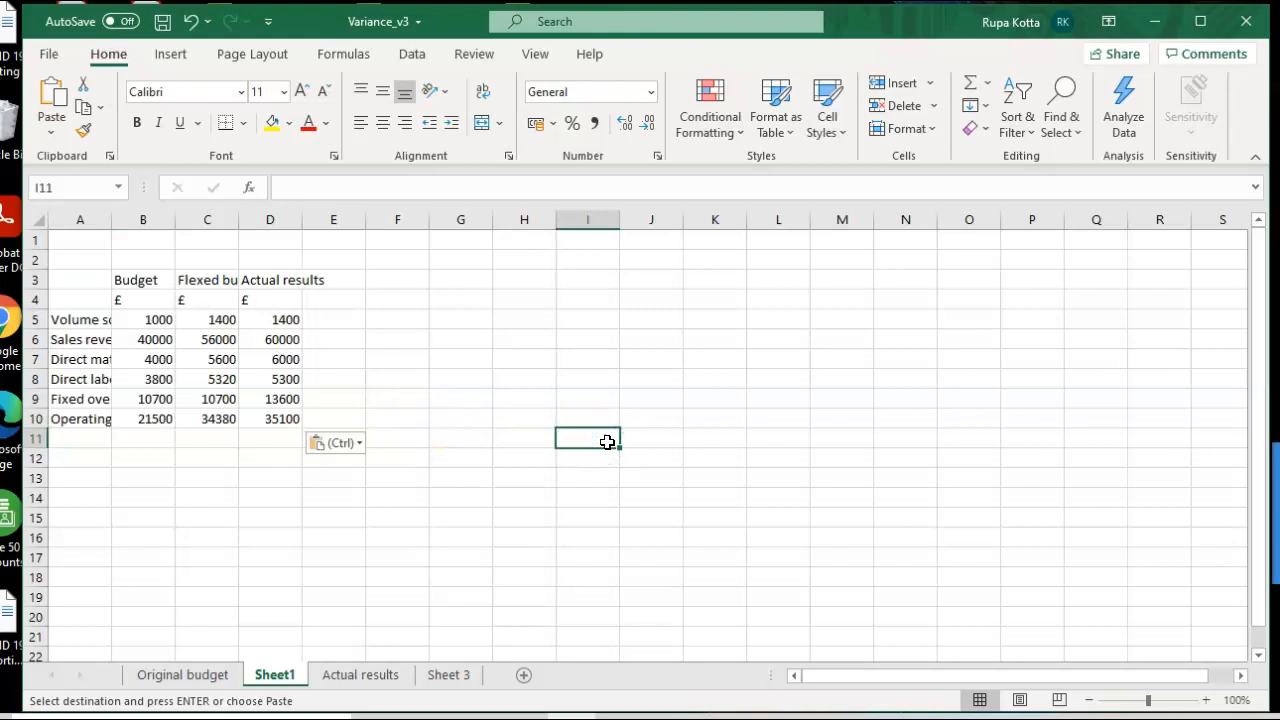
Check instruction (j) on Sheet 3 for the required worksheet name and rename Sheet1 as Contribution.
{"action": "left_click", "coordinate": [1206, 700]}
{"action": "left_click", "coordinate": [1206, 700]}
{"action": "left_click", "coordinate": [1206, 700]}
{"action": "left_click", "coordinate": [1206, 700]}
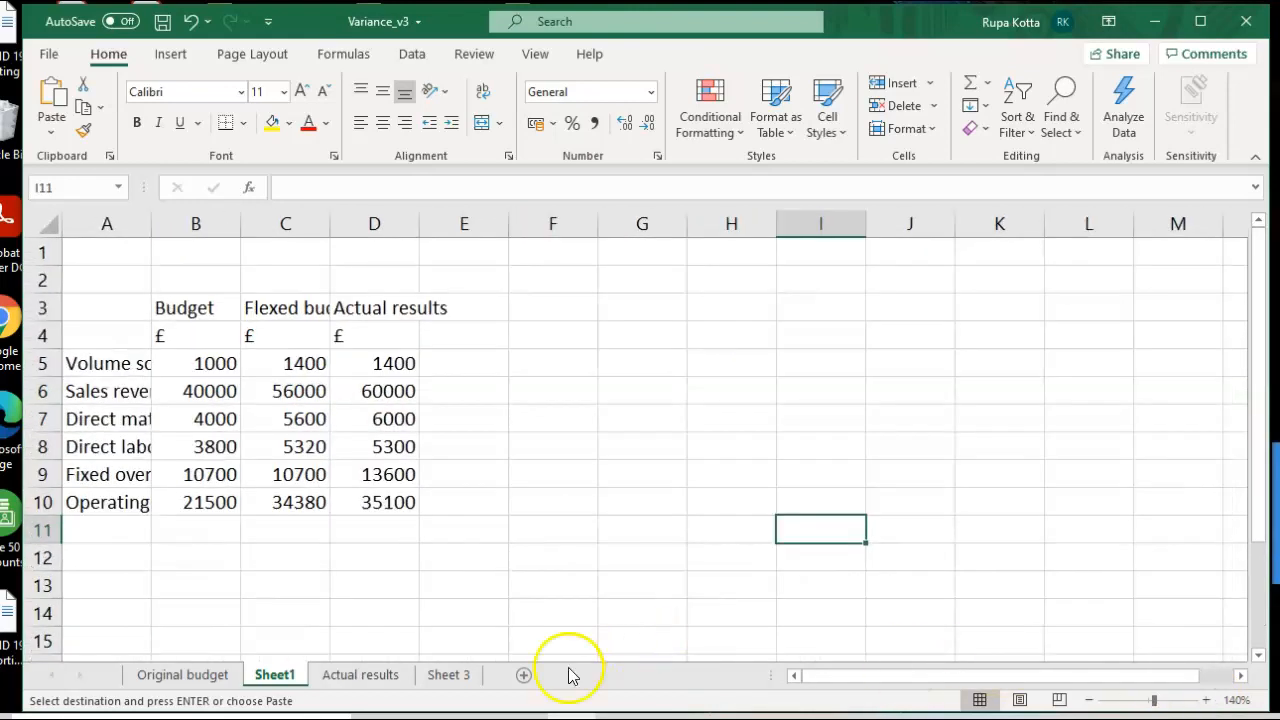
{"action": "left_click", "coordinate": [448, 676]}
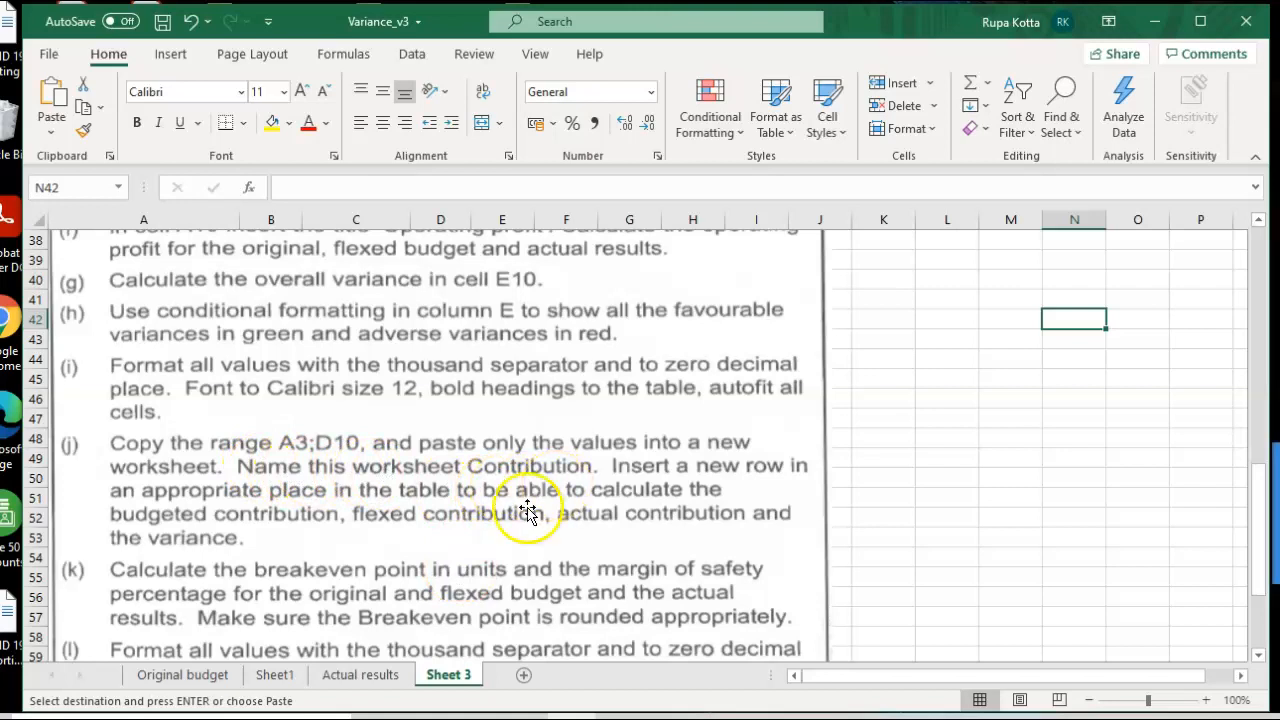
{"action": "left_click", "coordinate": [288, 676]}
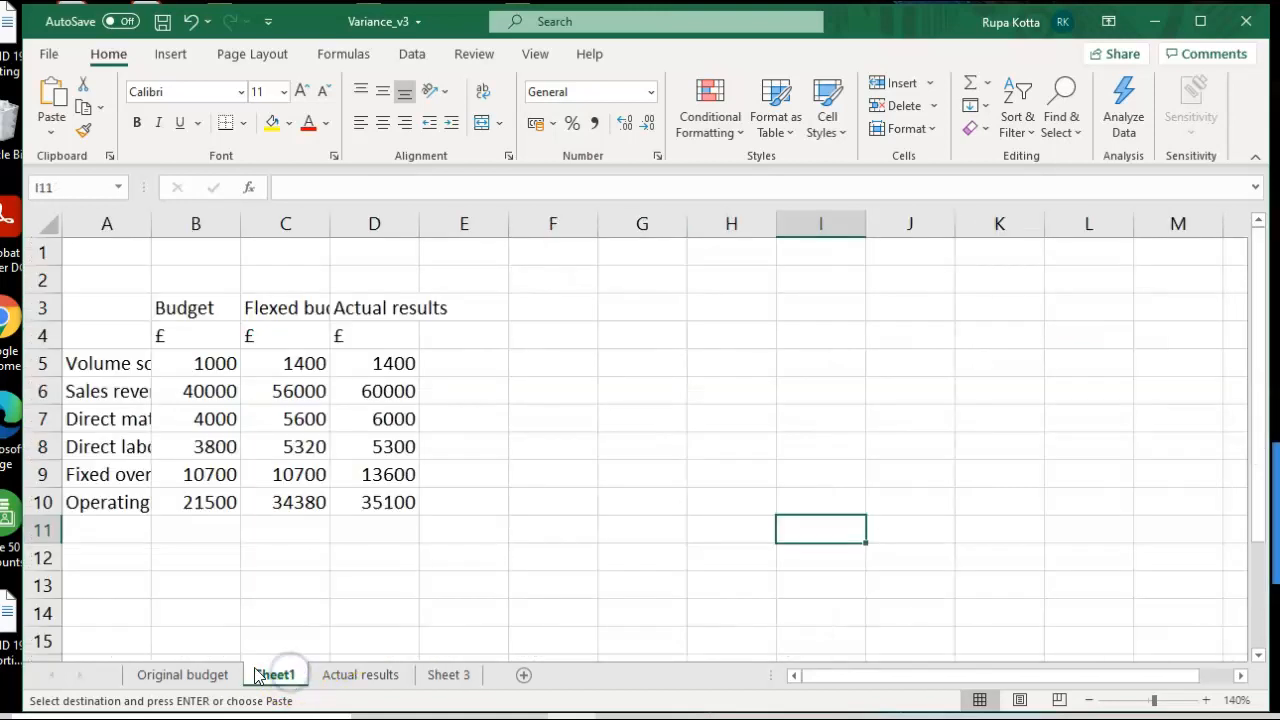
{"action": "right_click", "coordinate": [274, 680]}
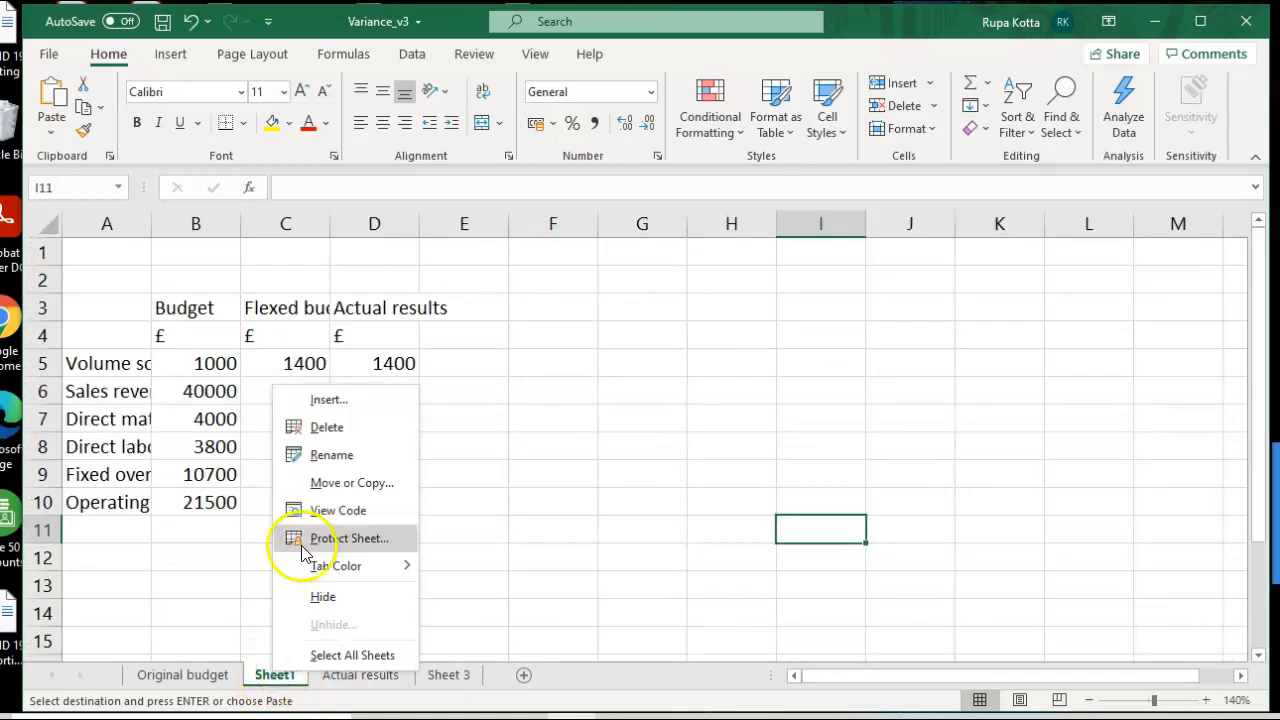
{"action": "left_click", "coordinate": [338, 456]}
{"action": "type", "text": "Contribution"}
{"action": "left_click", "coordinate": [585, 556]}
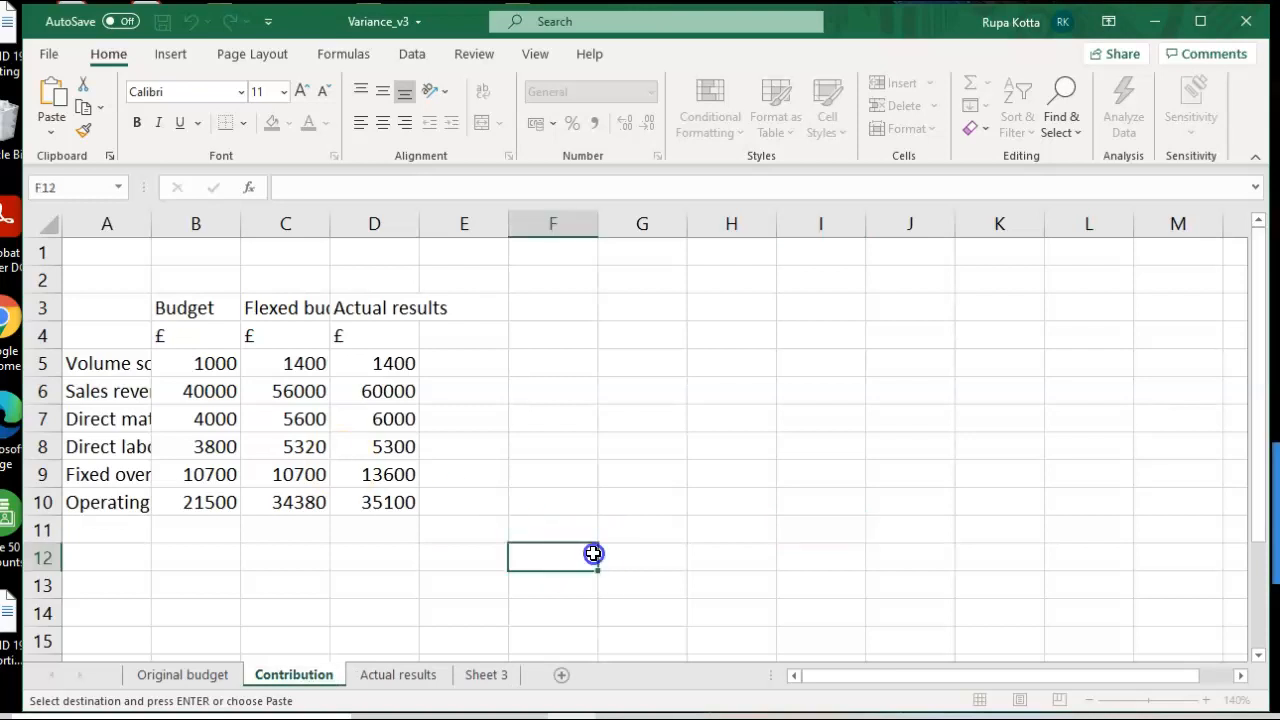
Reread instruction (j) on Sheet 3 and AutoFit the column widths across the whole Contribution sheet.
{"action": "left_click", "coordinate": [480, 676]}
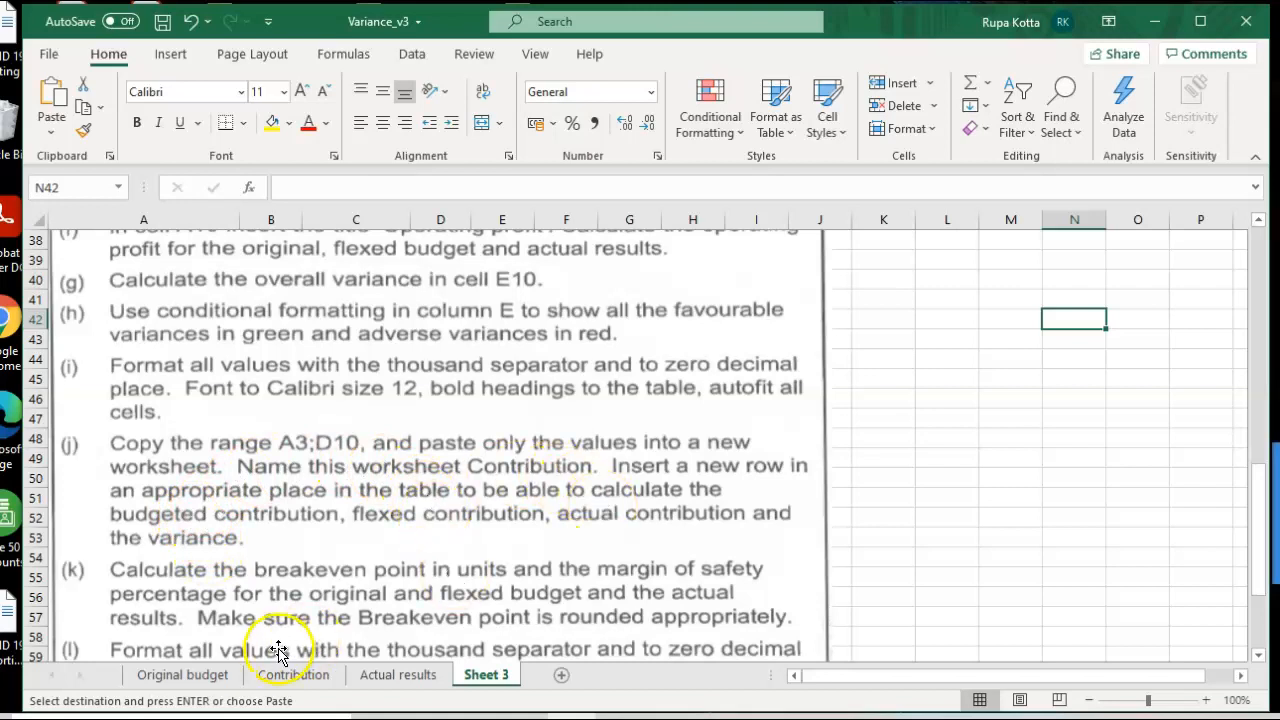
{"action": "left_click", "coordinate": [317, 681]}
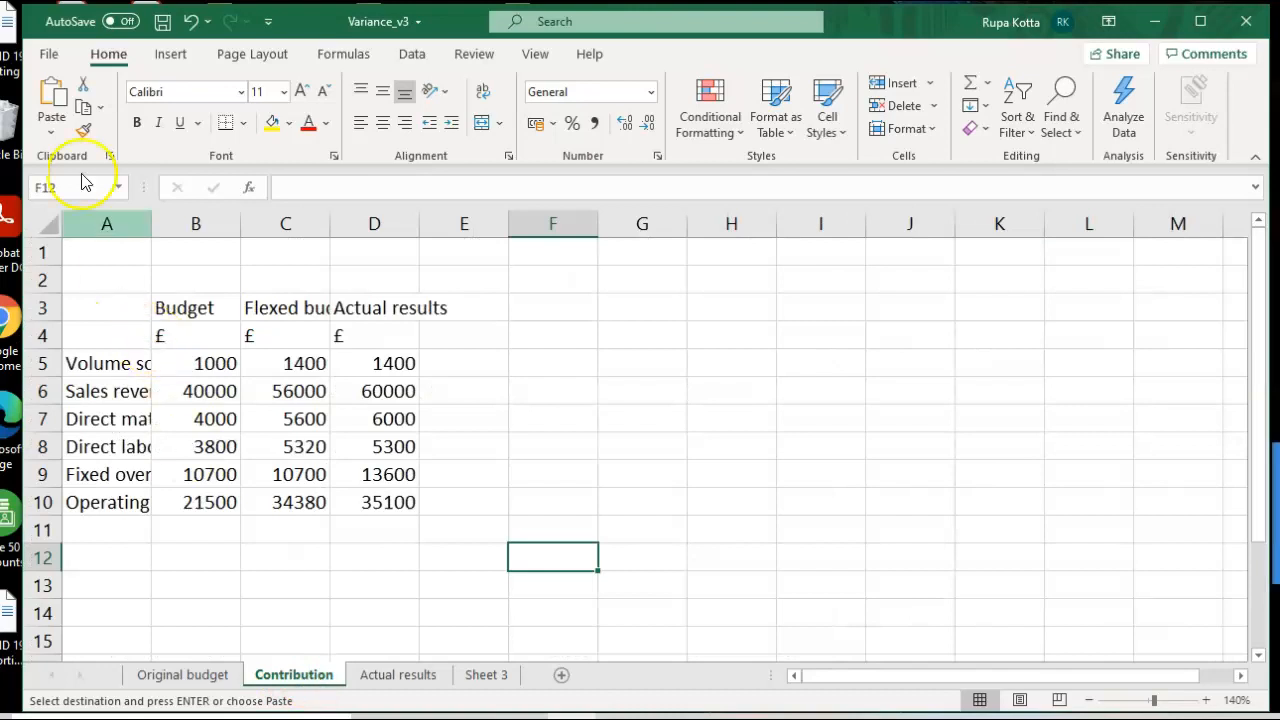
{"action": "left_click", "coordinate": [47, 222]}
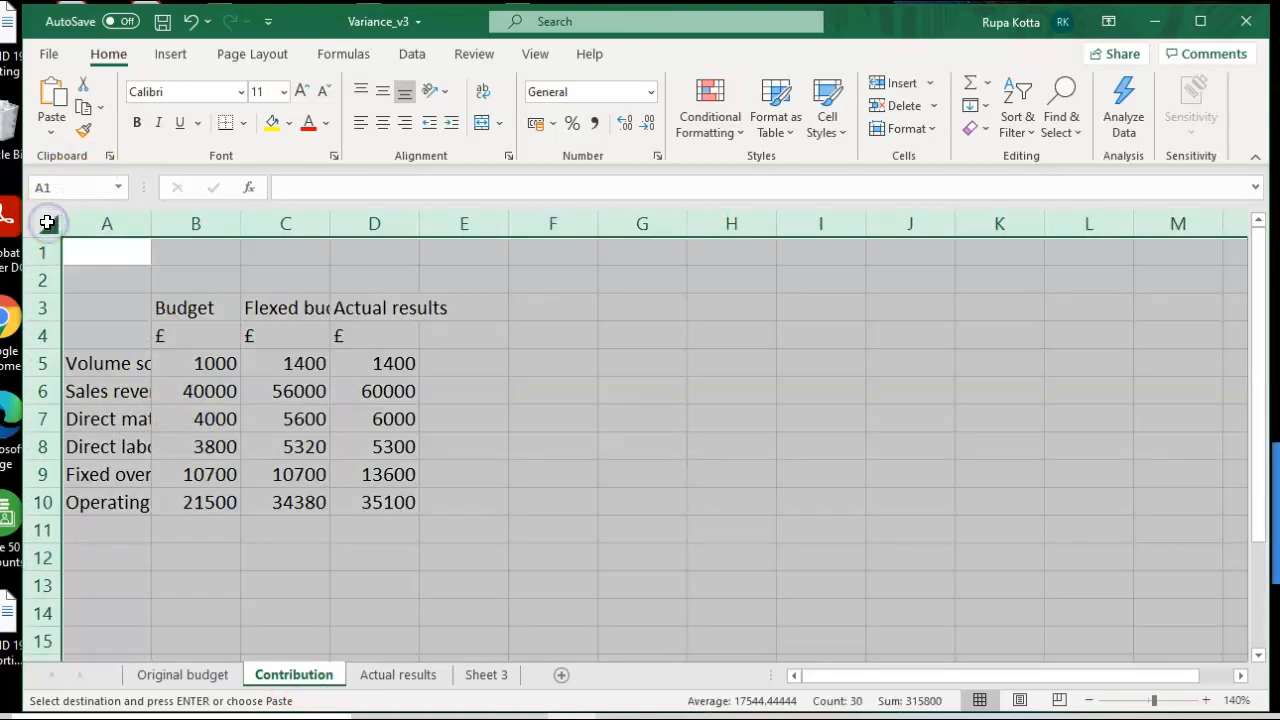
{"action": "left_click", "coordinate": [908, 130]}
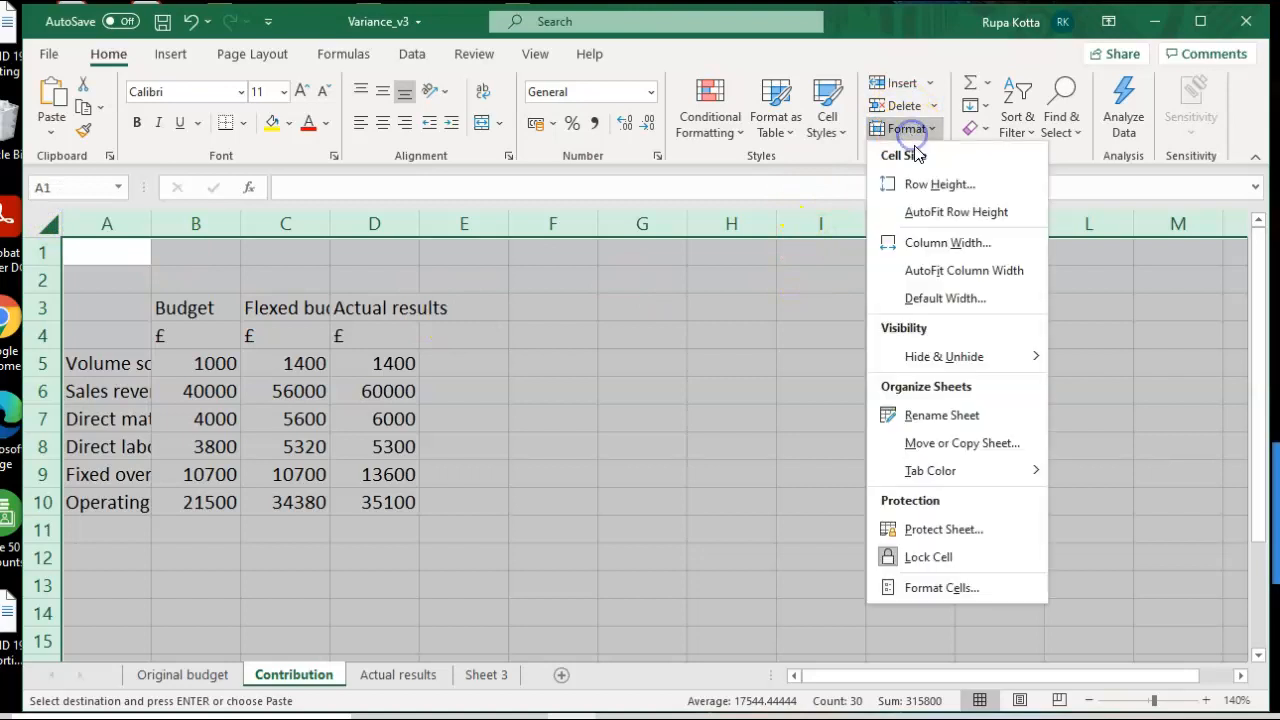
{"action": "left_click", "coordinate": [965, 271]}
{"action": "left_click", "coordinate": [849, 421]}
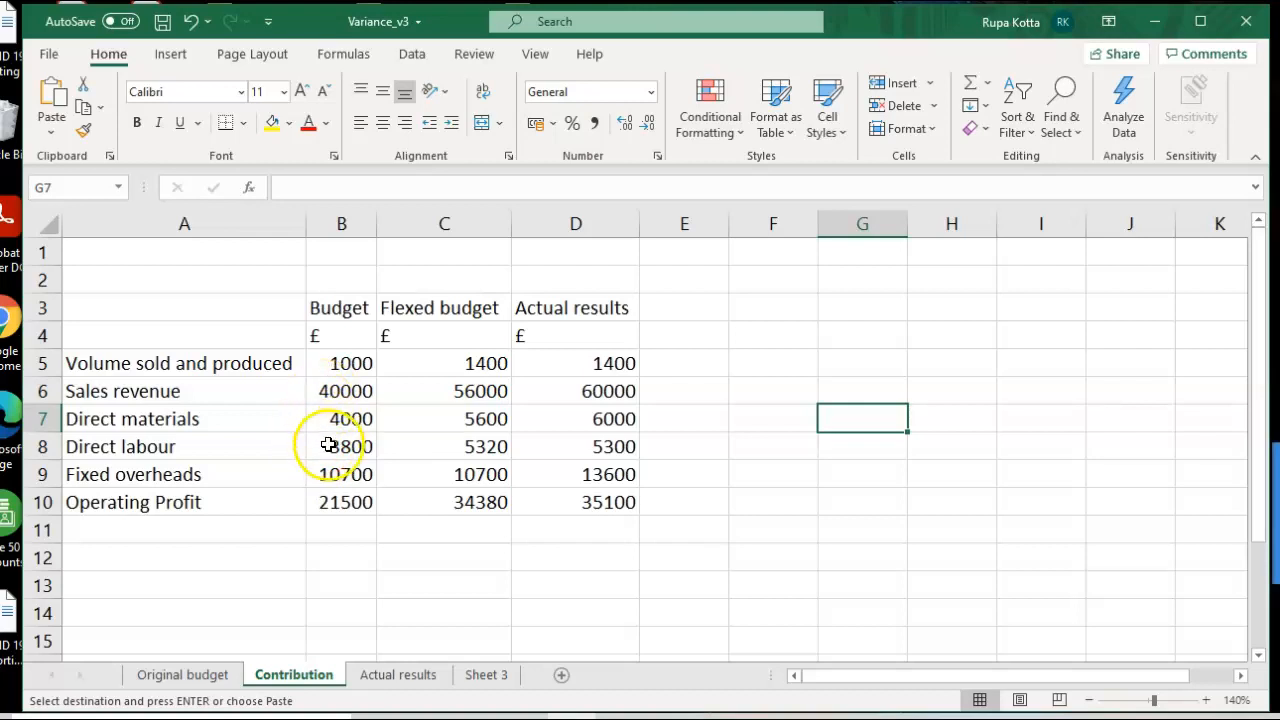
Insert a new row above Fixed overheads on the Contribution sheet and label it Contribution in A9.
{"action": "left_click", "coordinate": [48, 479]}
{"action": "right_click", "coordinate": [52, 479]}
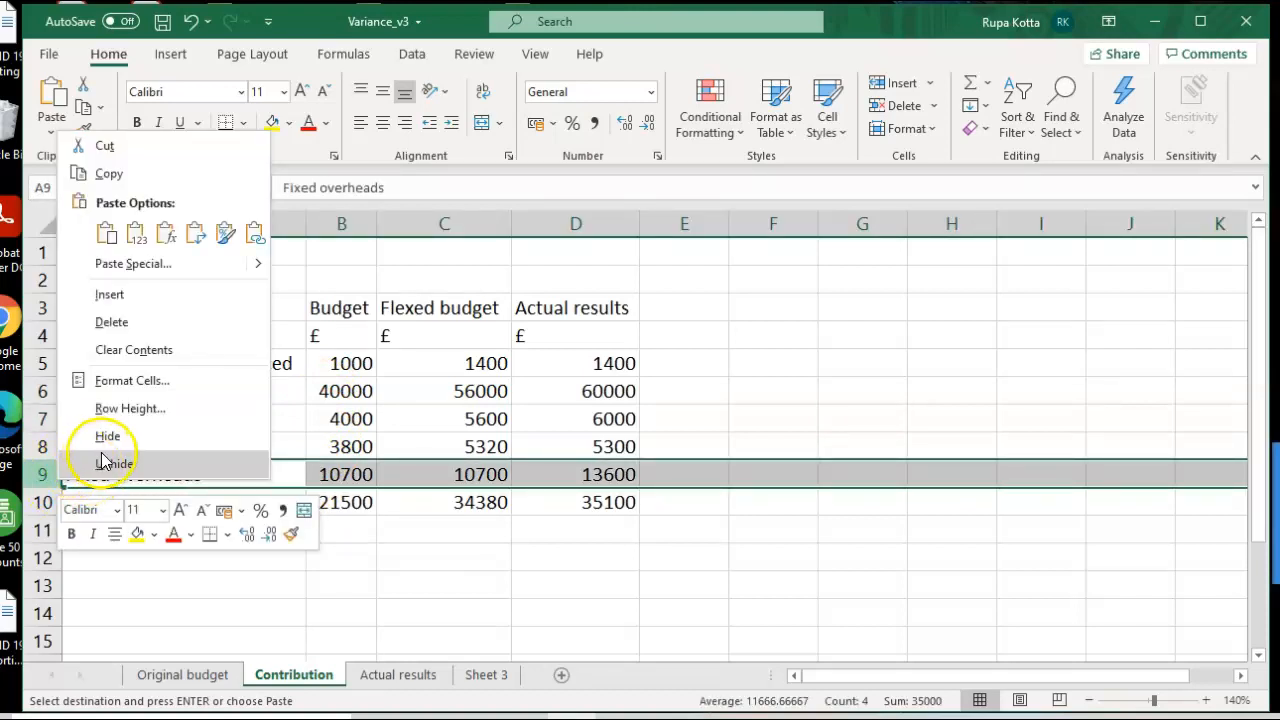
{"action": "left_click", "coordinate": [166, 602]}
{"action": "right_click", "coordinate": [38, 478]}
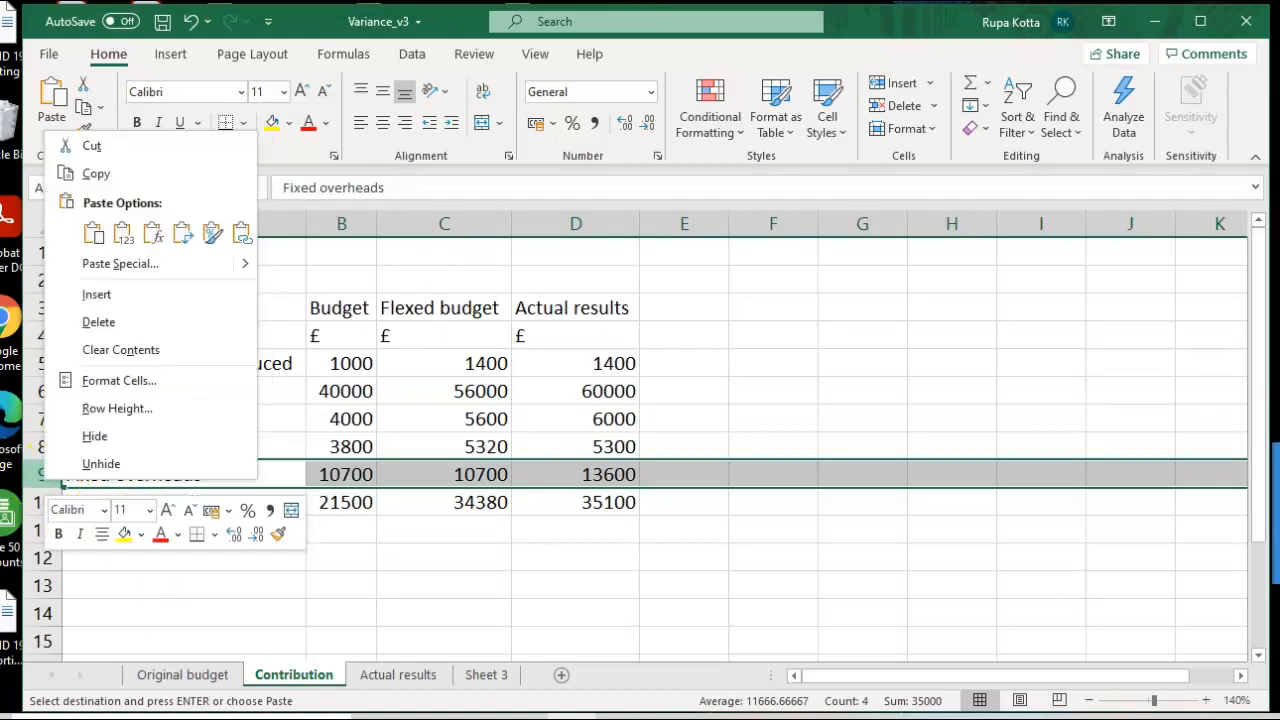
{"action": "left_click", "coordinate": [96, 296]}
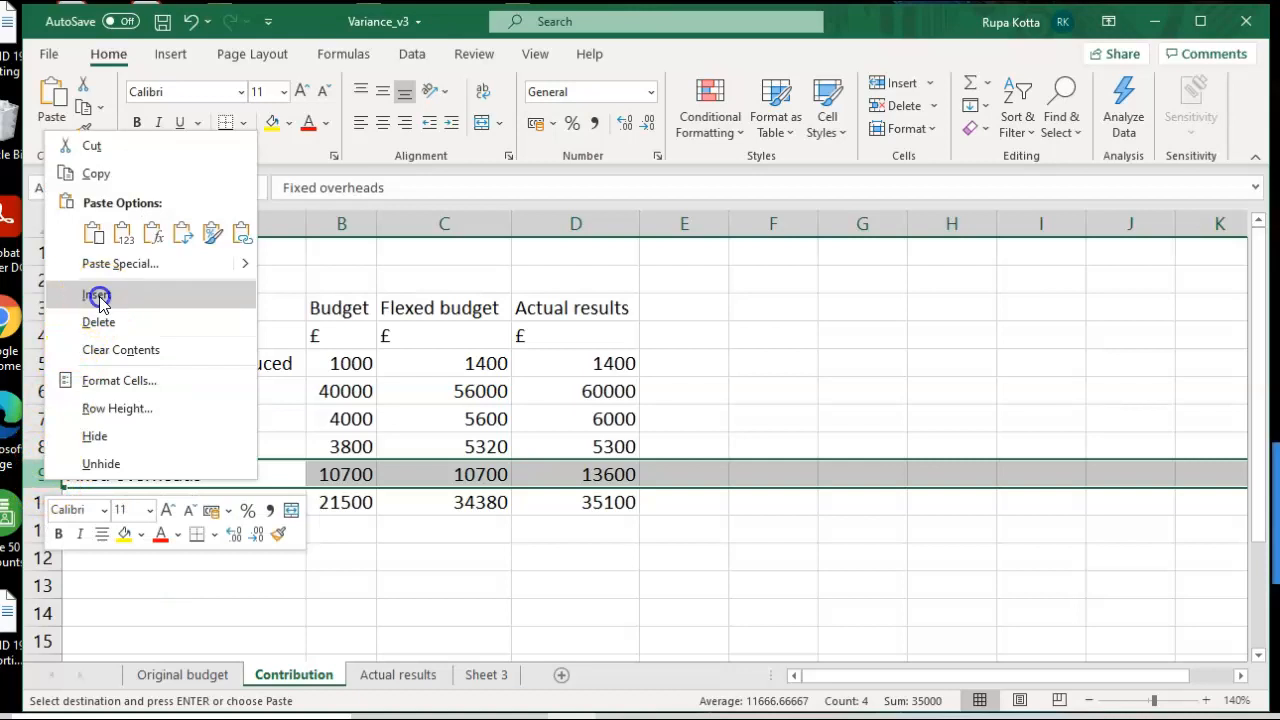
{"action": "left_click", "coordinate": [223, 563]}
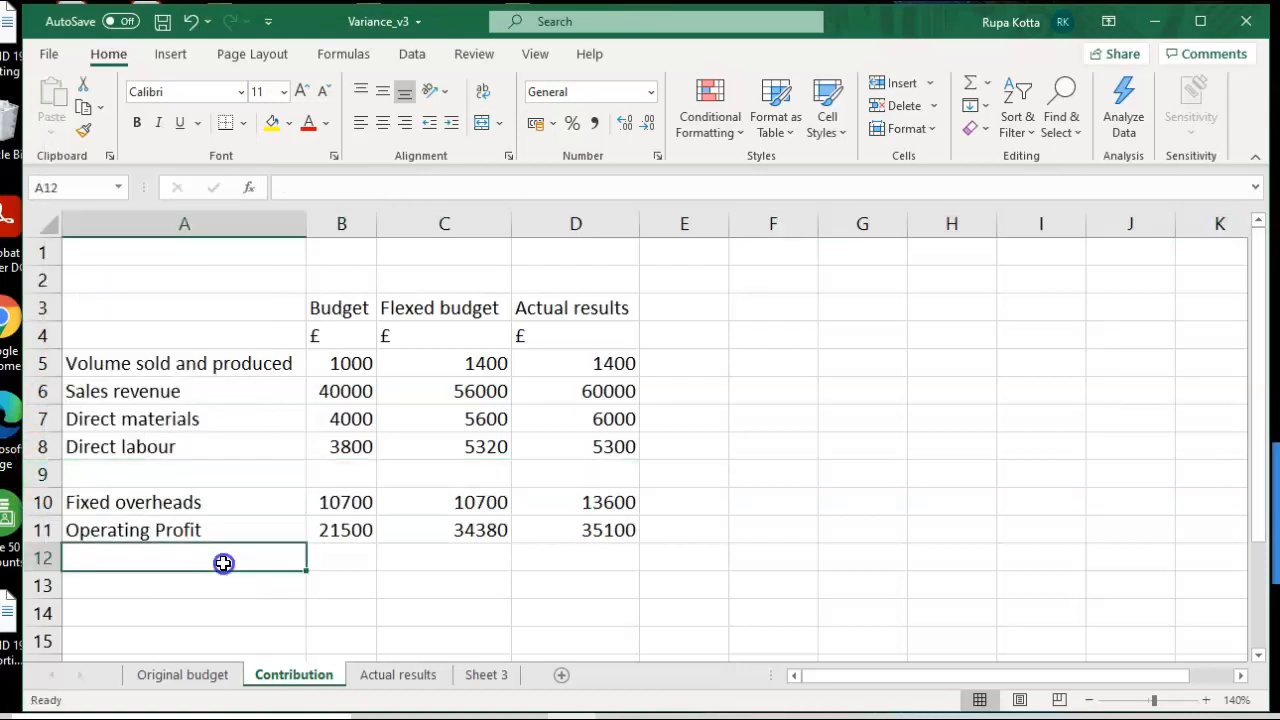
{"action": "left_click", "coordinate": [151, 483]}
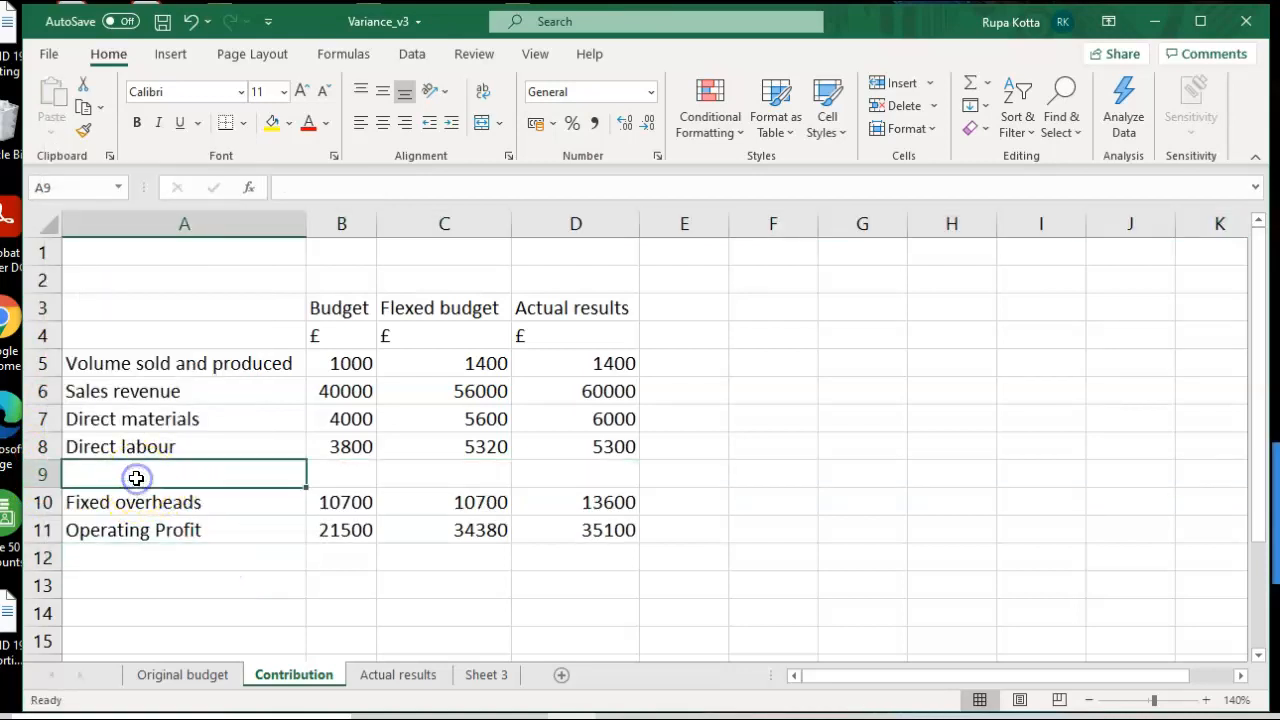
{"action": "type", "text": "Contribution"}
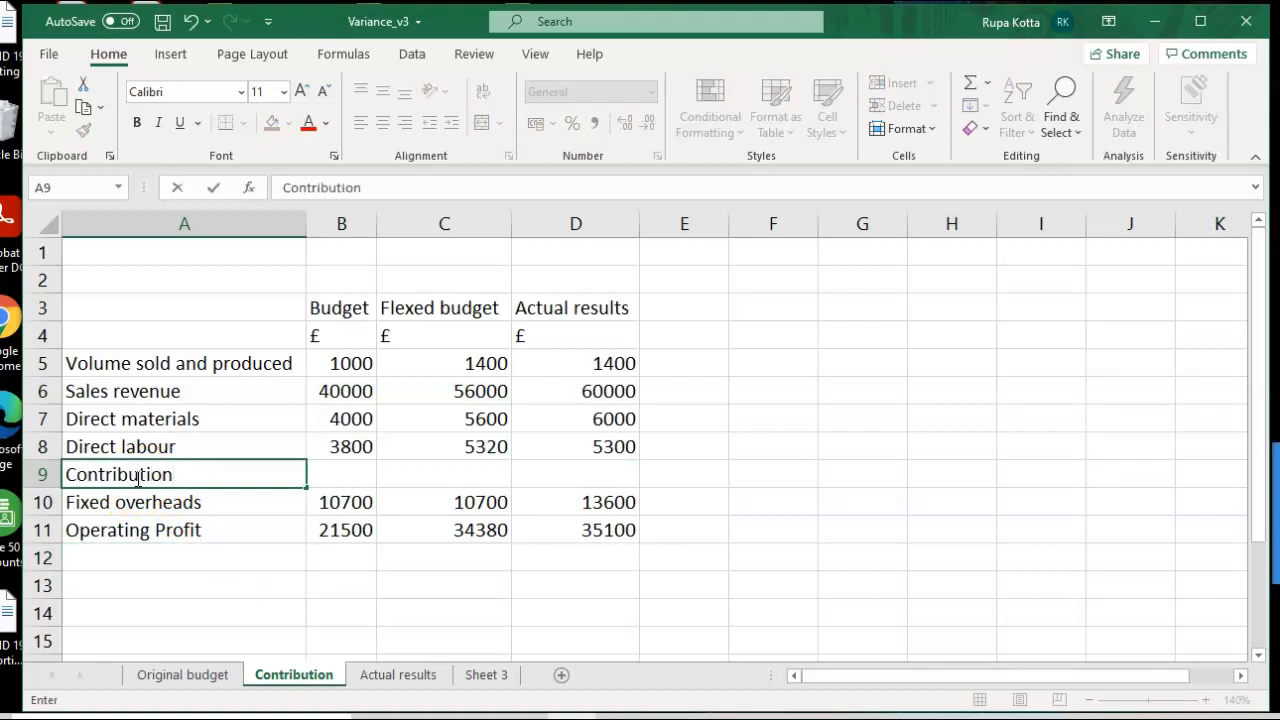
{"action": "left_click", "coordinate": [413, 596]}
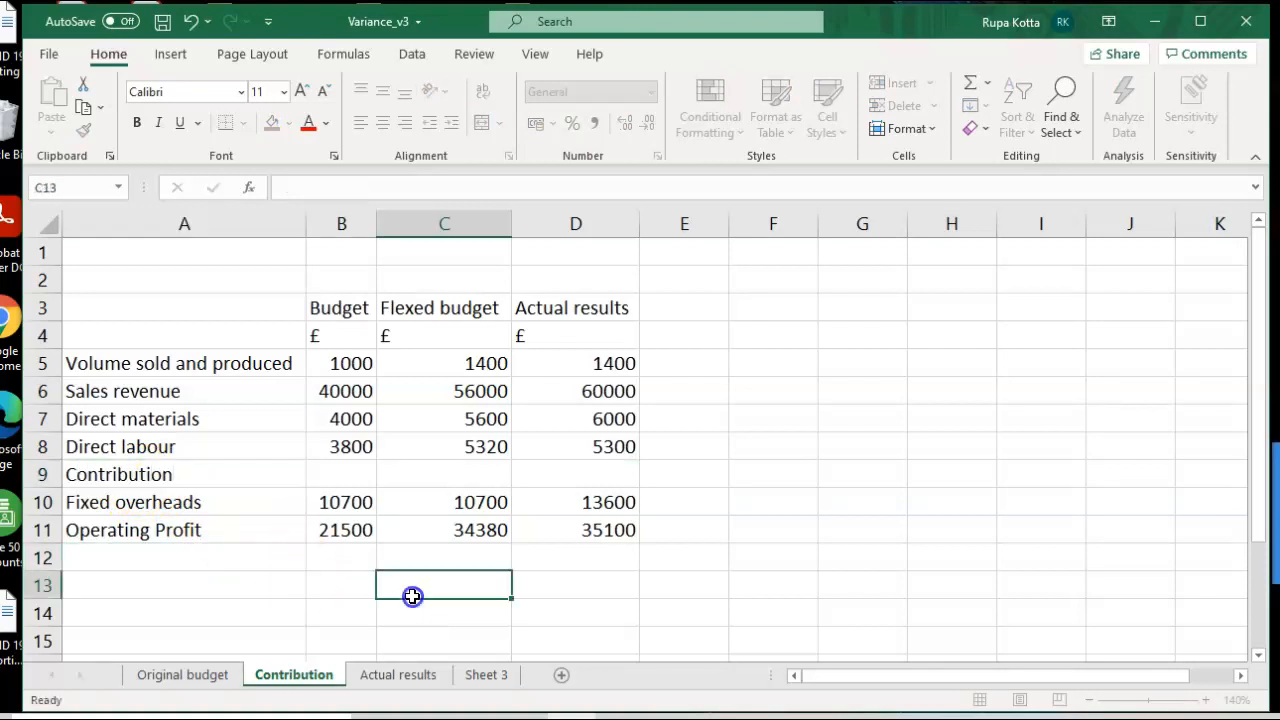
Recheck the instructions on Sheet 3 and calculate the budgeted contribution in B9 of the Contribution sheet with =B6-SUM(B7:B8).
{"action": "left_click", "coordinate": [471, 676]}
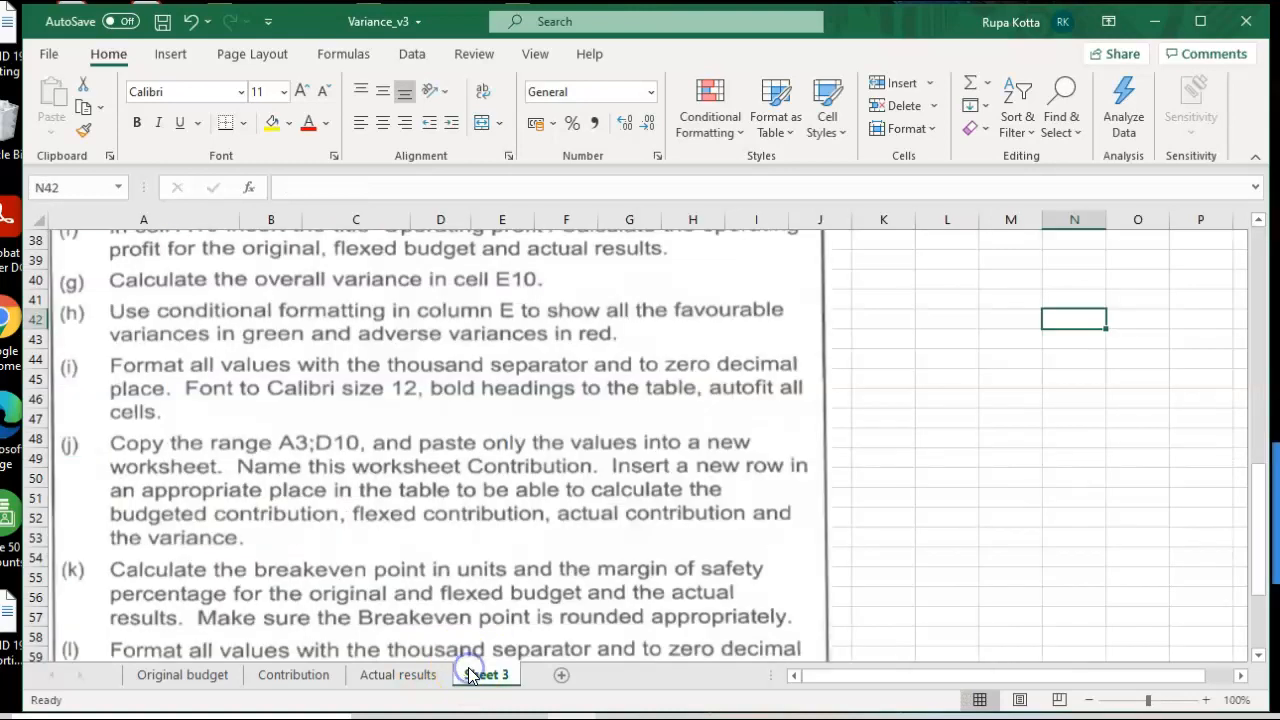
{"action": "left_click", "coordinate": [215, 676]}
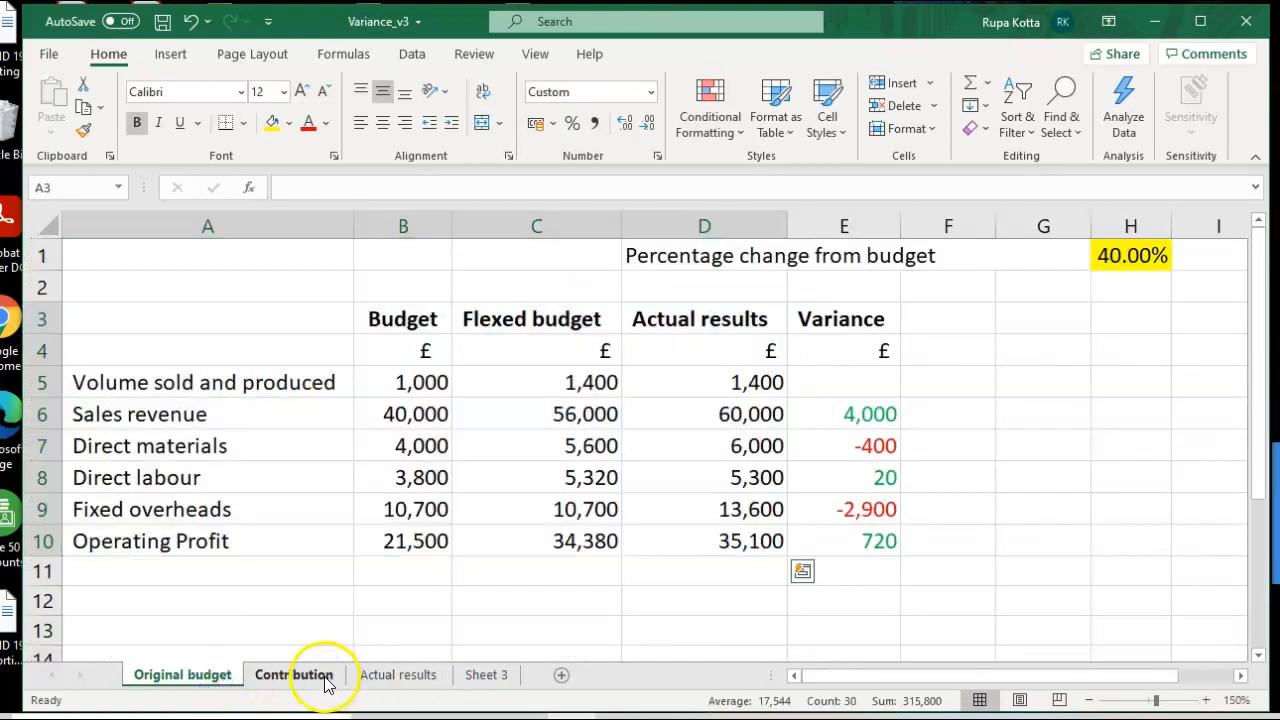
{"action": "left_click", "coordinate": [322, 677]}
{"action": "left_click", "coordinate": [331, 472]}
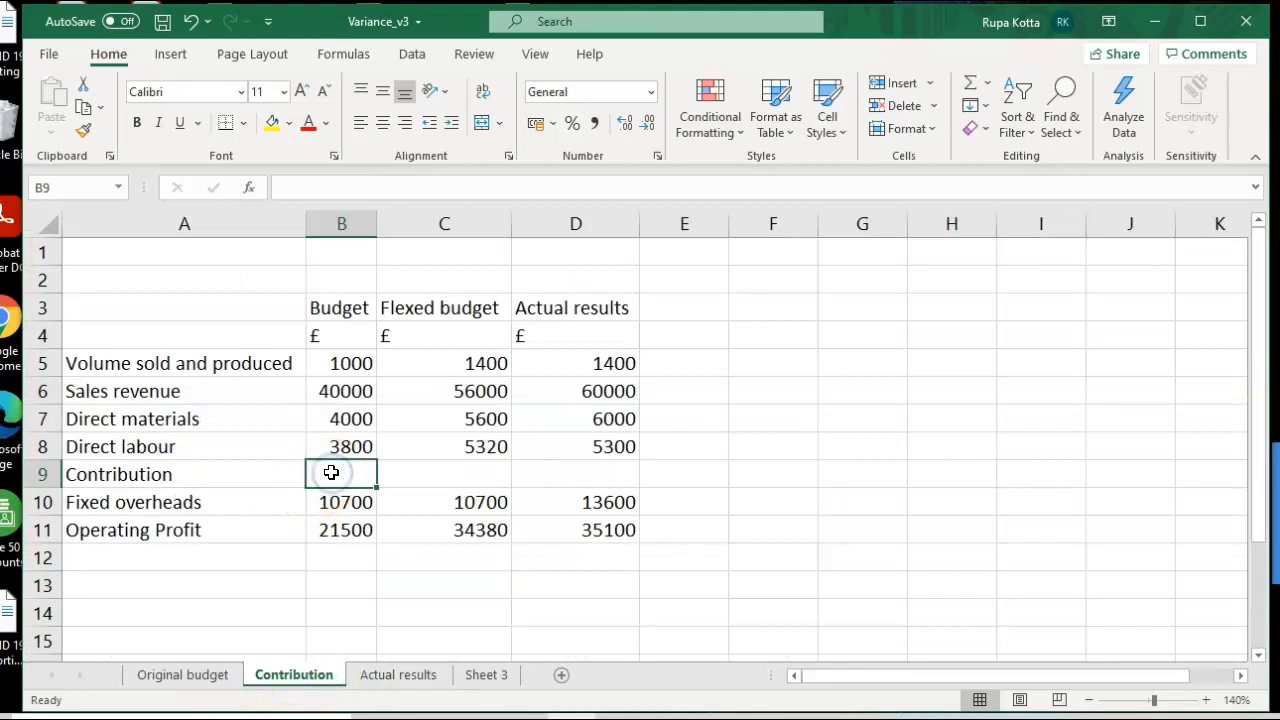
{"action": "type", "text": "="}
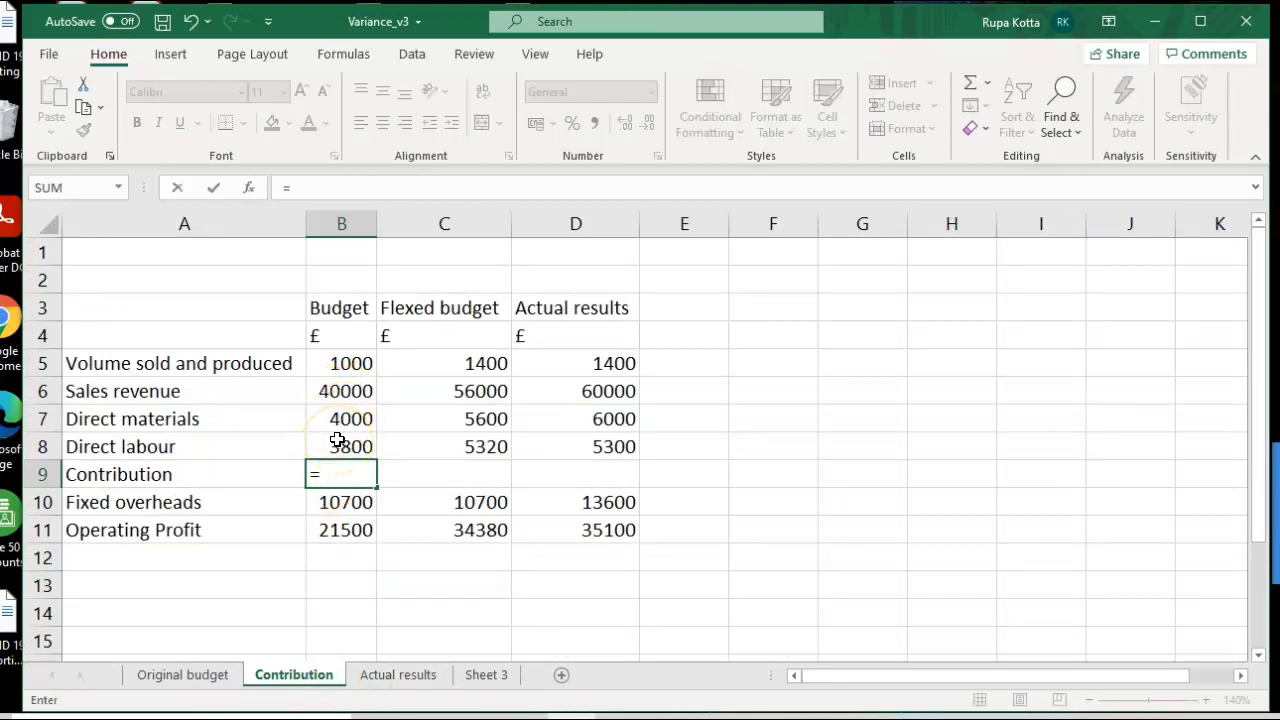
{"action": "left_click", "coordinate": [345, 390]}
{"action": "type", "text": "-"}
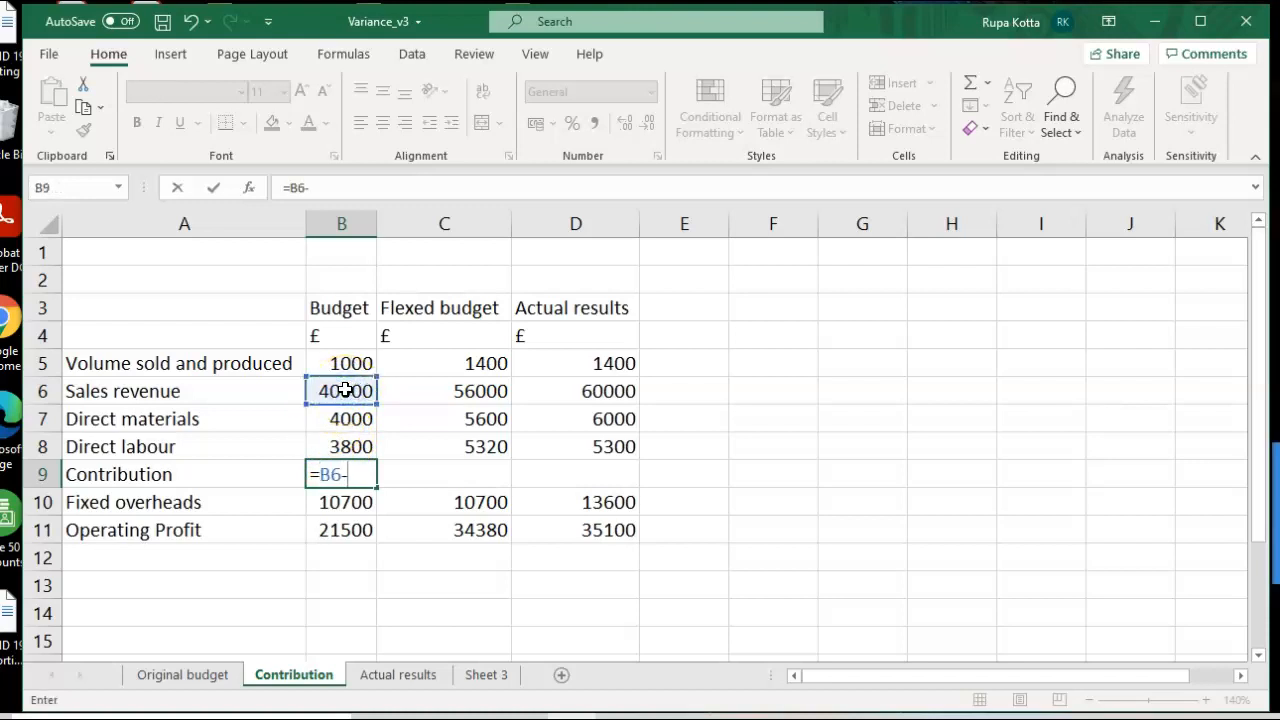
{"action": "type", "text": "sum"}
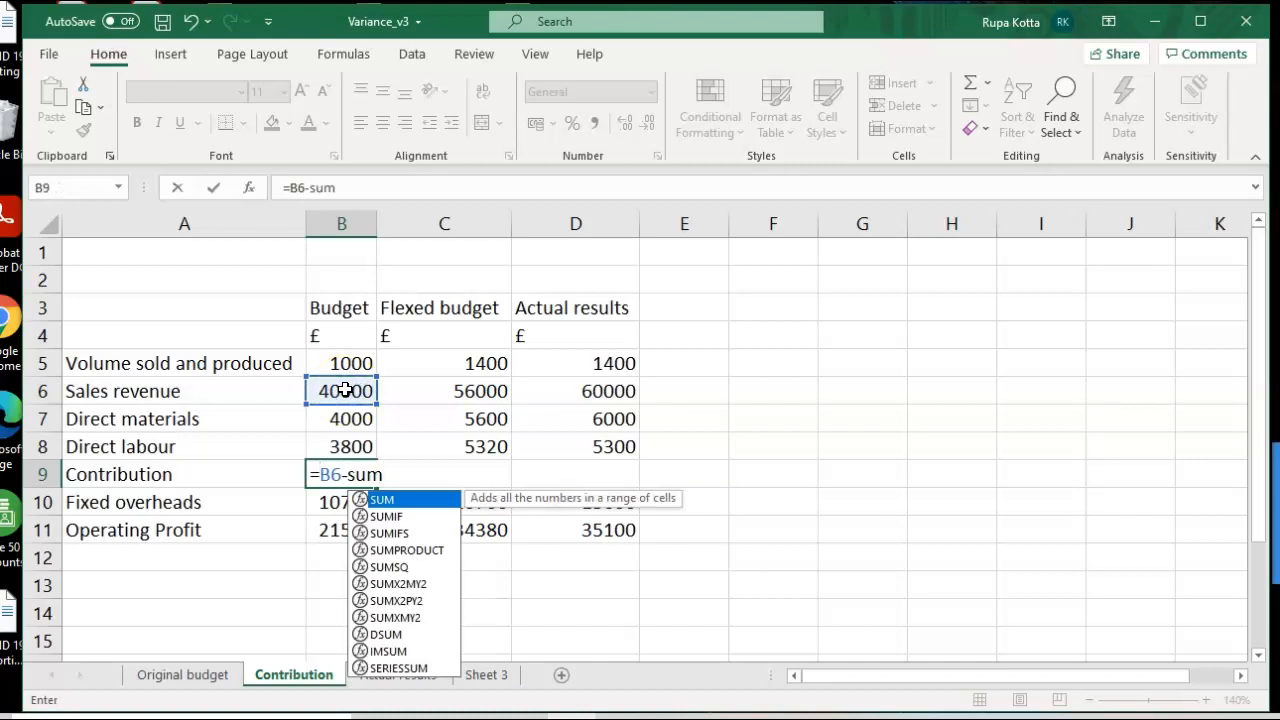
{"action": "type", "text": "("}
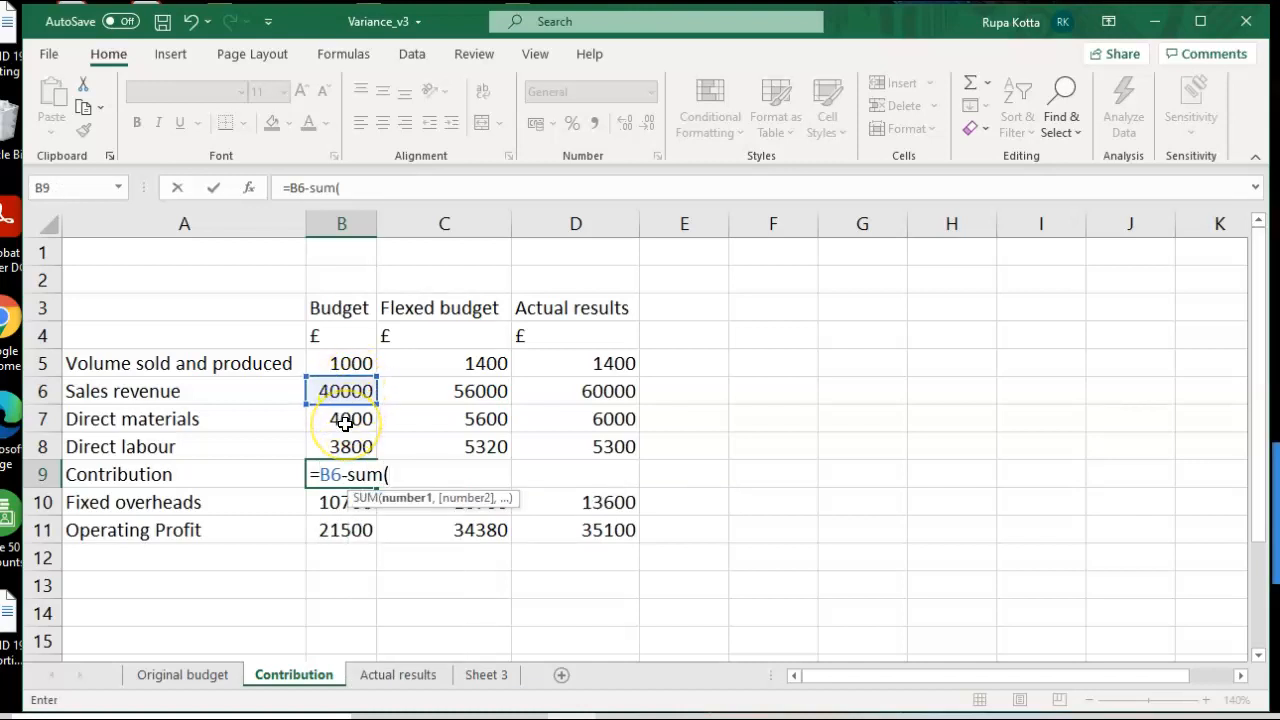
{"action": "left_click_drag", "start_coordinate": [345, 423], "coordinate": [339, 445]}
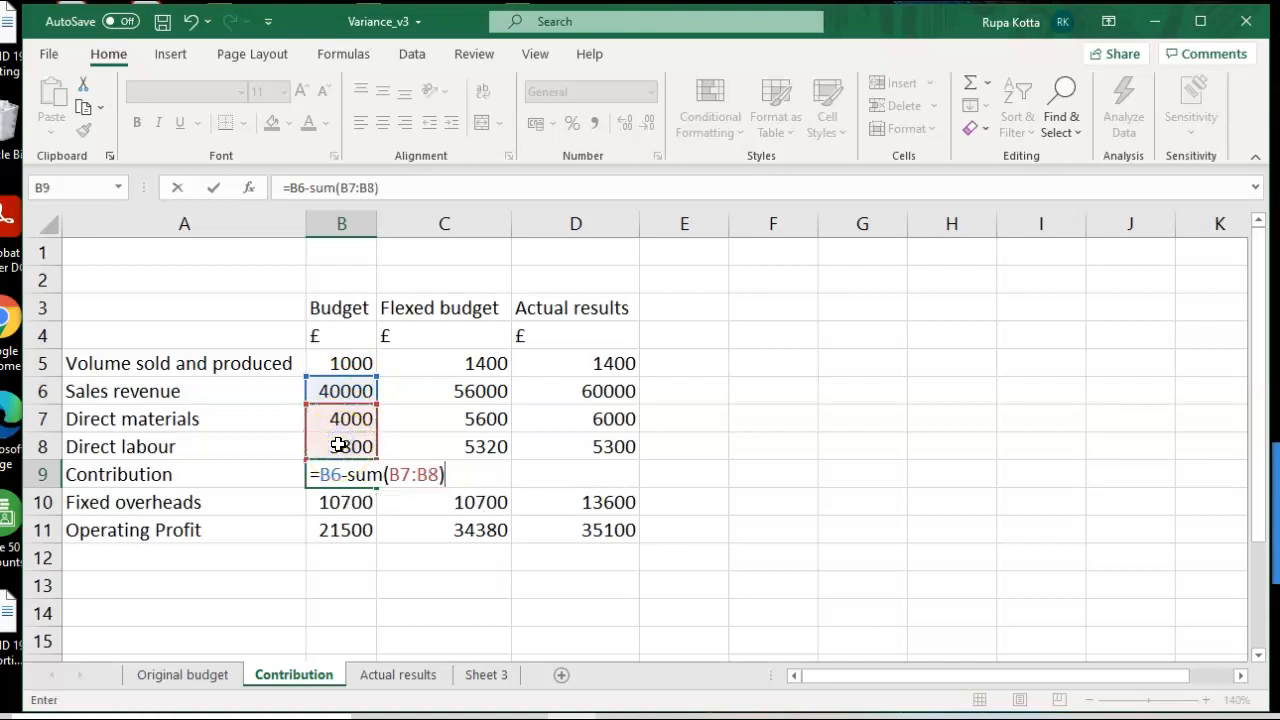
{"action": "key", "text": "Return"}
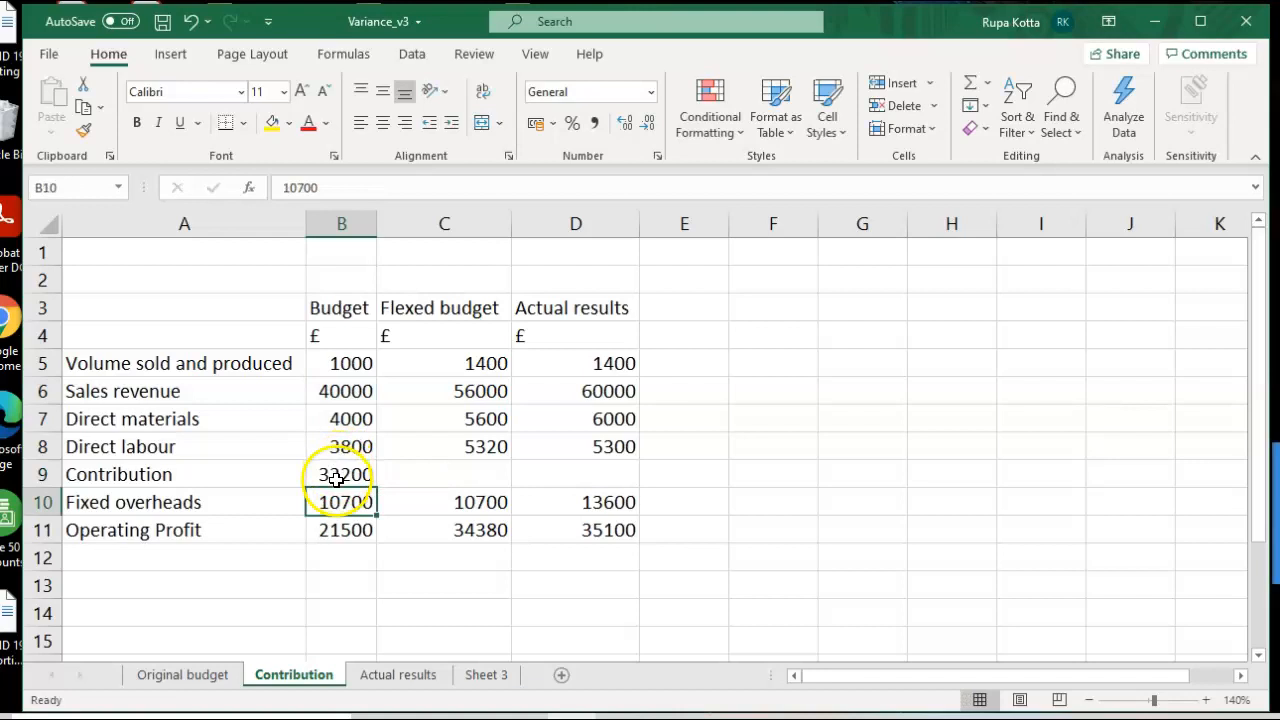
{"action": "left_click", "coordinate": [337, 477]}
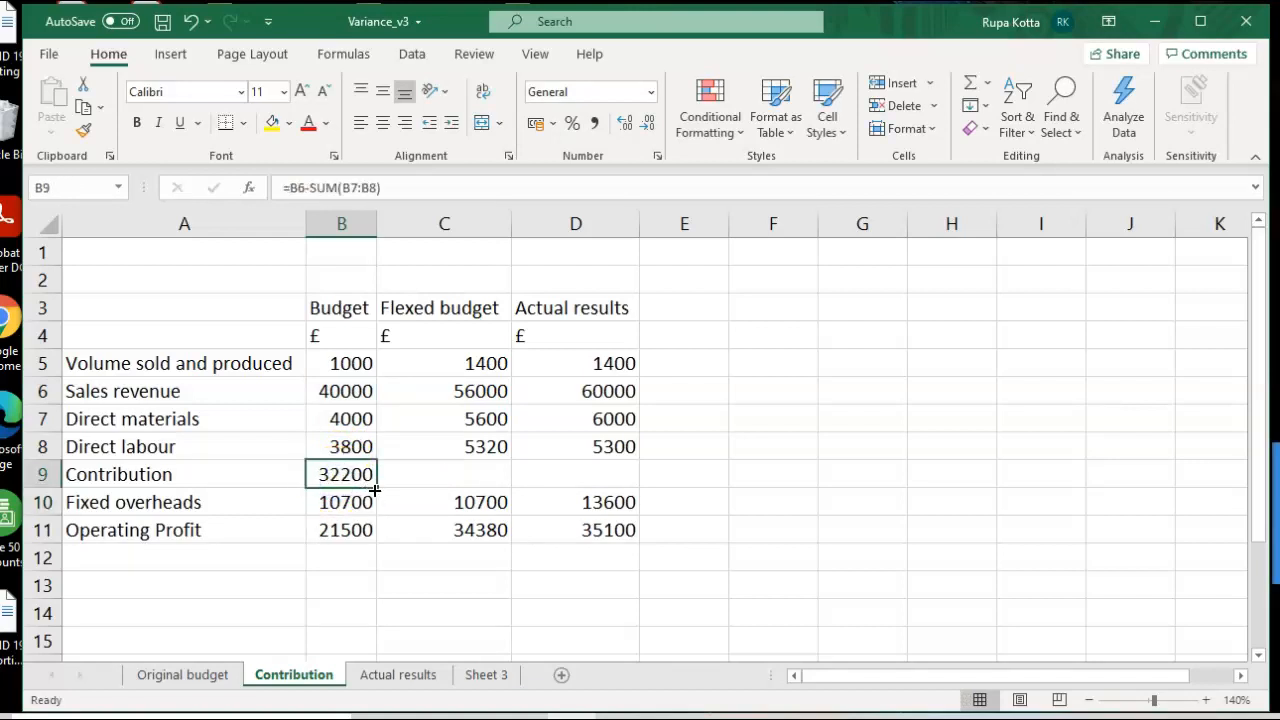
Copy the contribution formula from B9 across to C9:D9 on the Contribution sheet, undoing any accidental fill down column B.
{"action": "double_click", "coordinate": [375, 489]}
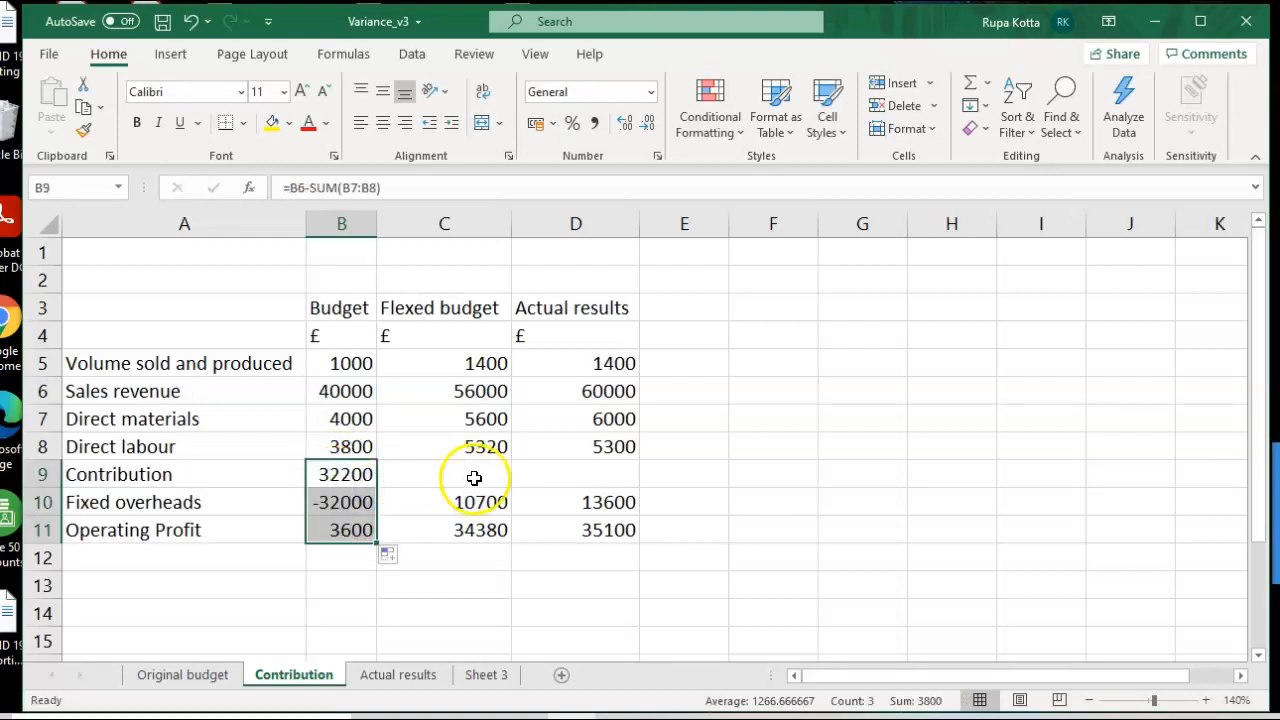
{"action": "left_click", "coordinate": [190, 22]}
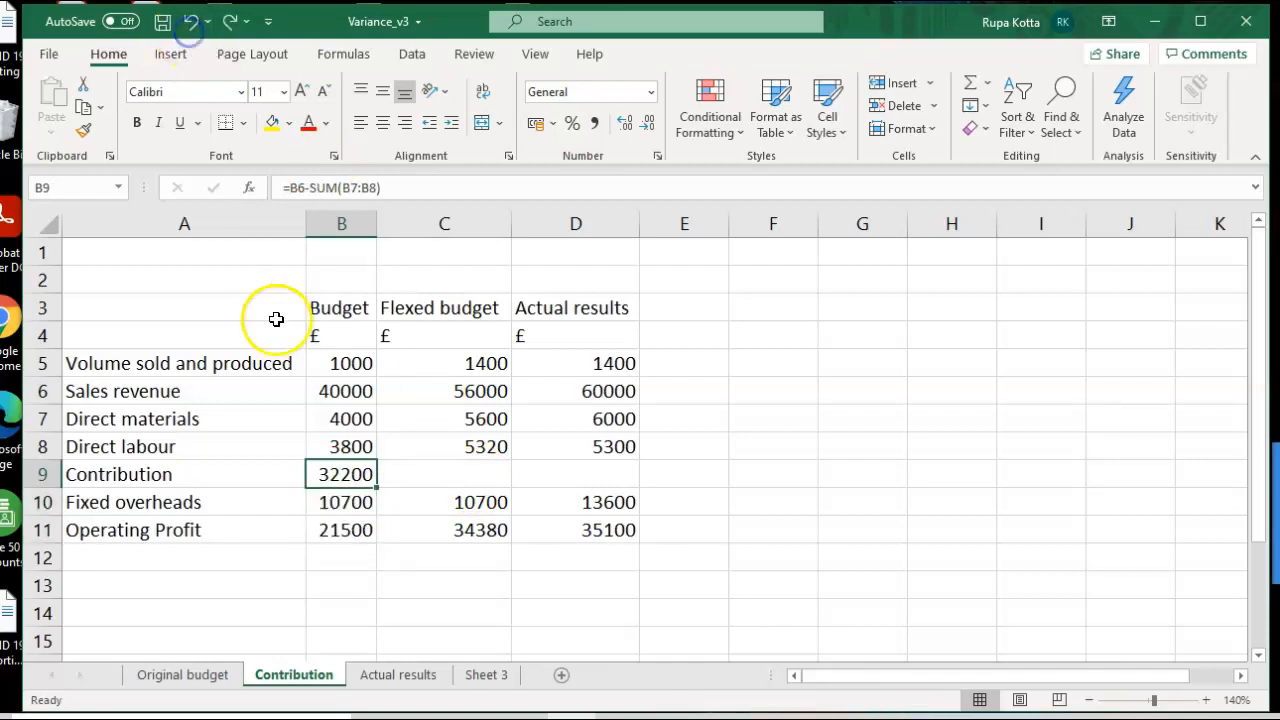
{"action": "left_click_drag", "start_coordinate": [378, 487], "coordinate": [620, 478]}
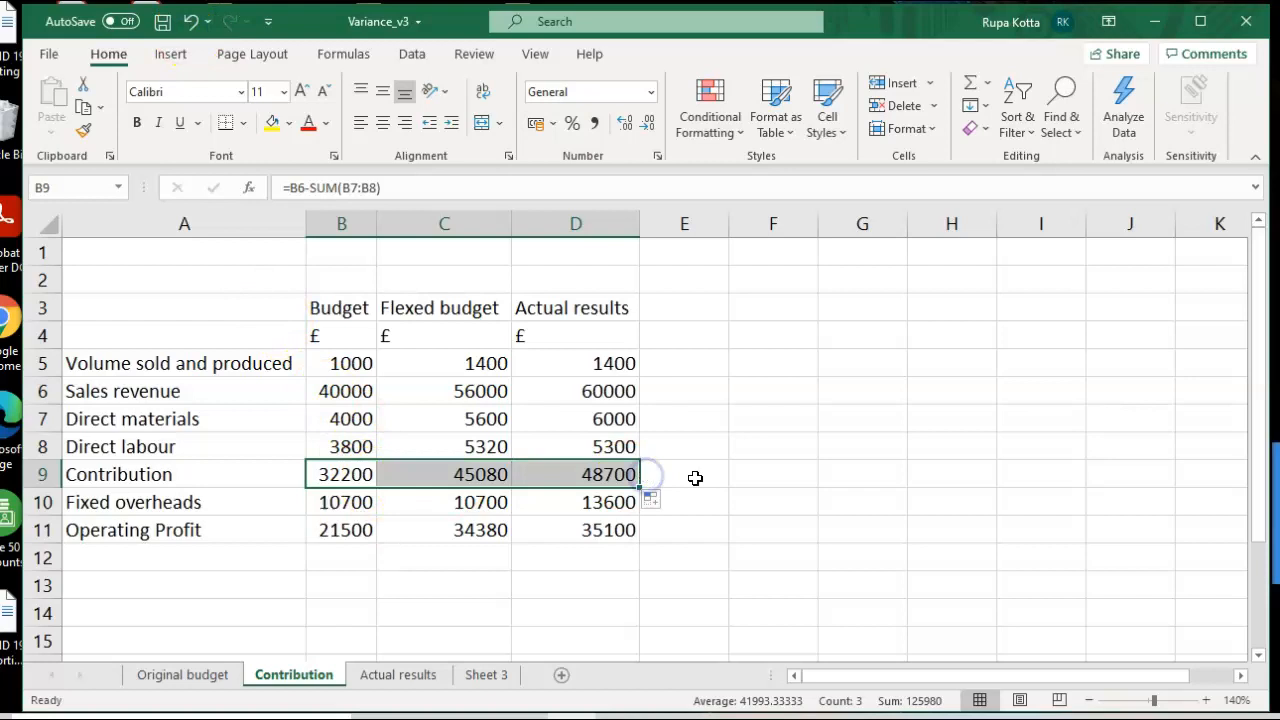
{"action": "left_click", "coordinate": [740, 494]}
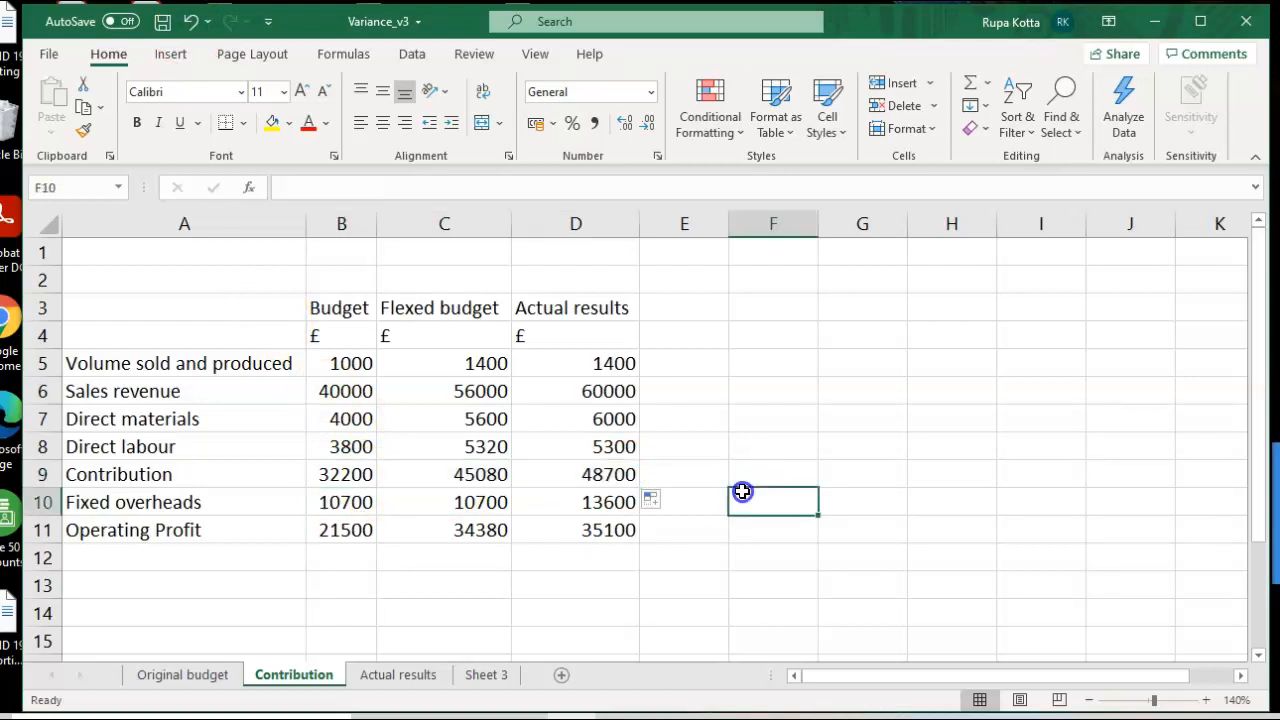
Read instruction (k) on Sheet 3 and label cell A13 of the Contribution sheet BEP in Units.
{"action": "left_click", "coordinate": [466, 678]}
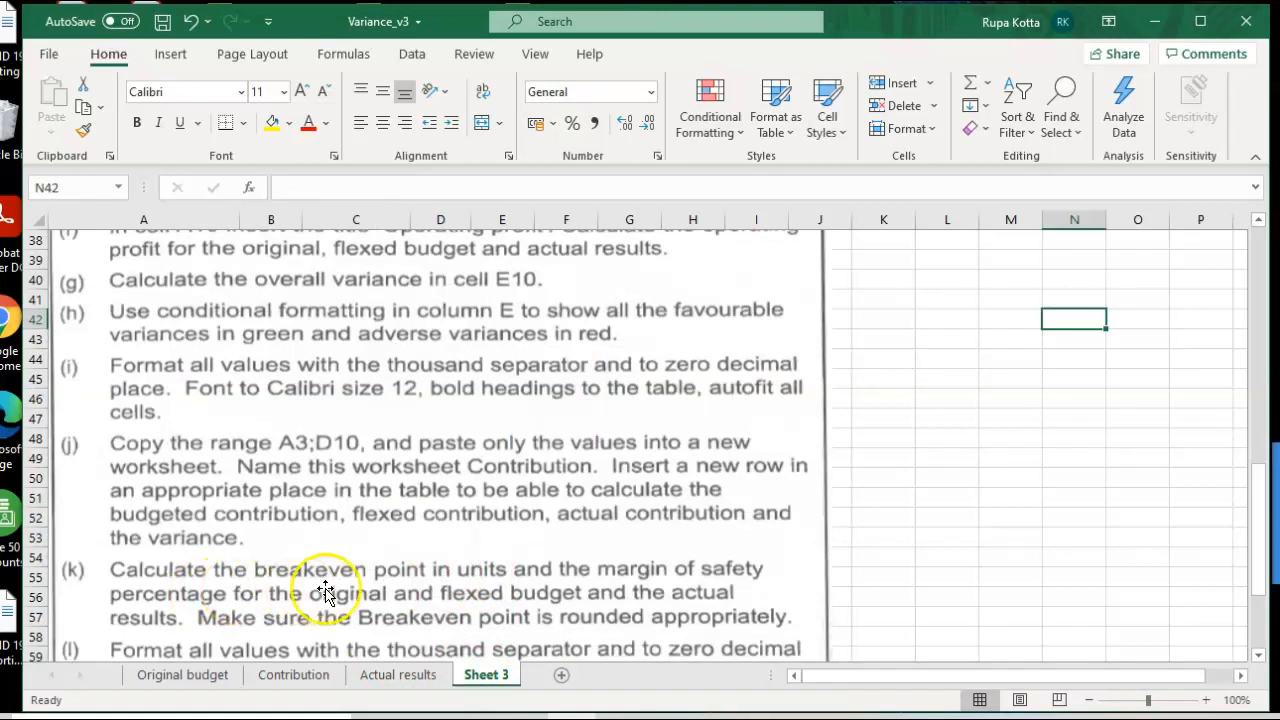
{"action": "left_click", "coordinate": [1257, 655]}
{"action": "scroll", "coordinate": [1257, 655], "scroll_direction": "down", "scroll_amount": 2}
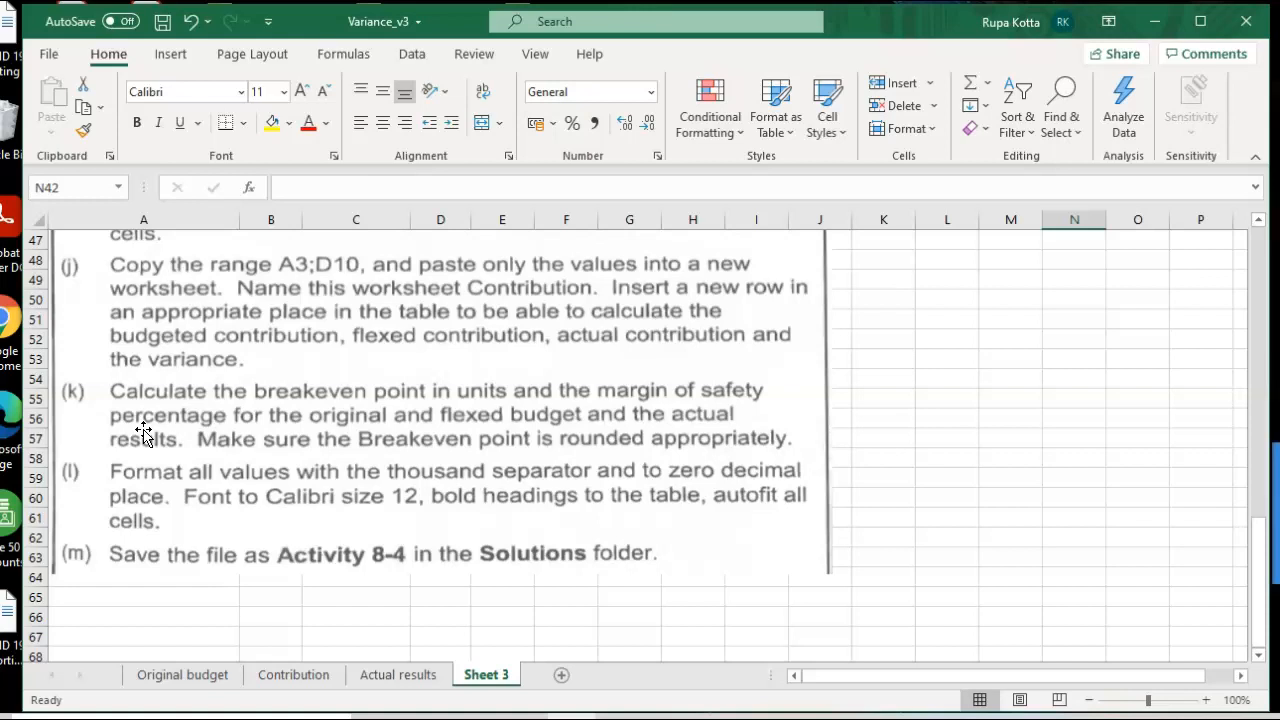
{"action": "left_click", "coordinate": [170, 684]}
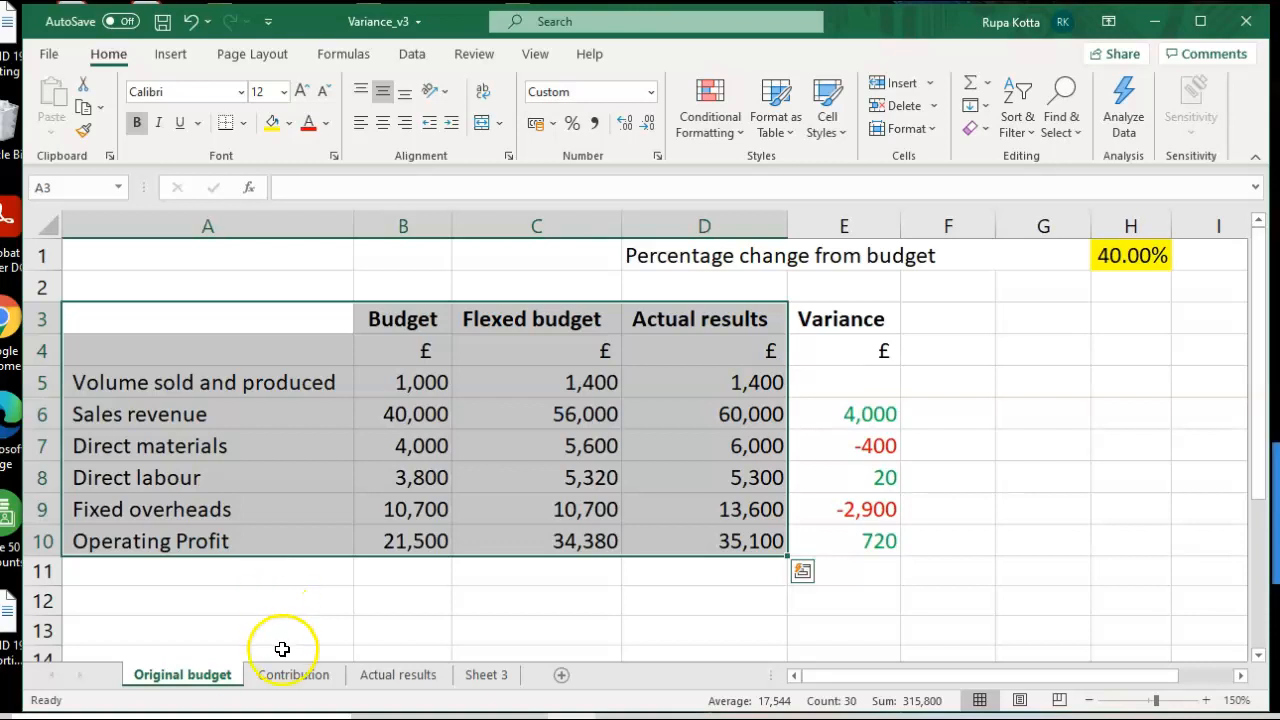
{"action": "left_click", "coordinate": [298, 676]}
{"action": "left_click", "coordinate": [158, 587]}
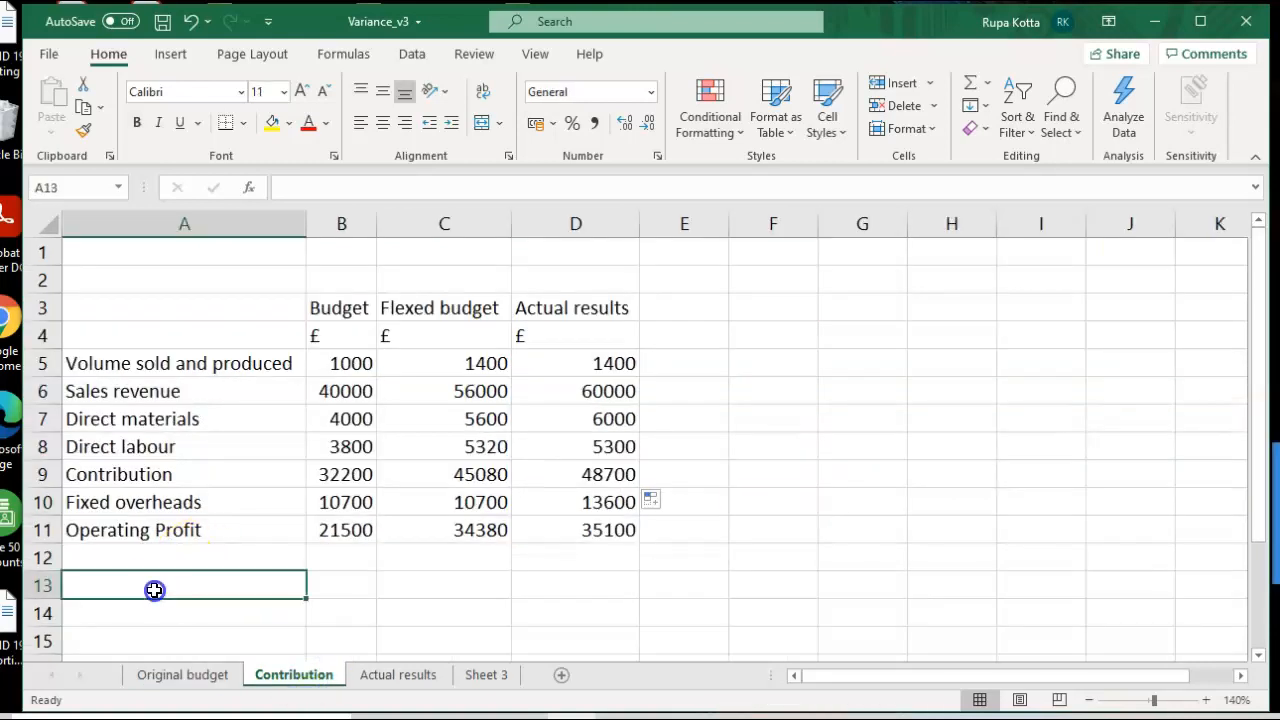
{"action": "type", "text": "BEP in"}
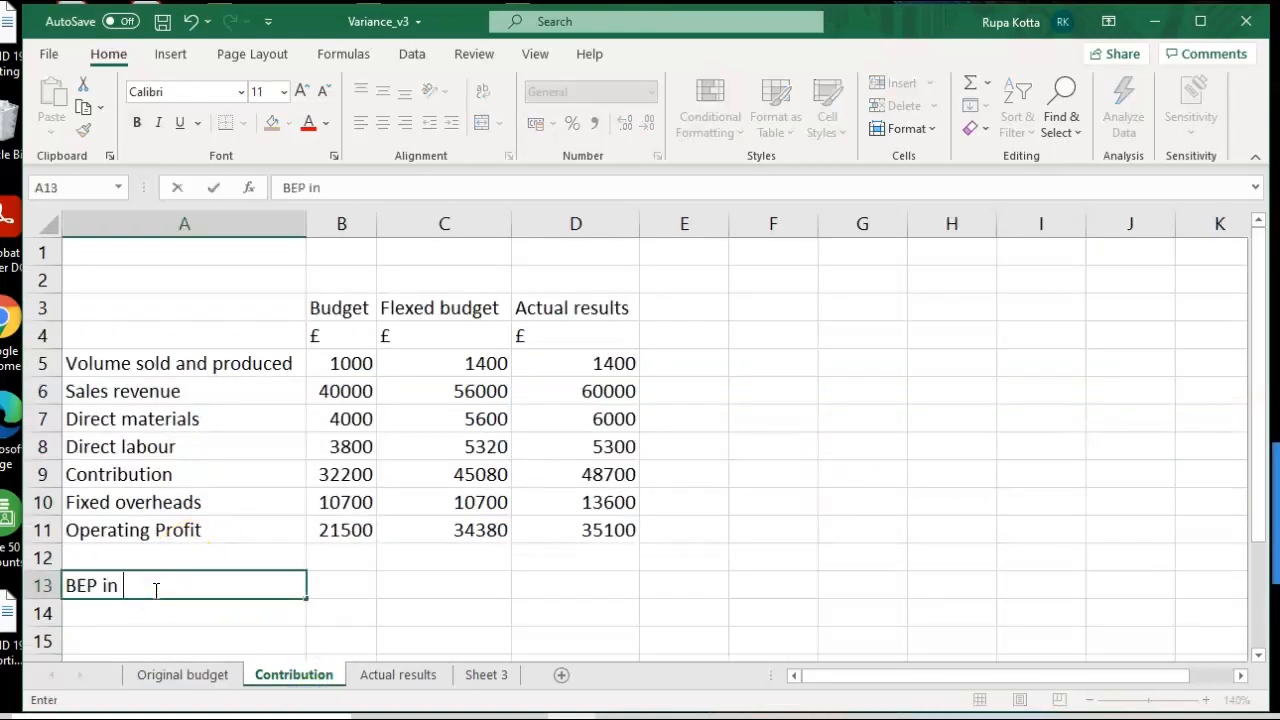
{"action": "type", "text": " Units"}
{"action": "key", "text": "Tab"}
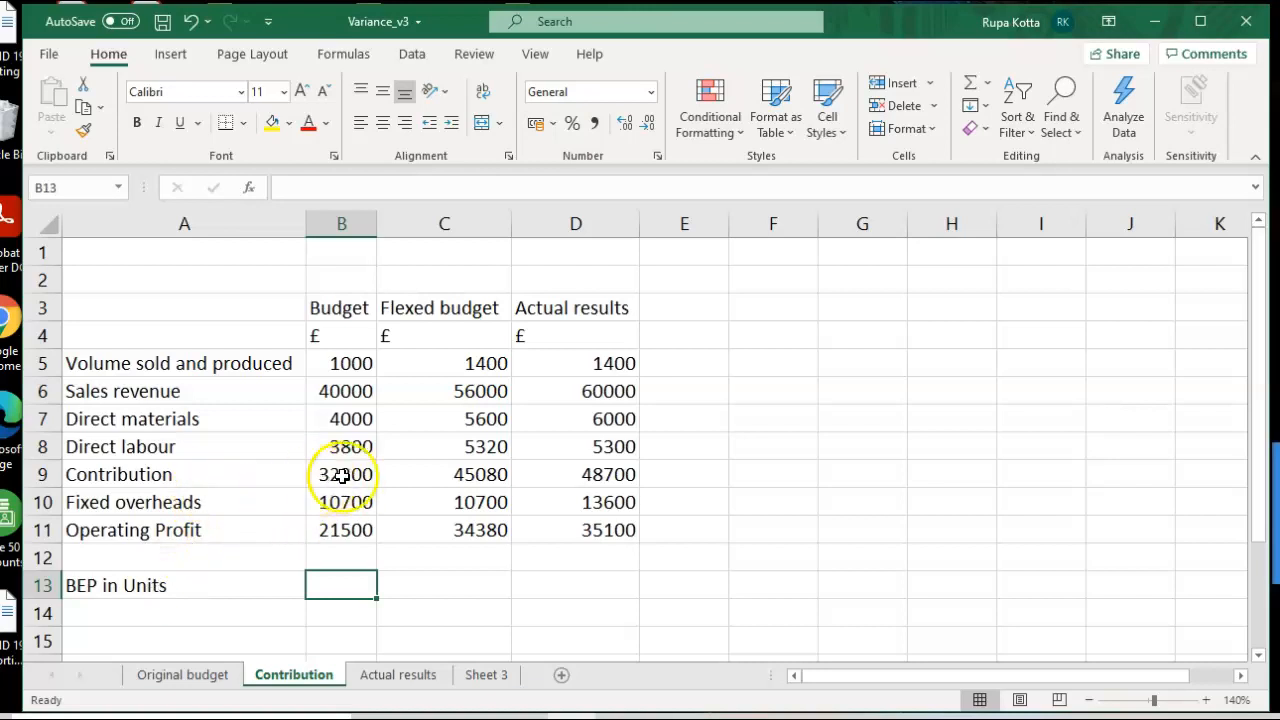
Calculate the budgeted breakeven point in B13 by dividing fixed overheads by contribution per unit with =B10/(B9/B5).
{"action": "type", "text": "="}
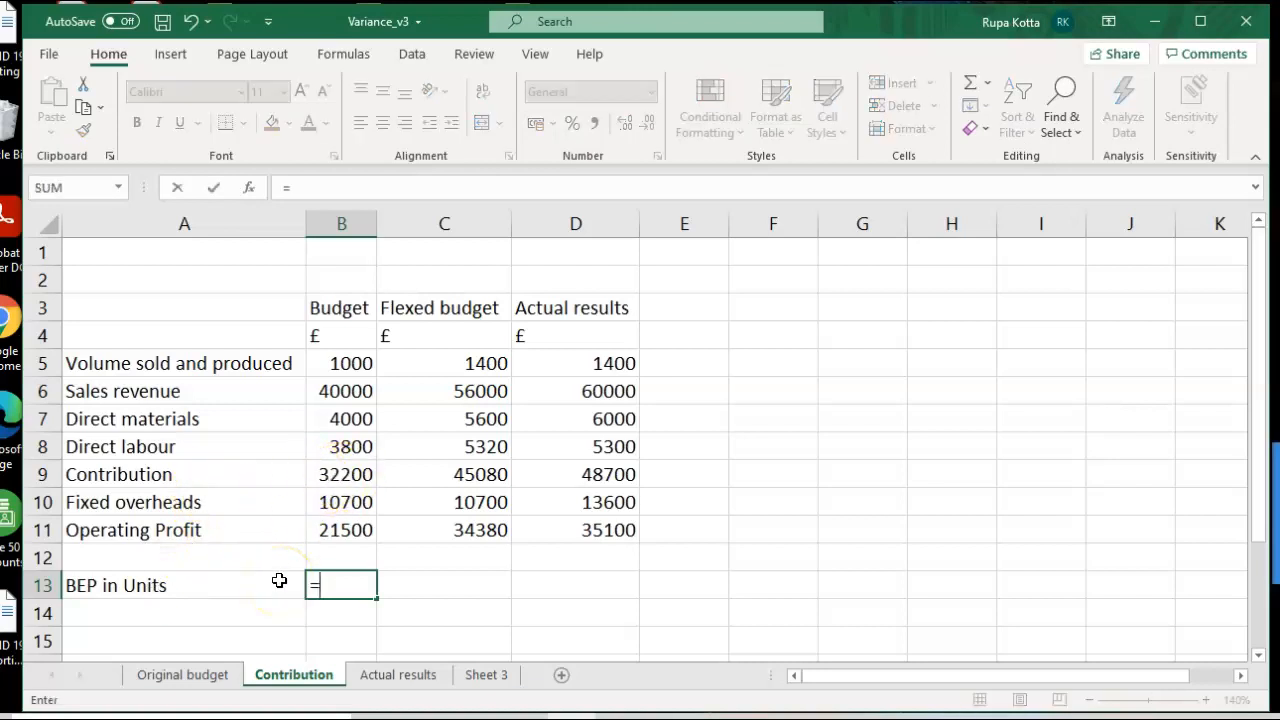
{"action": "left_click", "coordinate": [332, 501]}
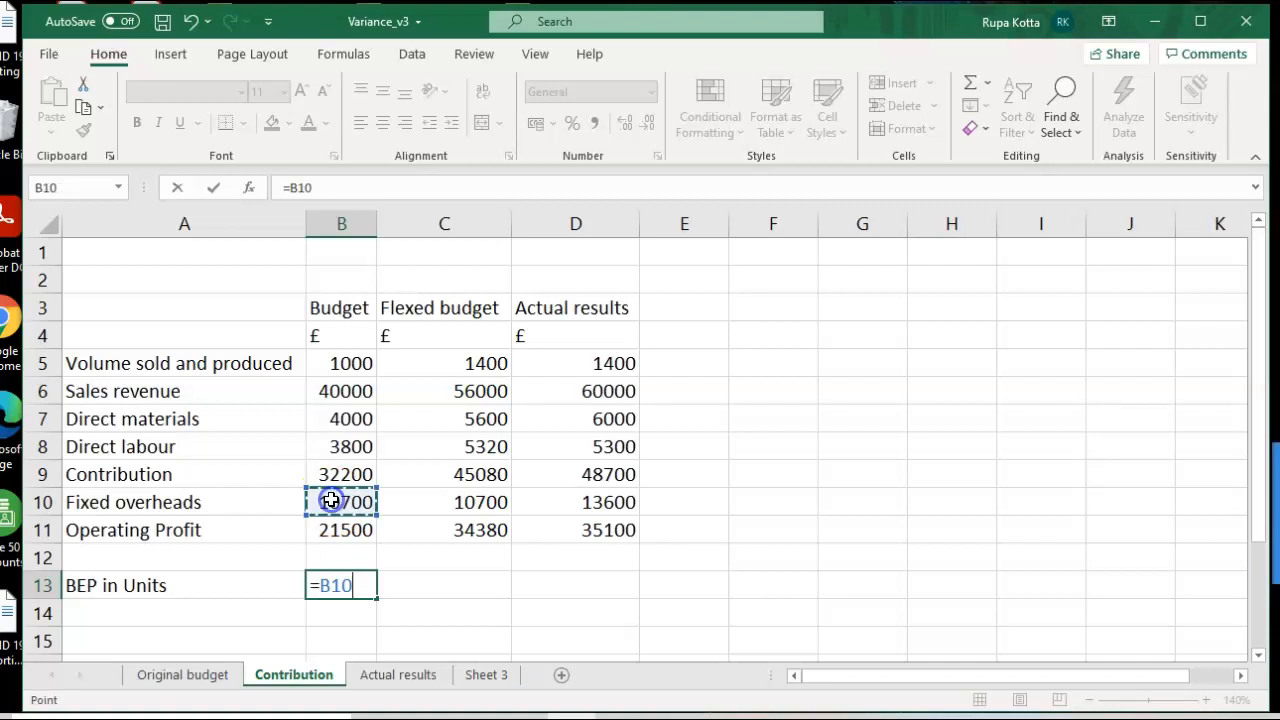
{"action": "type", "text": "/"}
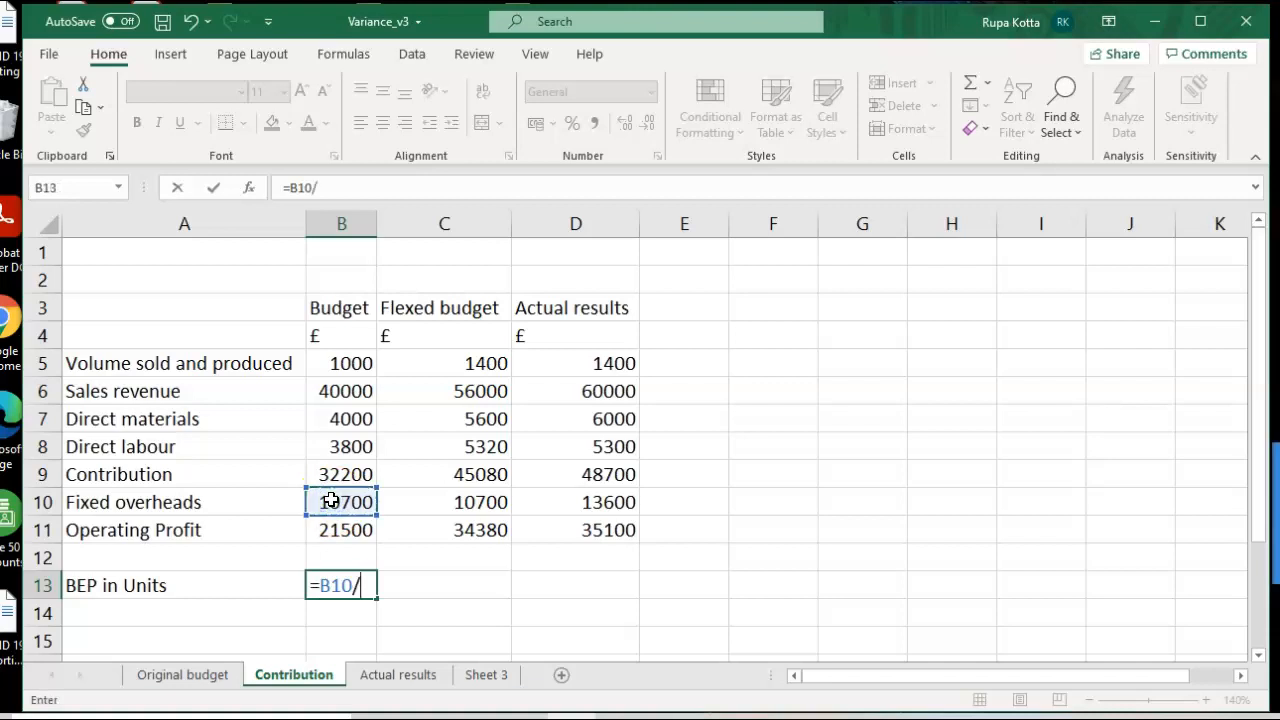
{"action": "type", "text": "("}
{"action": "left_click", "coordinate": [347, 473]}
{"action": "type", "text": "/"}
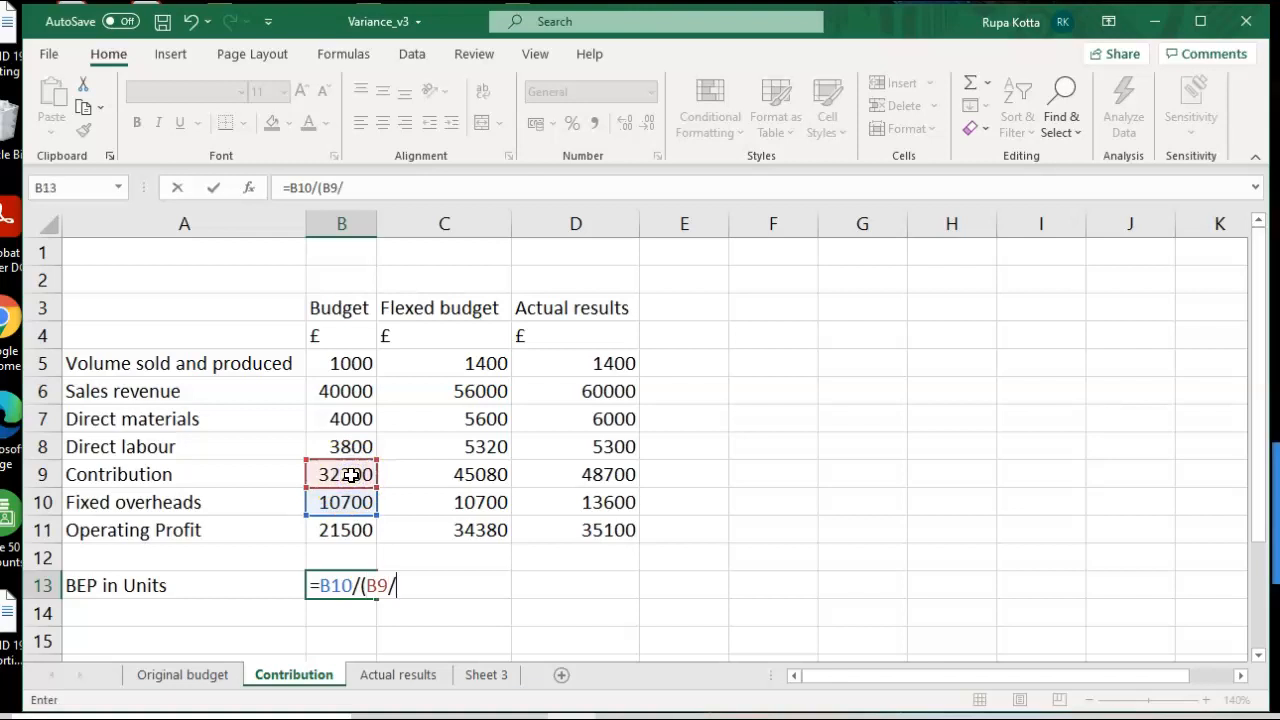
{"action": "left_click", "coordinate": [349, 366]}
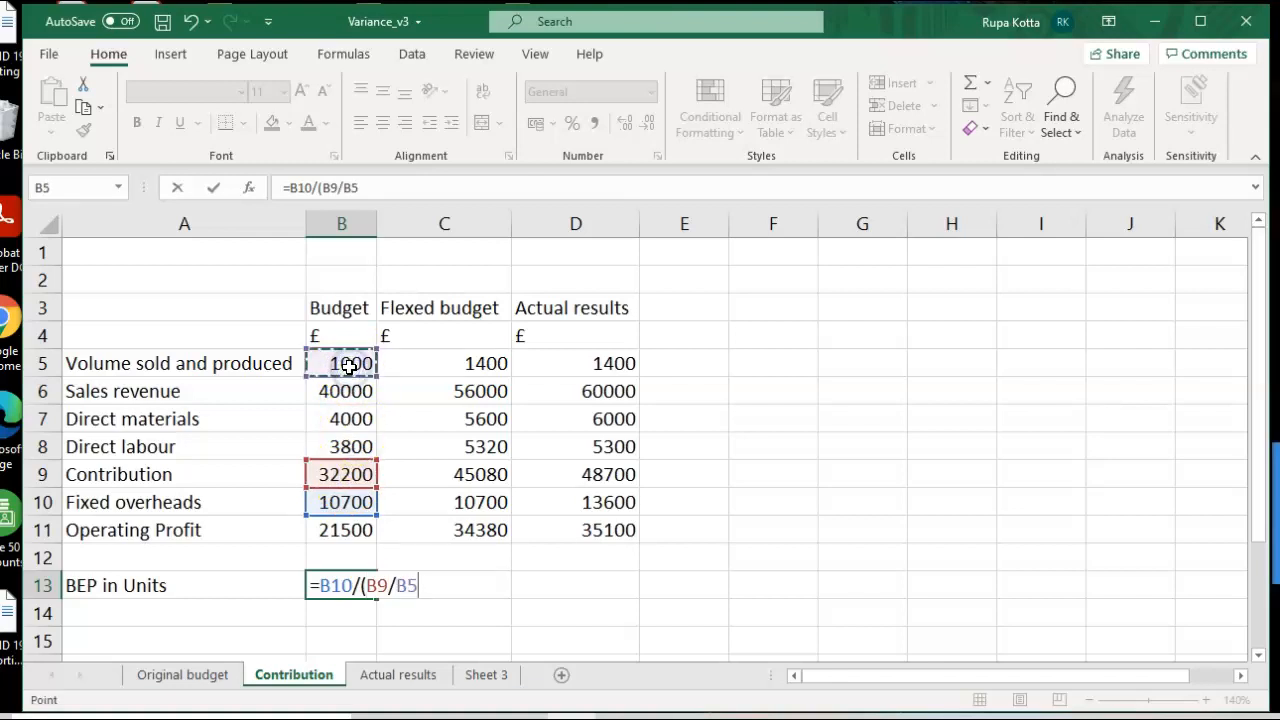
{"action": "type", "text": ")"}
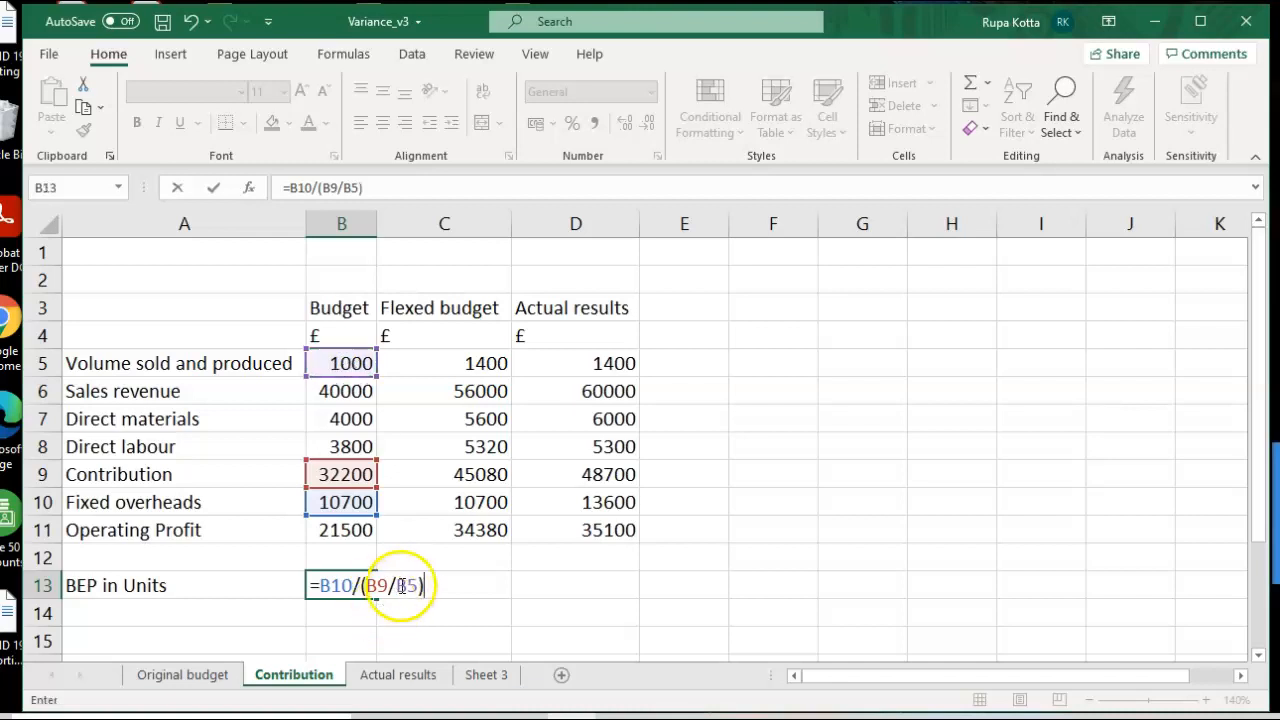
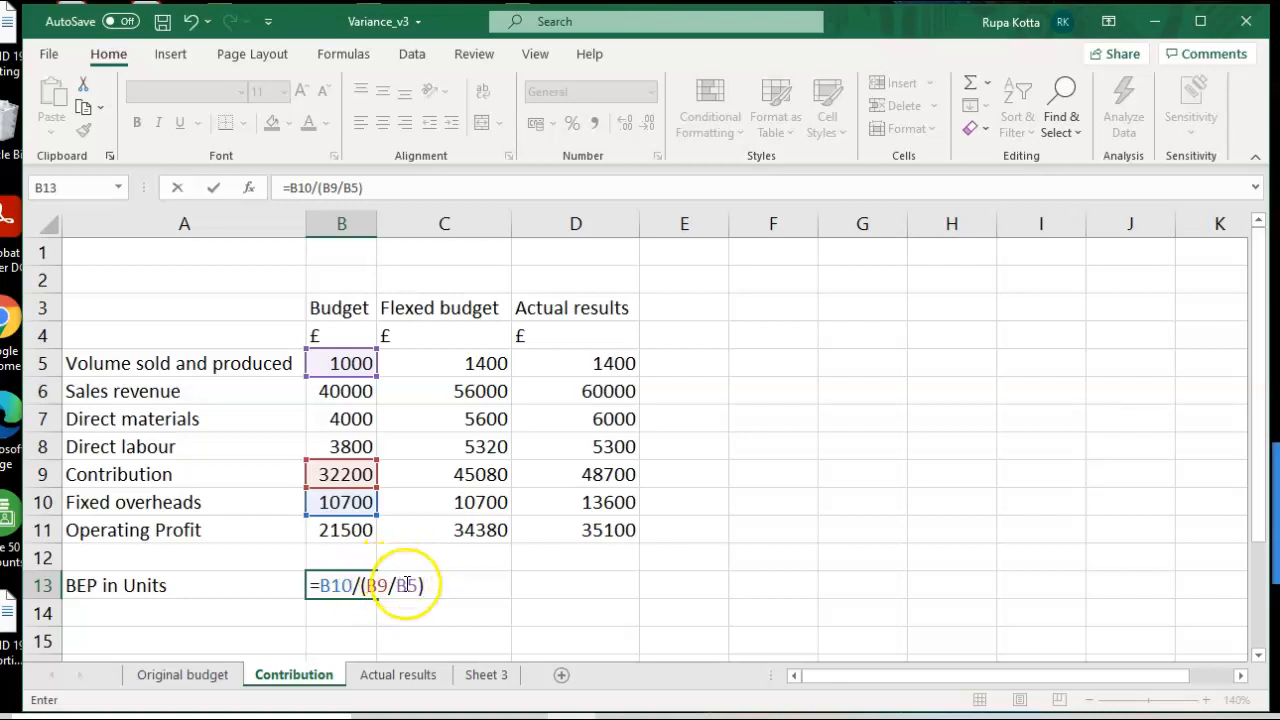
{"action": "key", "text": "Return"}
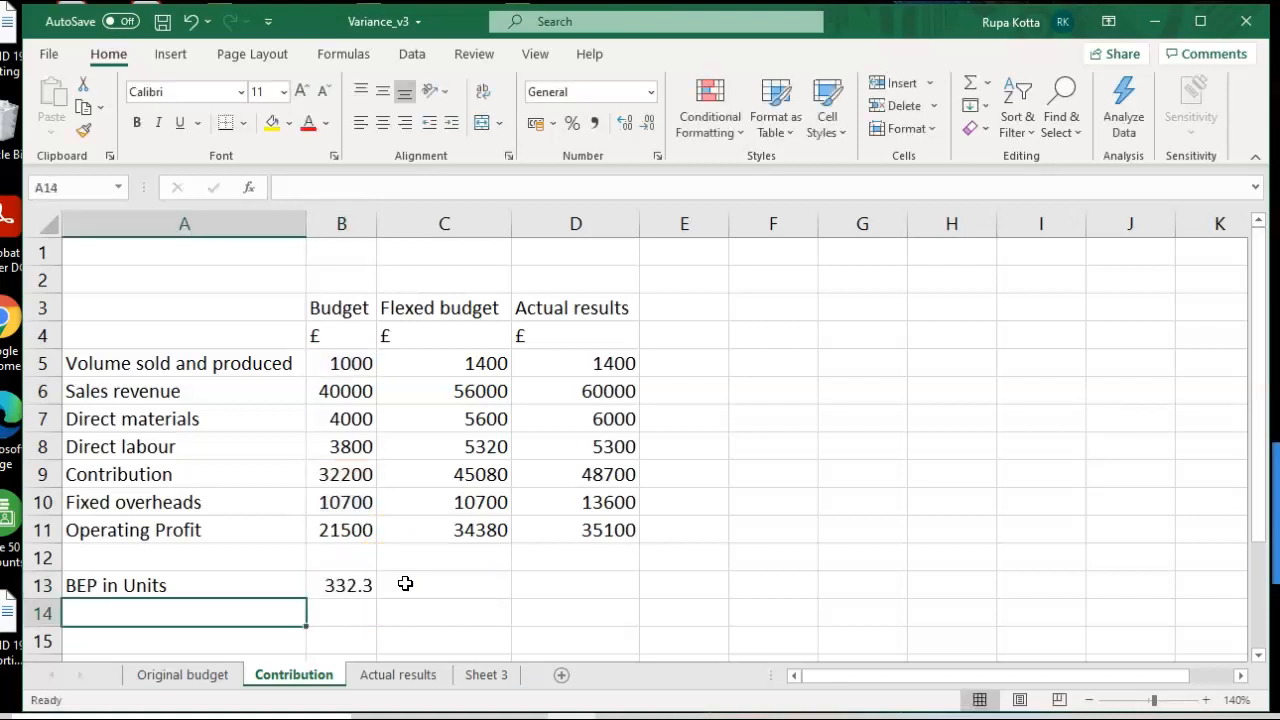
Copy the breakeven formula from B13 across to the flexed budget and actual results cells C13:D13.
{"action": "left_click", "coordinate": [354, 584]}
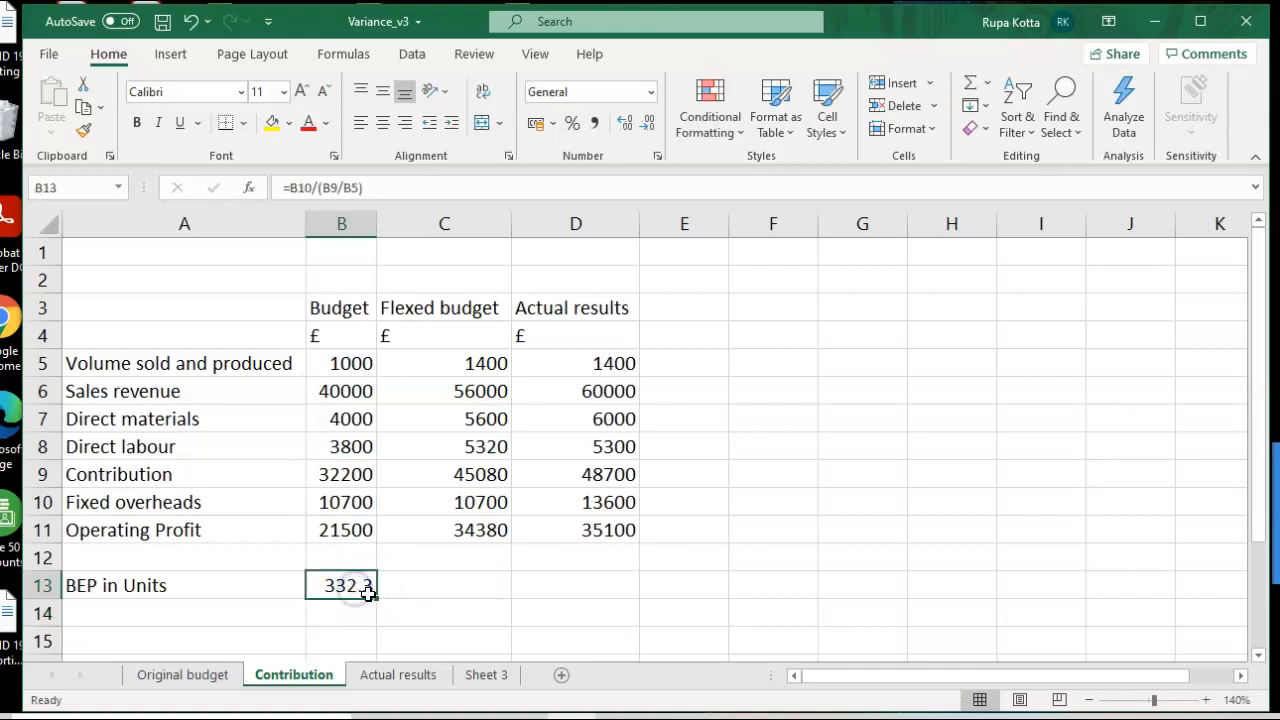
{"action": "left_click_drag", "start_coordinate": [375, 598], "coordinate": [609, 587]}
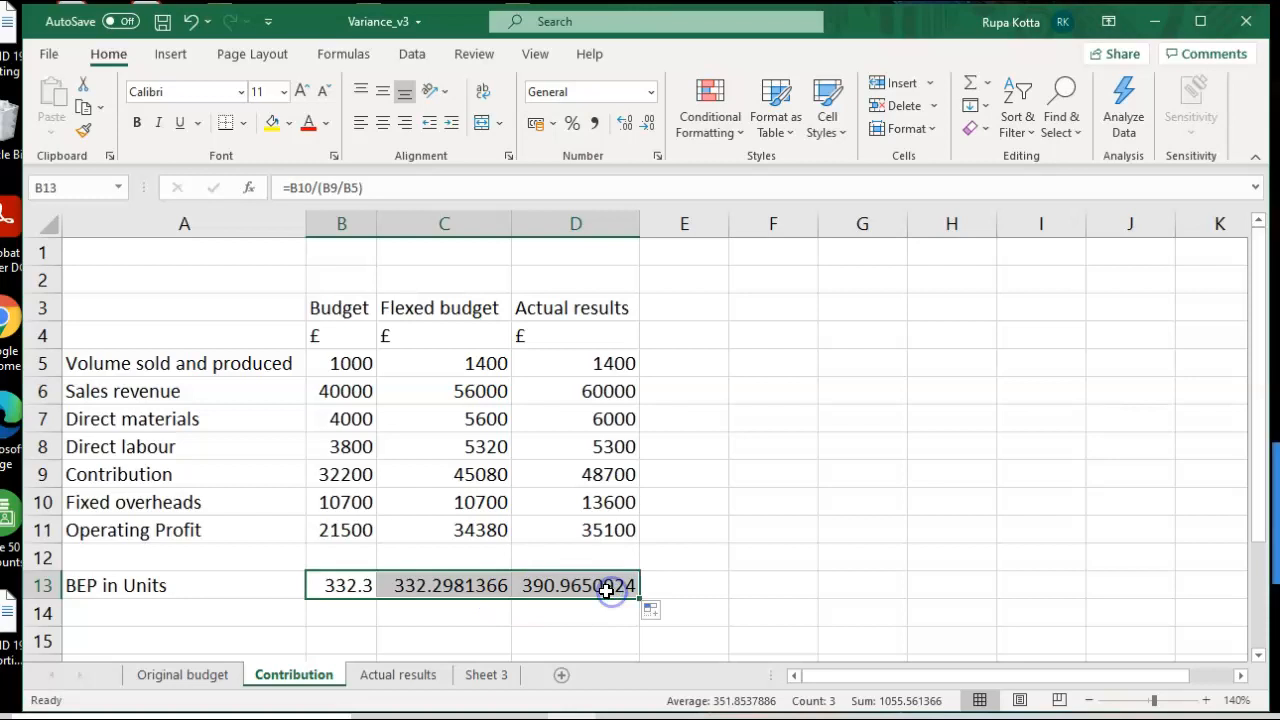
{"action": "left_click", "coordinate": [755, 560]}
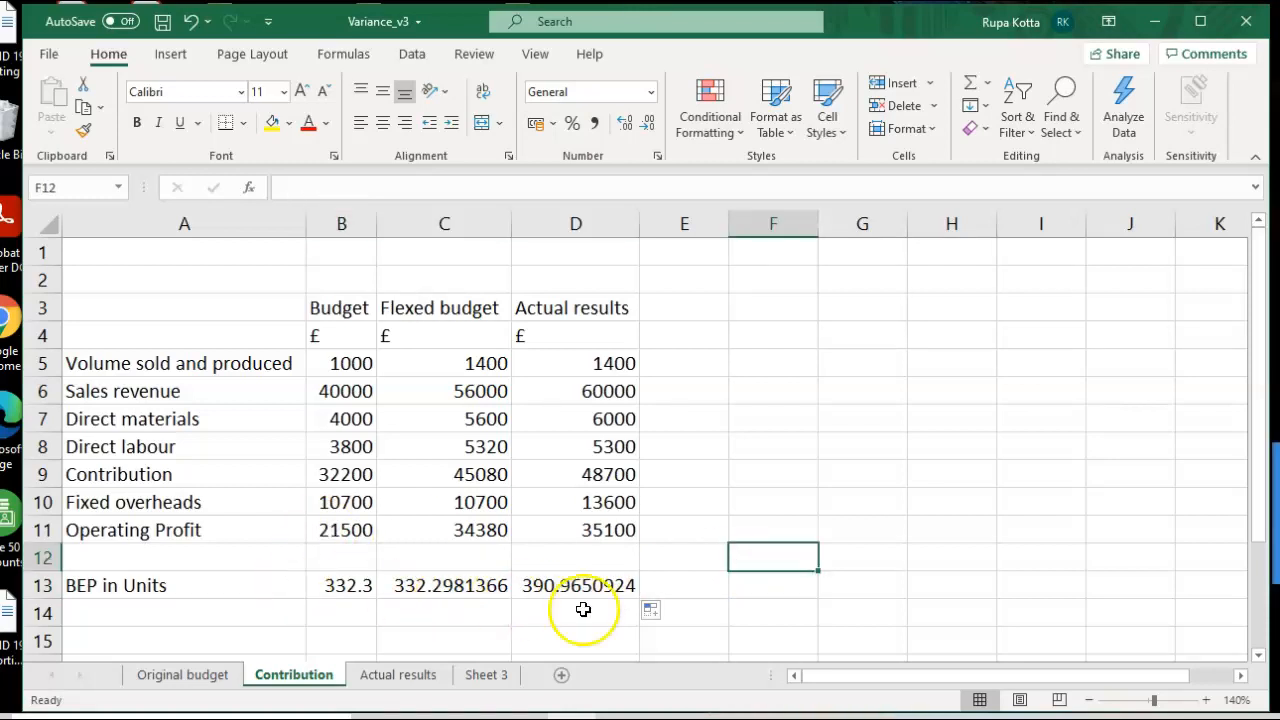
Format the breakeven values in B13:D13 as Number with 0 decimal places.
{"action": "left_click_drag", "start_coordinate": [337, 586], "coordinate": [540, 591]}
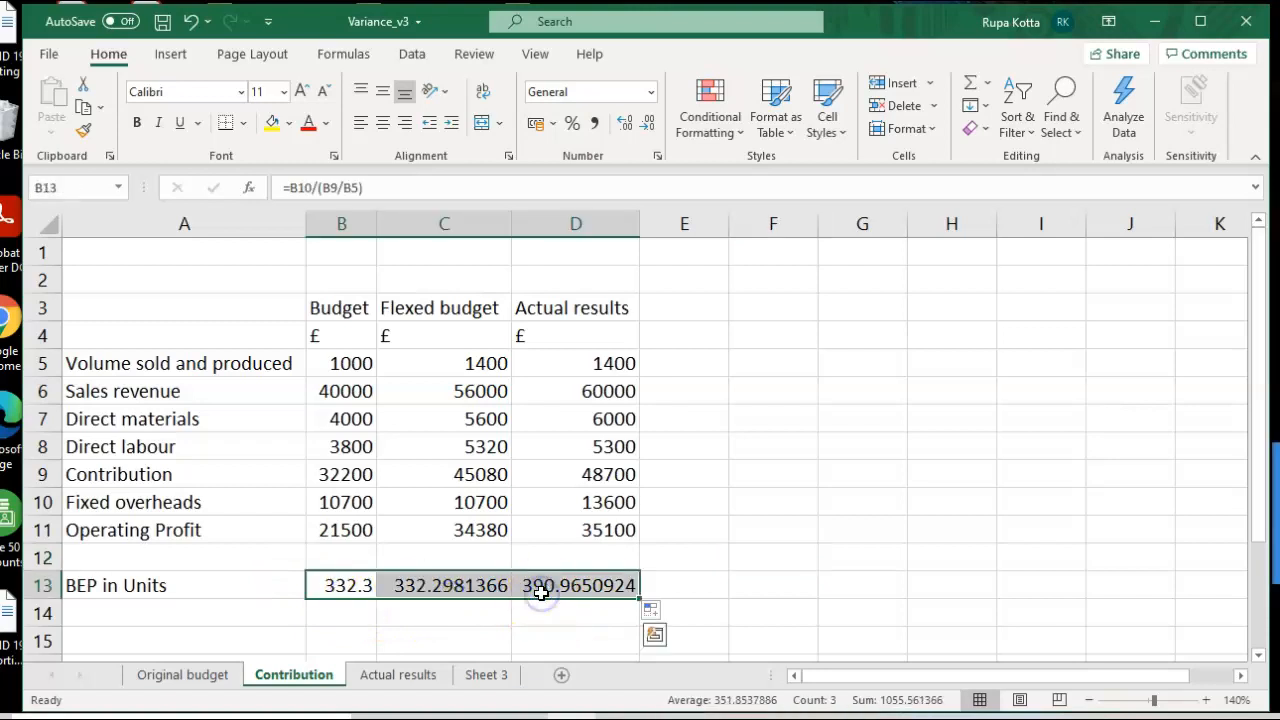
{"action": "right_click", "coordinate": [540, 593]}
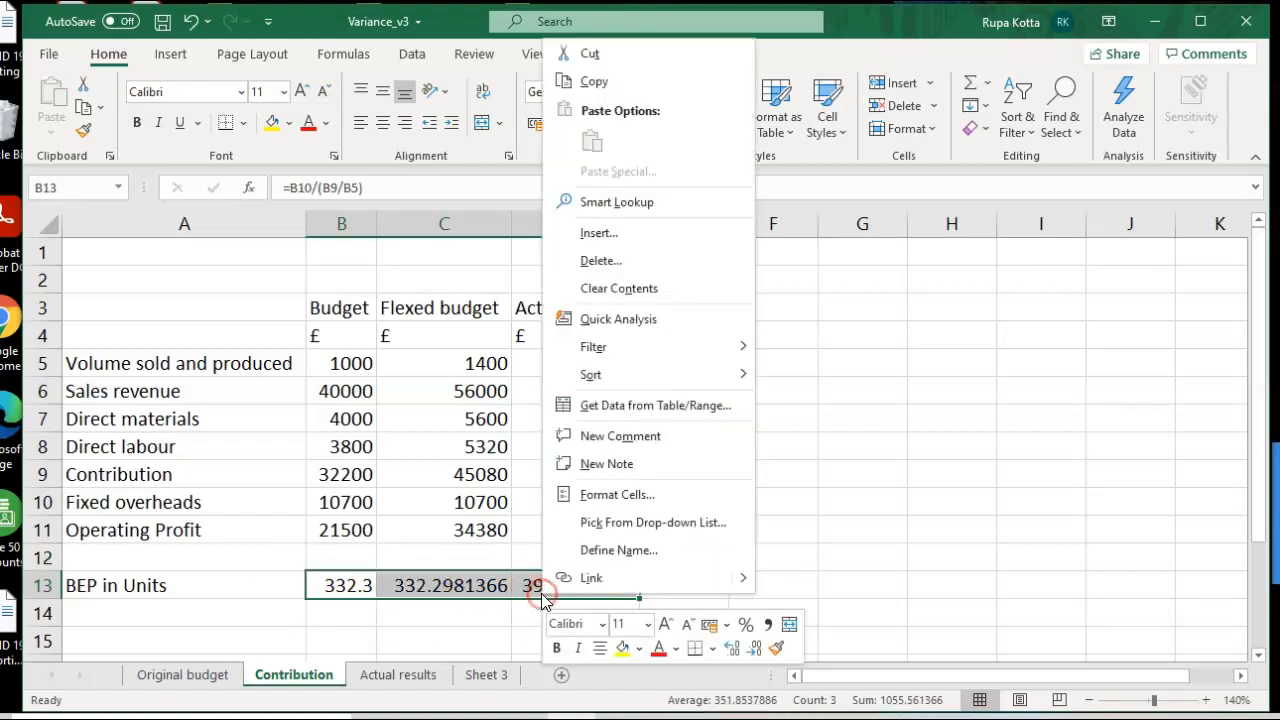
{"action": "left_click", "coordinate": [613, 495]}
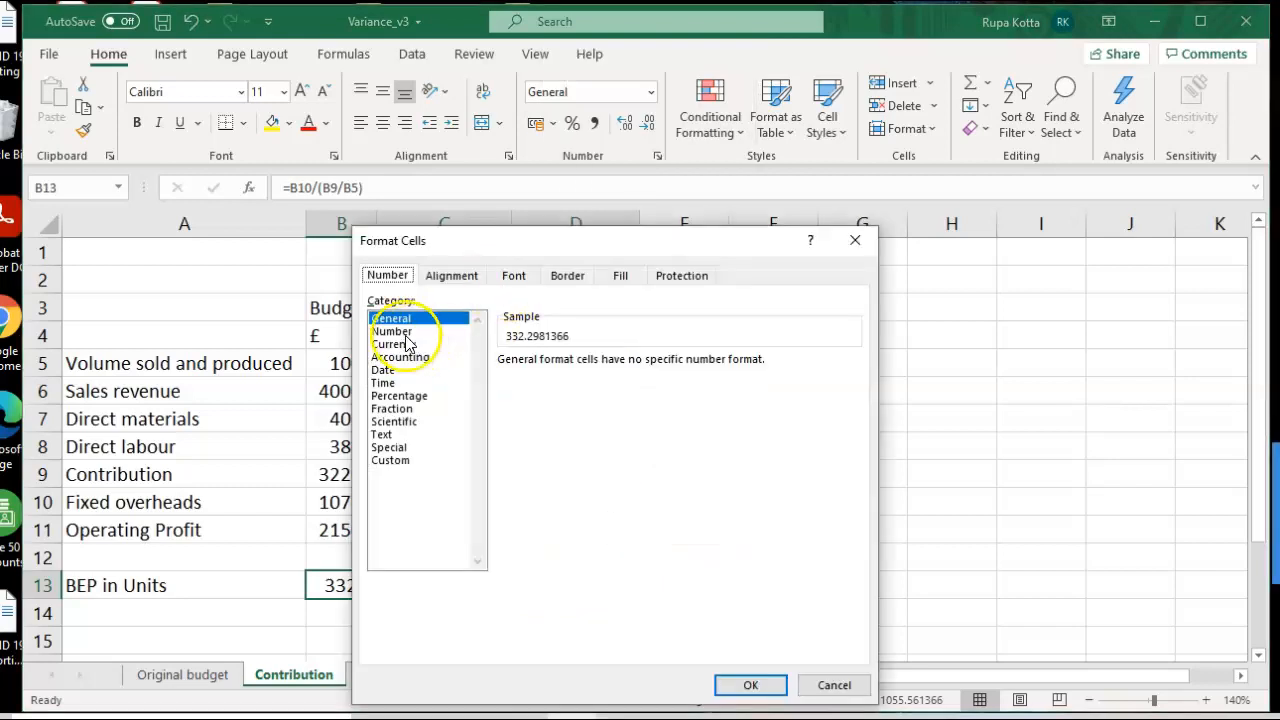
{"action": "left_click", "coordinate": [394, 331]}
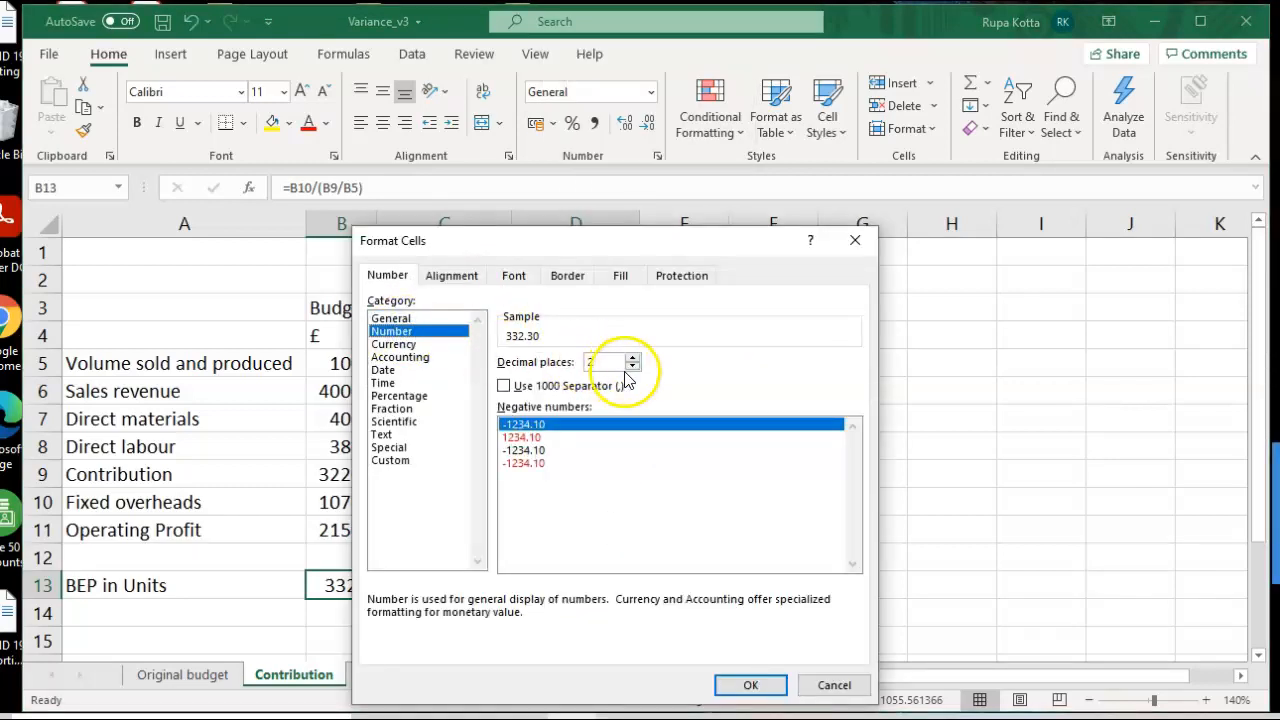
{"action": "left_click", "coordinate": [632, 367]}
{"action": "left_click", "coordinate": [632, 367]}
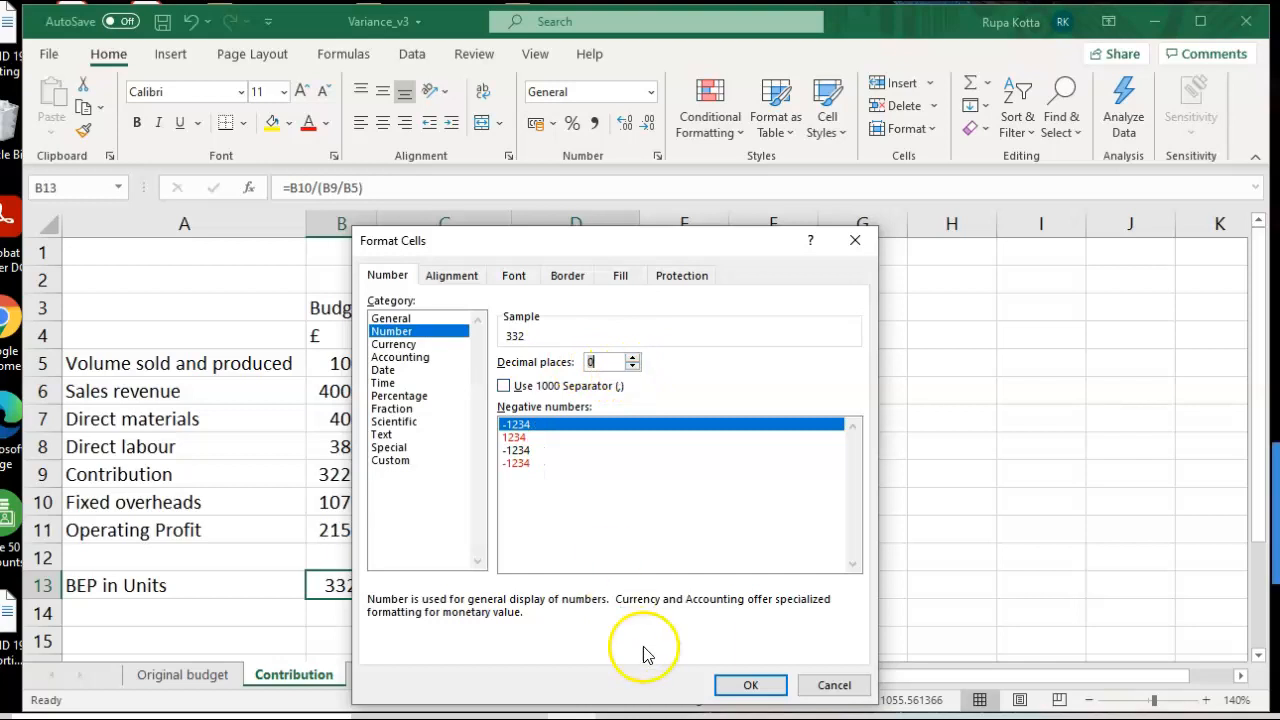
{"action": "left_click", "coordinate": [716, 686]}
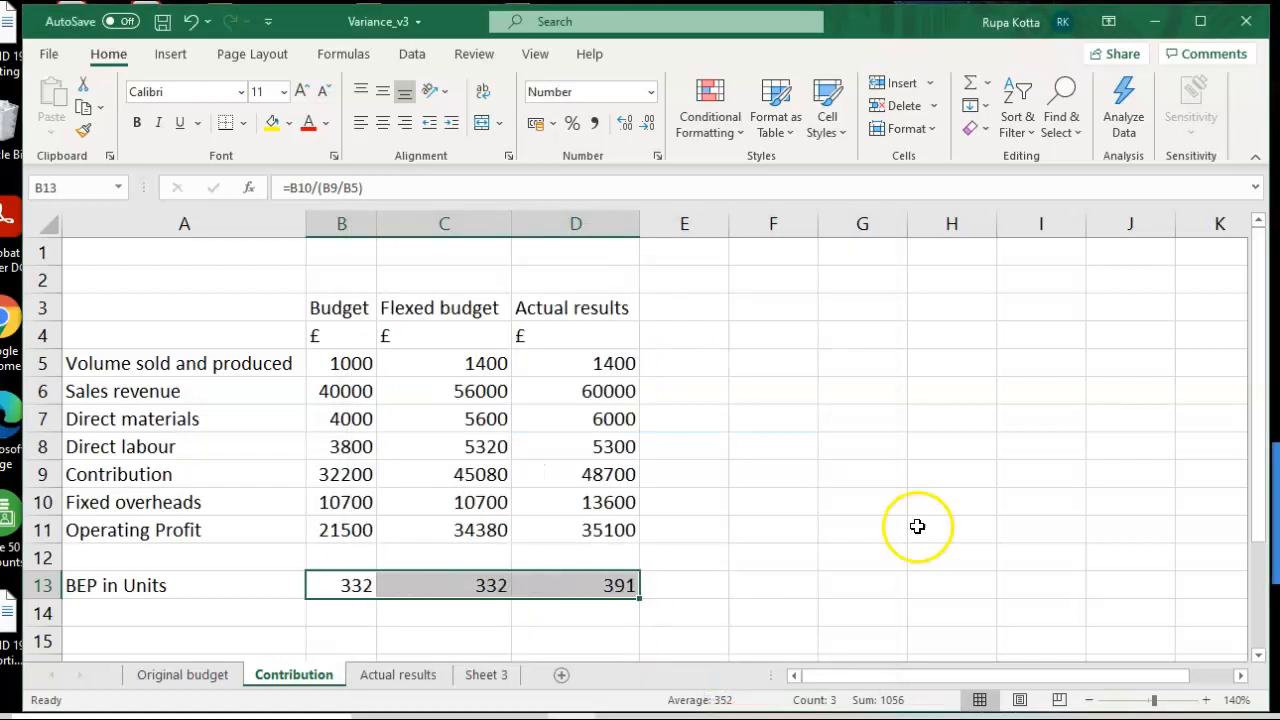
{"action": "left_click", "coordinate": [919, 527]}
Label cell A14, below the breakeven row, Margin of safety in %.
{"action": "left_click", "coordinate": [156, 622]}
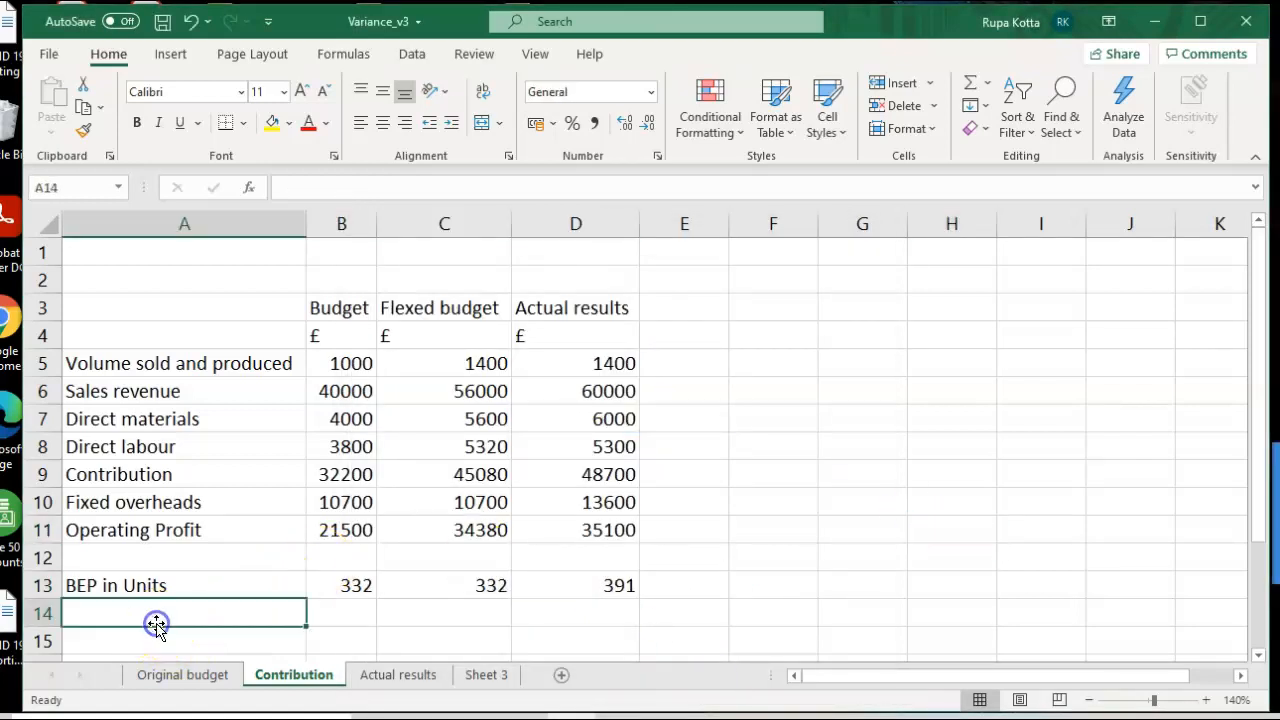
{"action": "type", "text": "Margin of safety in"}
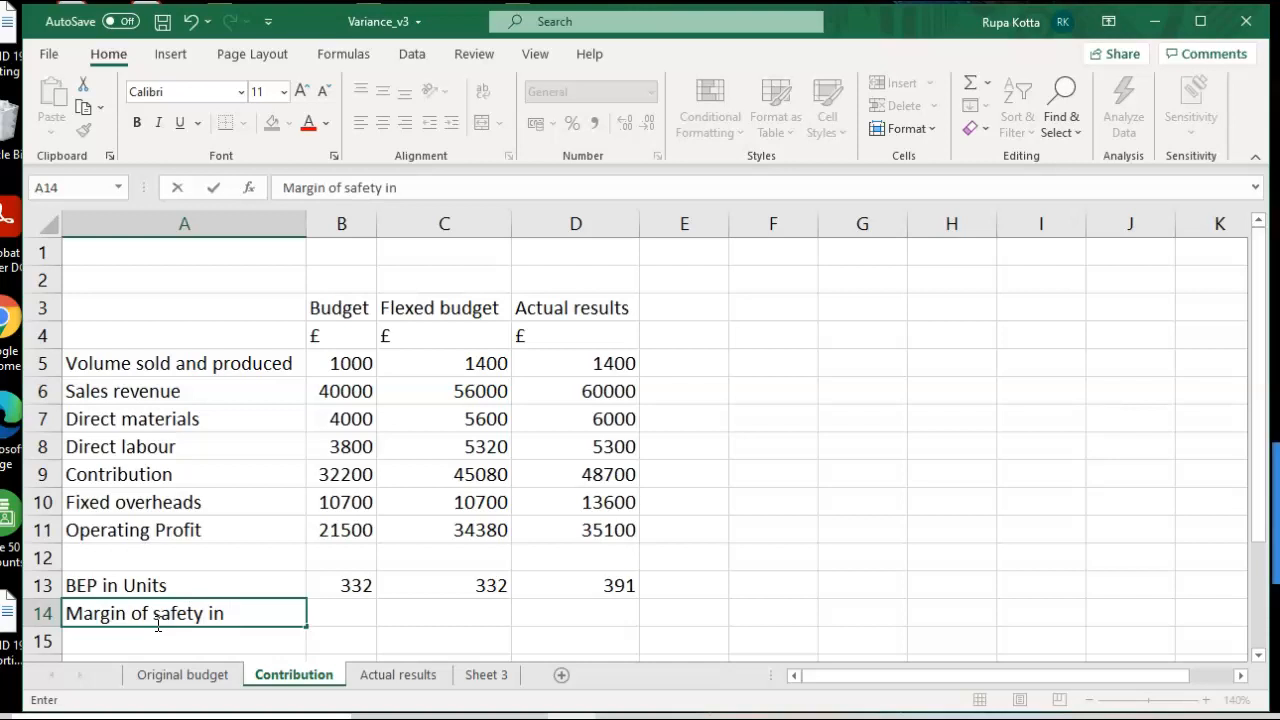
{"action": "type", "text": "%"}
{"action": "left_click", "coordinate": [831, 613]}
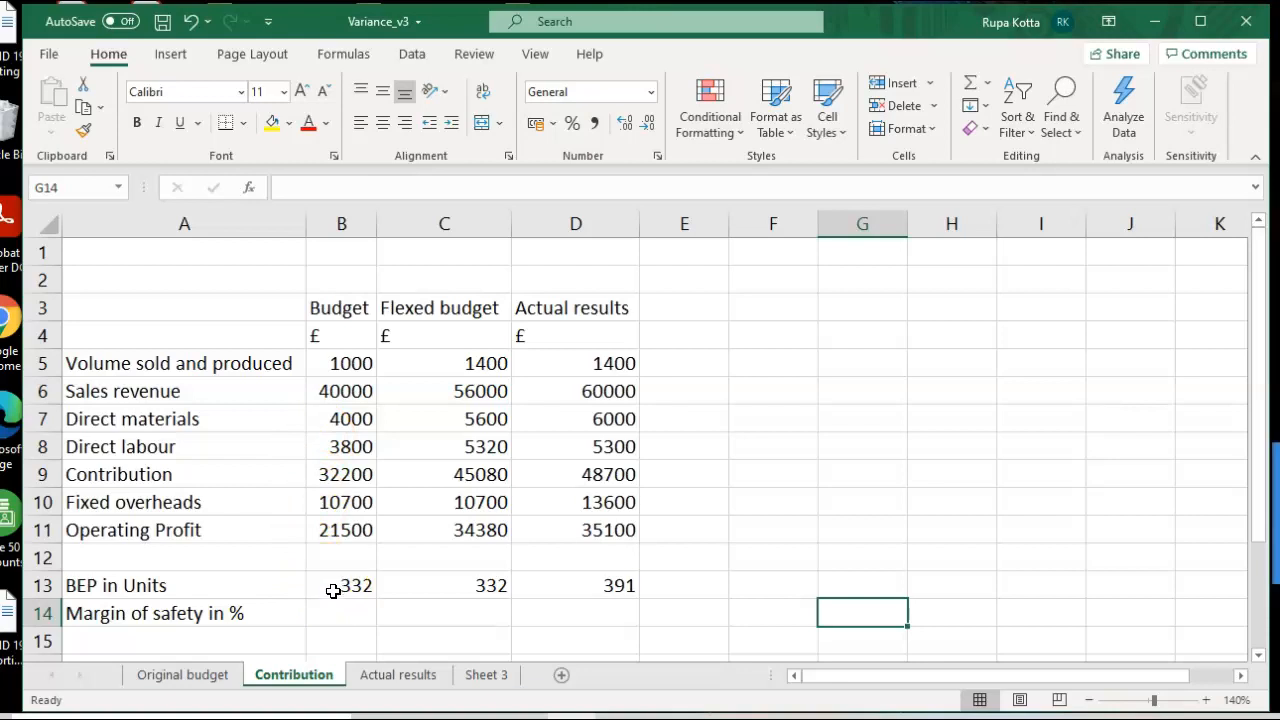
Calculate the budgeted margin of safety in B14 from sales volume and breakeven units with =(B5-B13)/B5.
{"action": "left_click", "coordinate": [331, 623]}
{"action": "type", "text": "="}
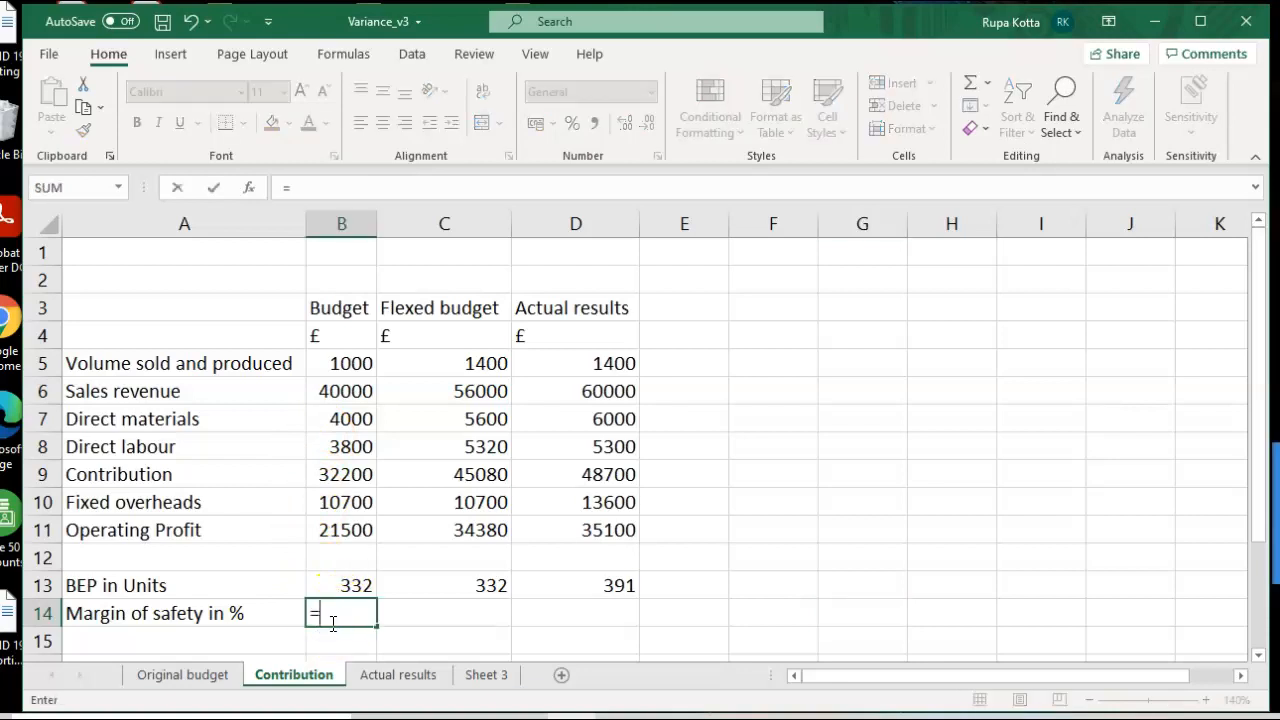
{"action": "type", "text": "("}
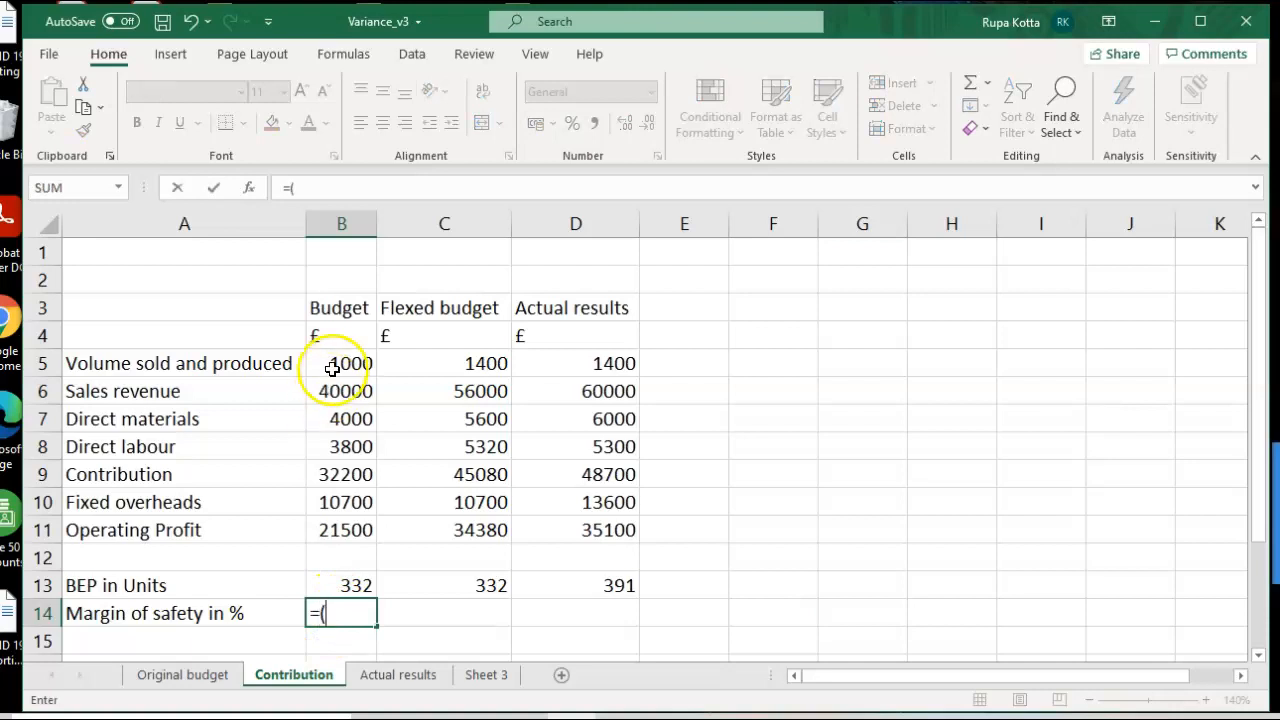
{"action": "left_click", "coordinate": [343, 363]}
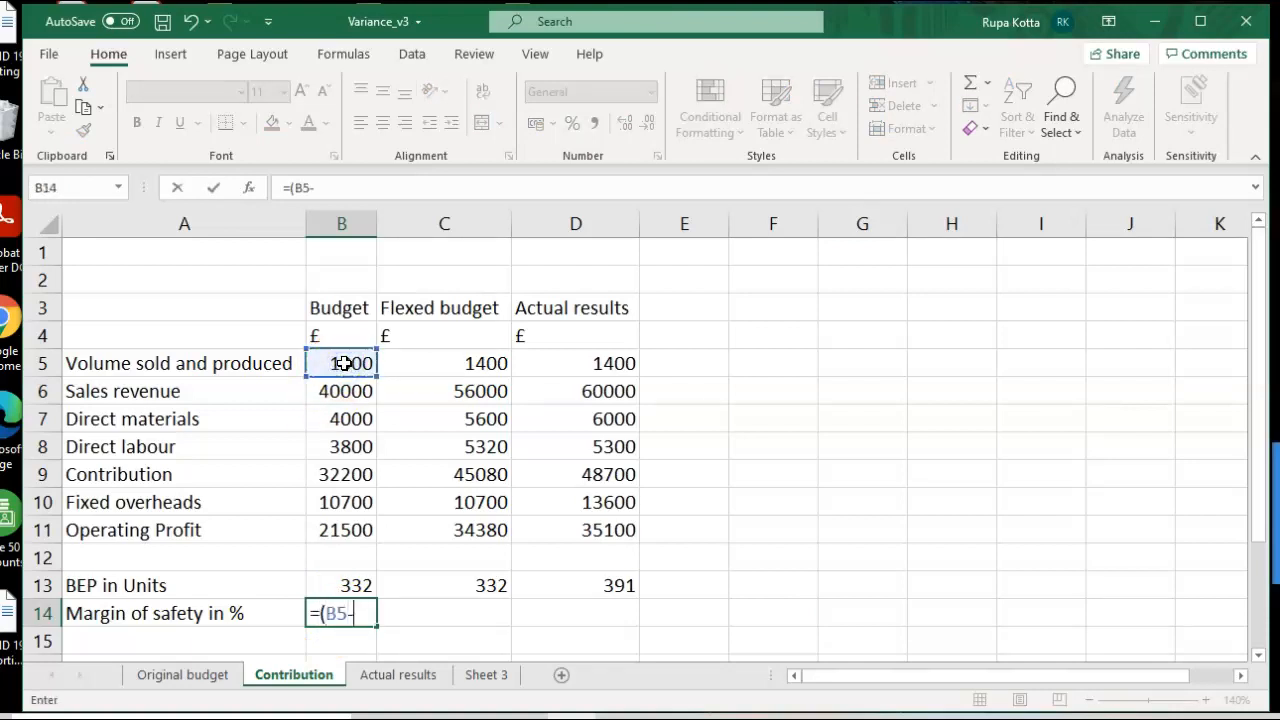
{"action": "type", "text": "-"}
{"action": "left_click", "coordinate": [325, 588]}
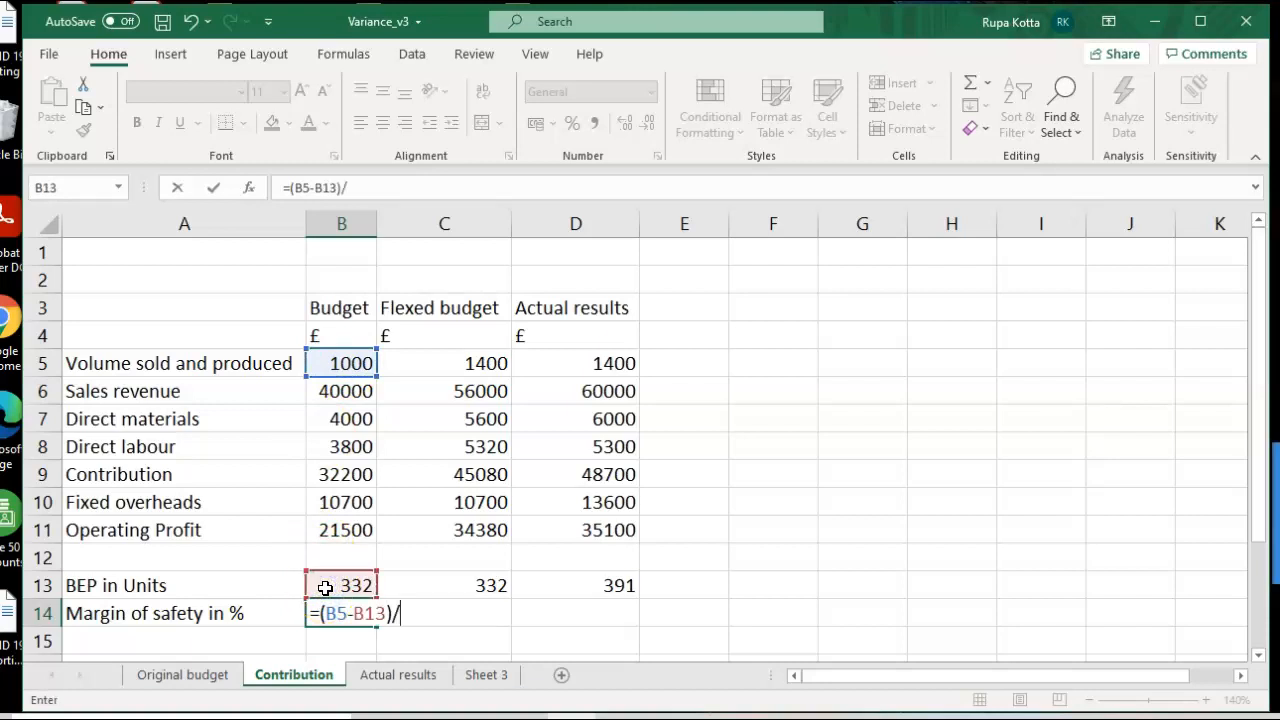
{"action": "type", "text": ")/"}
{"action": "left_click", "coordinate": [350, 366]}
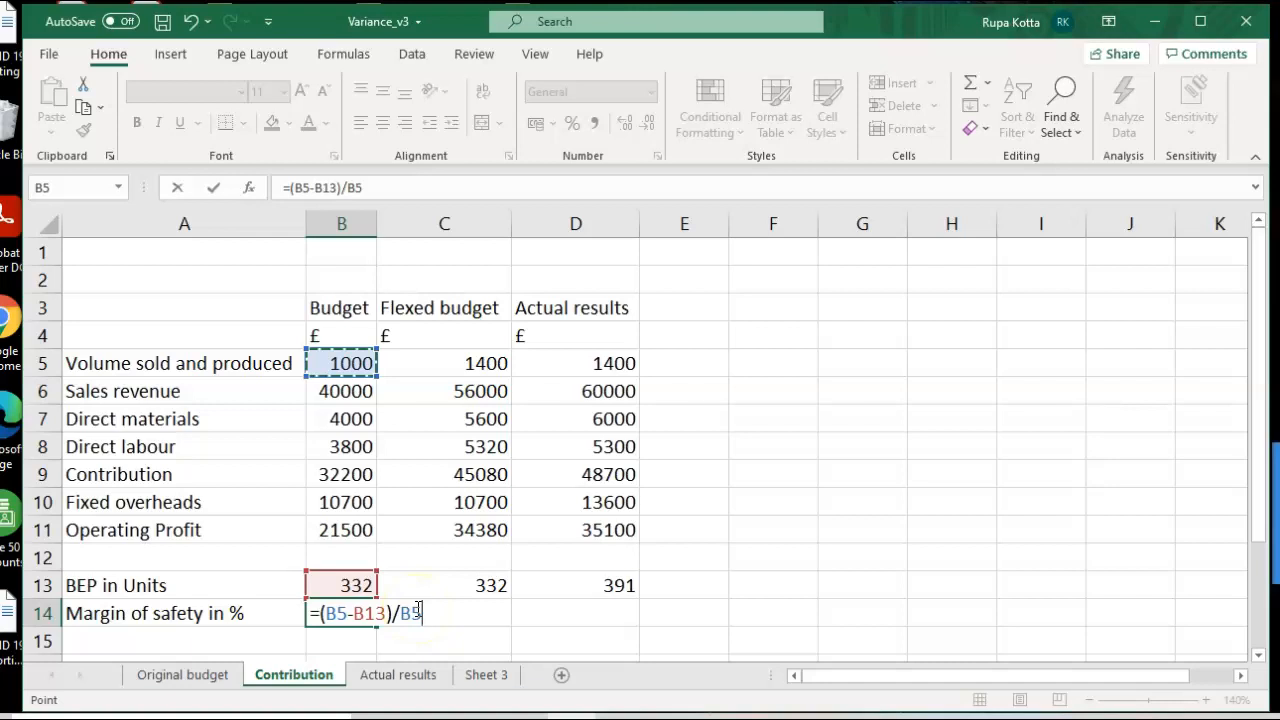
{"action": "key", "text": "Return"}
Format the budget margin of safety in B14 as Percentage with 2 decimal places.
{"action": "left_click", "coordinate": [360, 613]}
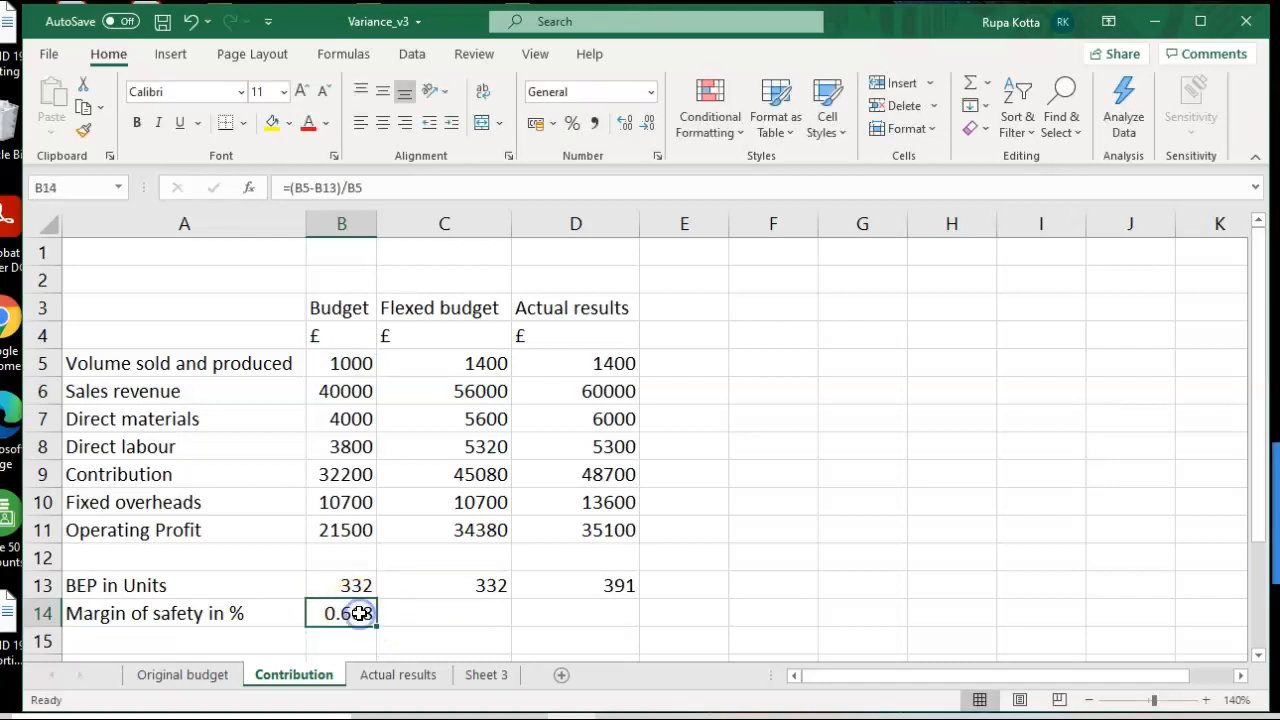
{"action": "right_click", "coordinate": [360, 613]}
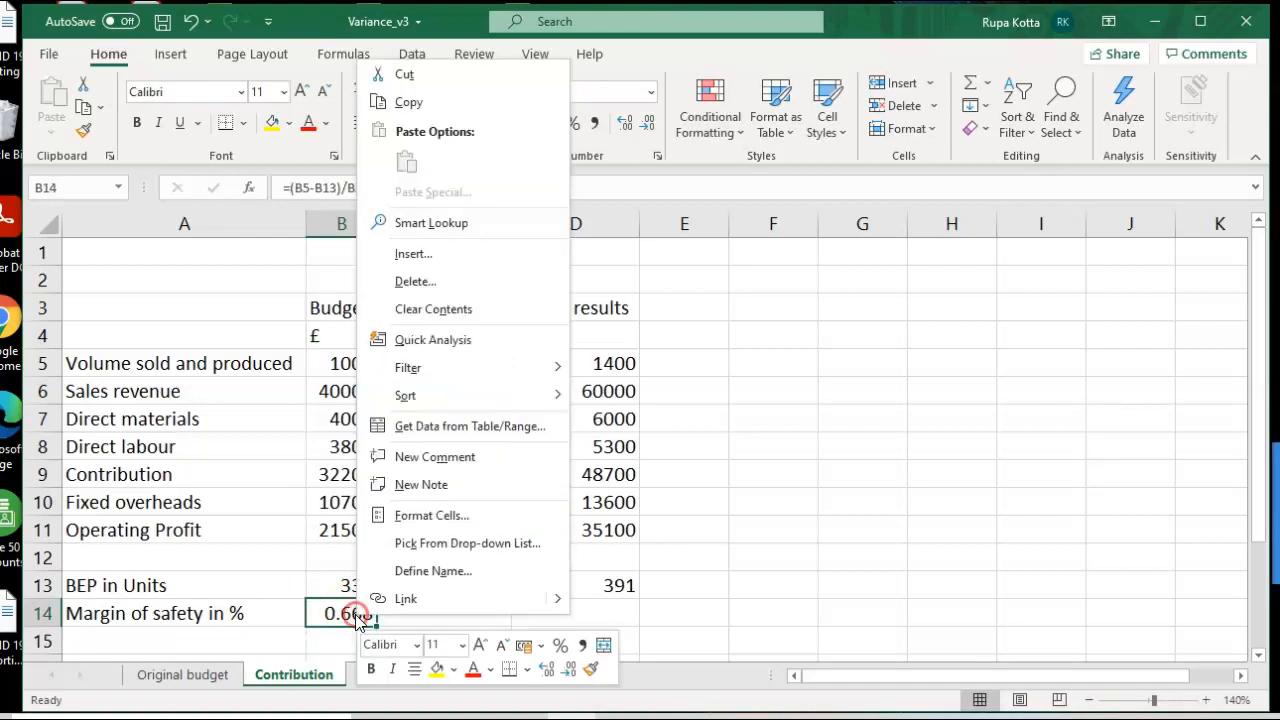
{"action": "left_click", "coordinate": [408, 518]}
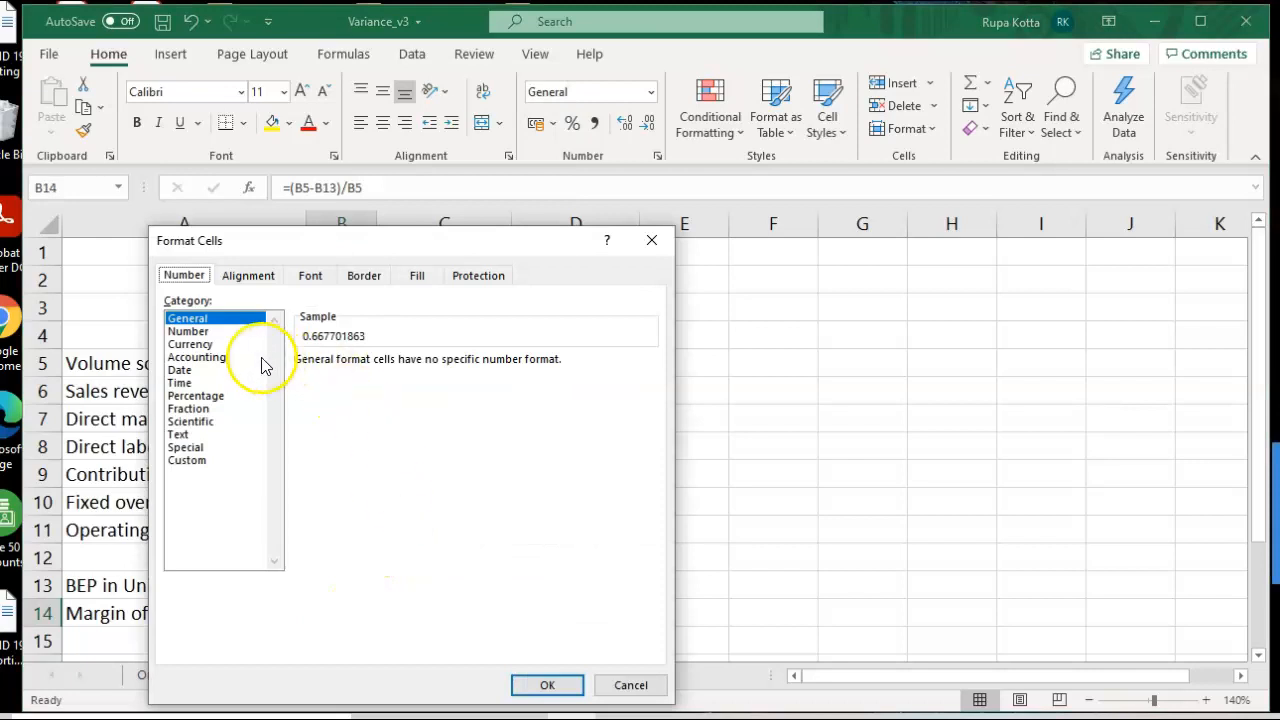
{"action": "left_click", "coordinate": [190, 397]}
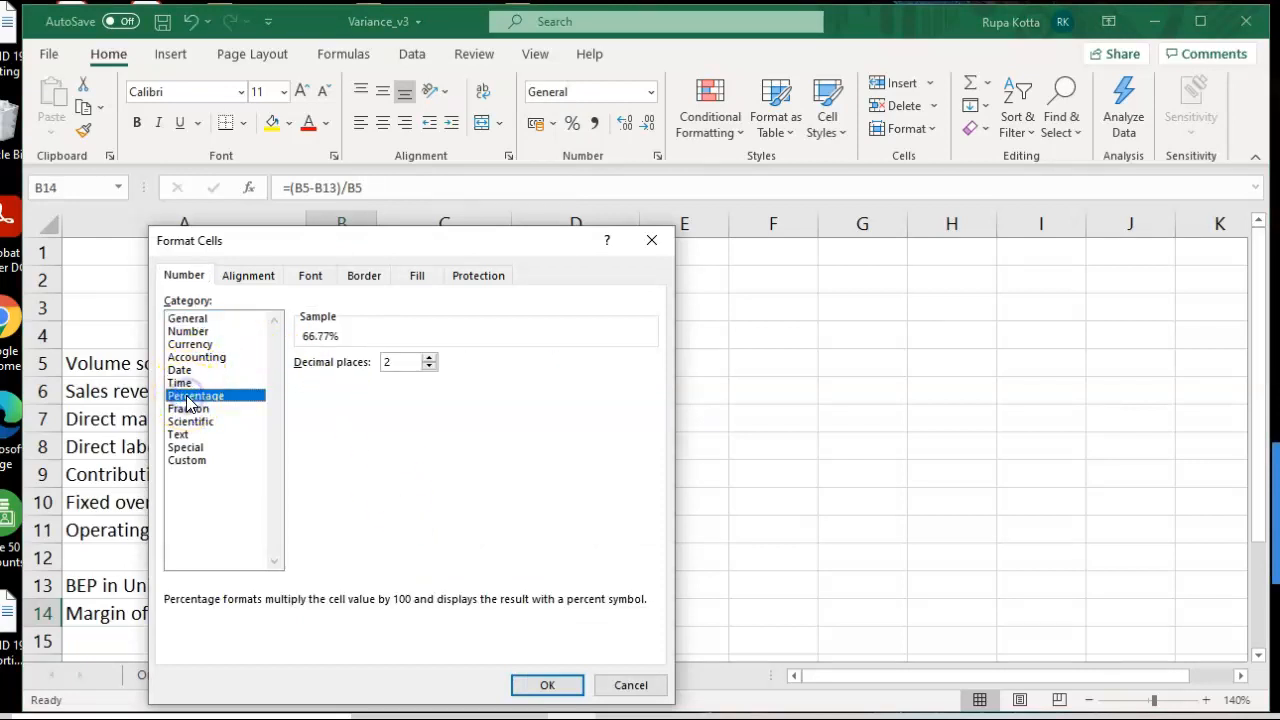
{"action": "left_click", "coordinate": [545, 686]}
{"action": "left_click", "coordinate": [792, 560]}
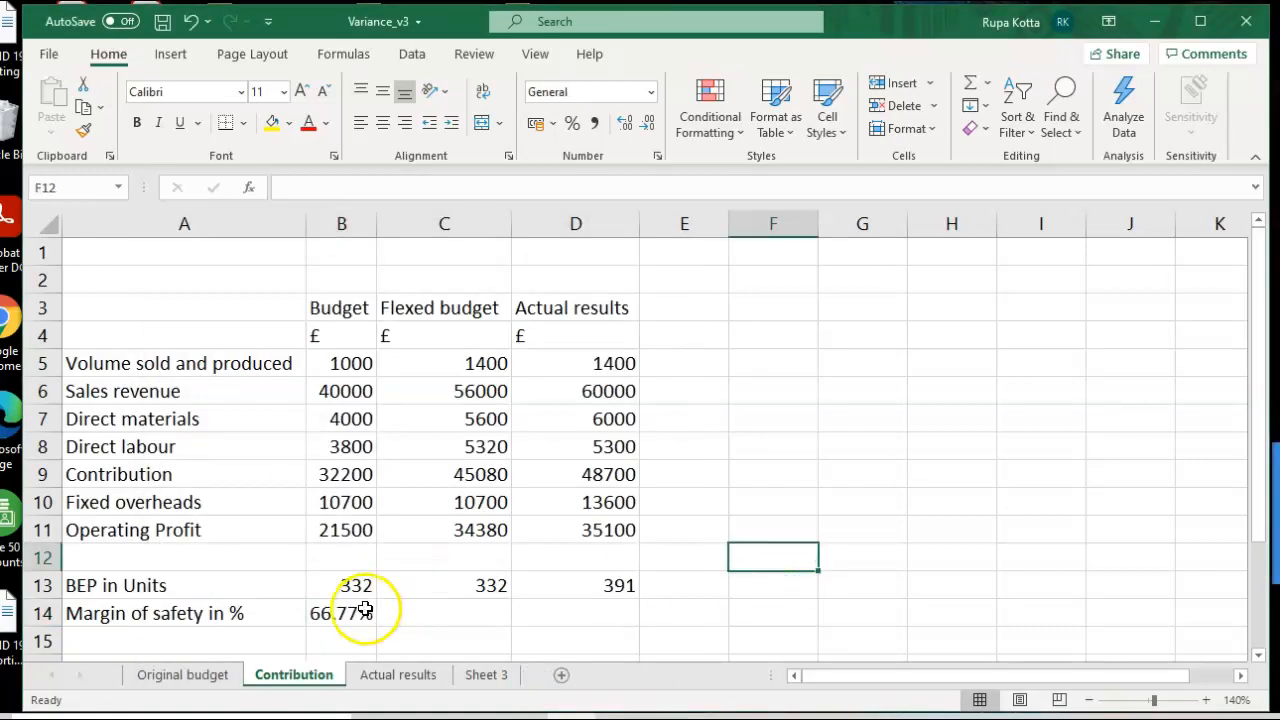
Copy the margin of safety formula from B14 across to the flexed budget and actual results cells C14:D14.
{"action": "left_click", "coordinate": [366, 610]}
{"action": "left_click_drag", "start_coordinate": [376, 628], "coordinate": [620, 617]}
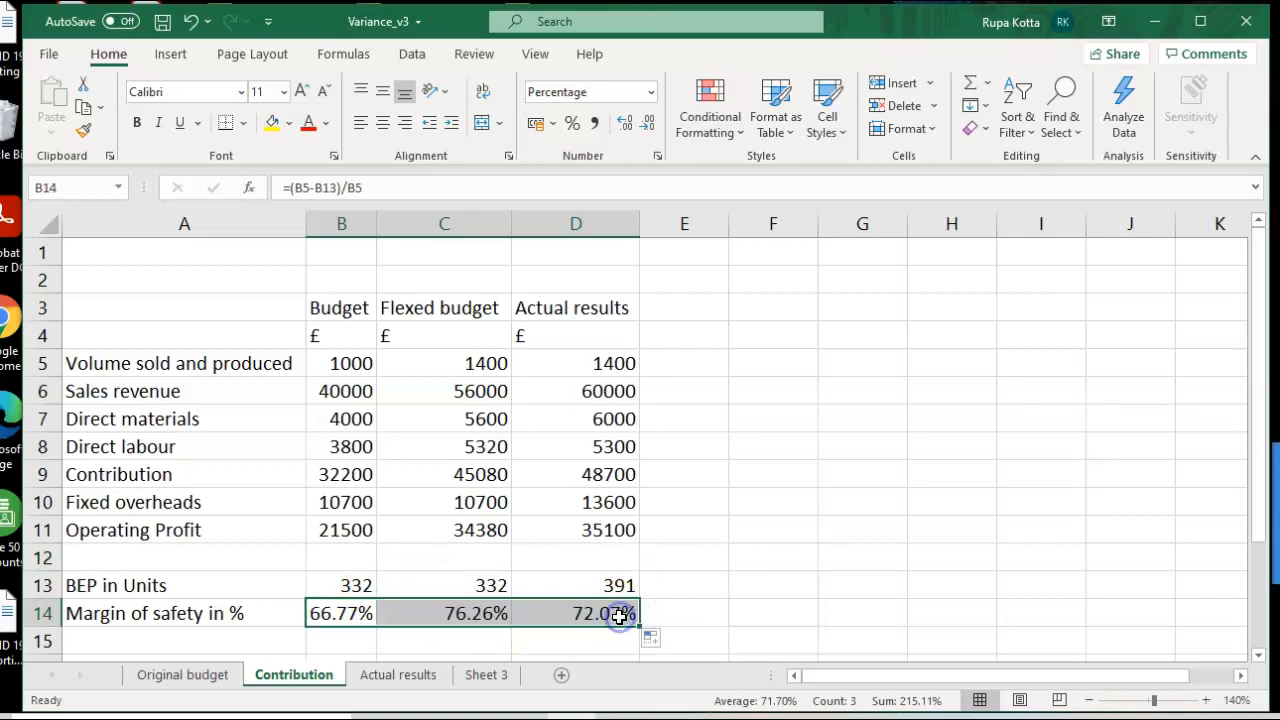
{"action": "left_click", "coordinate": [767, 601]}
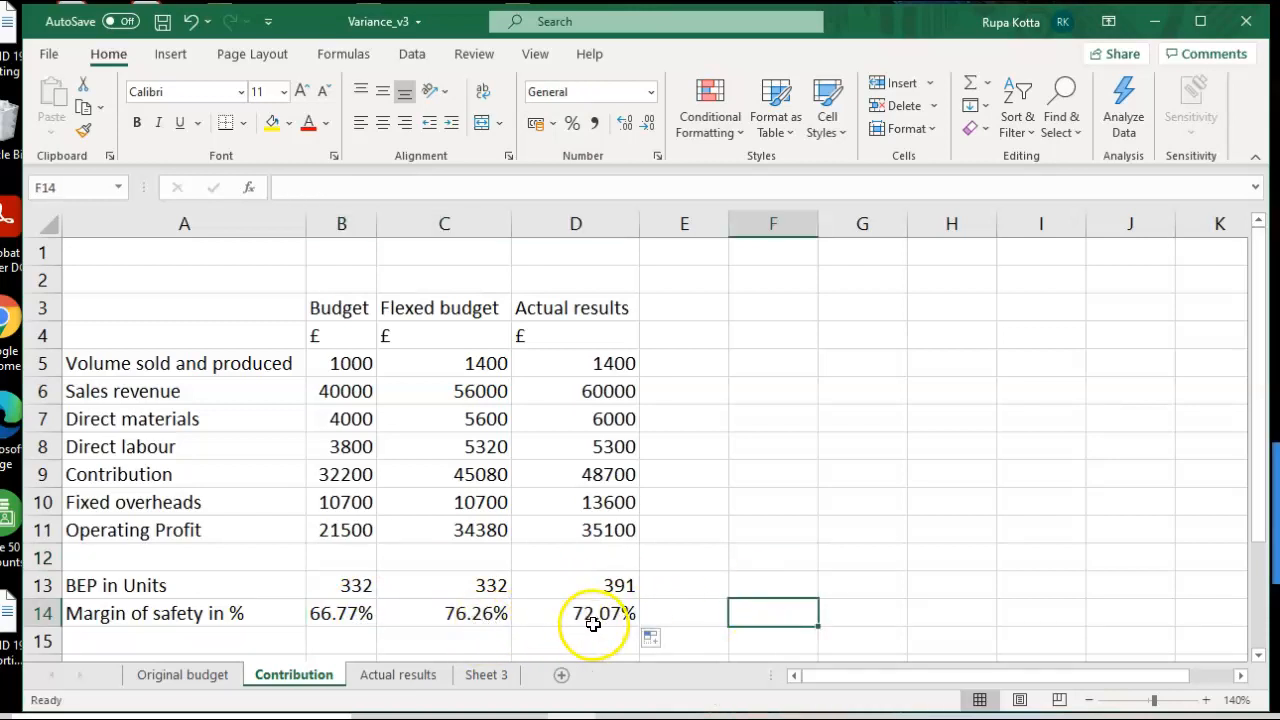
Check the Contribution table against tasks (k) and (l) in the exercise instructions on Sheet 3.
{"action": "left_click", "coordinate": [486, 678]}
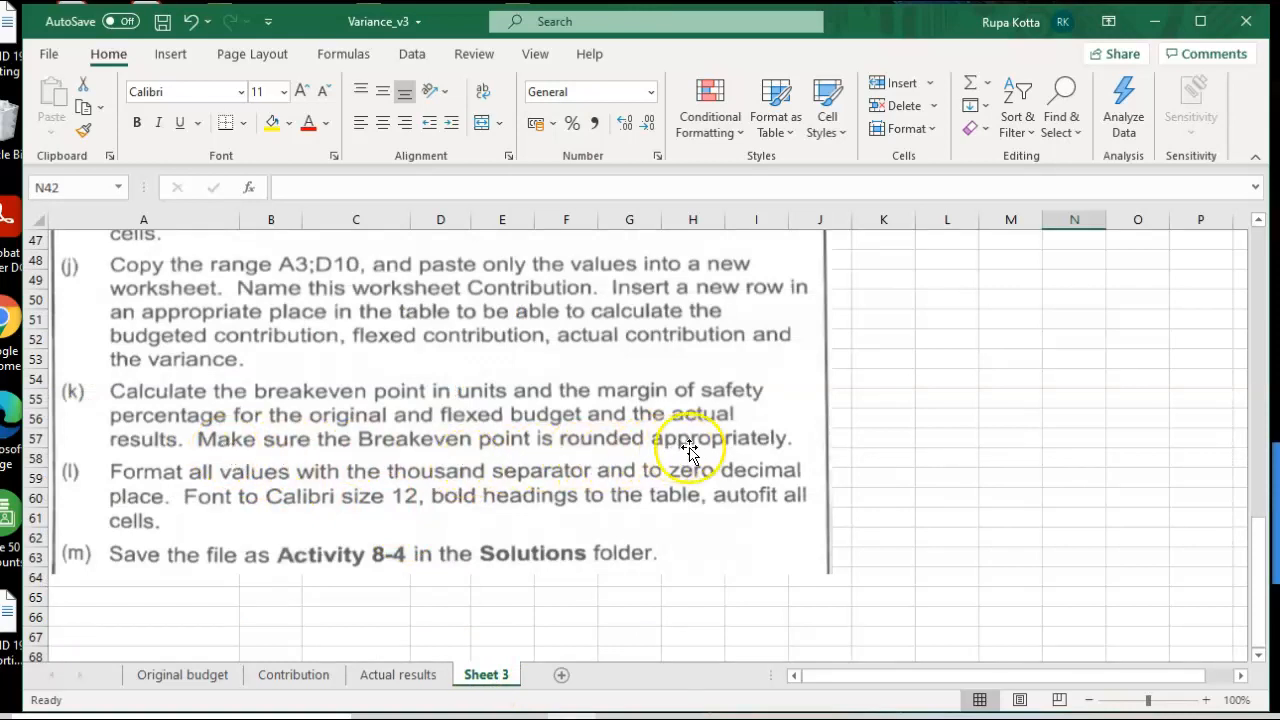
{"action": "left_click", "coordinate": [294, 675]}
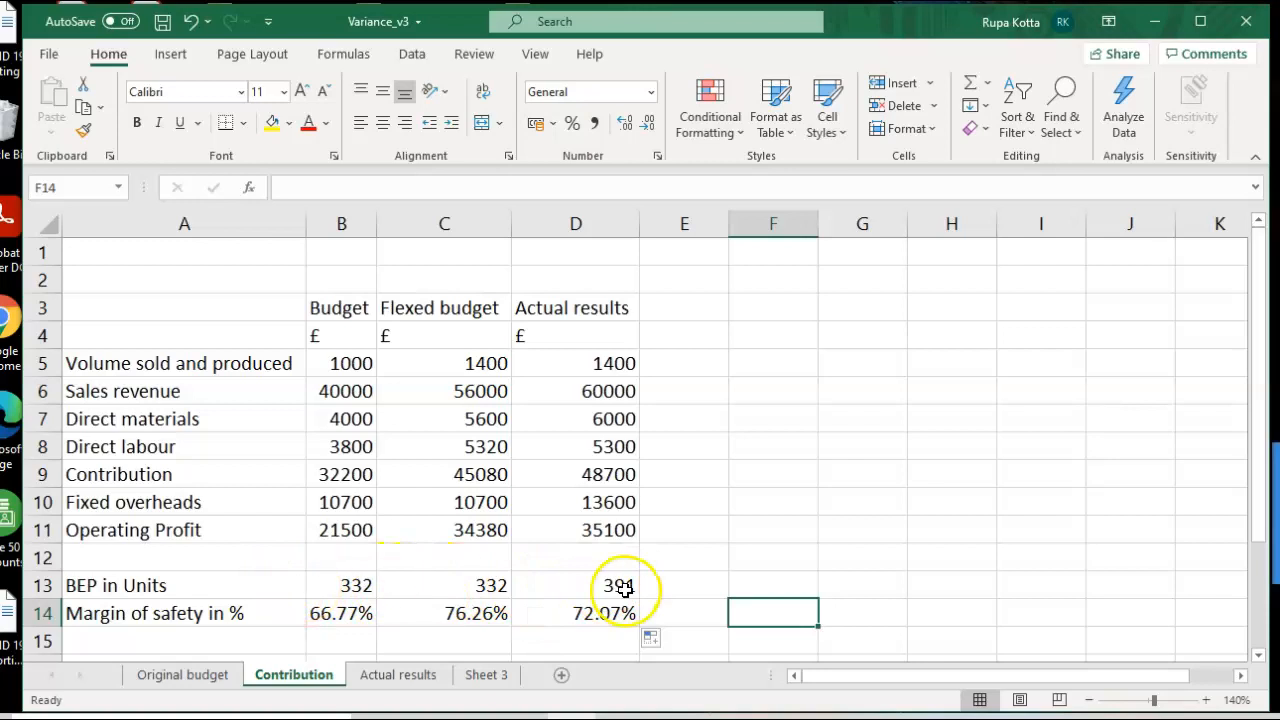
{"action": "left_click", "coordinate": [485, 677]}
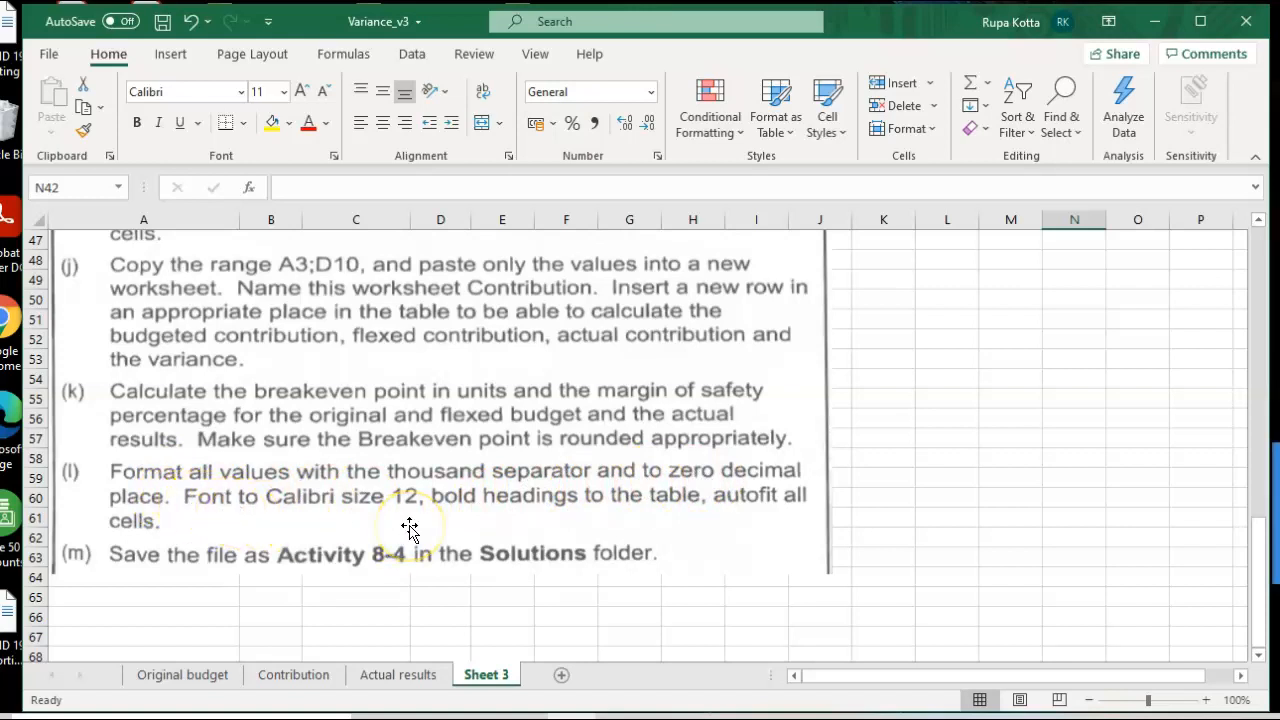
{"action": "left_click", "coordinate": [300, 676]}
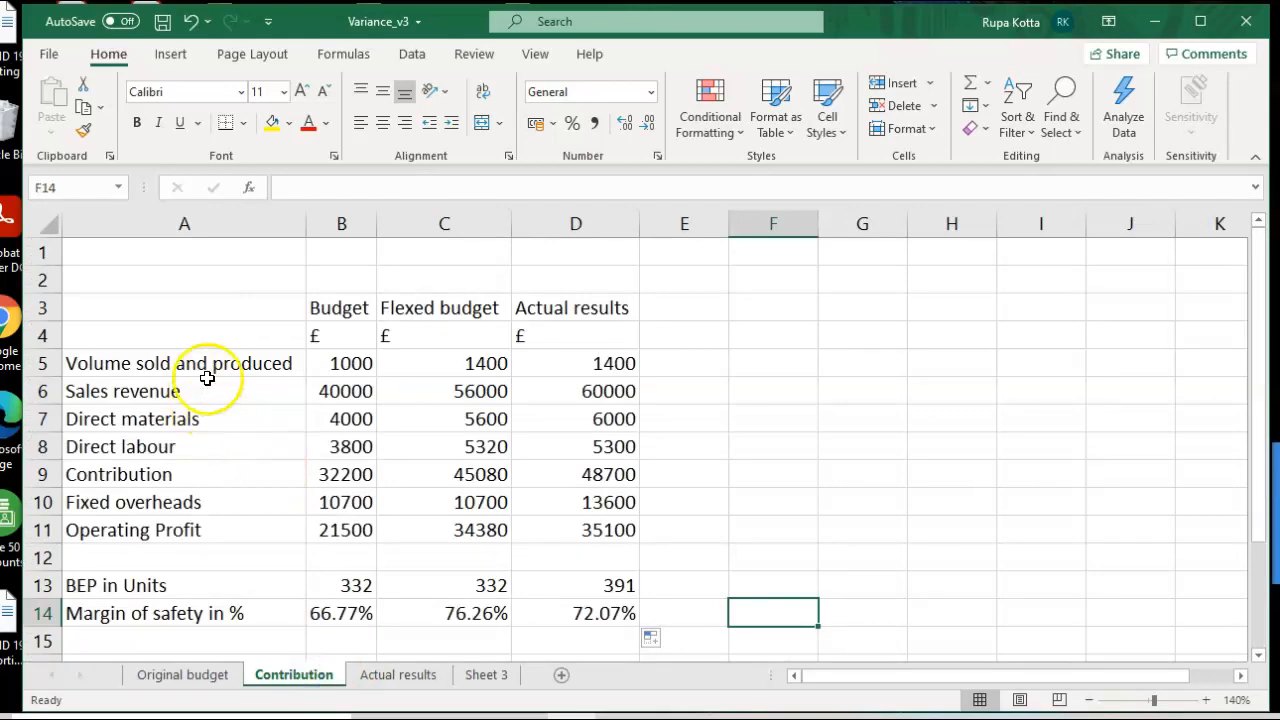
{"action": "left_click_drag", "start_coordinate": [340, 358], "coordinate": [594, 599]}
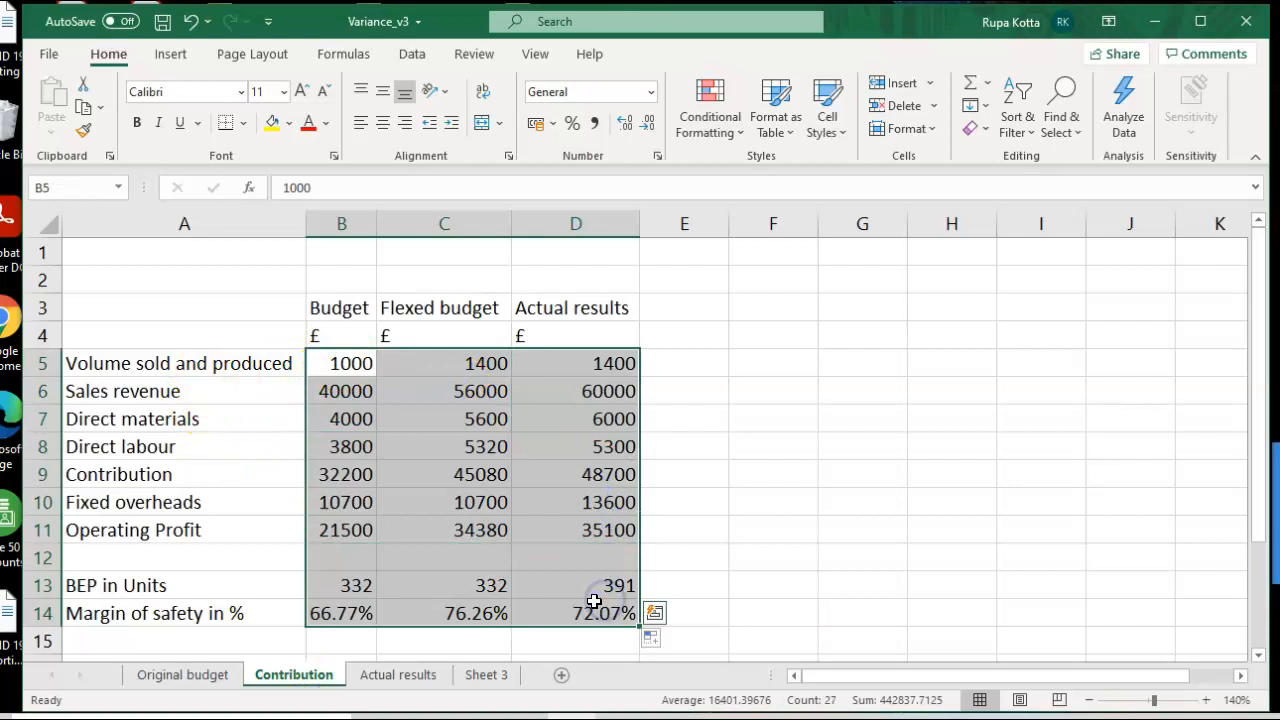
{"action": "right_click", "coordinate": [594, 605]}
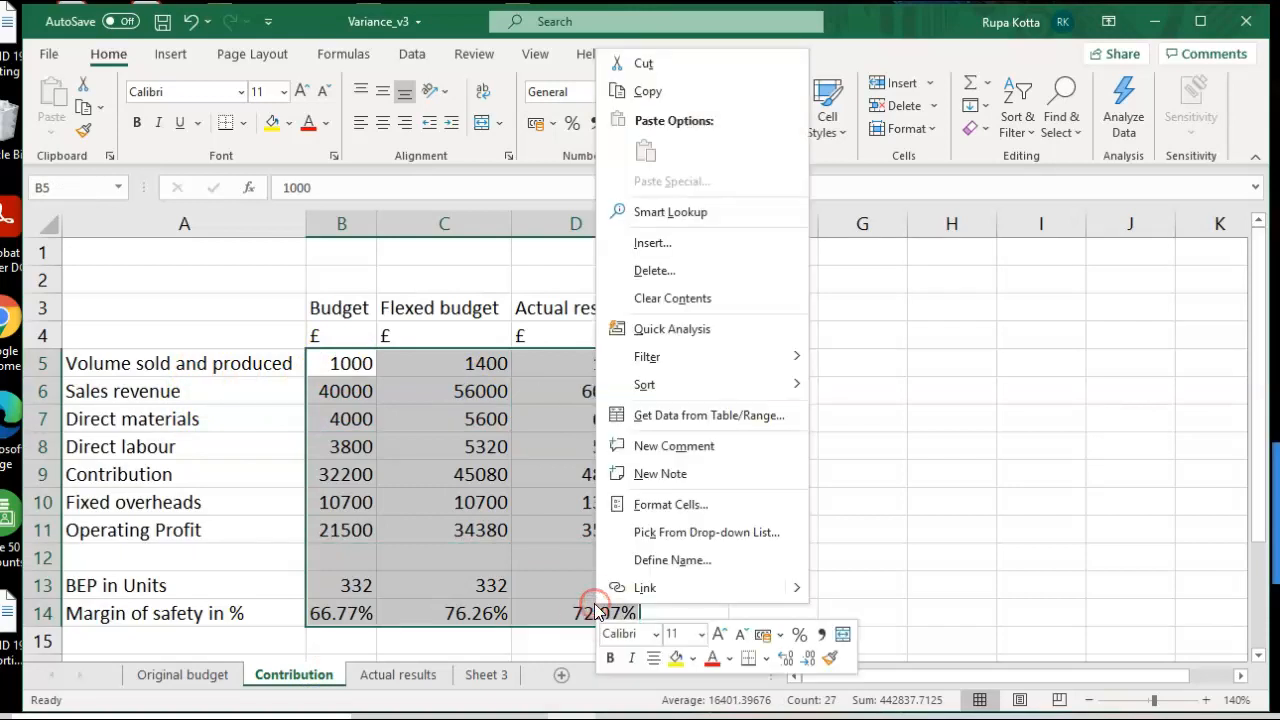
{"action": "left_click", "coordinate": [644, 517]}
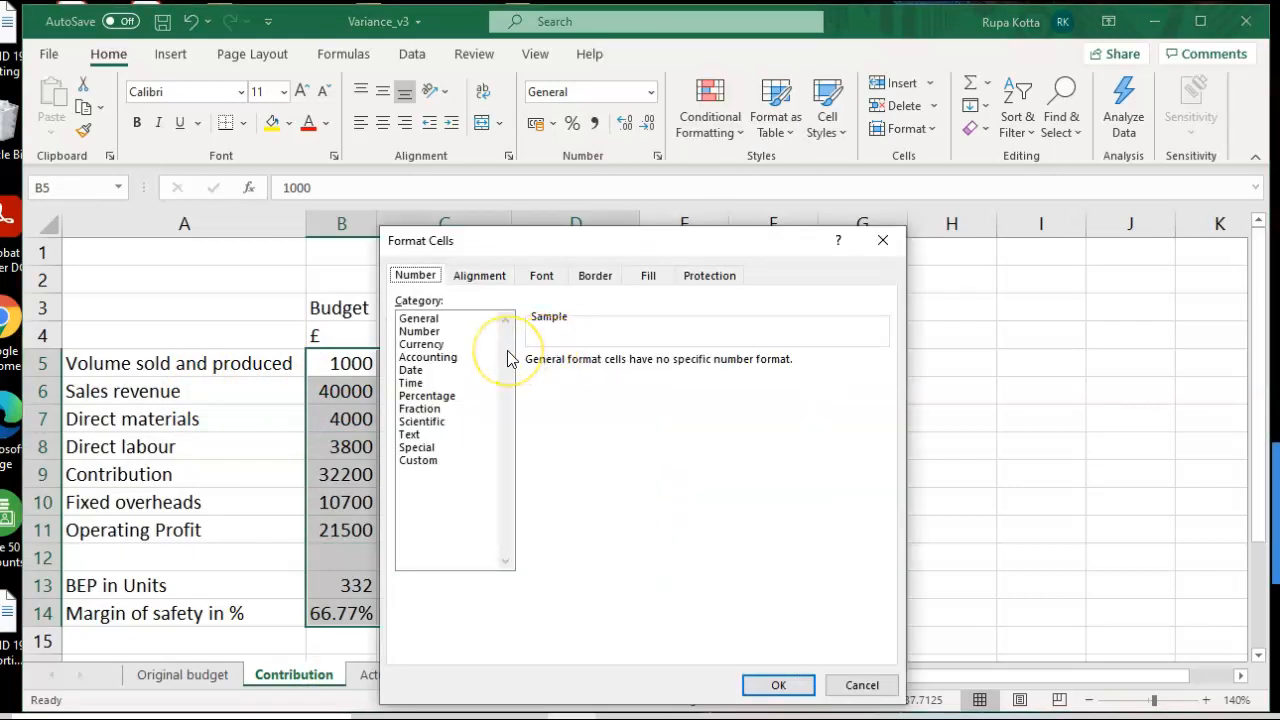
{"action": "left_click", "coordinate": [848, 686]}
{"action": "left_click", "coordinate": [1030, 472]}
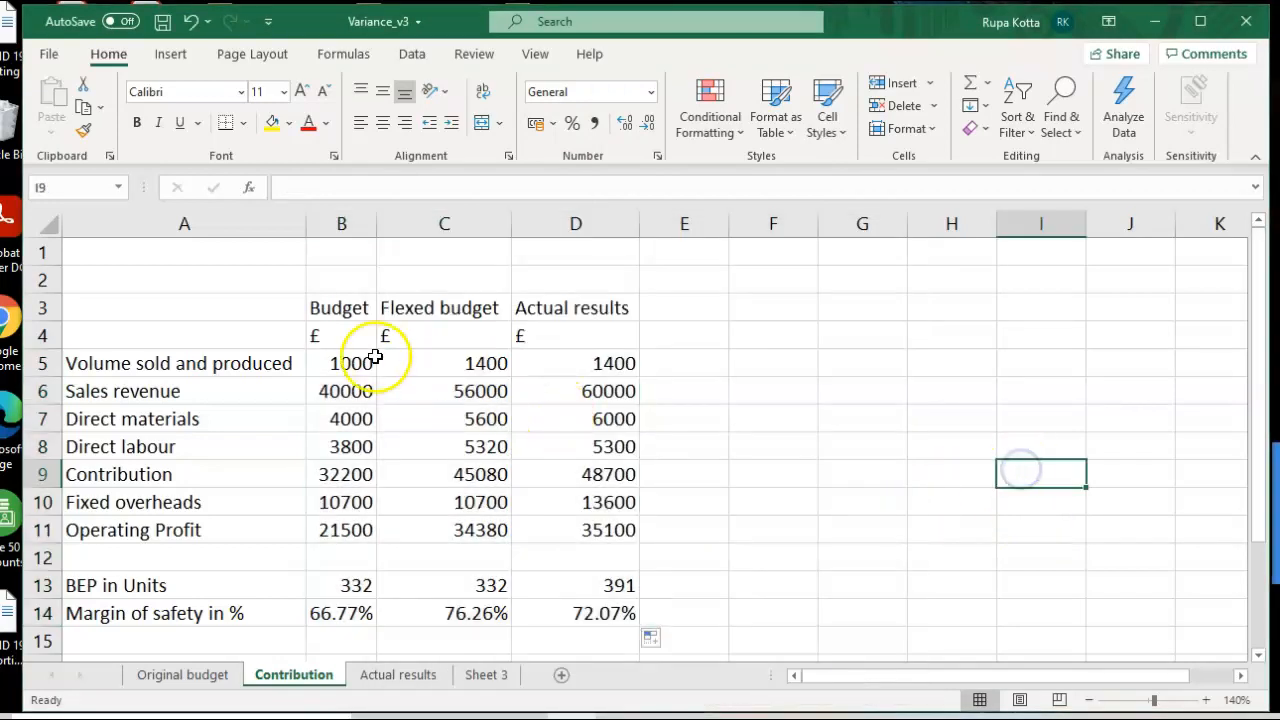
Format the values in B5:D11 as Number with the thousand separator and 0 decimal places.
{"action": "left_click_drag", "start_coordinate": [351, 363], "coordinate": [590, 523]}
{"action": "right_click", "coordinate": [590, 526]}
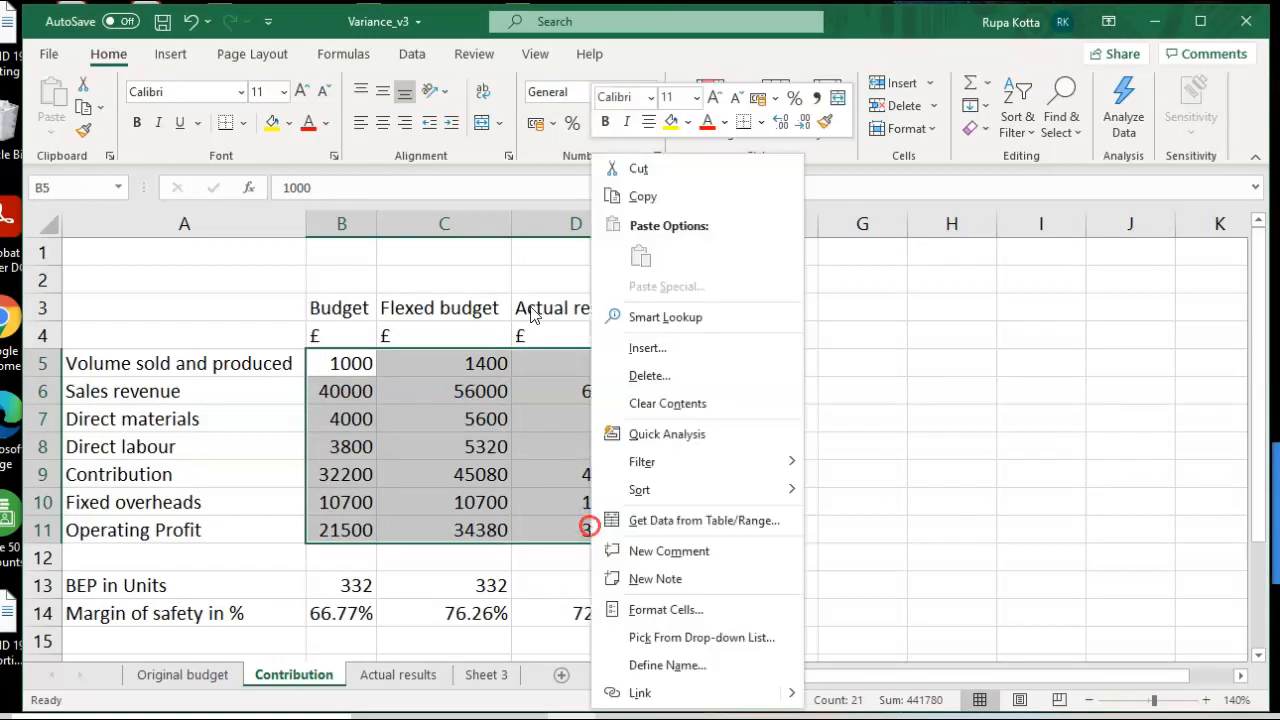
{"action": "left_click", "coordinate": [650, 612]}
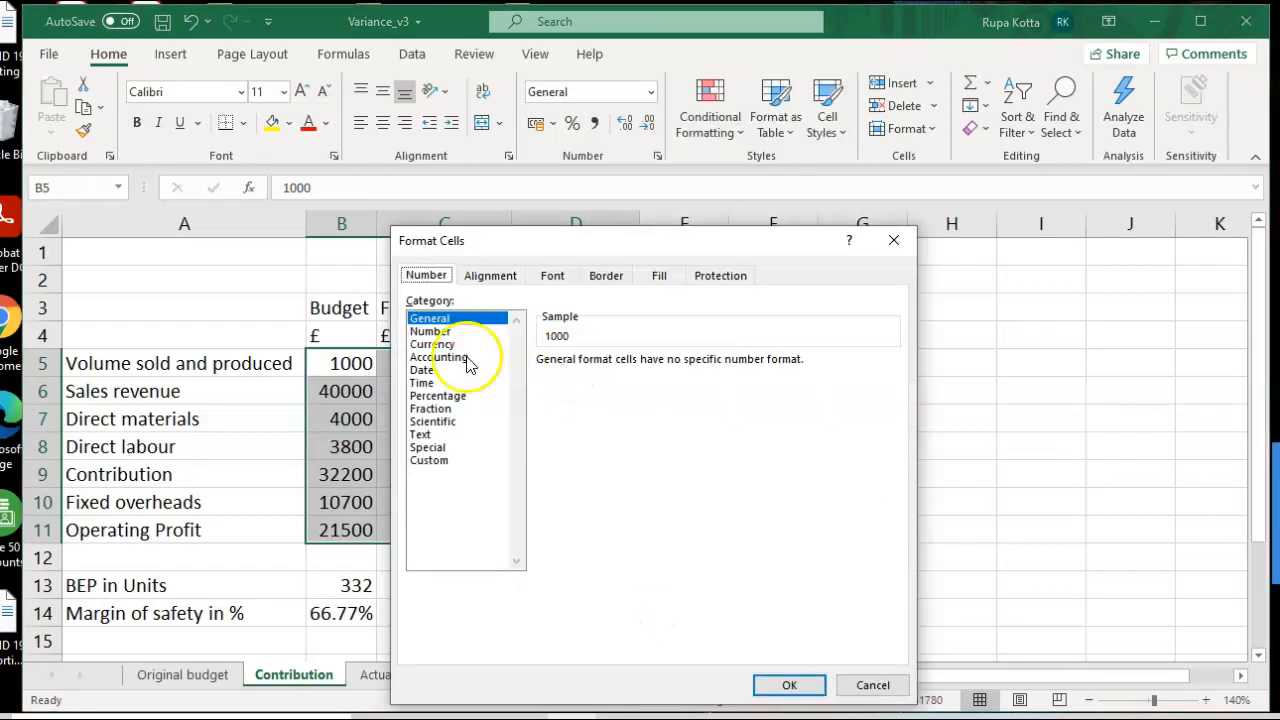
{"action": "left_click", "coordinate": [434, 331]}
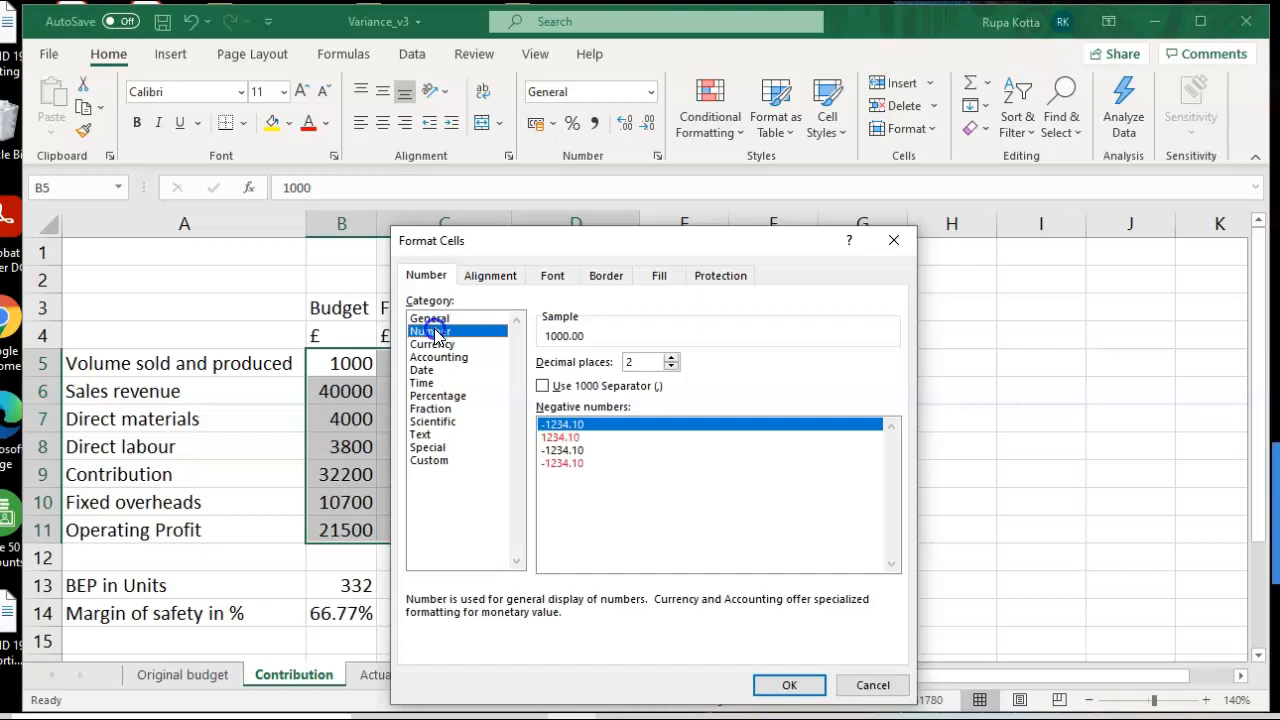
{"action": "left_click", "coordinate": [543, 386]}
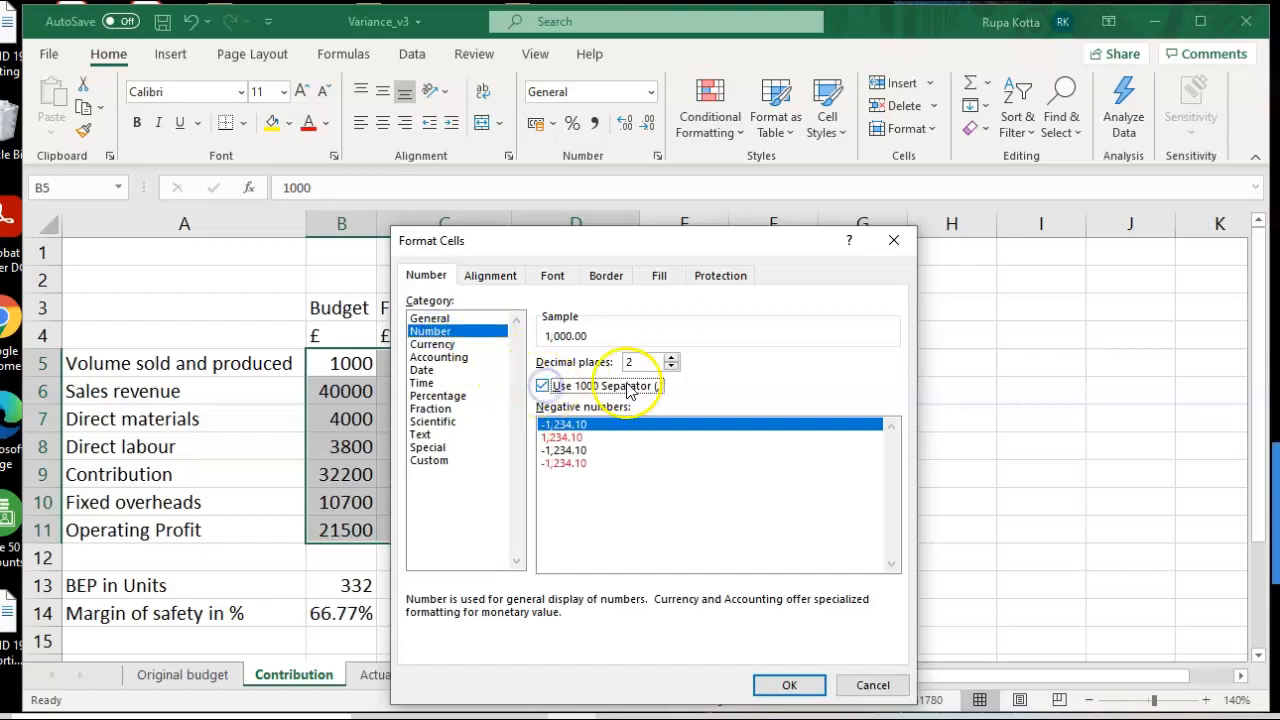
{"action": "left_click", "coordinate": [671, 367]}
{"action": "left_click", "coordinate": [671, 368]}
{"action": "left_click", "coordinate": [771, 686]}
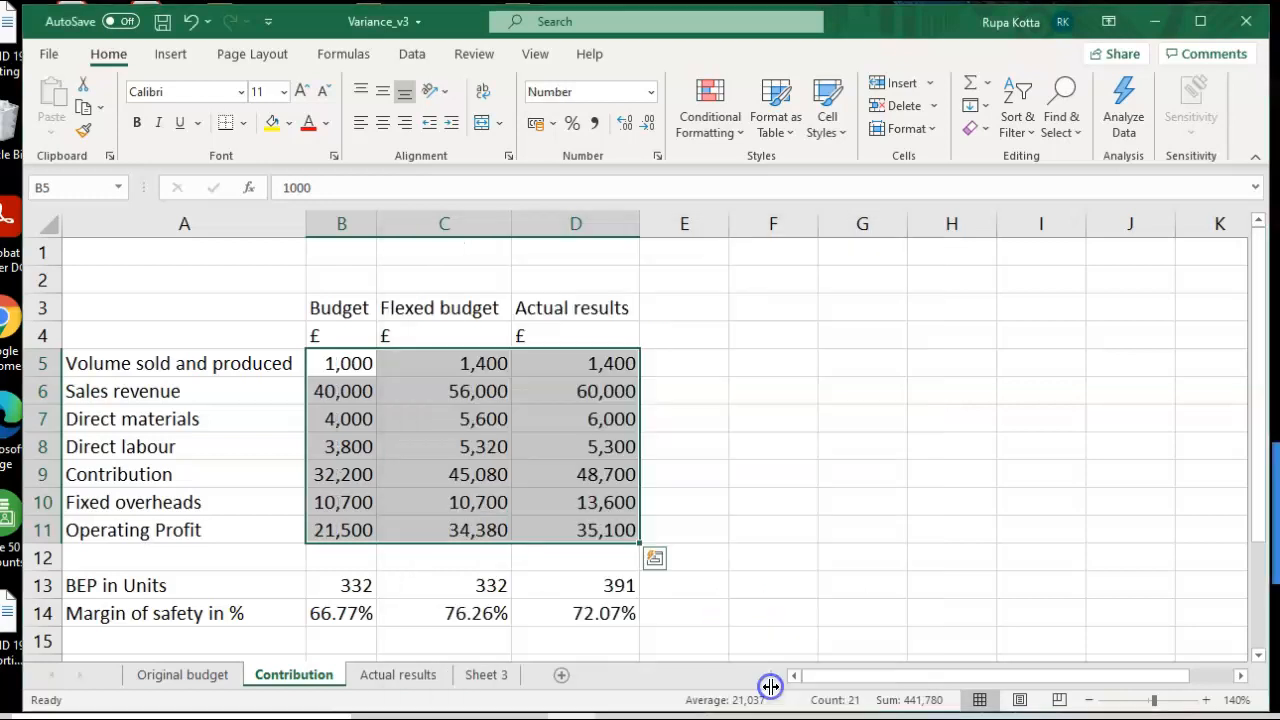
{"action": "left_click", "coordinate": [934, 533]}
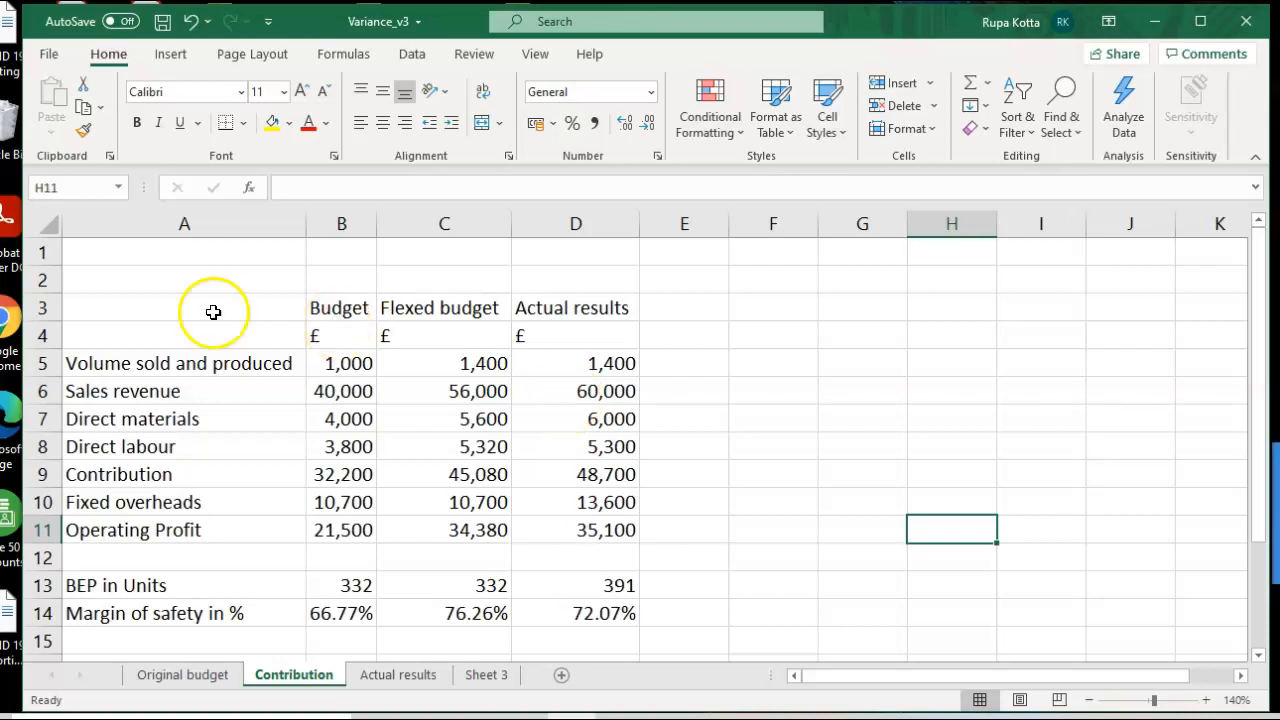
Set the font size of the whole Contribution table, A3:D14, to 12.
{"action": "left_click_drag", "start_coordinate": [143, 314], "coordinate": [586, 606]}
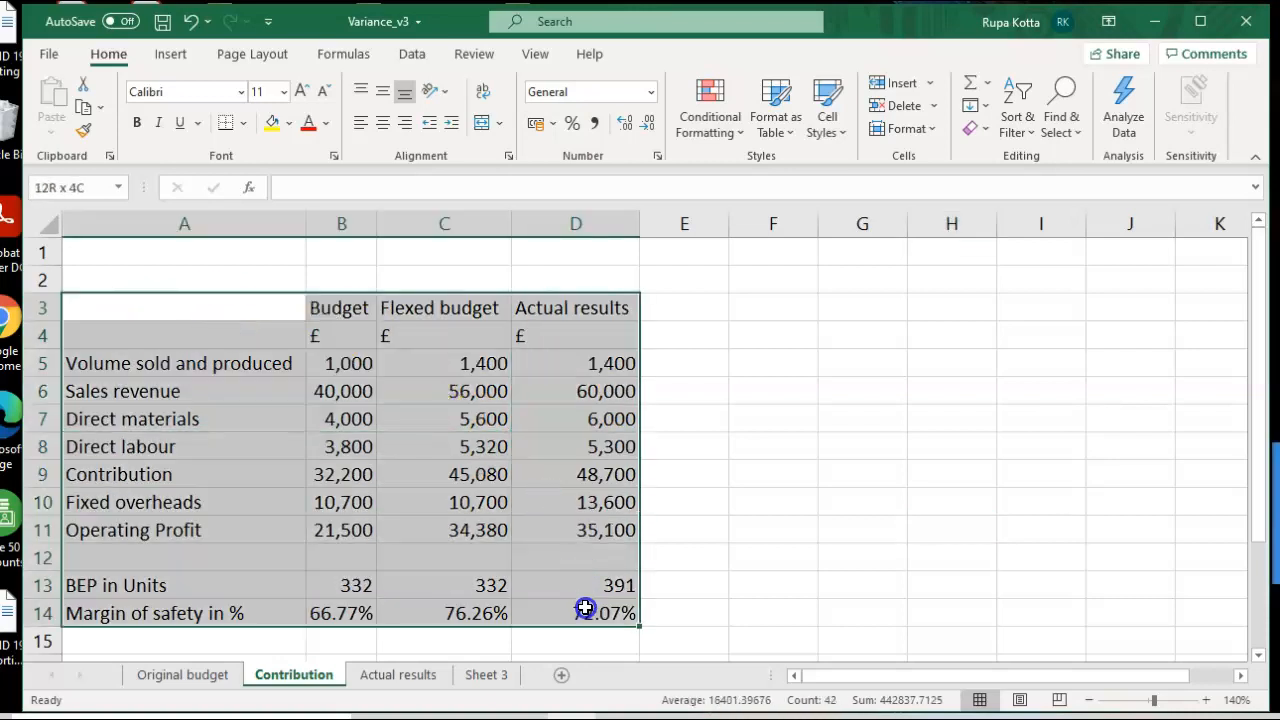
{"action": "left_click", "coordinate": [283, 93]}
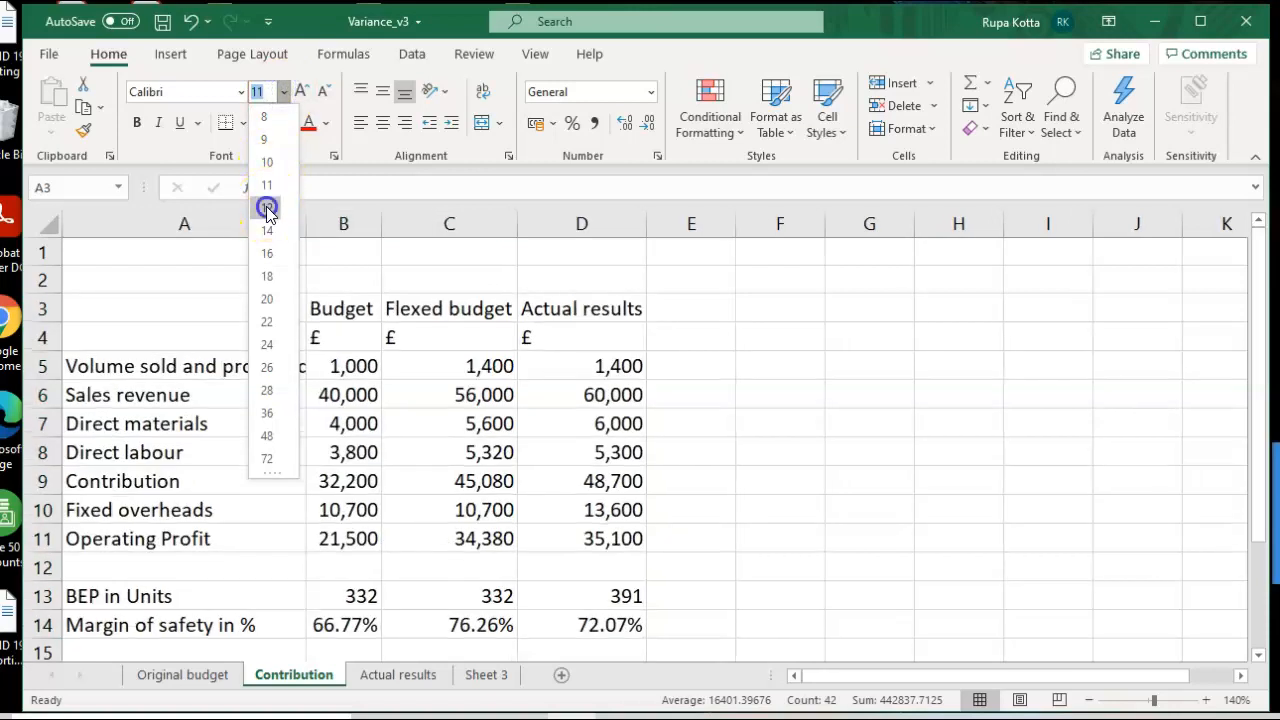
{"action": "left_click", "coordinate": [267, 207]}
{"action": "left_click", "coordinate": [726, 343]}
Make the column headings Budget, Flexed budget and Actual results in B3:D3 bold.
{"action": "left_click", "coordinate": [361, 309]}
{"action": "left_click_drag", "start_coordinate": [361, 309], "coordinate": [569, 309]}
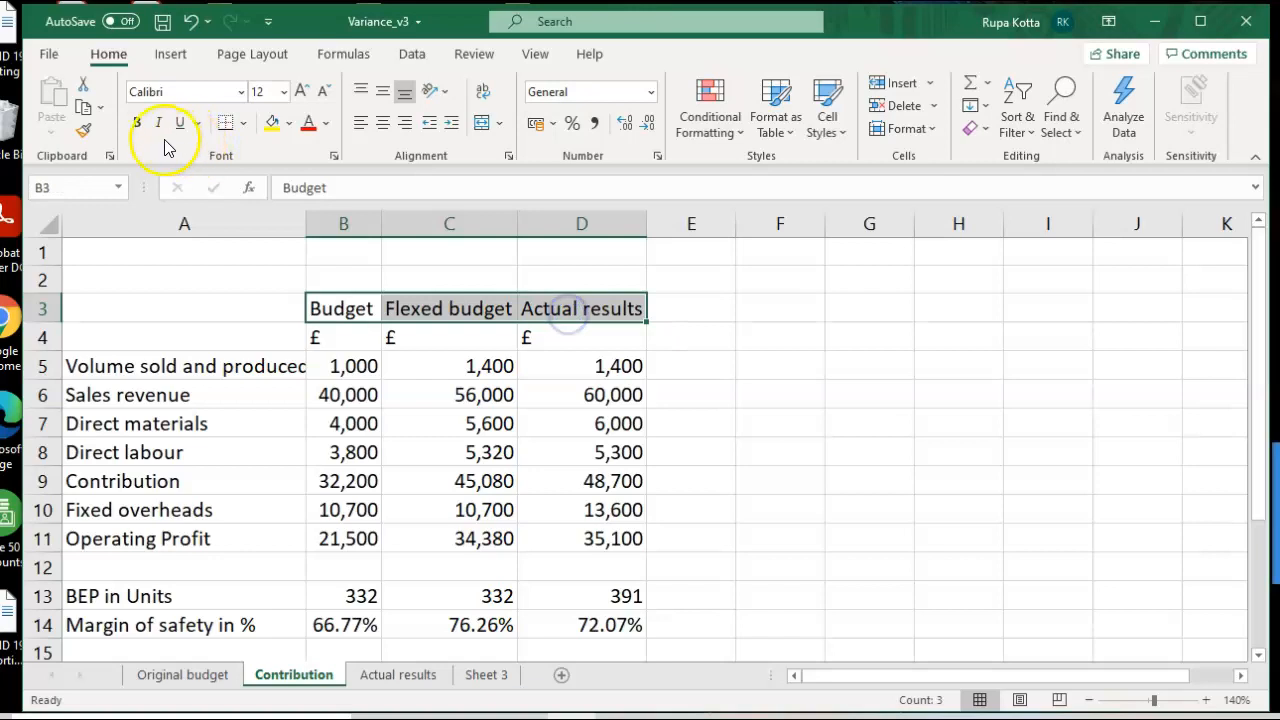
{"action": "left_click", "coordinate": [137, 123]}
{"action": "left_click", "coordinate": [704, 334]}
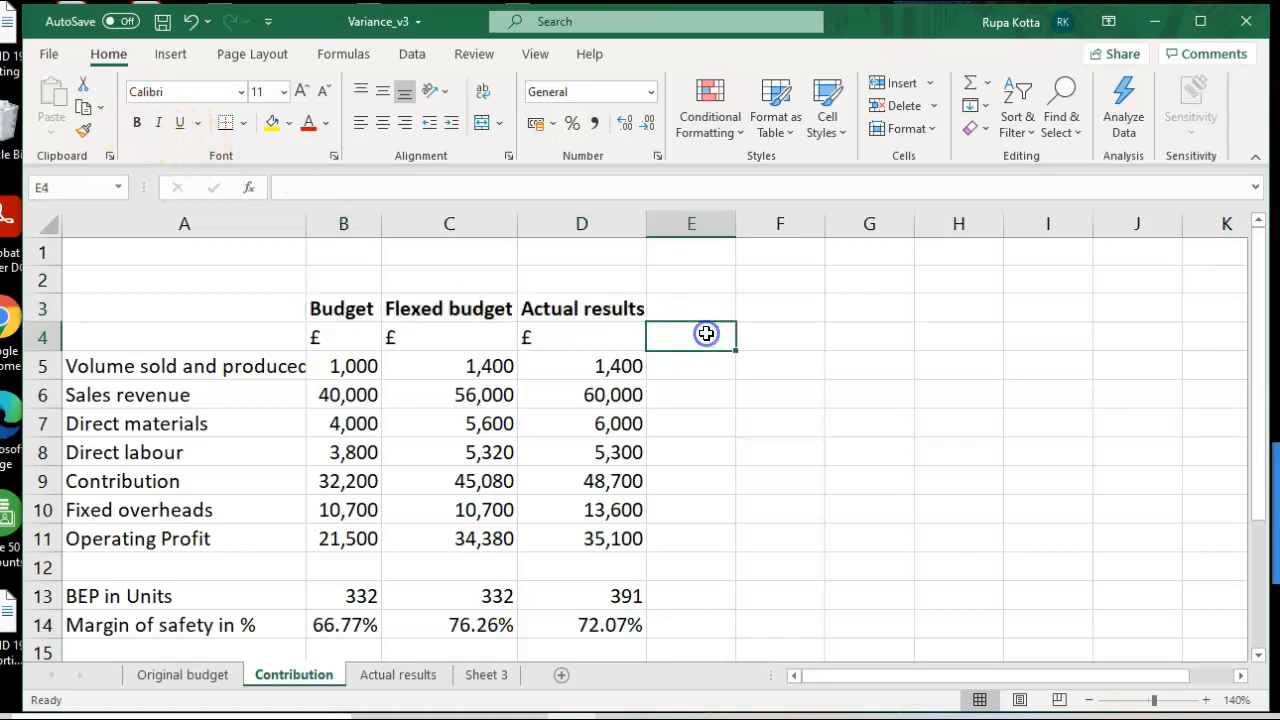
AutoFit the column widths across the entire Contribution worksheet.
{"action": "left_click", "coordinate": [47, 230]}
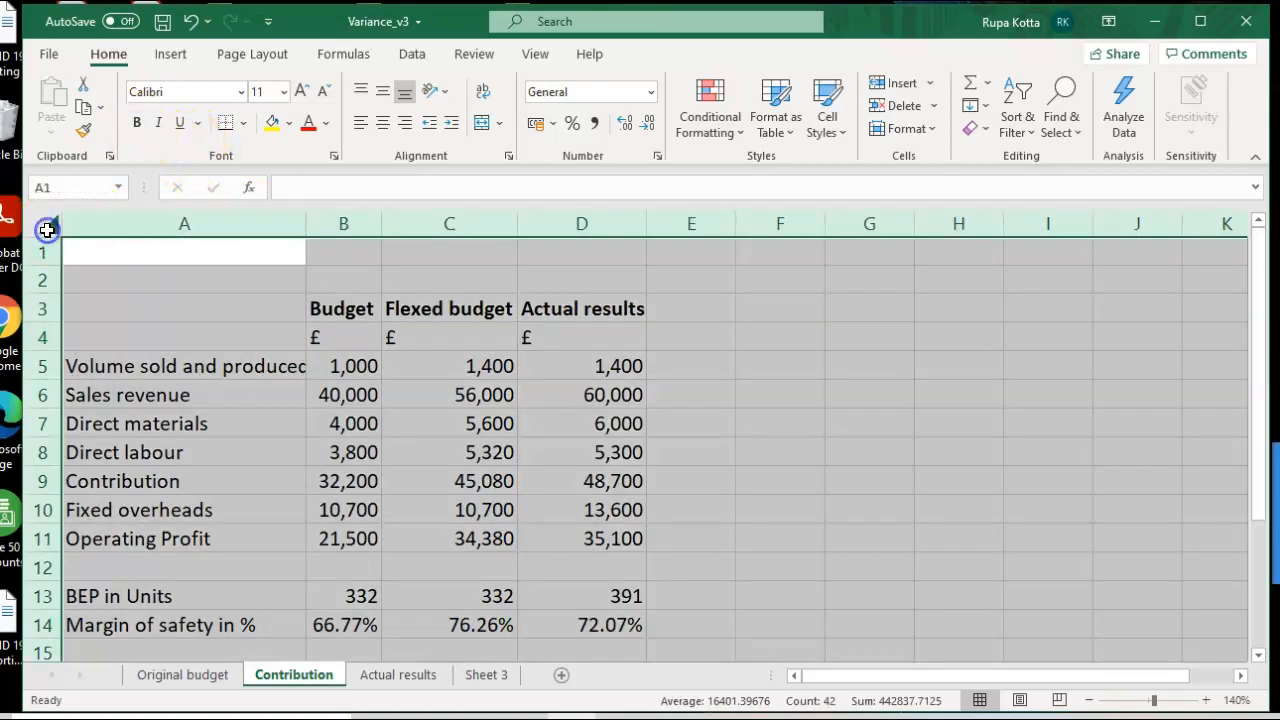
{"action": "left_click", "coordinate": [926, 132]}
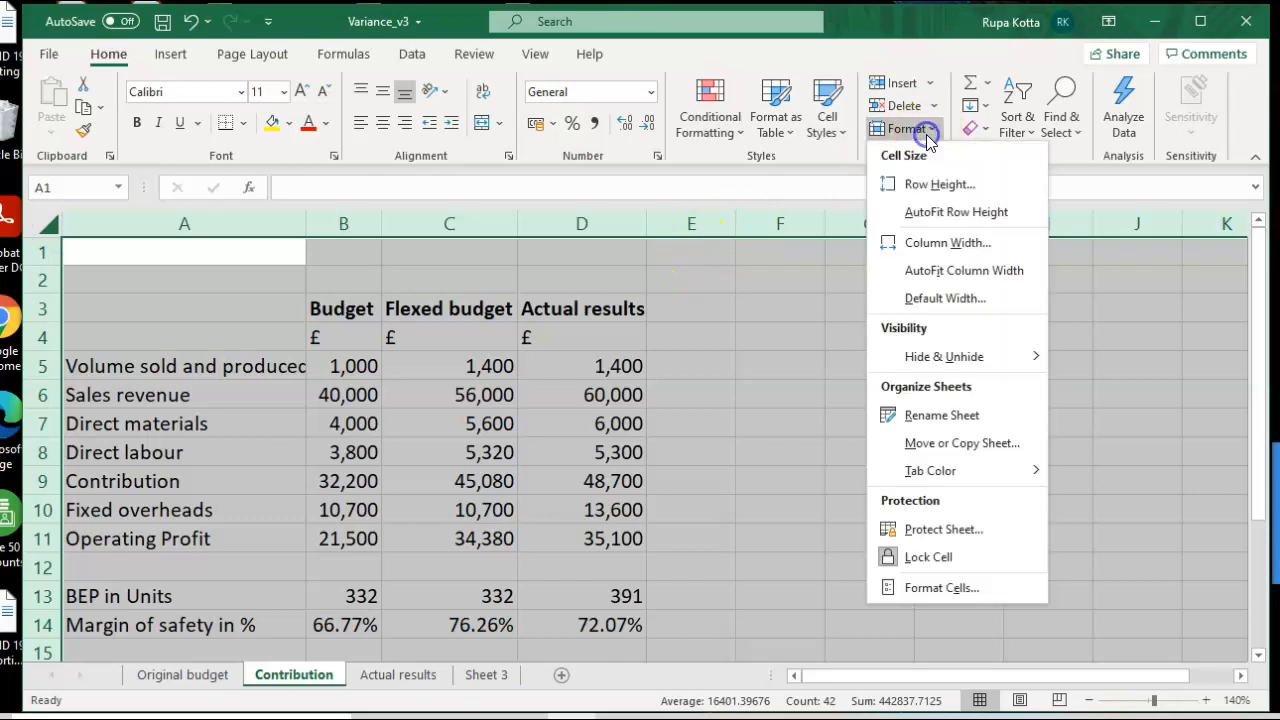
{"action": "left_click", "coordinate": [943, 268]}
{"action": "left_click", "coordinate": [915, 427]}
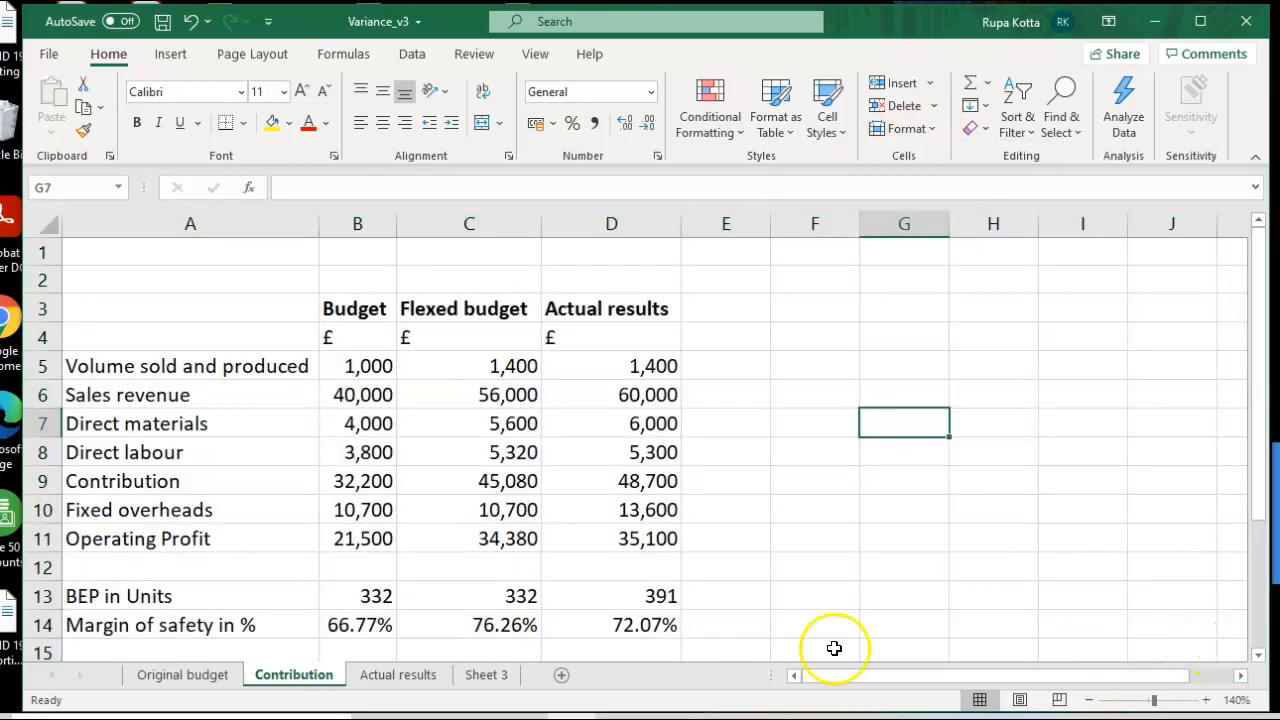
Check the remaining exercise instructions on Sheet 3 and open the Original budget worksheet.
{"action": "left_click", "coordinate": [500, 675]}
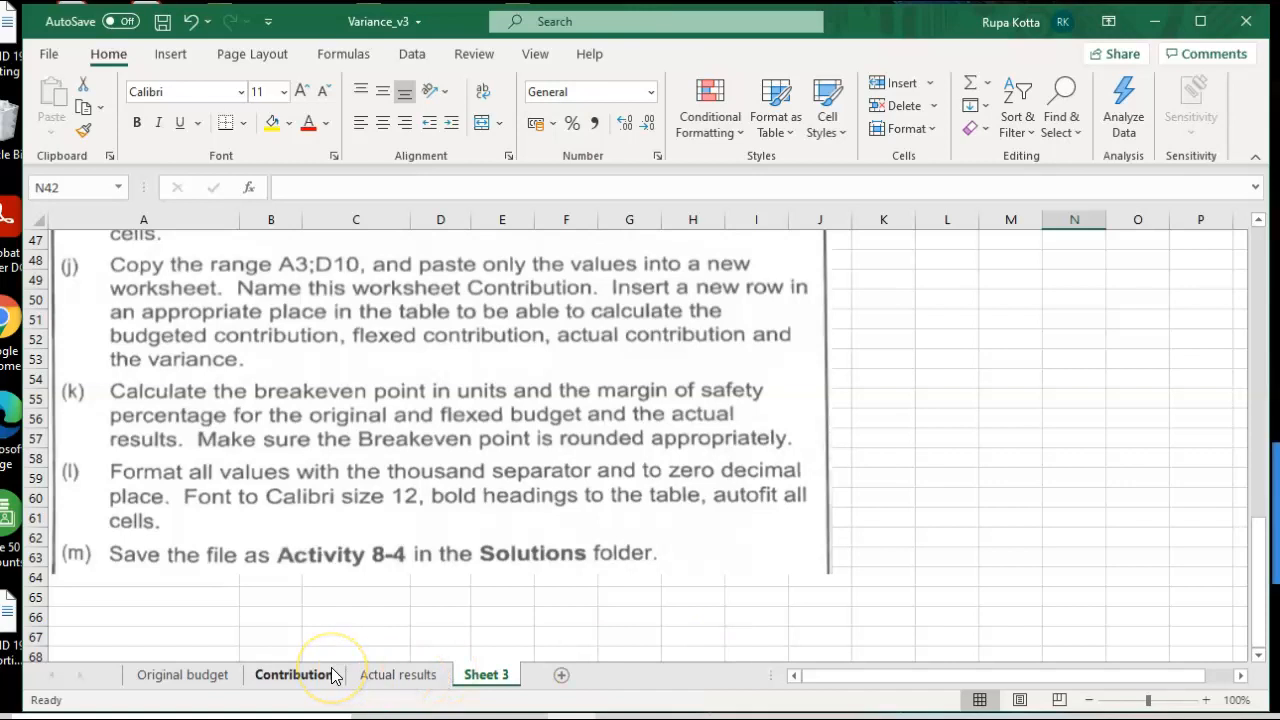
{"action": "left_click", "coordinate": [182, 684]}
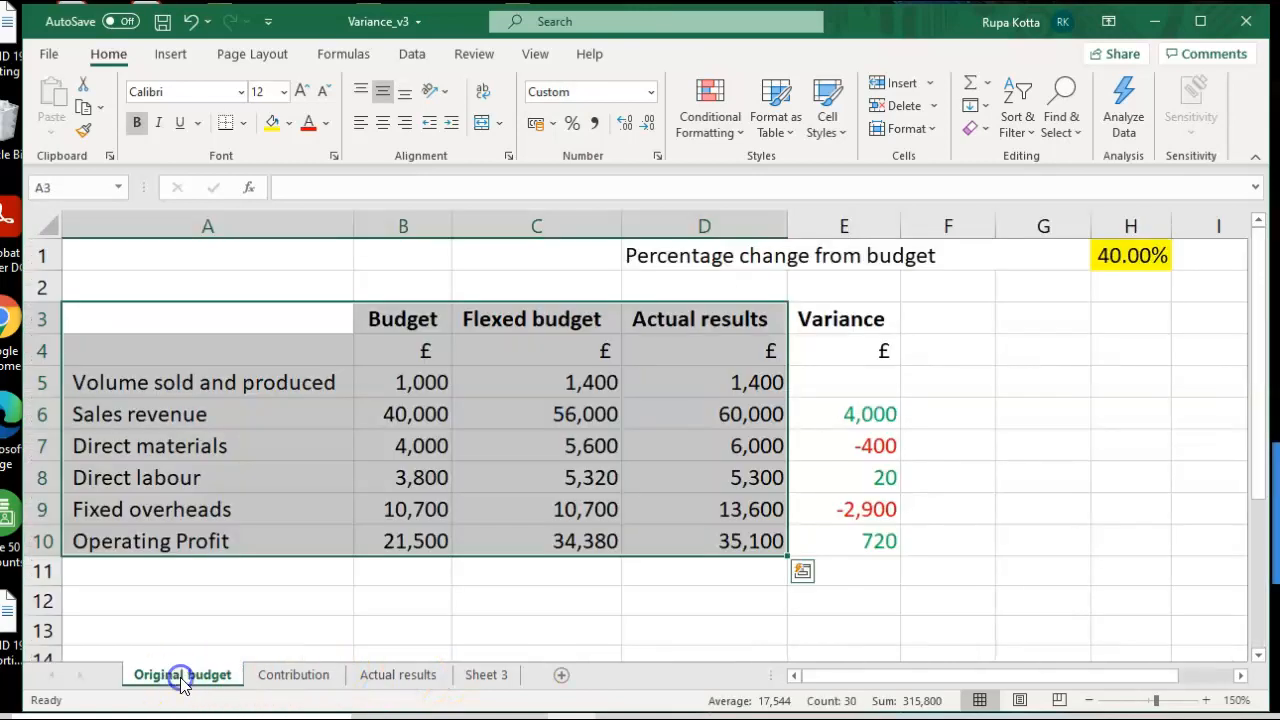
Go to the Contribution worksheet and inspect the budget margin of safety formula in B14.
{"action": "left_click", "coordinate": [596, 594]}
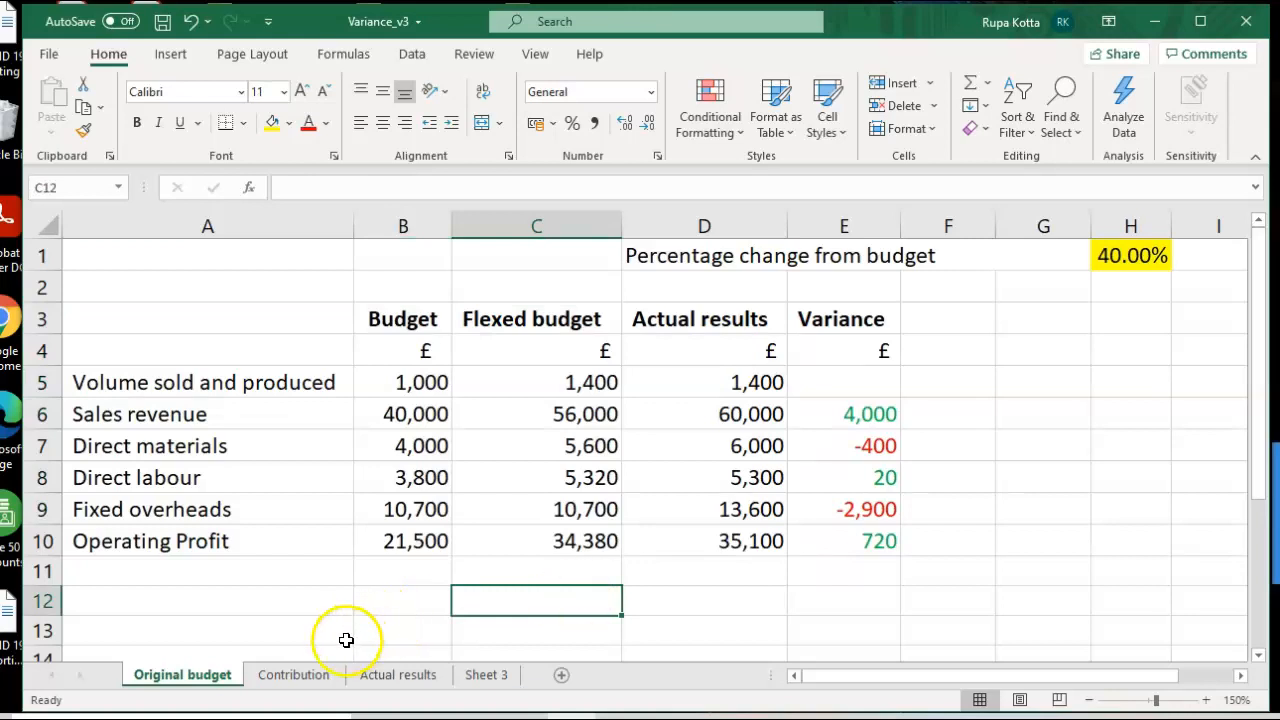
{"action": "left_click", "coordinate": [312, 675]}
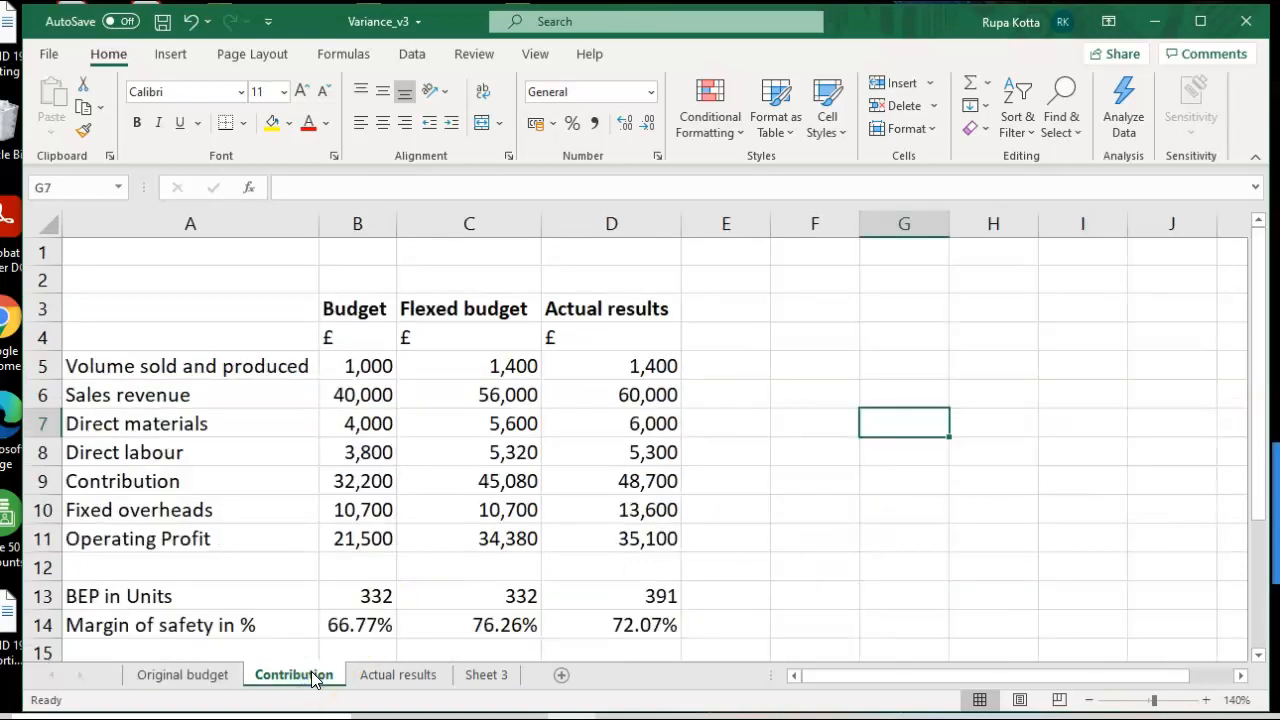
{"action": "double_click", "coordinate": [345, 625]}
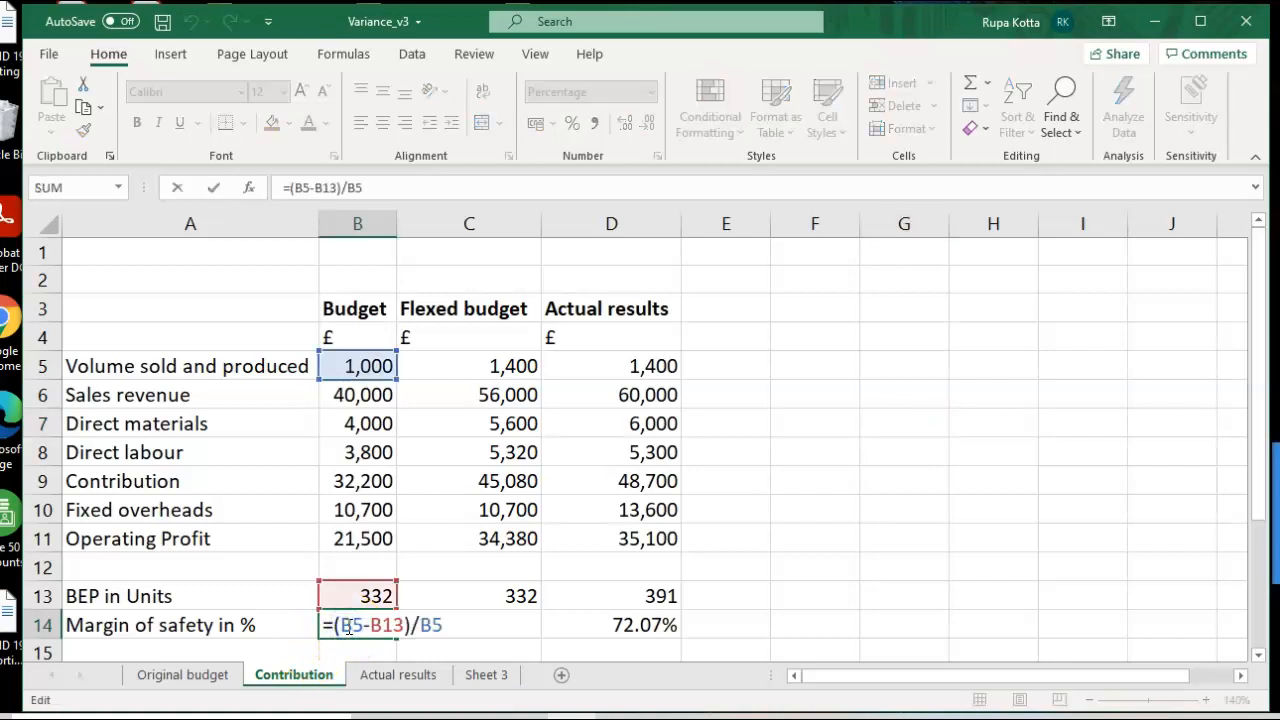
{"action": "left_click", "coordinate": [826, 543]}
Enter the note "Bep In unit = Fixed costs / Contribution per unit" in cell G6 of the Contribution worksheet.
{"action": "left_click", "coordinate": [940, 400]}
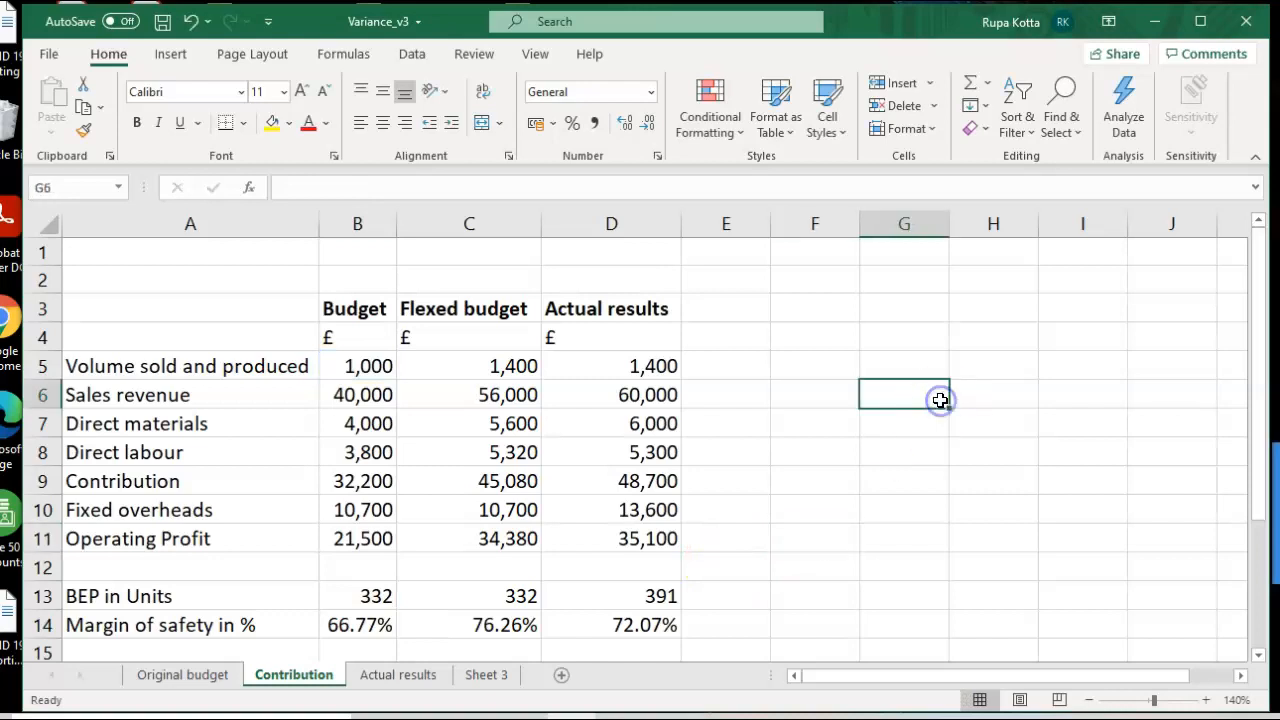
{"action": "type", "text": "Bep In u"}
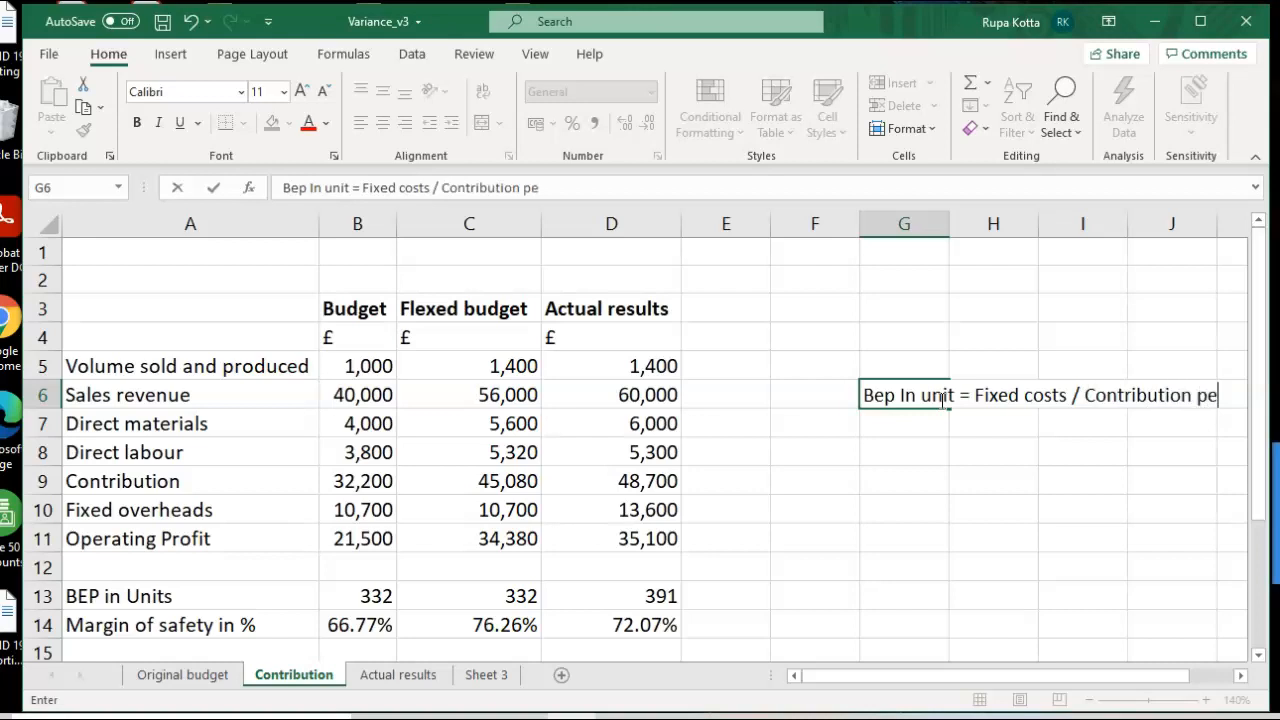
{"action": "type", "text": "nit"}
{"action": "left_click", "coordinate": [941, 400]}
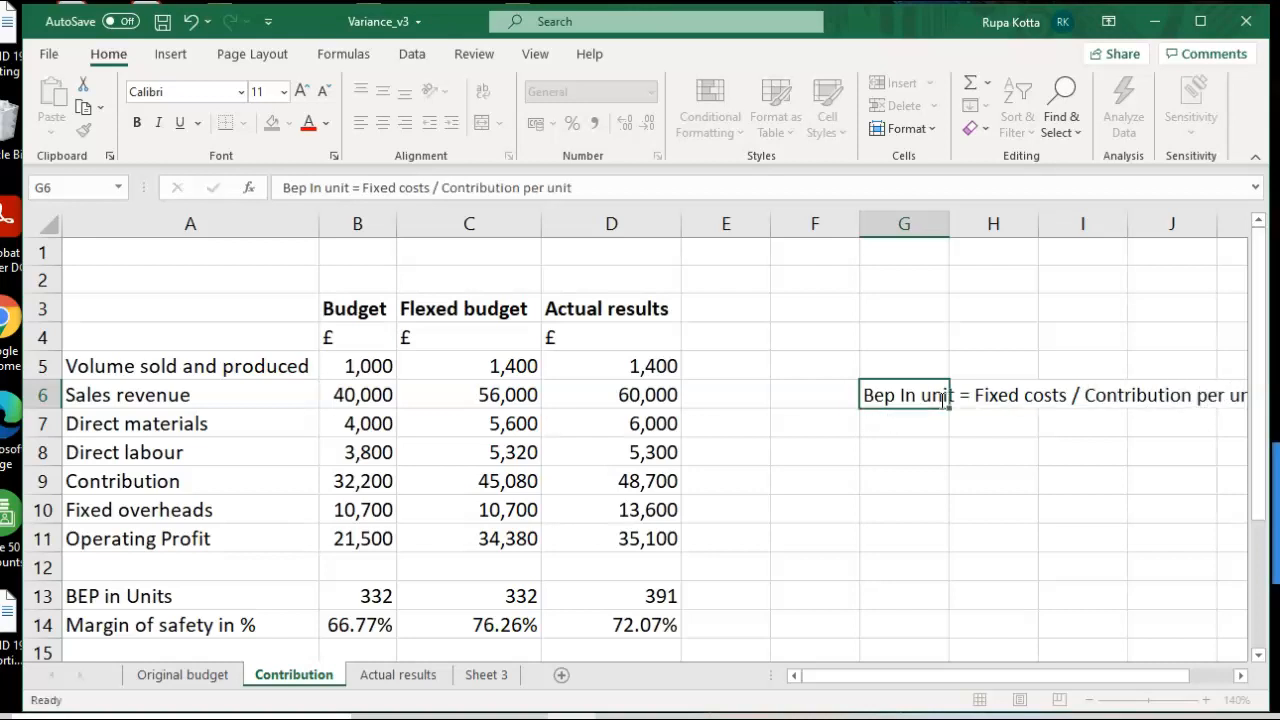
{"action": "key", "text": "Right"}
Reduce the font size of the breakeven formula note in G6 to 10.
{"action": "left_click", "coordinate": [900, 395]}
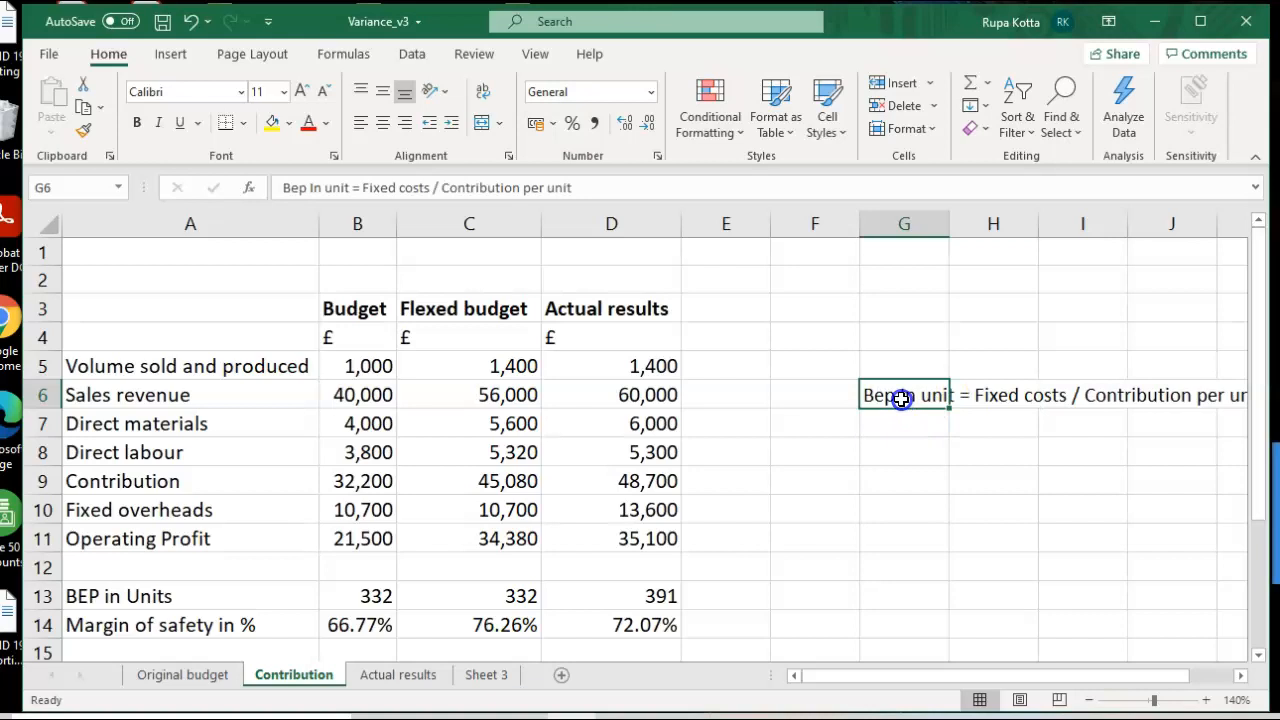
{"action": "left_click", "coordinate": [284, 91]}
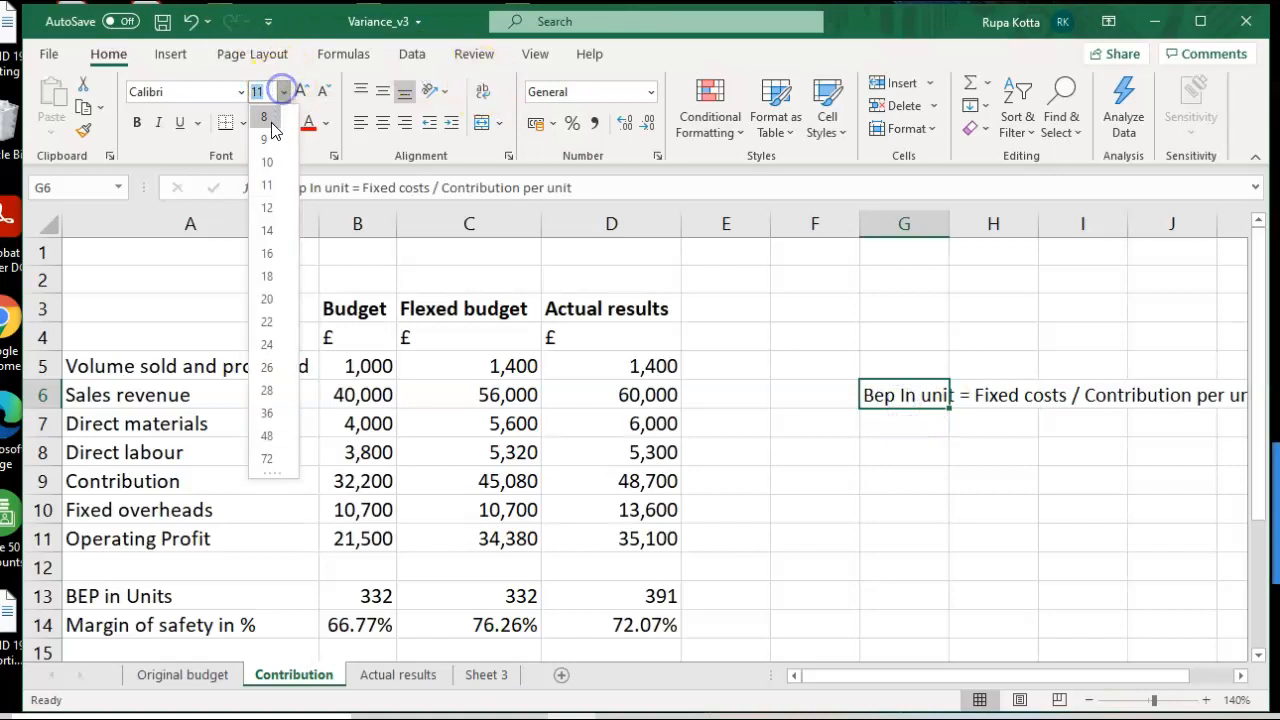
{"action": "left_click", "coordinate": [270, 127]}
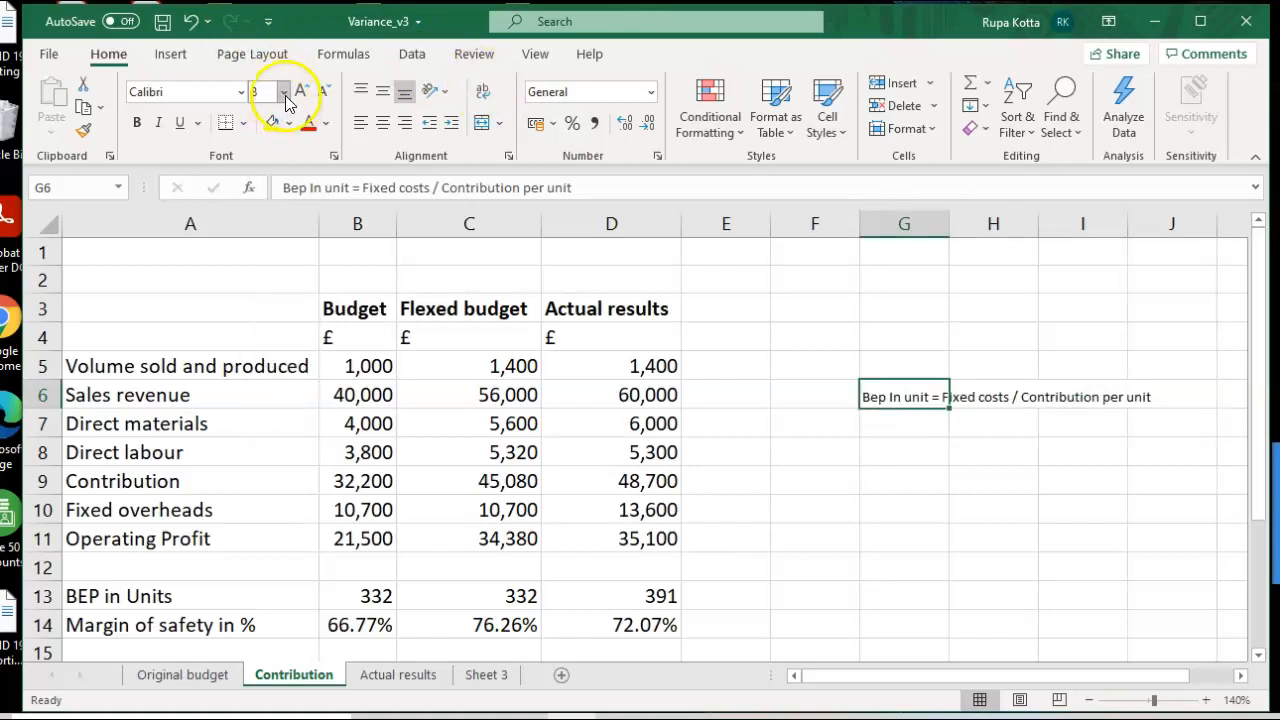
{"action": "left_click", "coordinate": [284, 91]}
{"action": "left_click", "coordinate": [267, 183]}
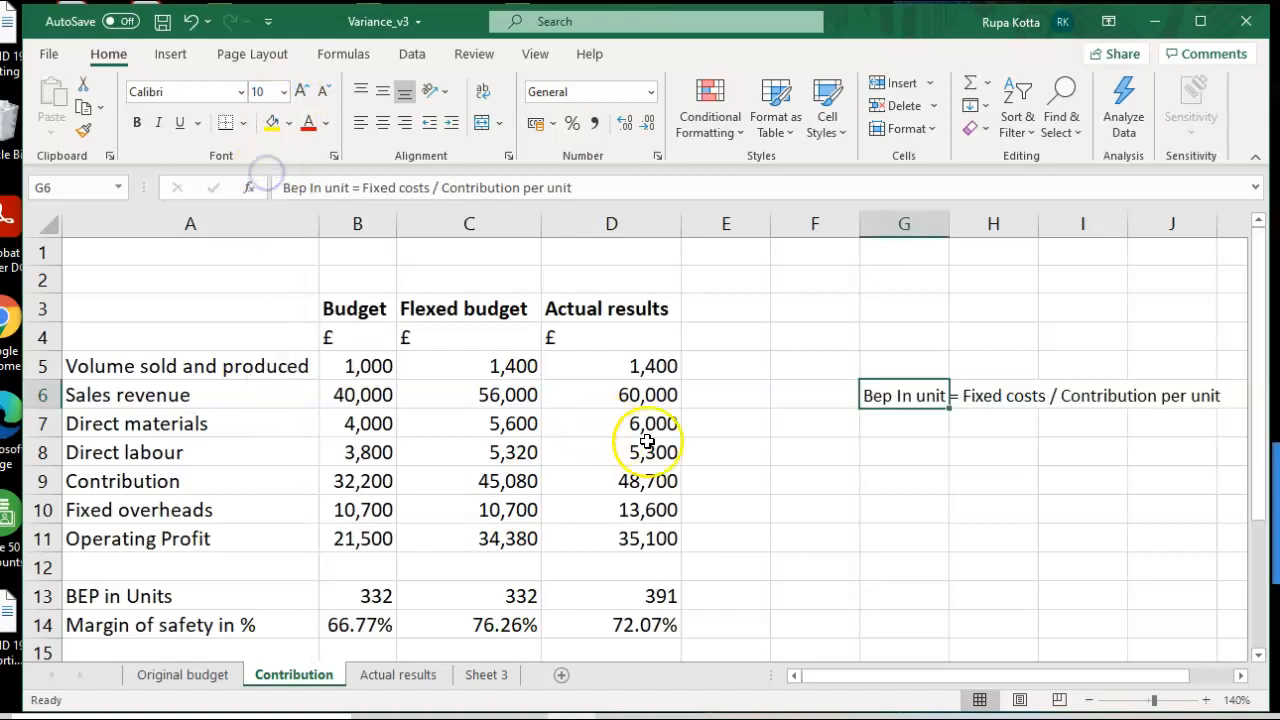
Enter the note "MOS % = (Budget unit - BEP unit)/budgeted units" in cell G8.
{"action": "left_click", "coordinate": [862, 453]}
{"action": "type", "text": "M"}
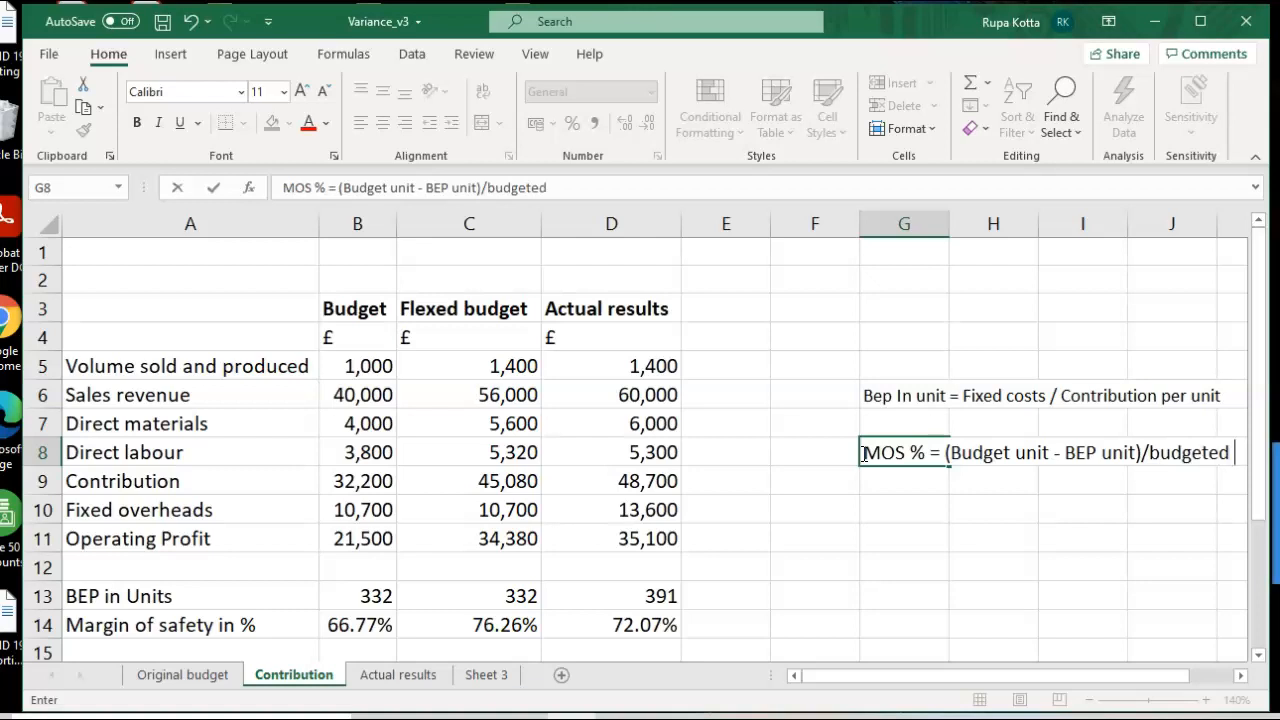
{"action": "type", "text": "nits"}
{"action": "key", "text": "Tab"}
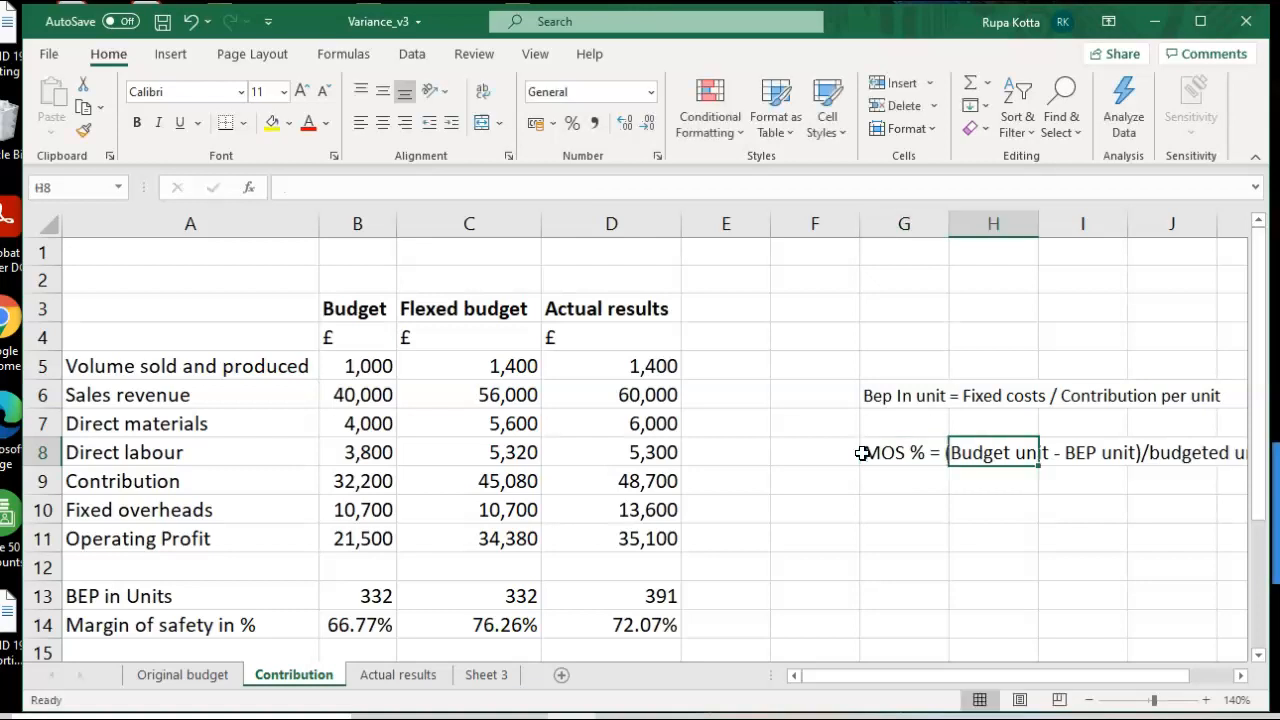
Set the font size of the margin of safety note in G8 to 10.
{"action": "left_click", "coordinate": [880, 452]}
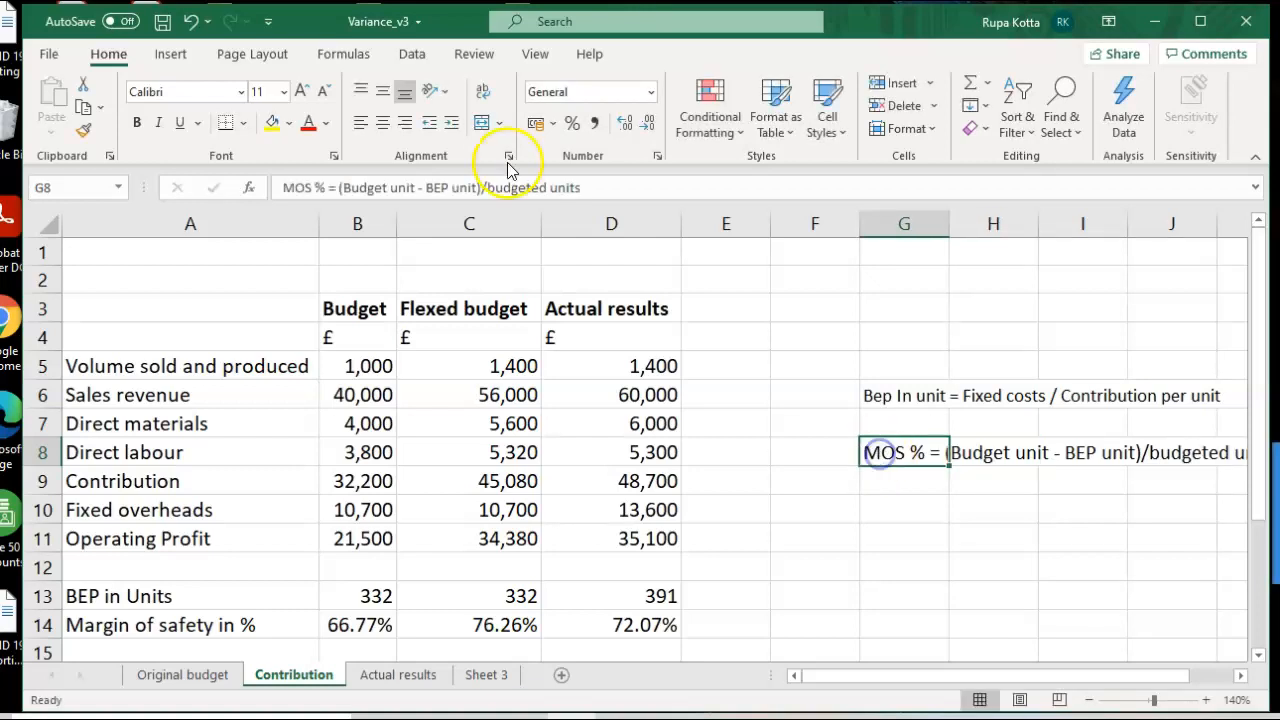
{"action": "left_click", "coordinate": [286, 93]}
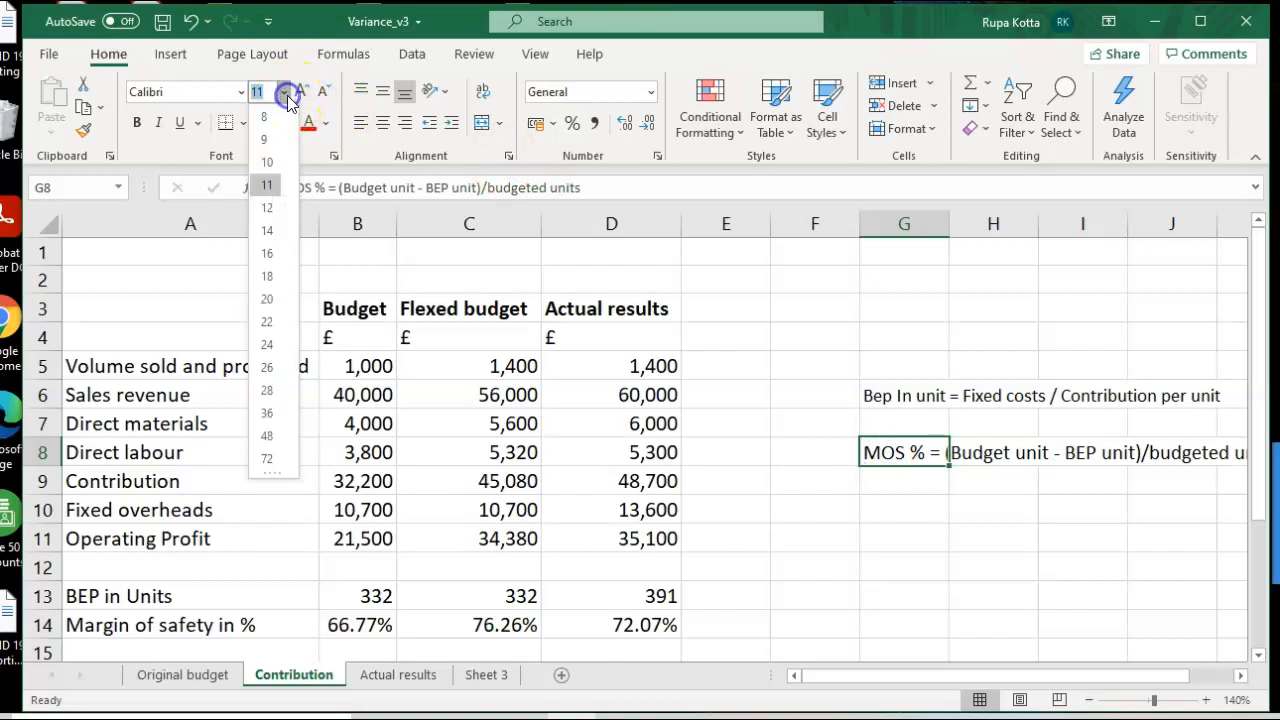
{"action": "left_click", "coordinate": [268, 162]}
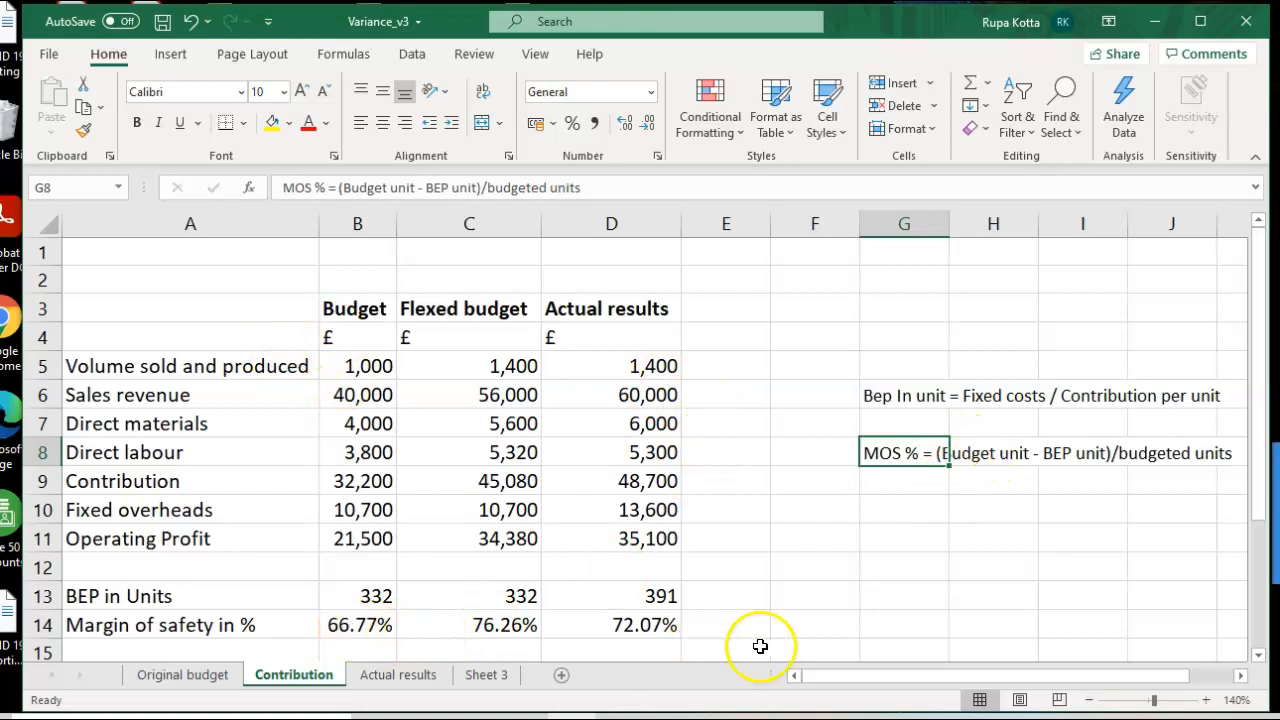
{"action": "left_click", "coordinate": [981, 587]}
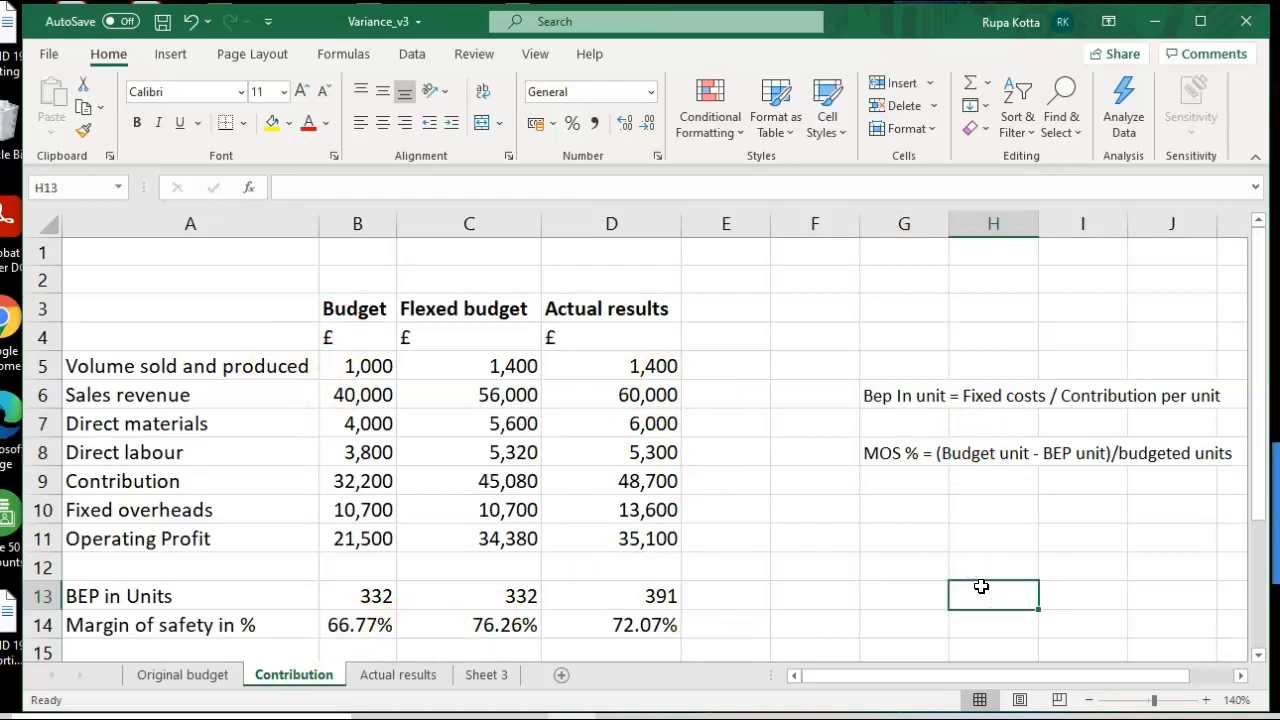